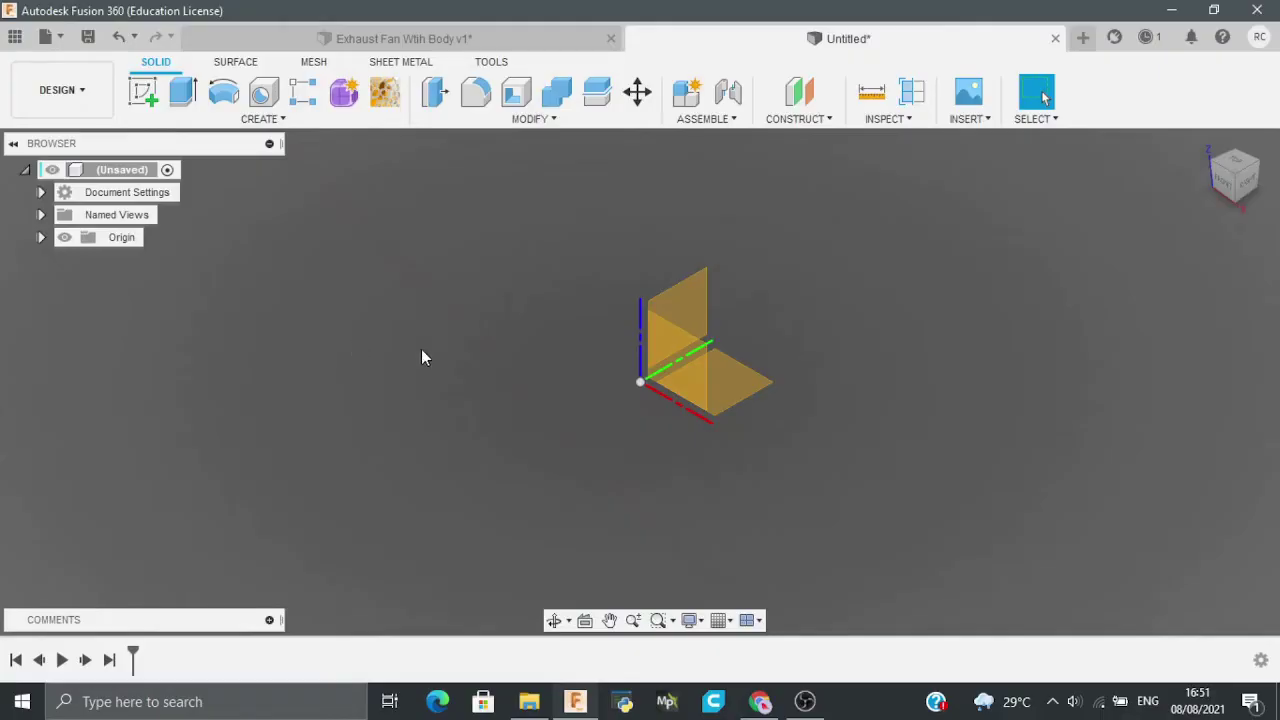
Step: Sketch a circle 302 mm in diameter centred on the origin on the horizontal plane, hide the origin geometry and finish the sketch
left_click(743, 395)
left_click(143, 92)
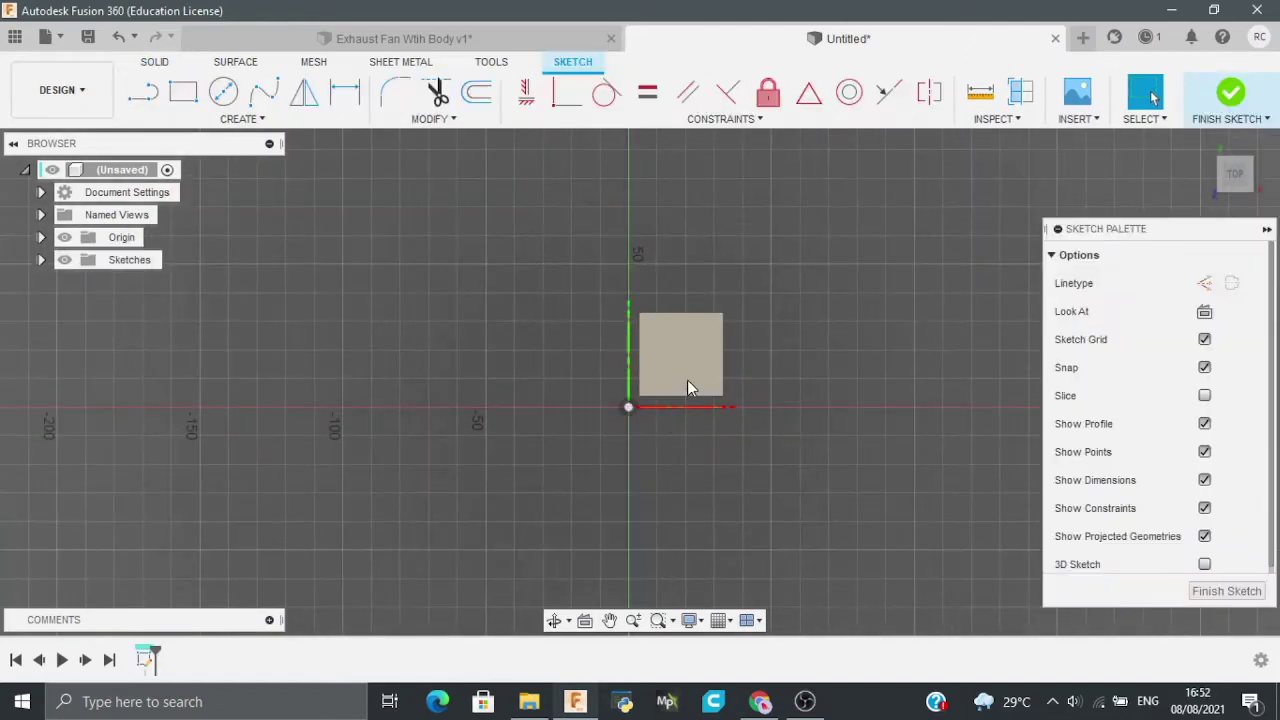
left_click(64, 237)
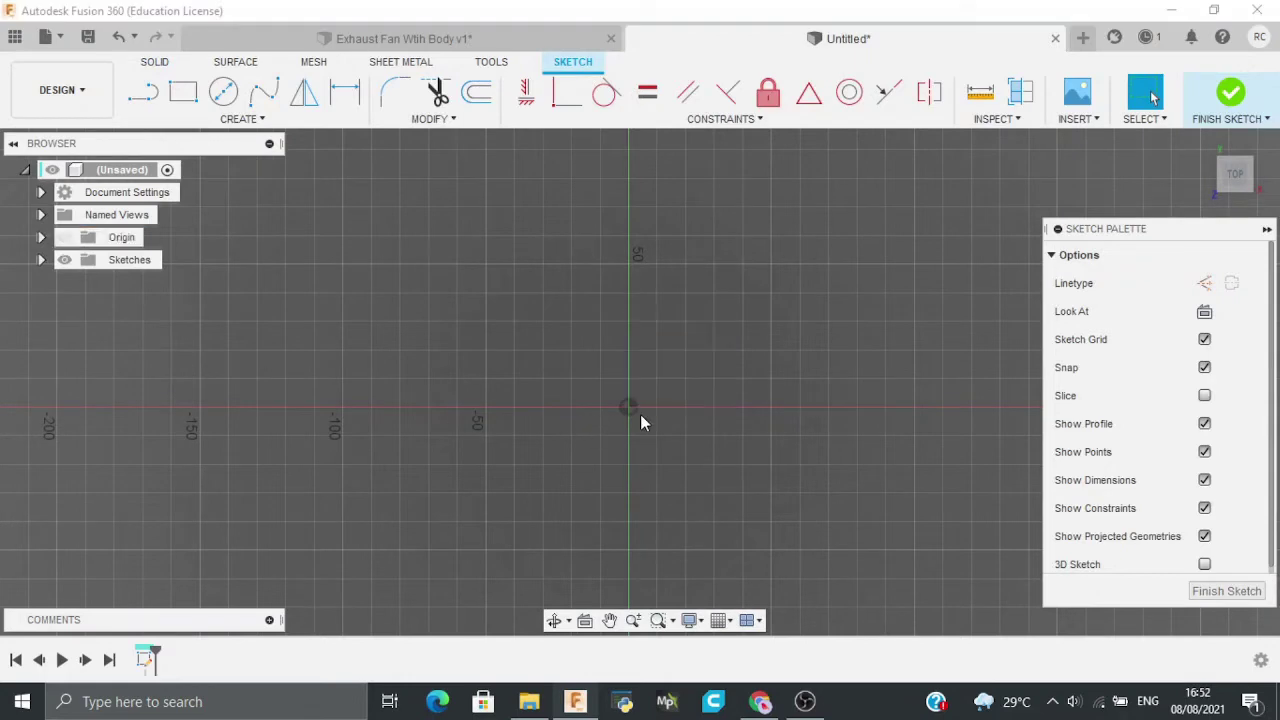
key("c")
left_click(630, 407)
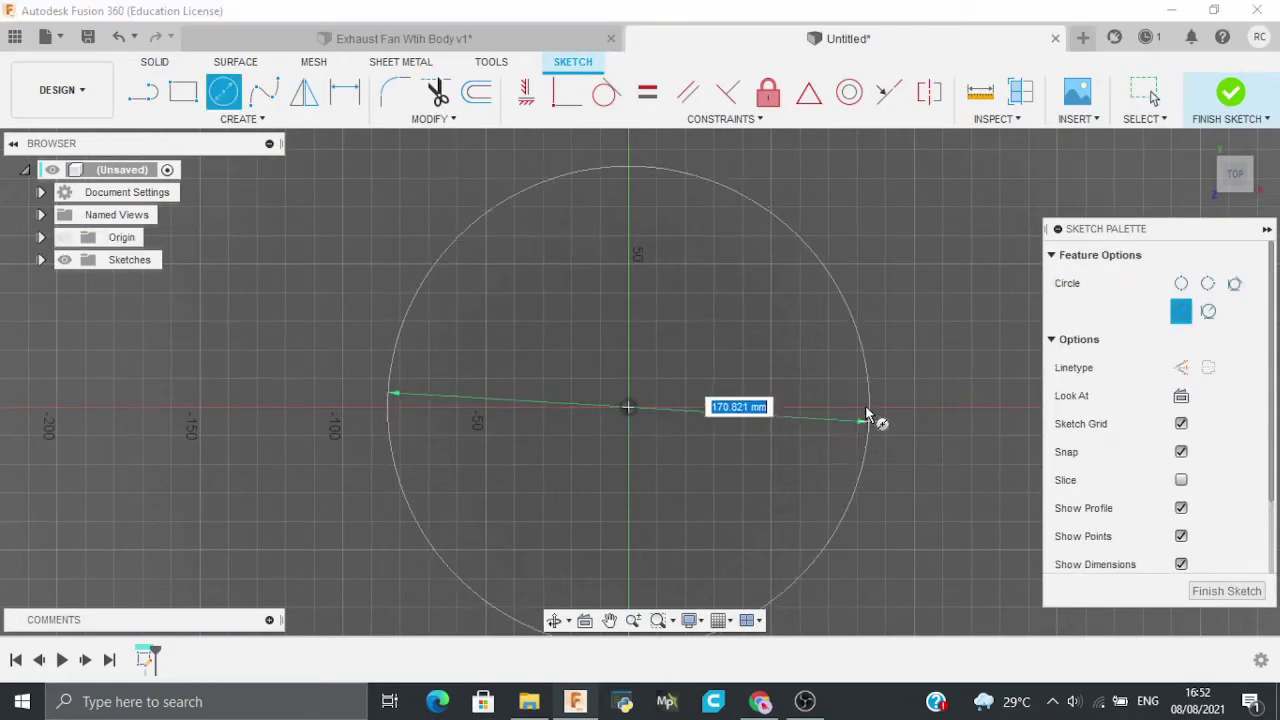
key("Tab")
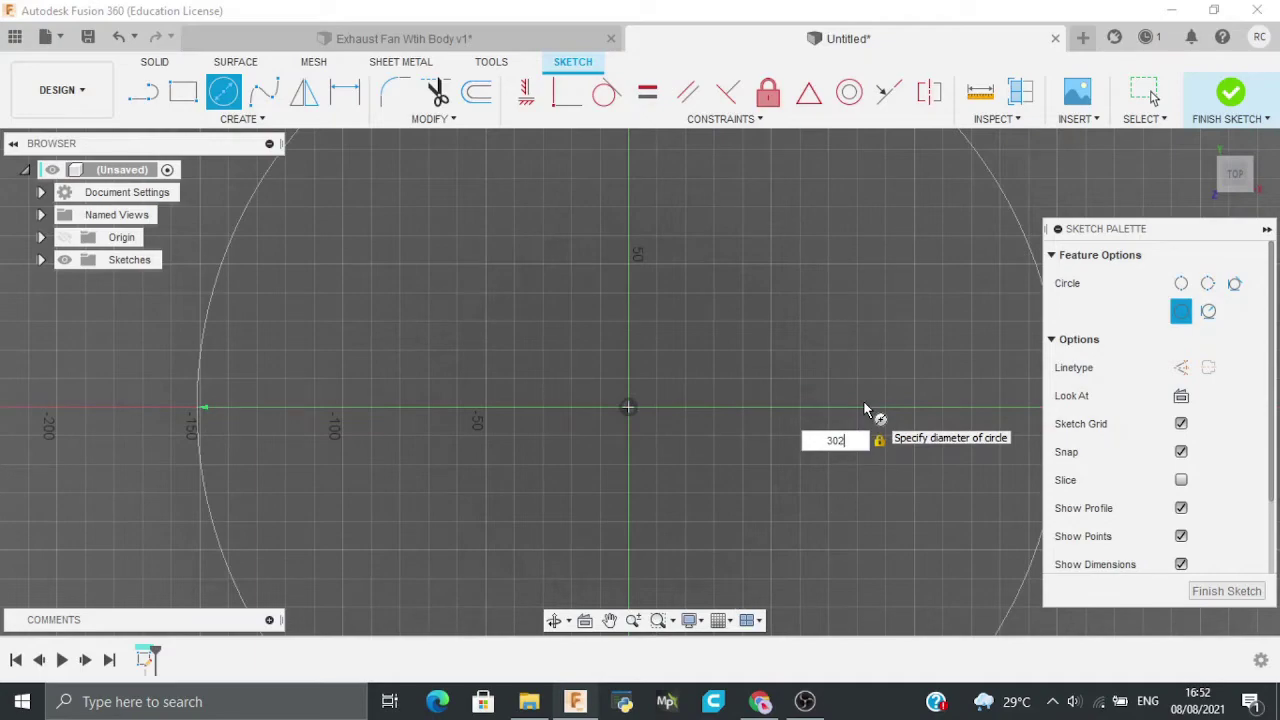
key("Return")
scroll(864, 408, "down", 3)
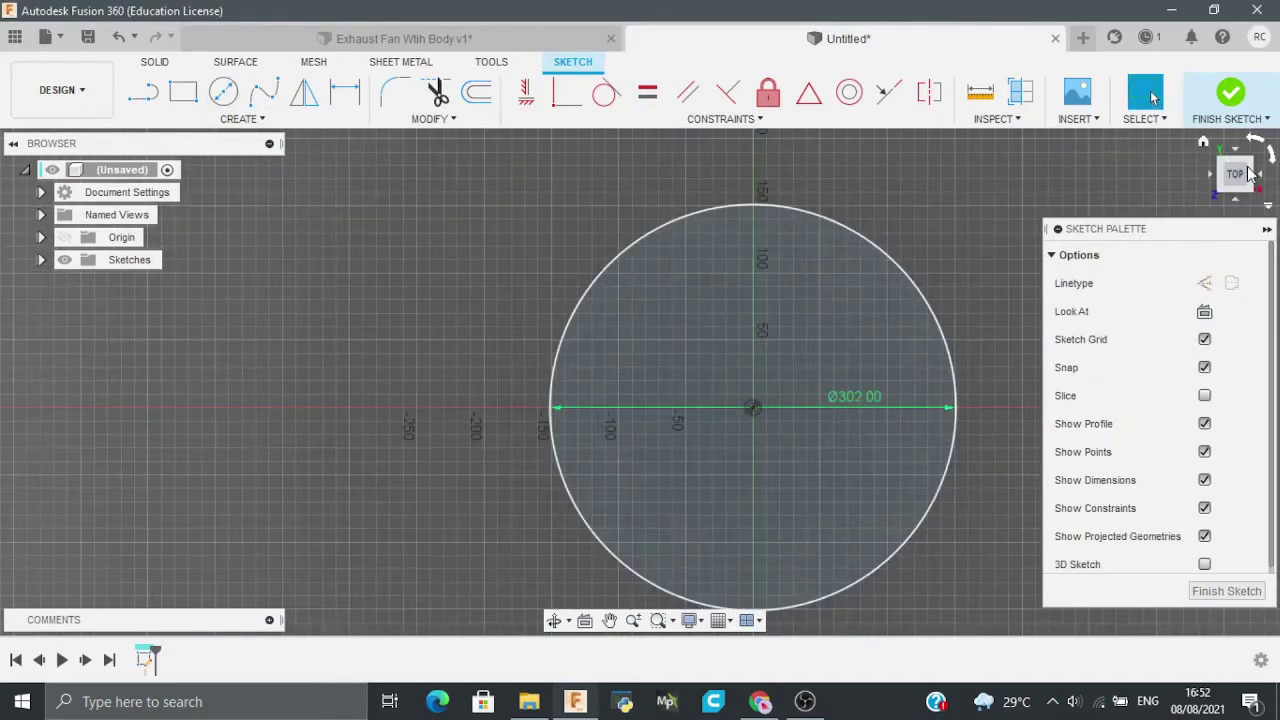
left_click(1213, 190)
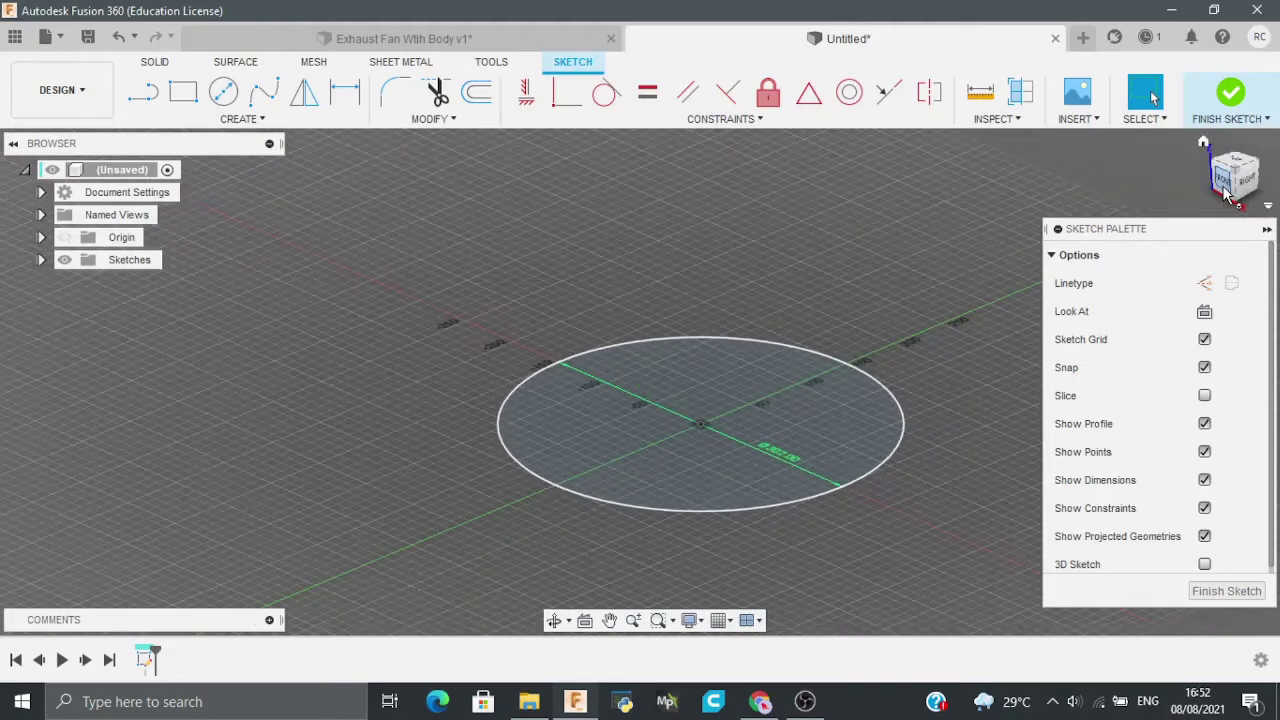
mouse_move(1217, 156)
left_mouse_down()
mouse_move(1206, 143)
mouse_move(1213, 163)
left_mouse_up()
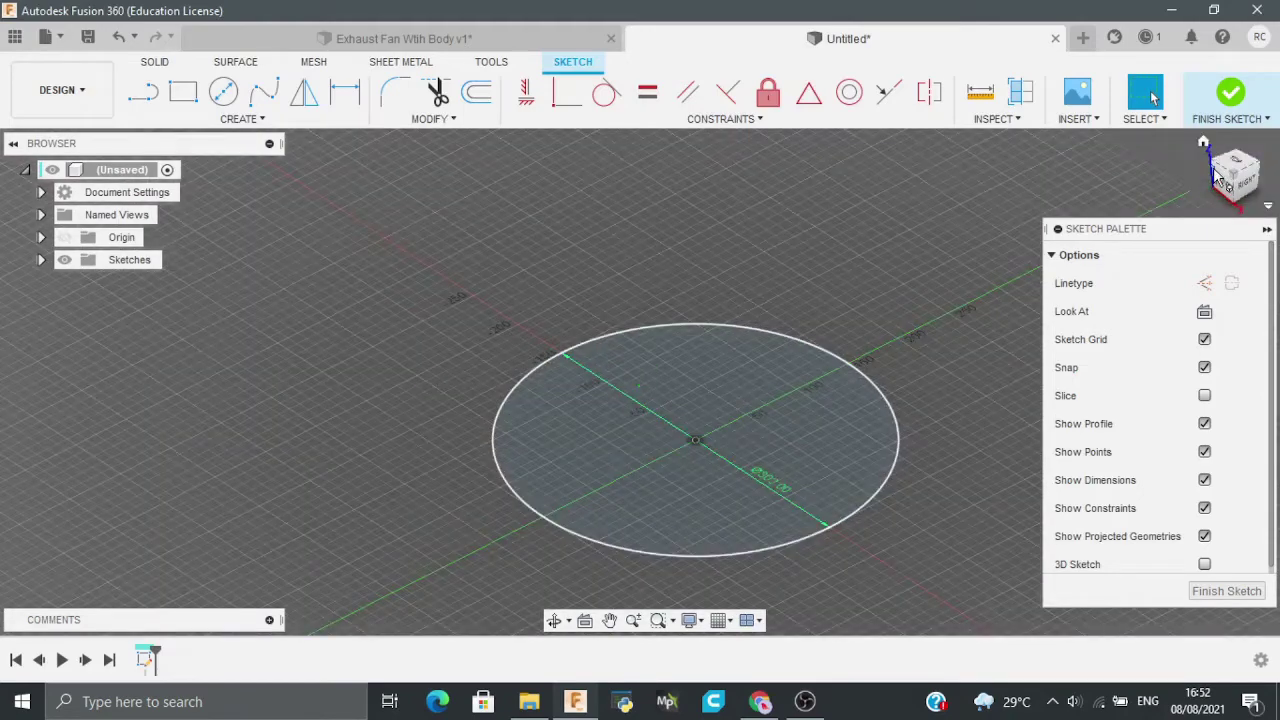
left_click(1230, 92)
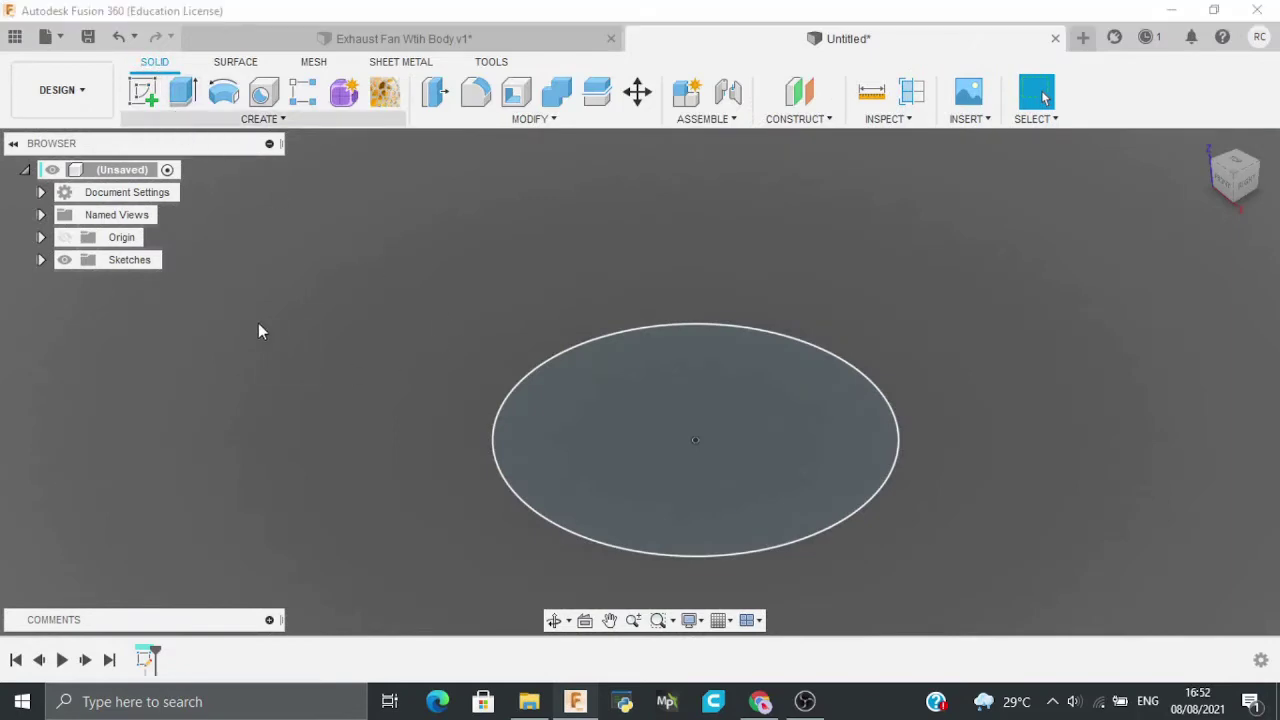
Step: Create a coil centred on the origin on the horizontal plane: 300 mm diameter, 0.125 revolutions, 90 mm height, circular section of 2 mm, new body
left_click(263, 118)
left_click(155, 366)
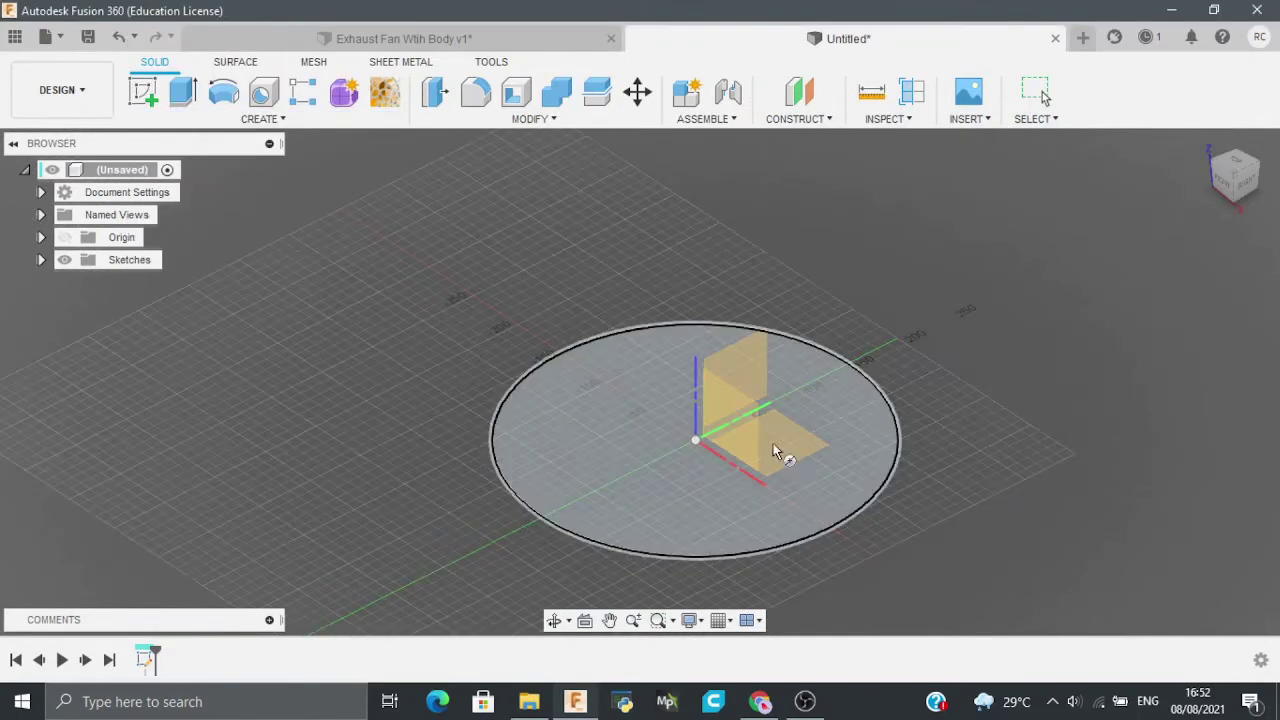
left_click(773, 451)
left_click(698, 442)
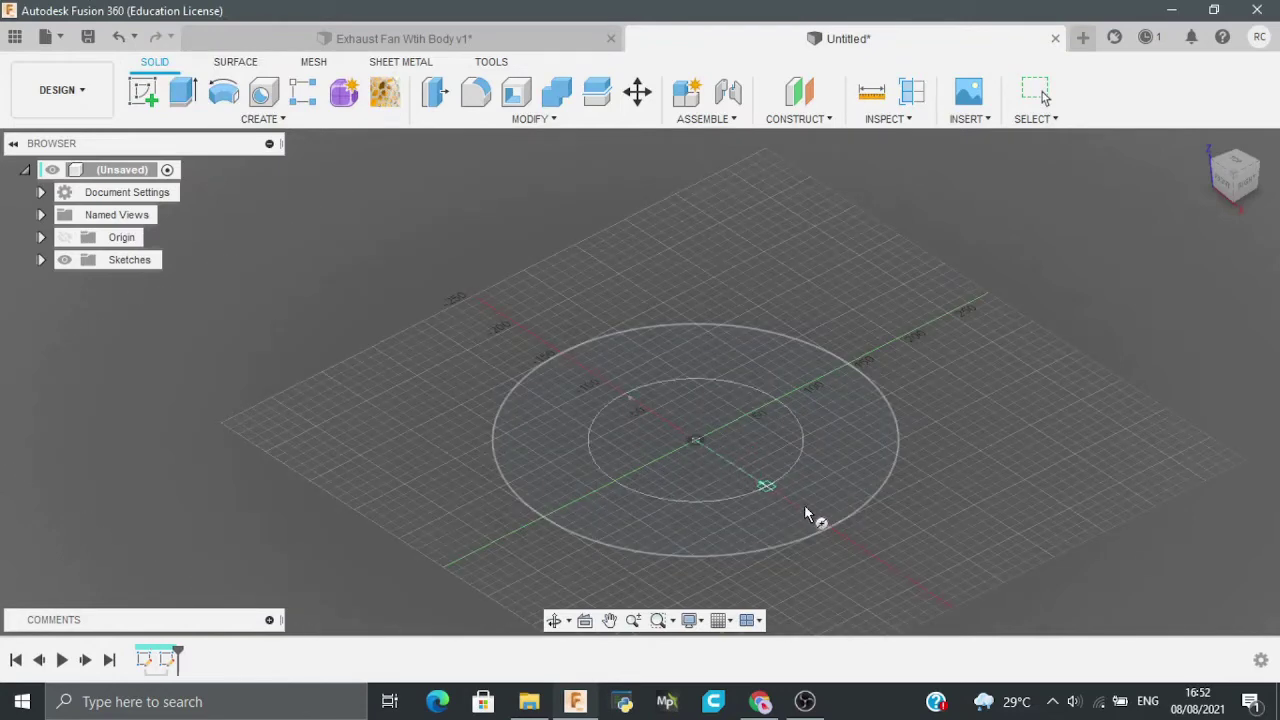
type("300")
key("Tab")
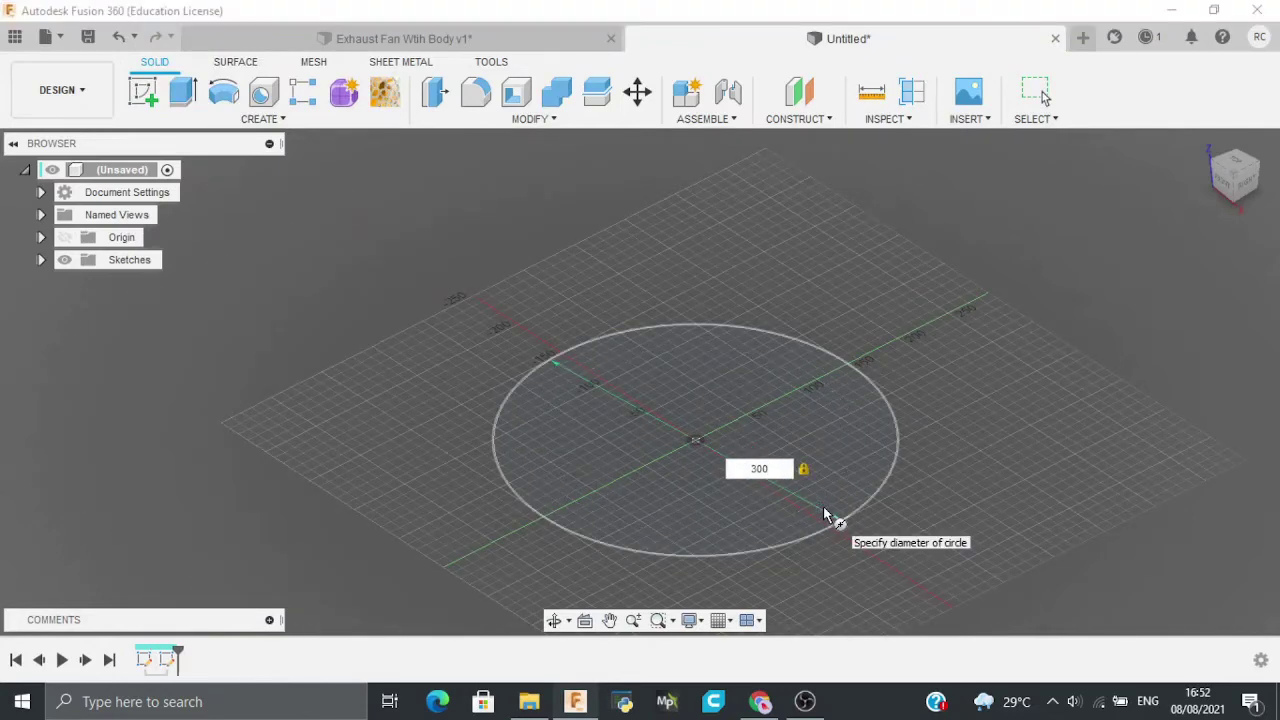
left_click(824, 512)
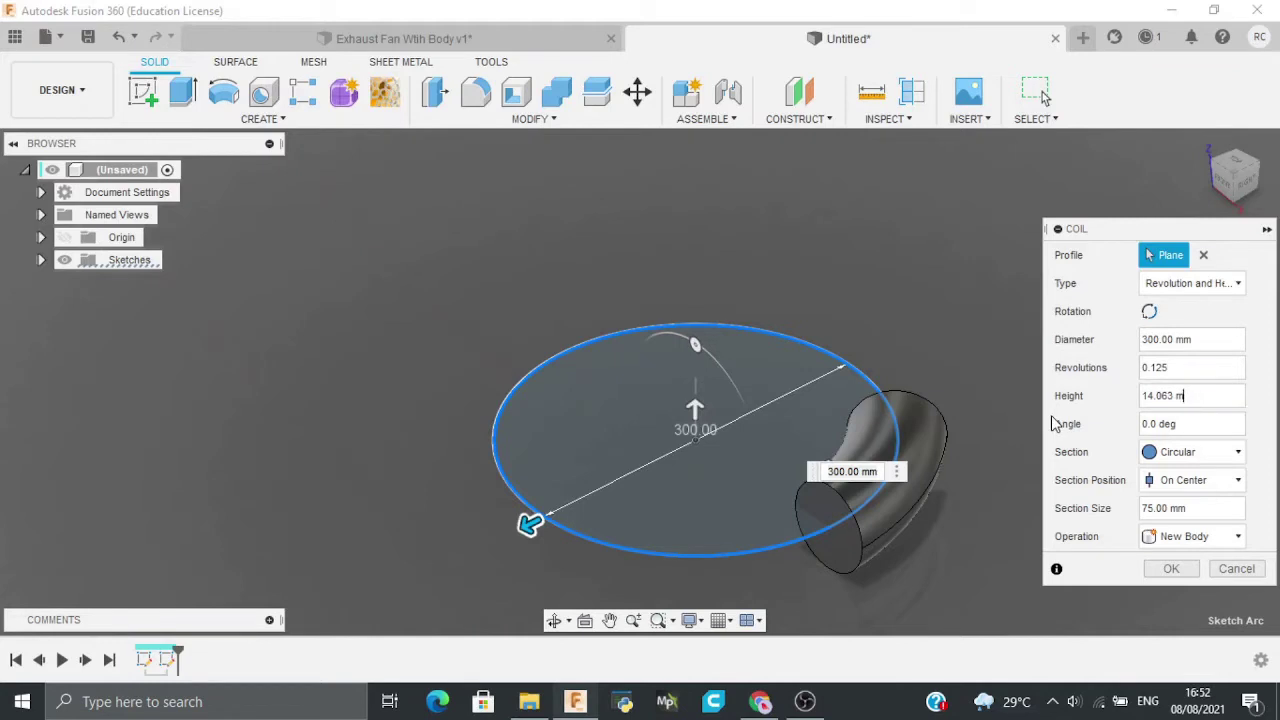
type("1")
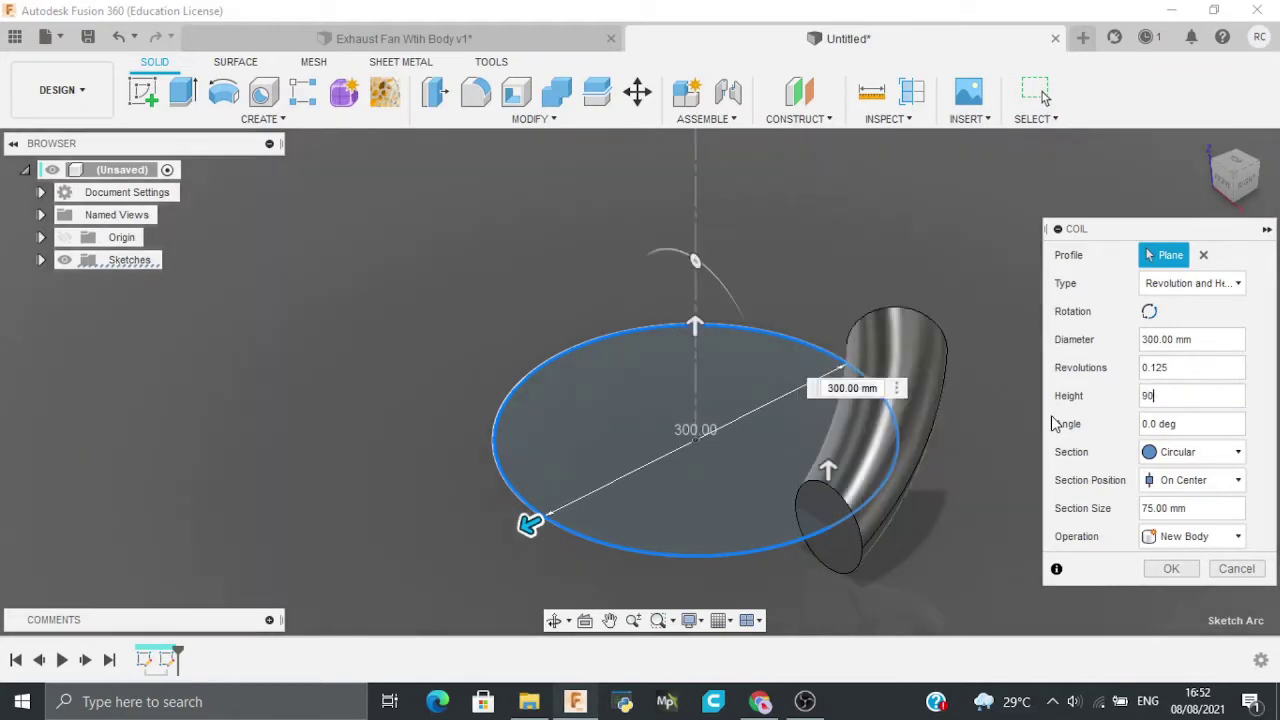
left_click_drag(1222, 511, 1108, 510)
type("2")
left_click(1172, 569)
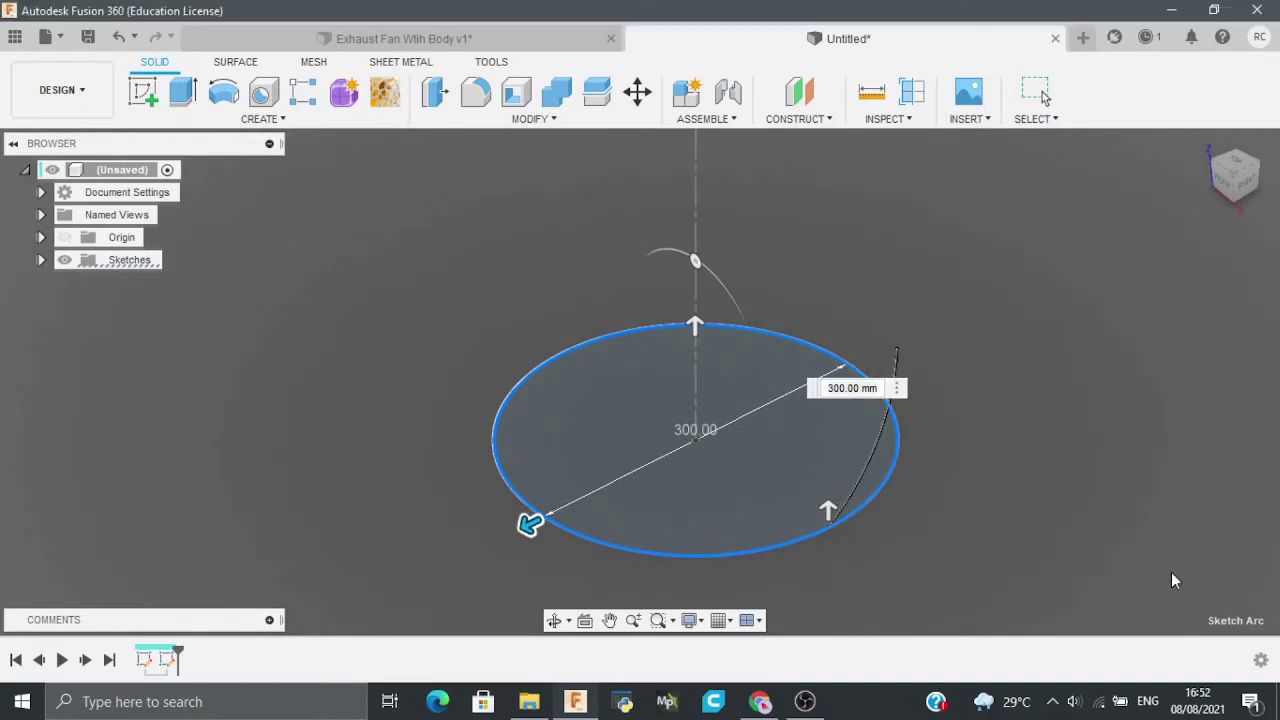
Step: Create a second, concentric coil on the horizontal plane with 500 mm diameter, 0.125 revolutions, 90 mm height and a thin circular section as a new body
left_click(172, 128)
left_click(228, 375)
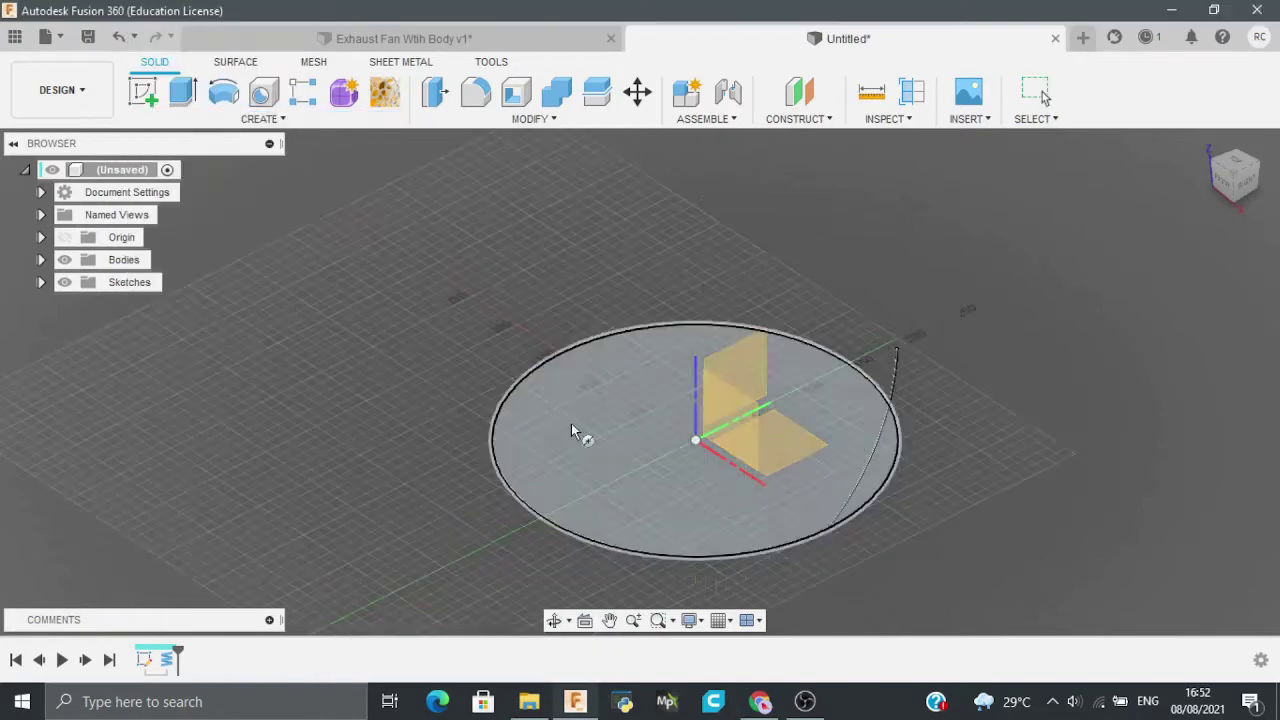
left_click(782, 452)
left_click(695, 441)
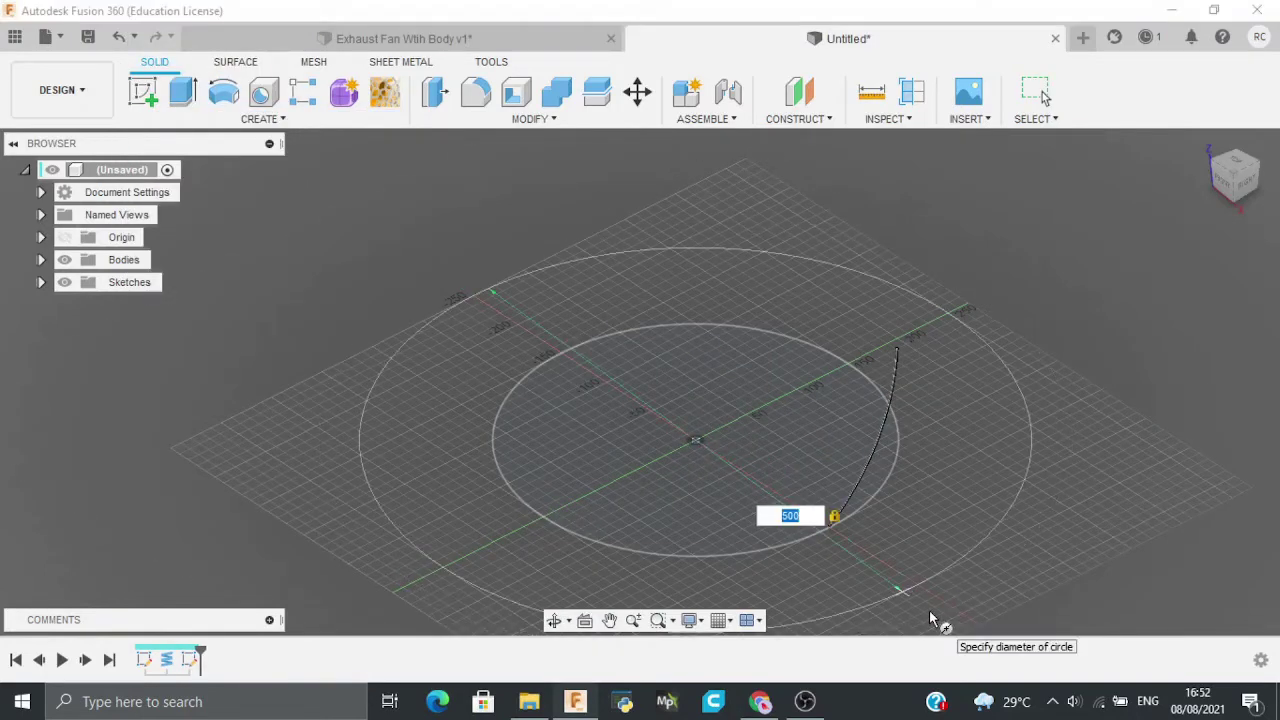
left_click(931, 601)
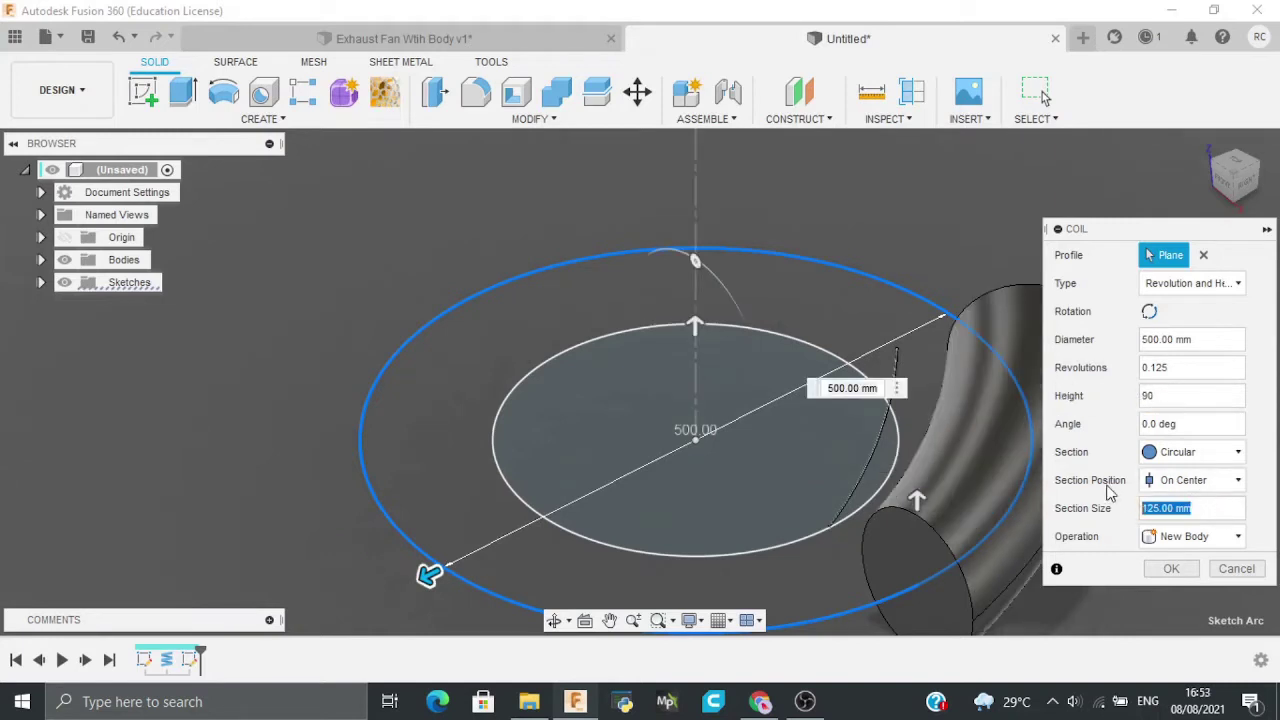
type("3")
key("Return")
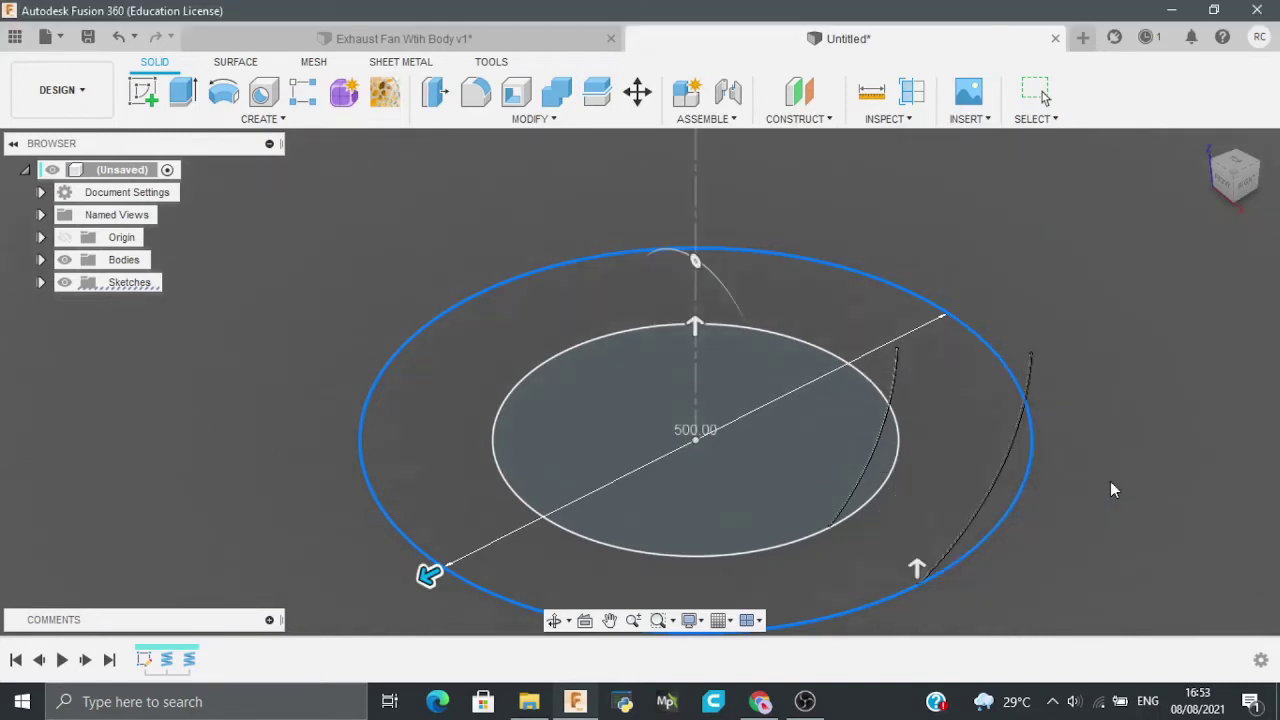
Step: Start a sketch on the horizontal plane and include the outer coil's curved edge as 3D geometry, leaving out the circle
left_click(143, 91)
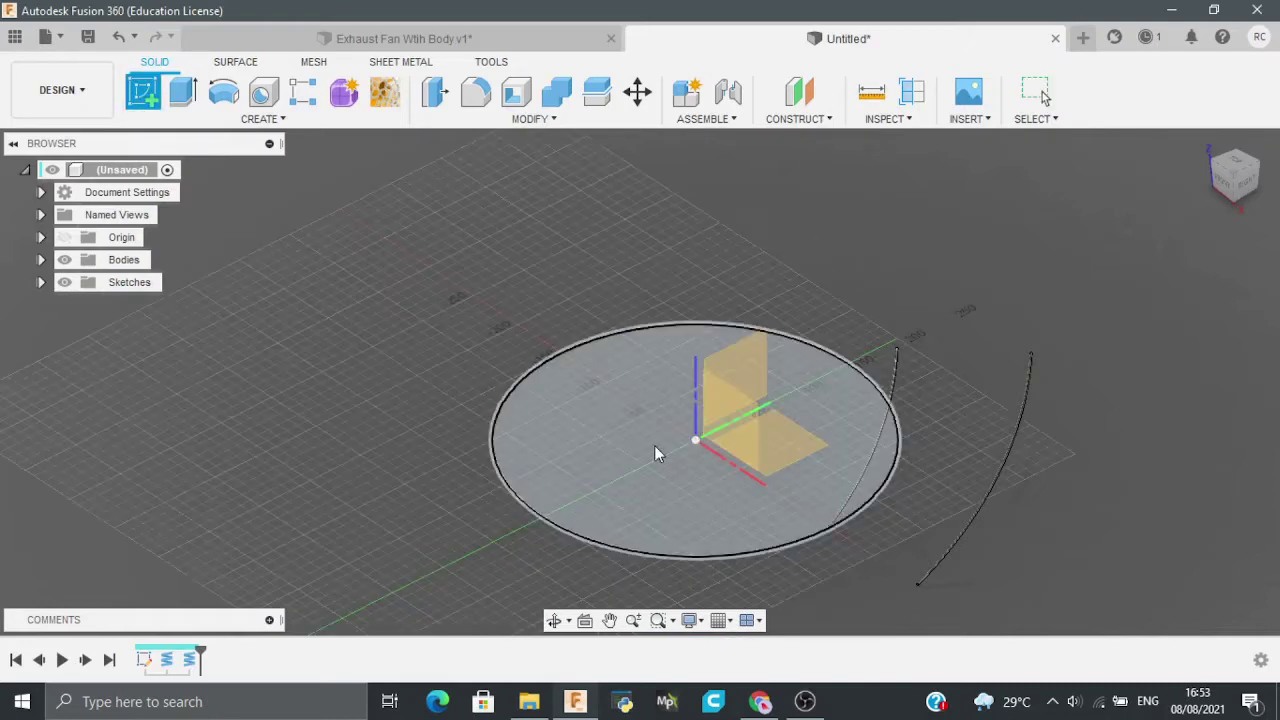
left_click(788, 444)
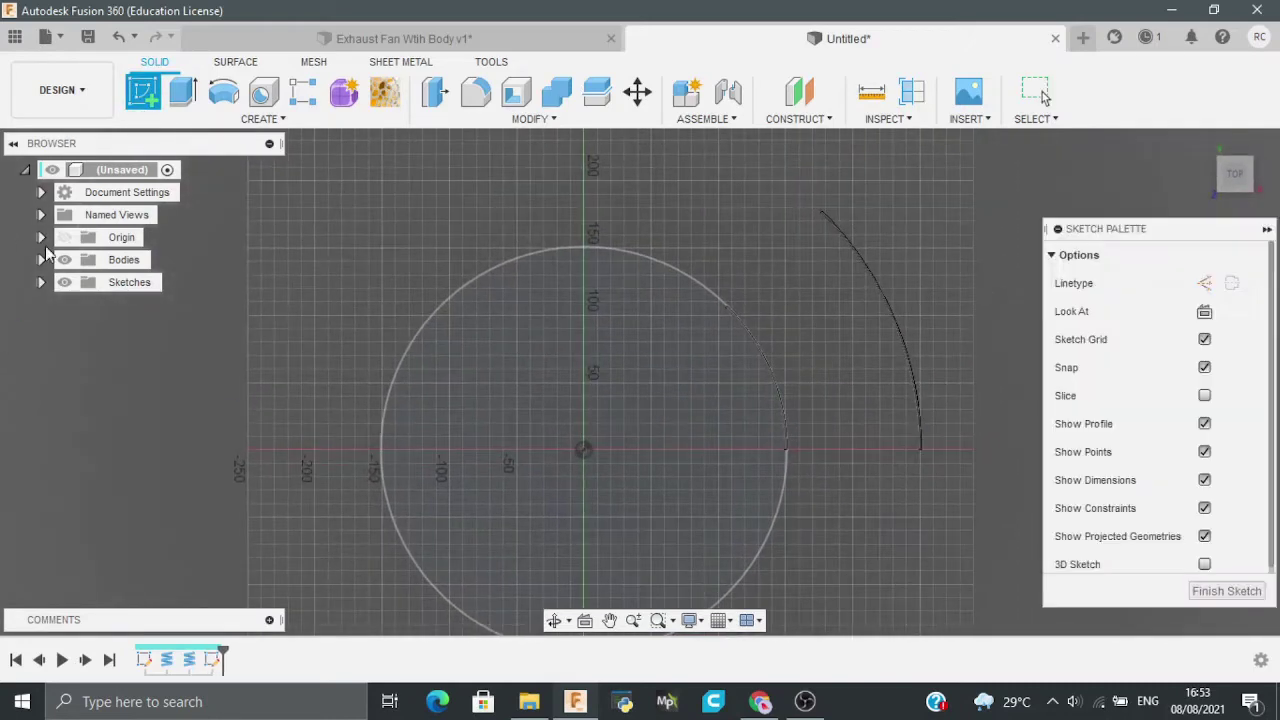
left_click(296, 121)
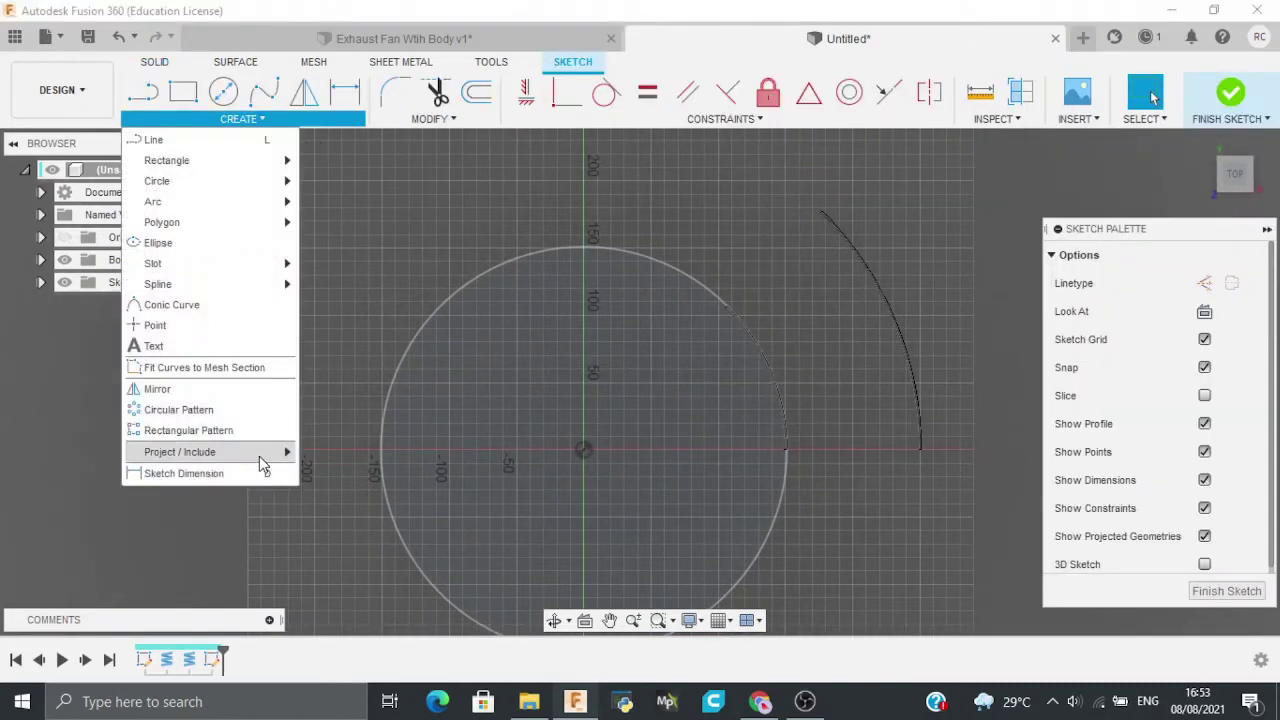
mouse_move(255, 458)
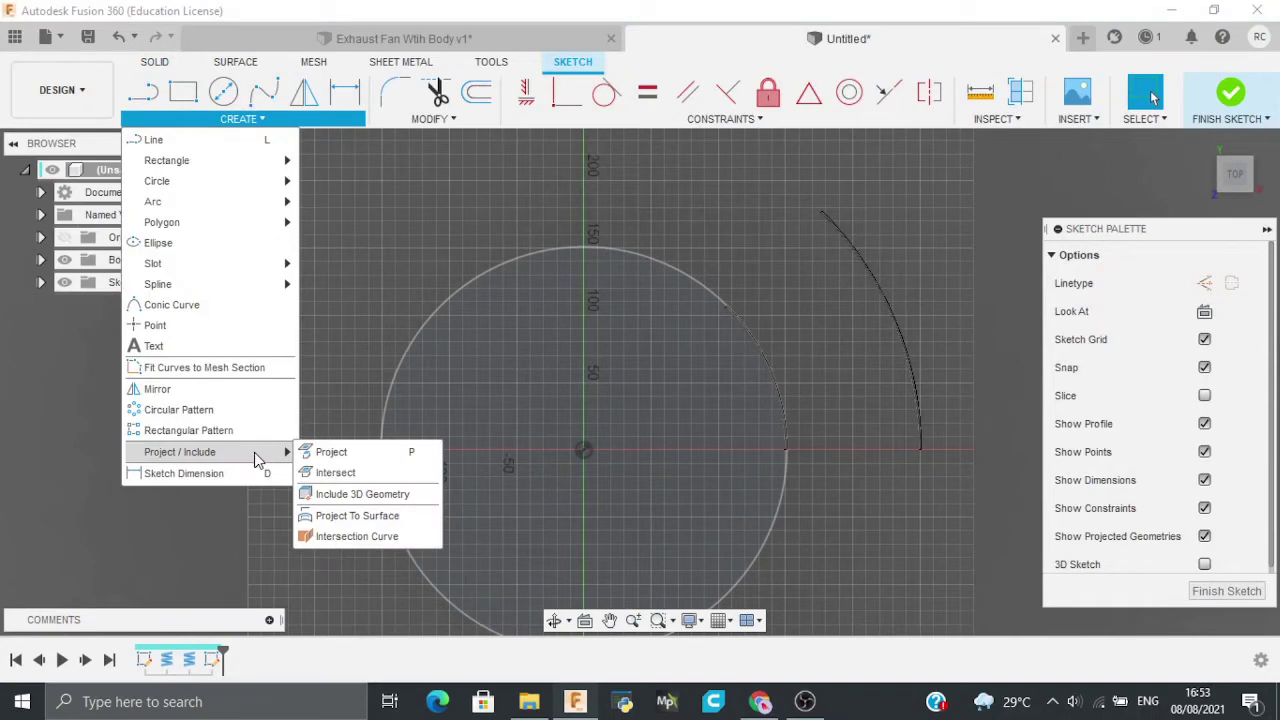
left_click(345, 494)
left_click(910, 367)
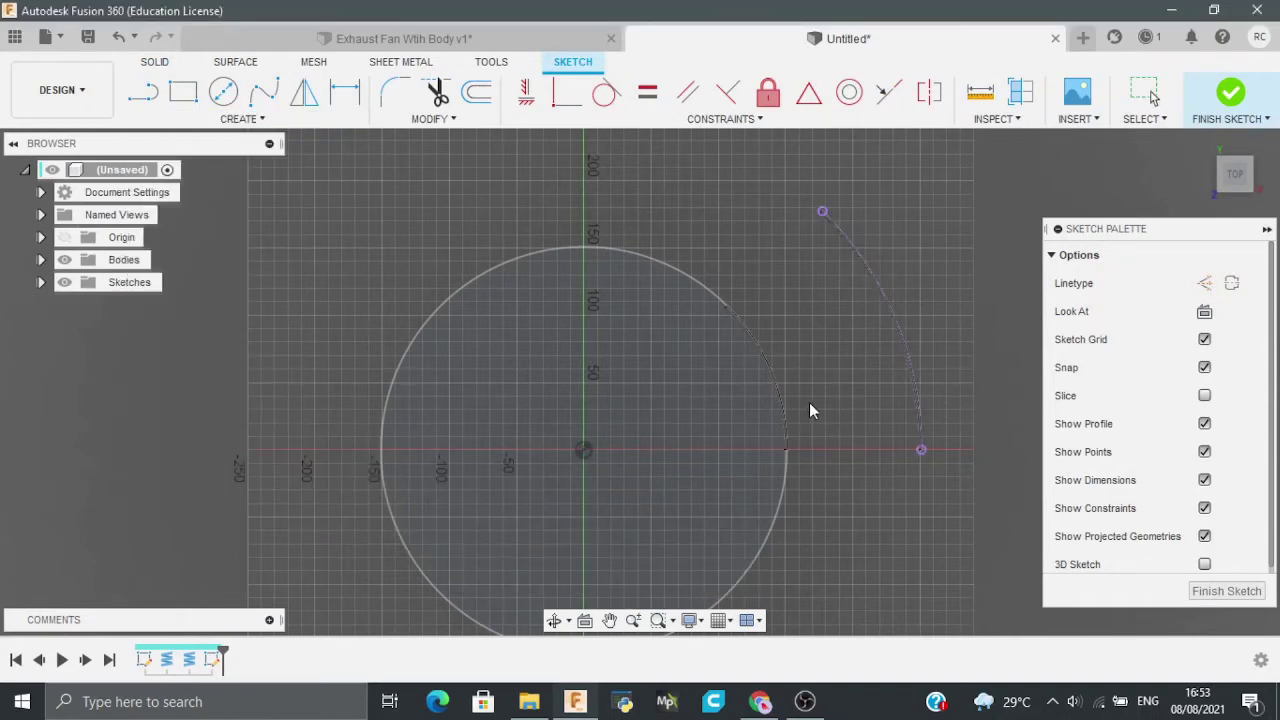
left_click(778, 411)
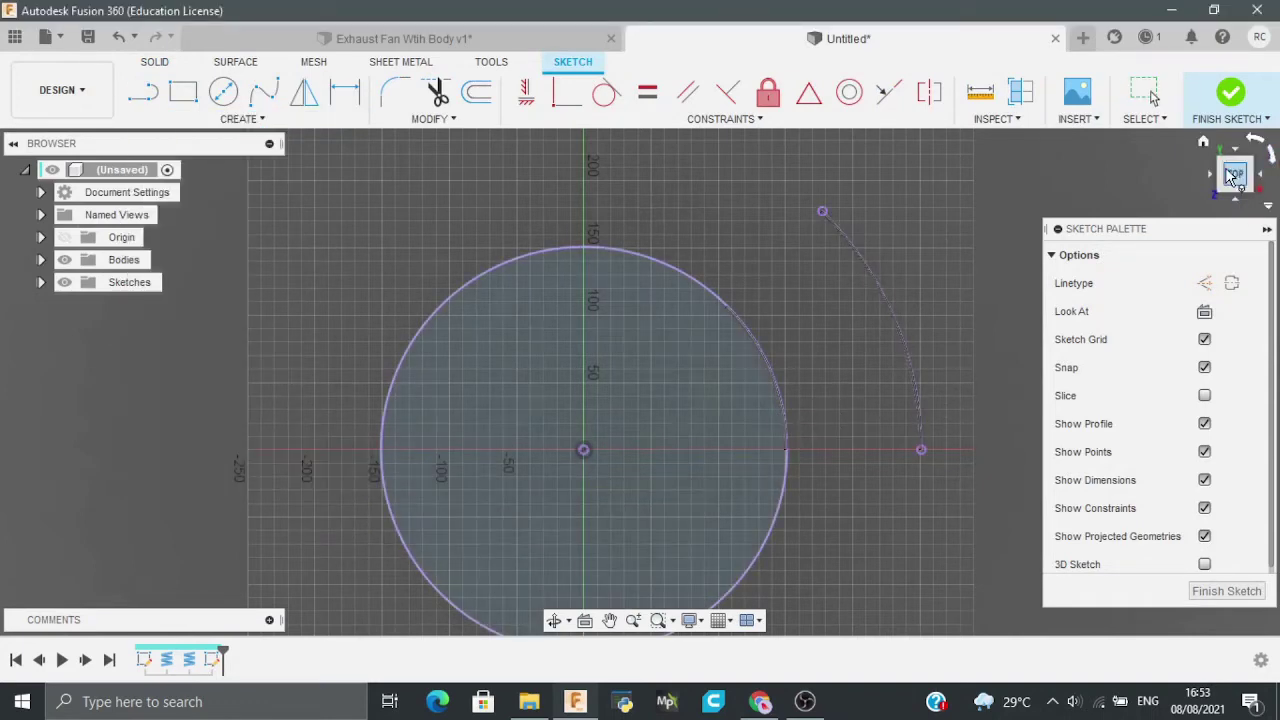
left_click_drag(1227, 170, 1215, 156)
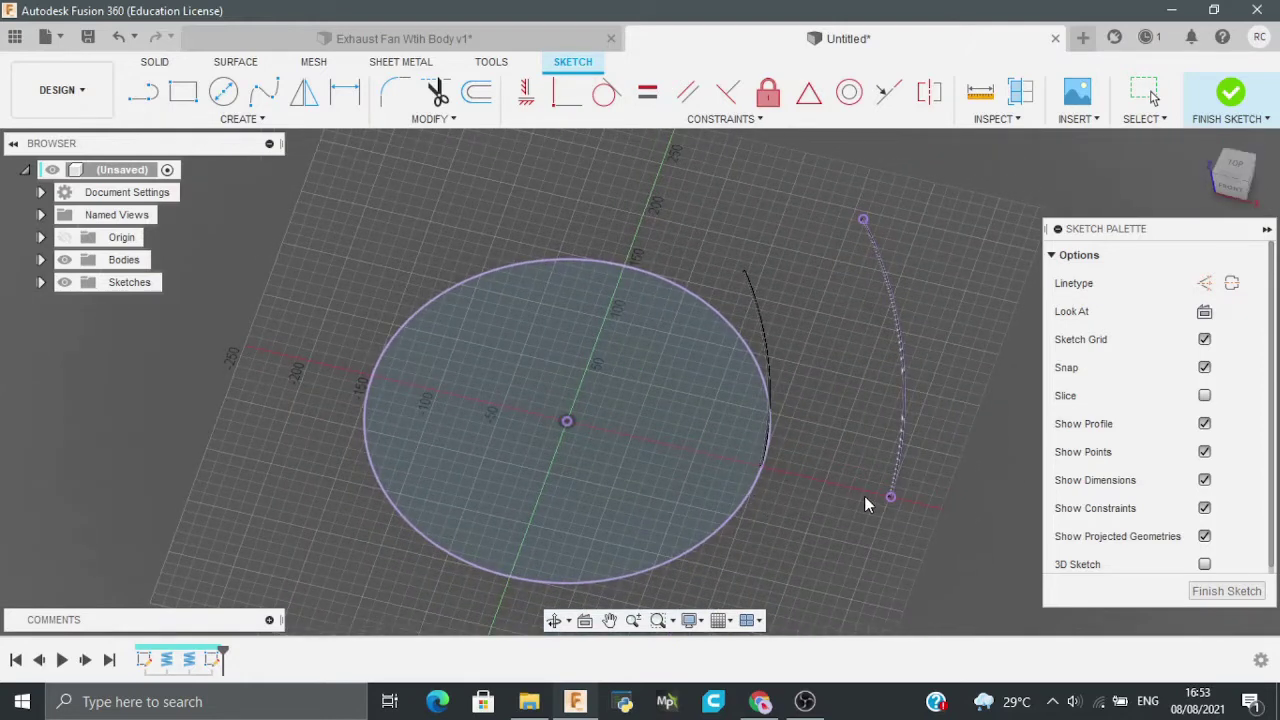
key("Escape")
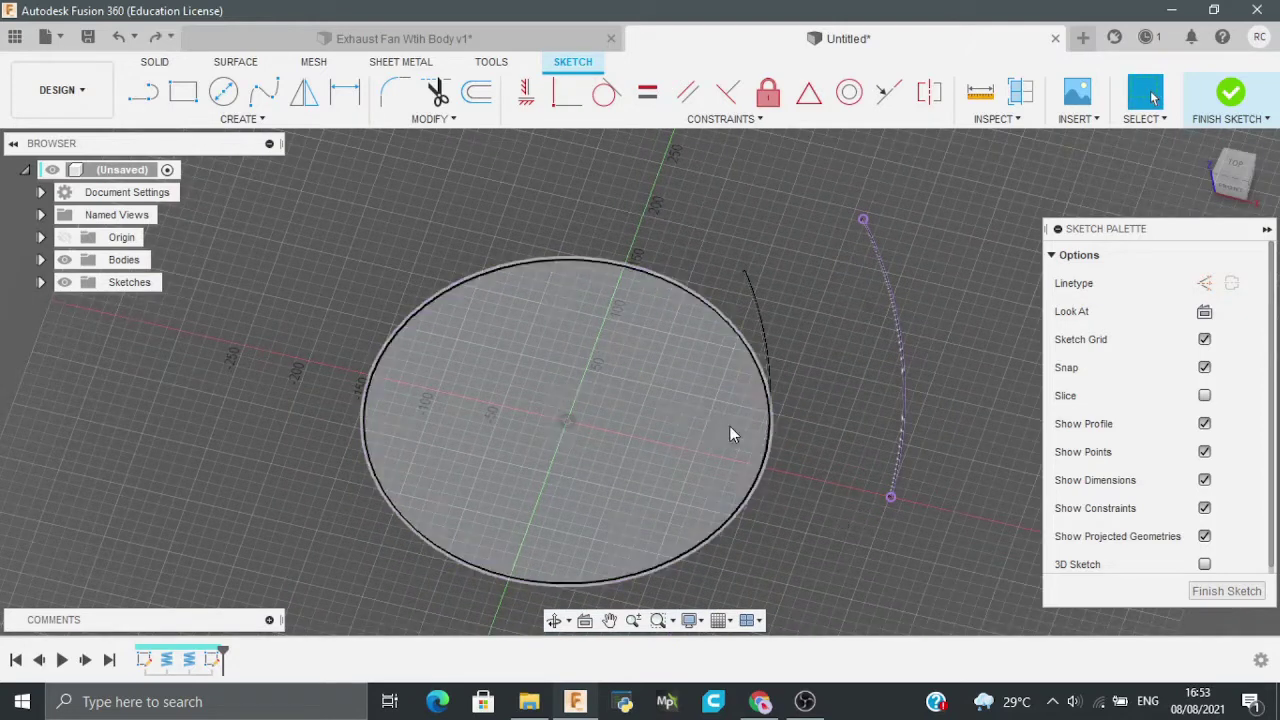
Step: Include the inner coil's curved edge in the same sketch as 3D geometry and finish the sketch
left_click(771, 369)
left_click(240, 119)
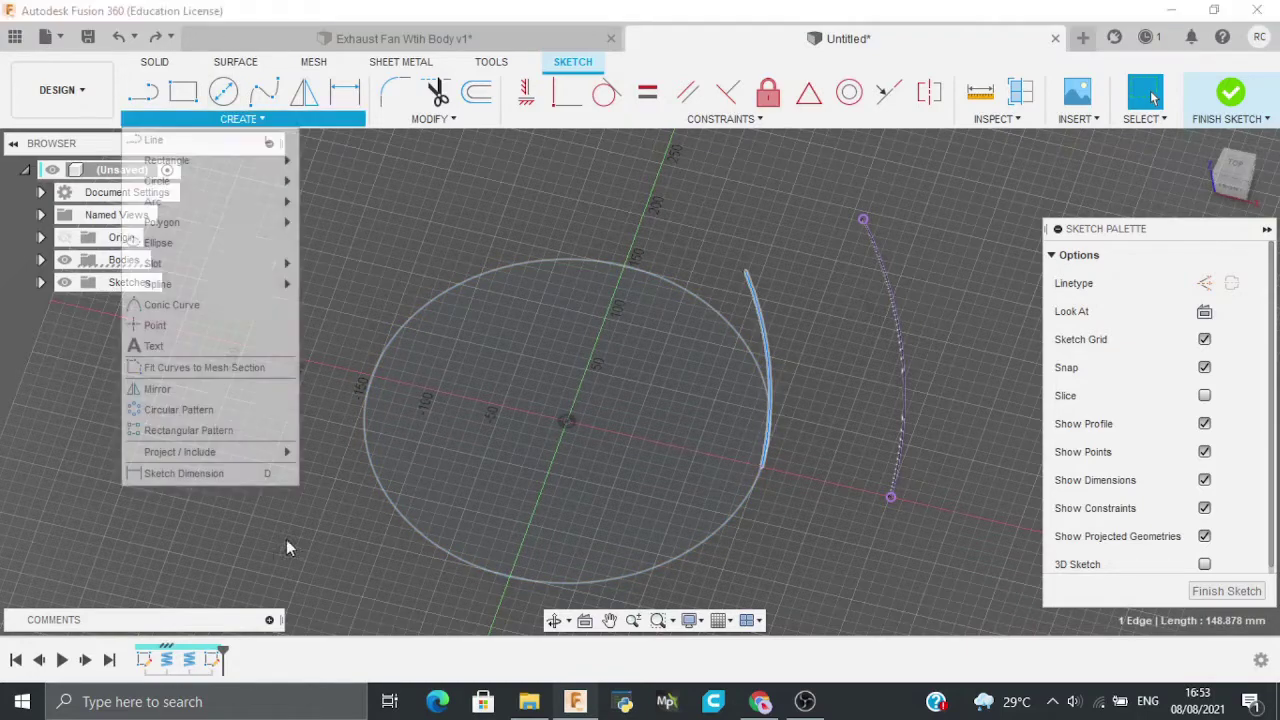
mouse_move(266, 450)
left_click(300, 491)
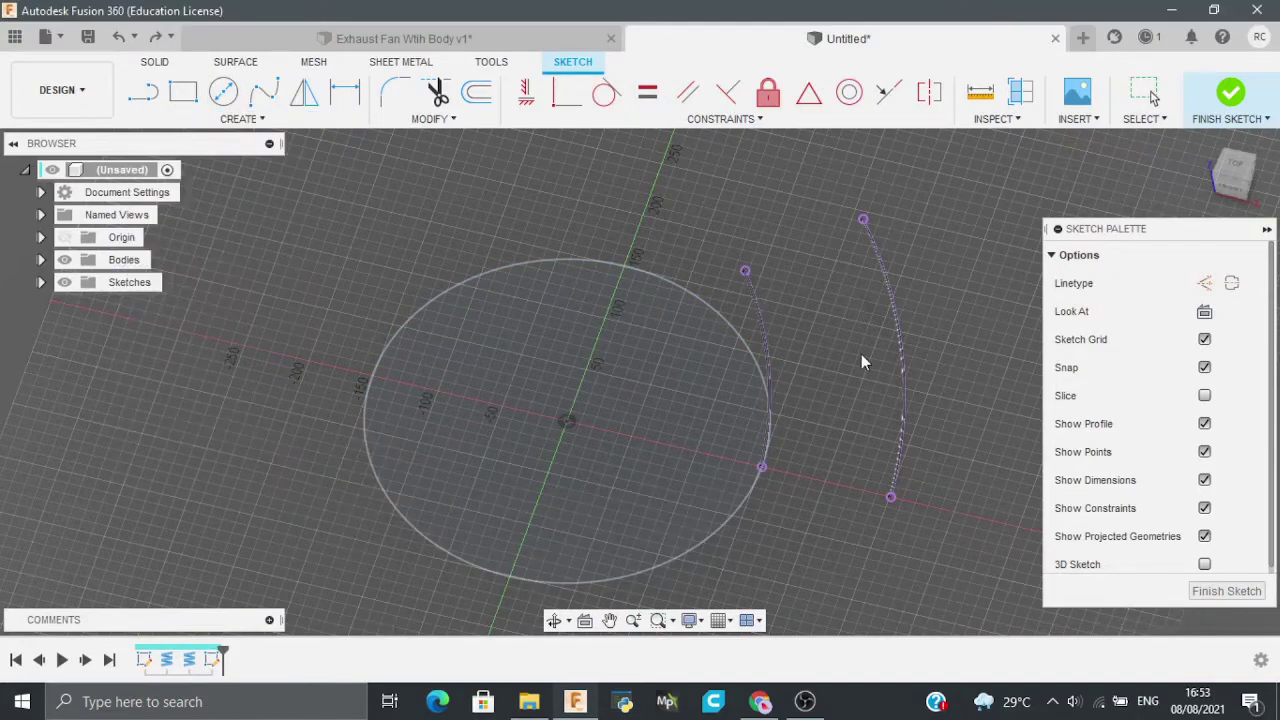
left_click(1222, 103)
left_click(1230, 92)
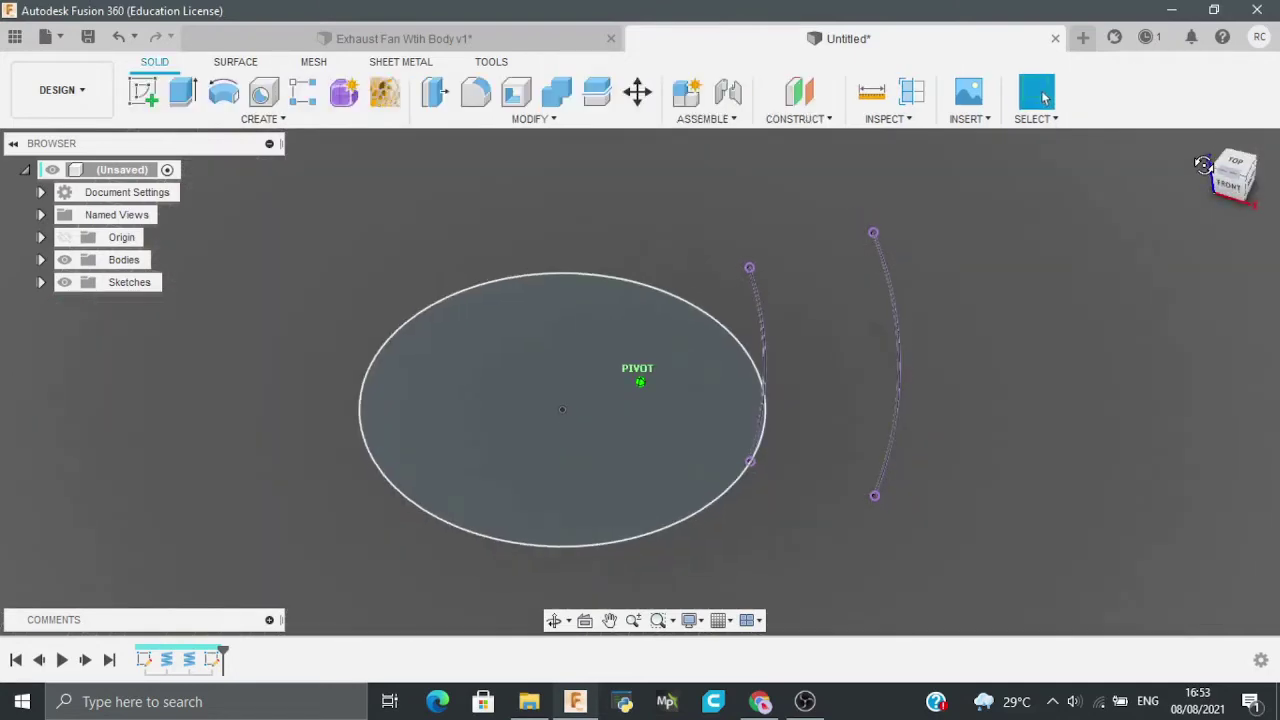
Step: Hide both coil bodies and add a 100 mm line to the second sketch joining the lower endpoints of the two included curves
left_click(41, 260)
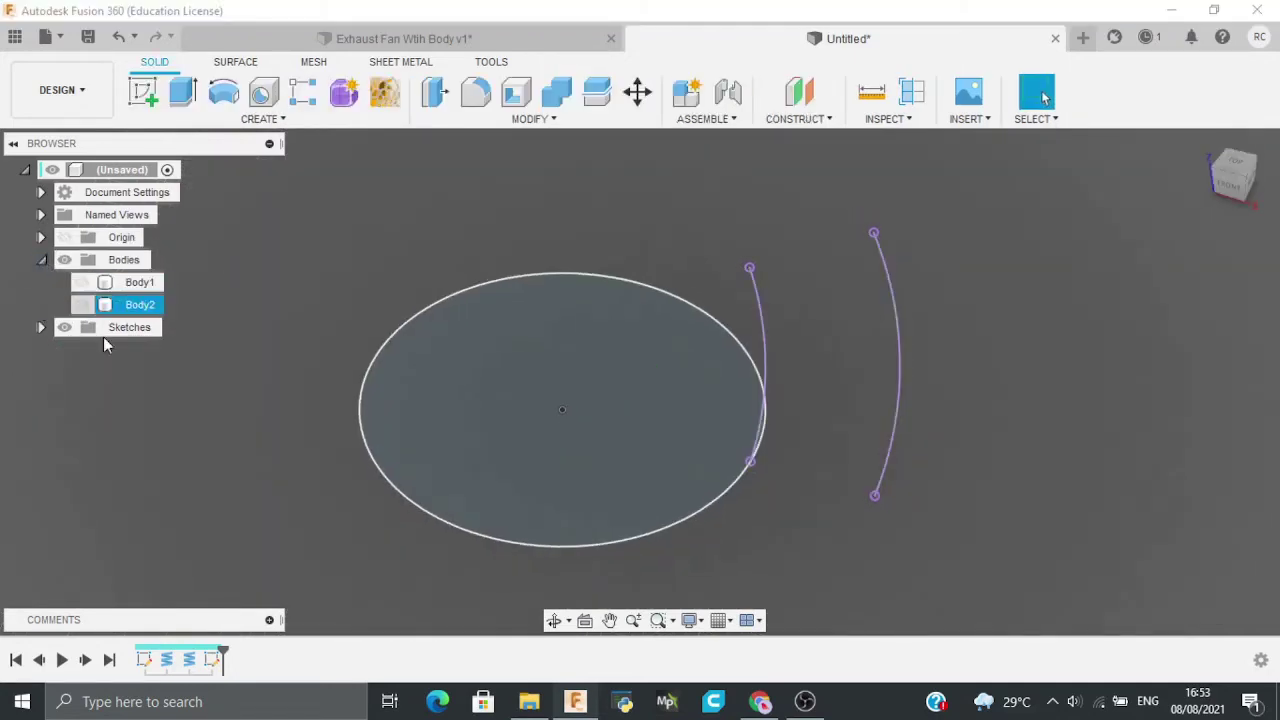
double_click(213, 660)
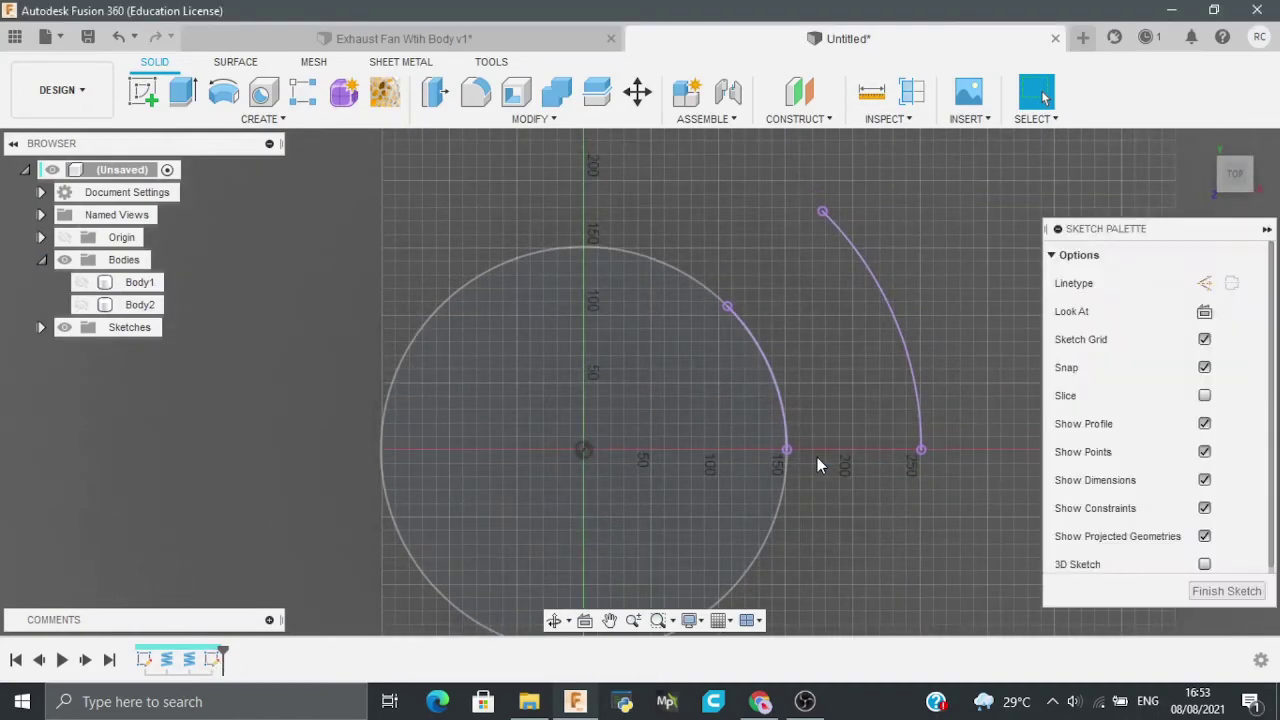
left_click(787, 450)
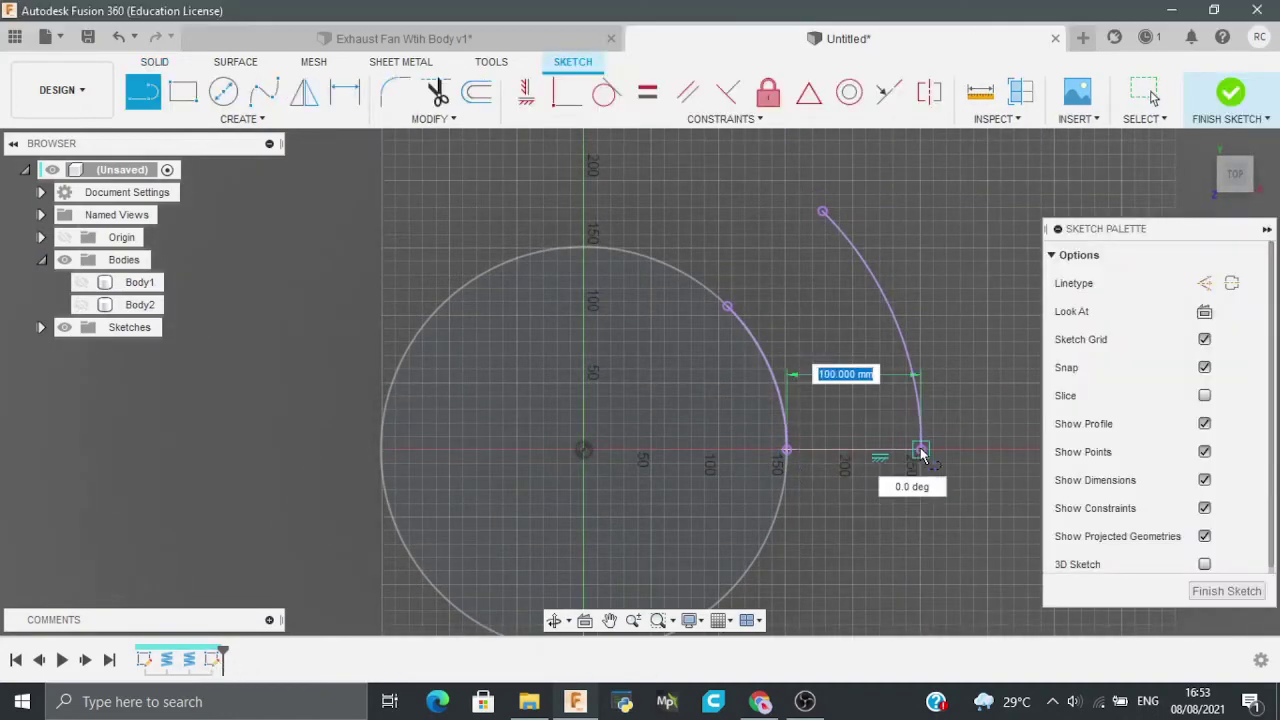
left_click(921, 450)
left_click(1230, 92)
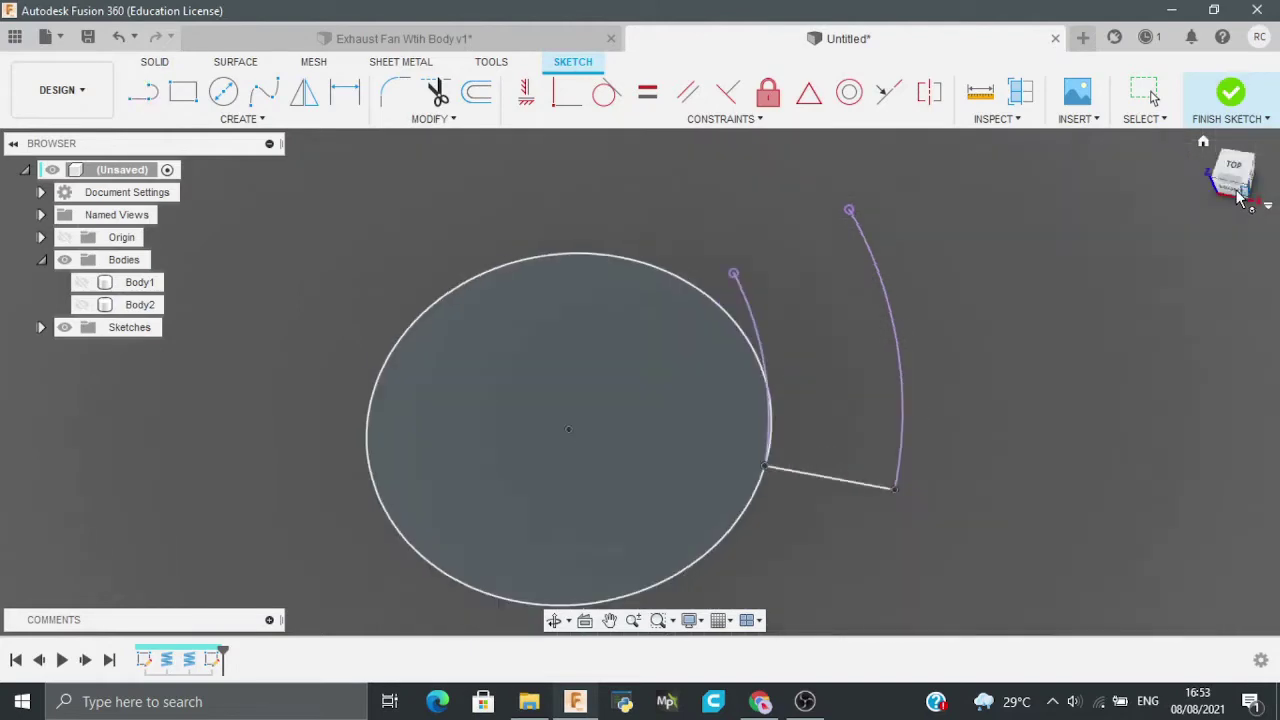
Step: Sweep the 100 mm line as a surface along the inner curve, with the outer curve as guide rail, as a new body
left_click(236, 63)
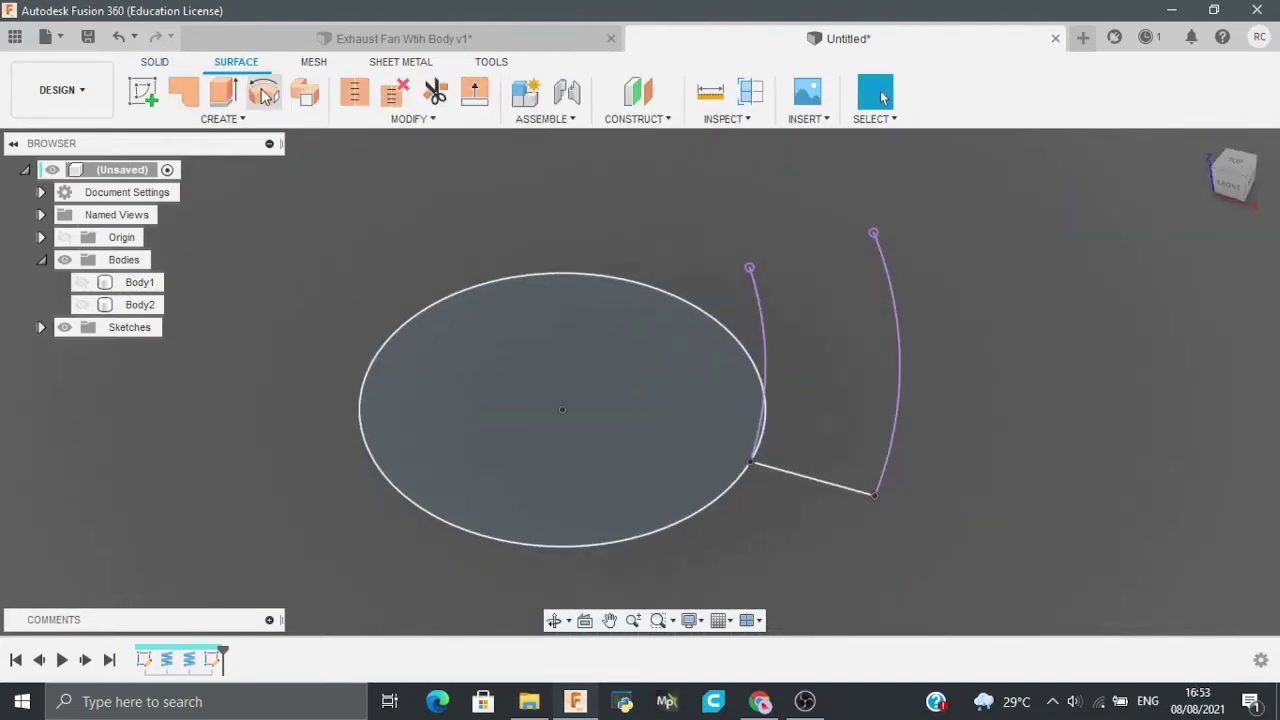
left_click(265, 95)
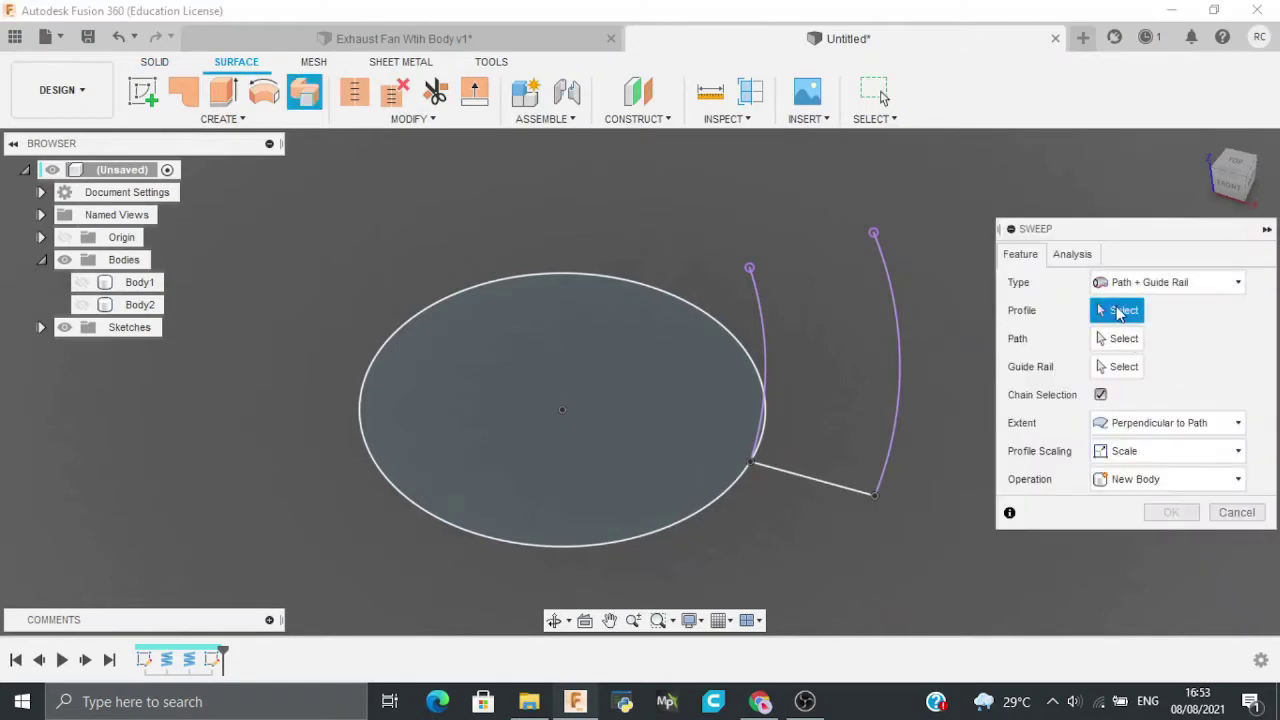
left_click(794, 476)
left_click(1108, 338)
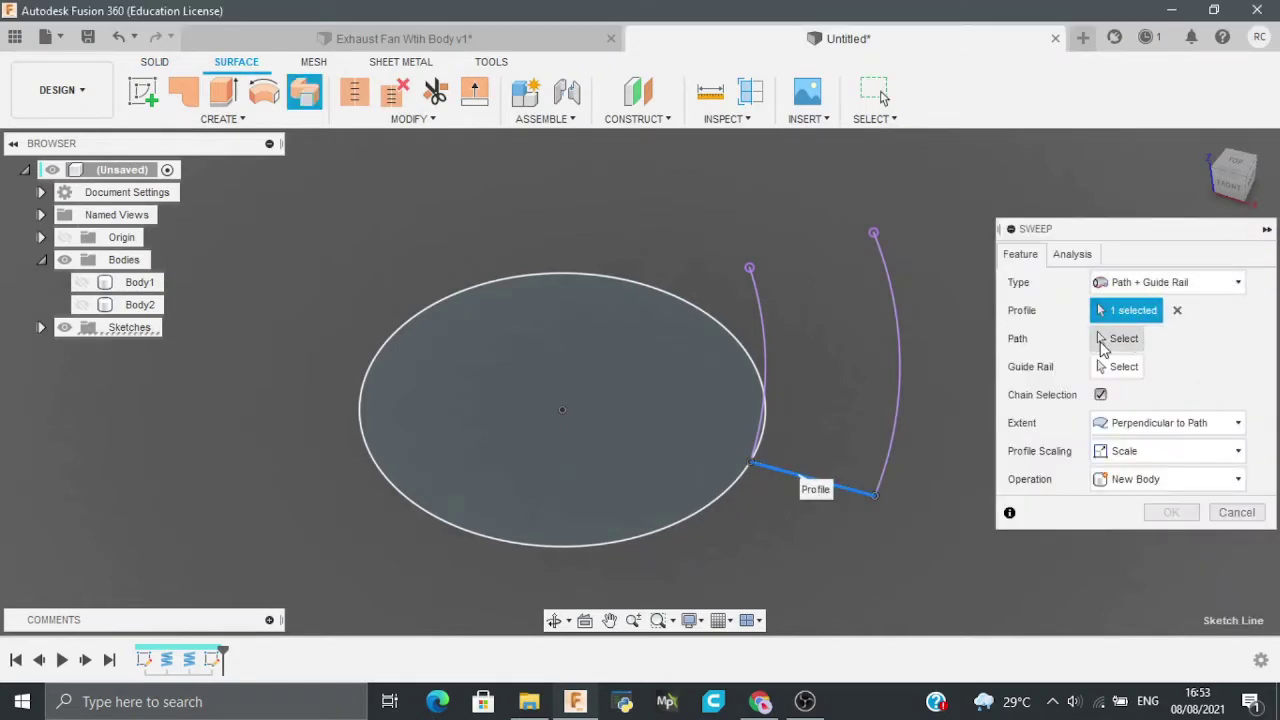
left_click(762, 308)
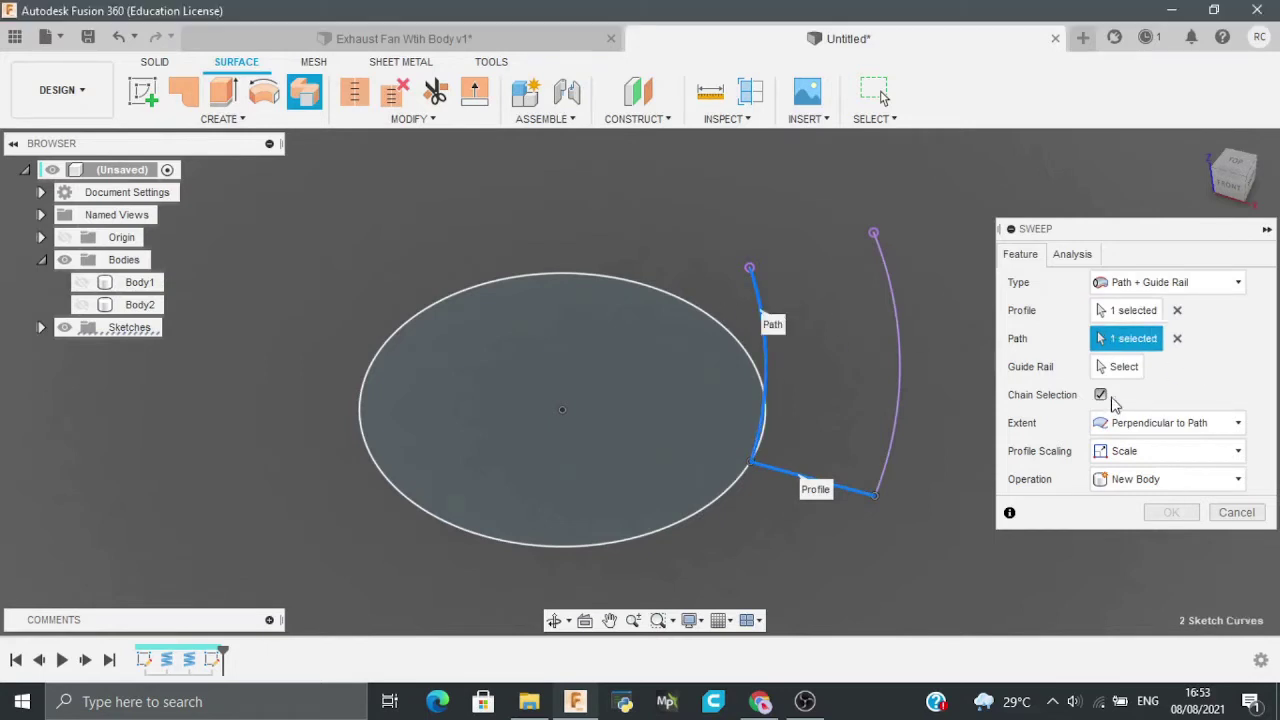
left_click(1116, 366)
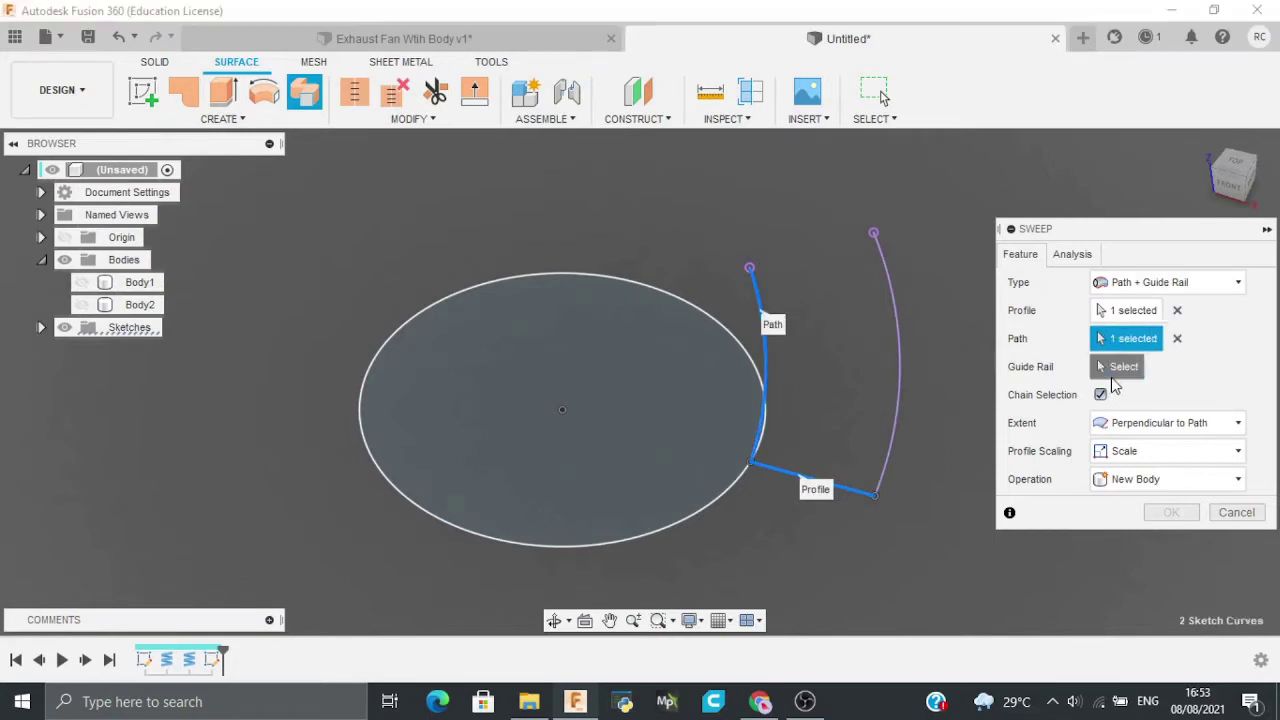
left_click(901, 390)
mouse_move(1228, 165)
left_mouse_down()
mouse_move(1210, 146)
mouse_move(1196, 160)
mouse_move(1172, 146)
mouse_move(1200, 140)
mouse_move(1214, 222)
left_mouse_up()
left_click(1167, 544)
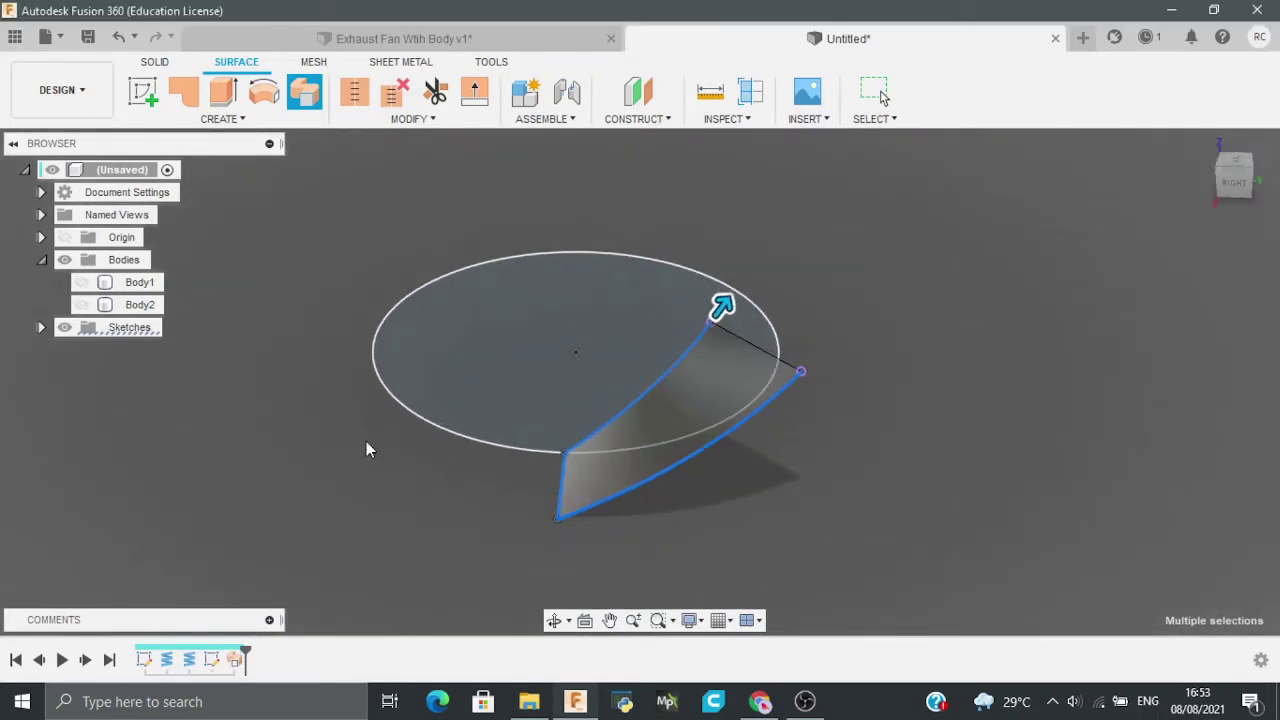
Step: Thicken the swept blade surface by 2 mm on one side as a new body
left_click(235, 119)
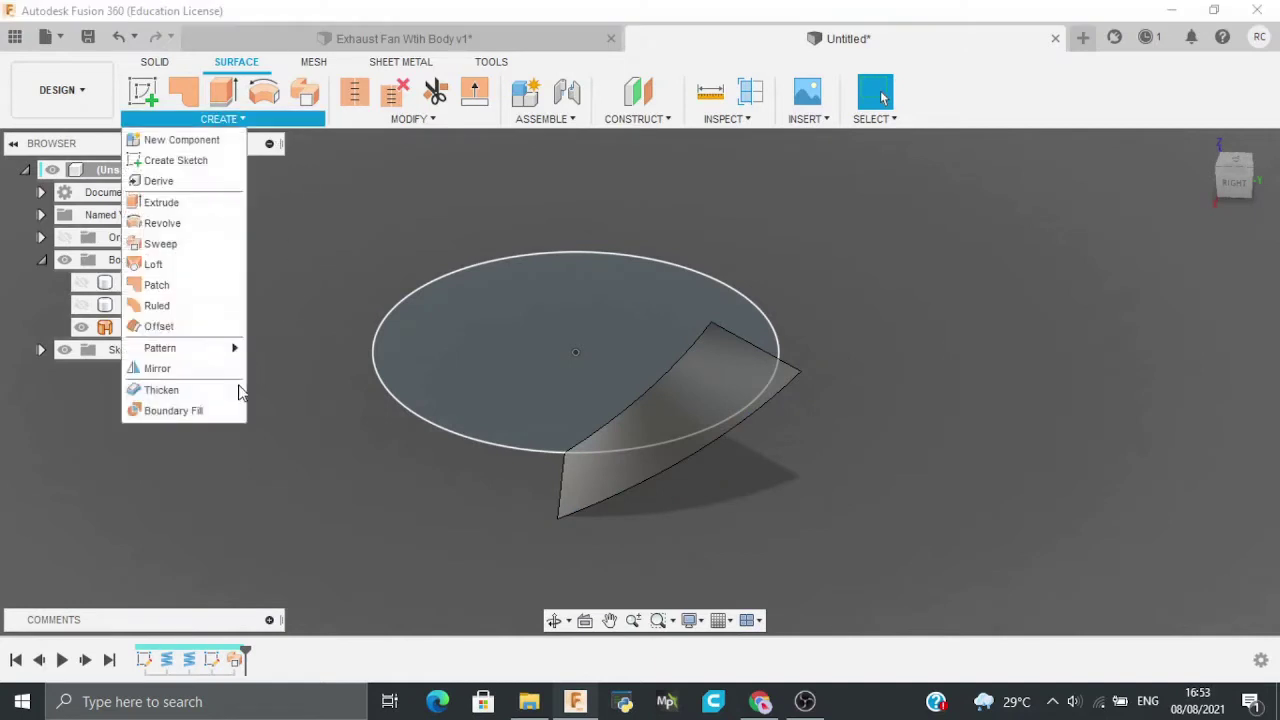
left_click(165, 390)
left_click(645, 470)
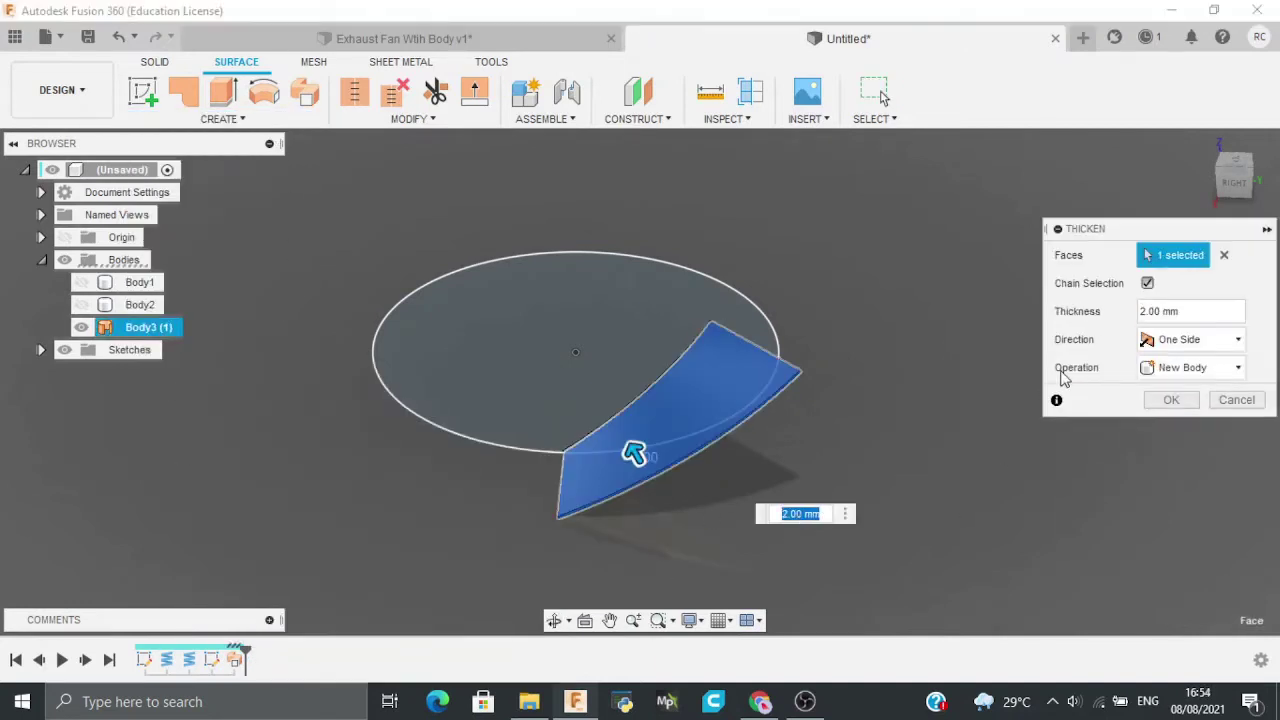
left_click(1172, 400)
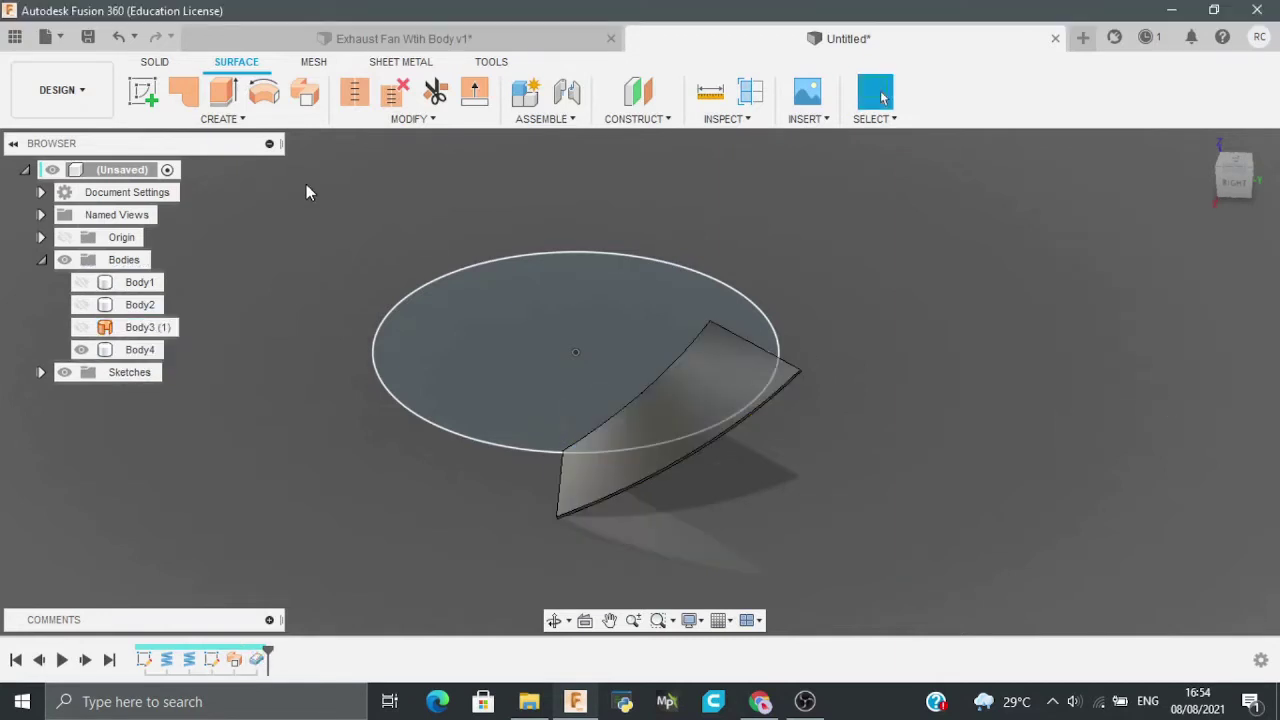
Step: Begin extruding the hub circle in two directions, with the downward distance set to 5 mm
left_click_drag(1202, 169, 1240, 158)
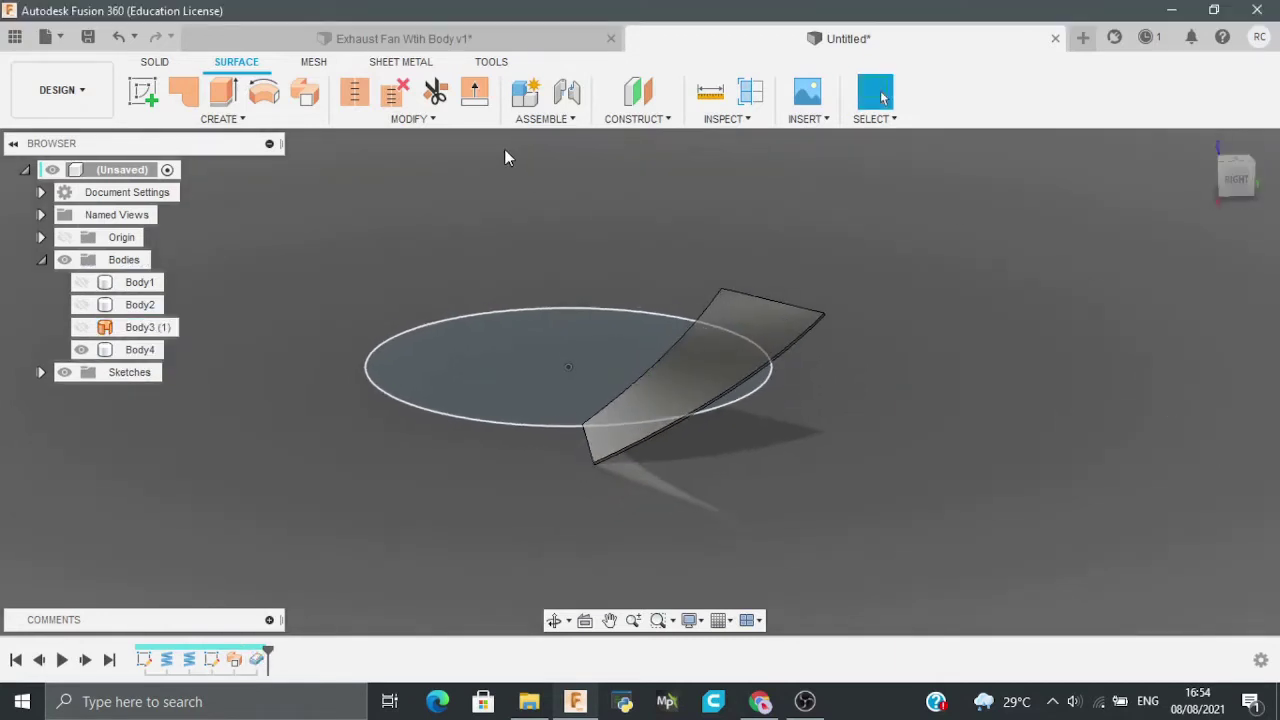
left_click(155, 62)
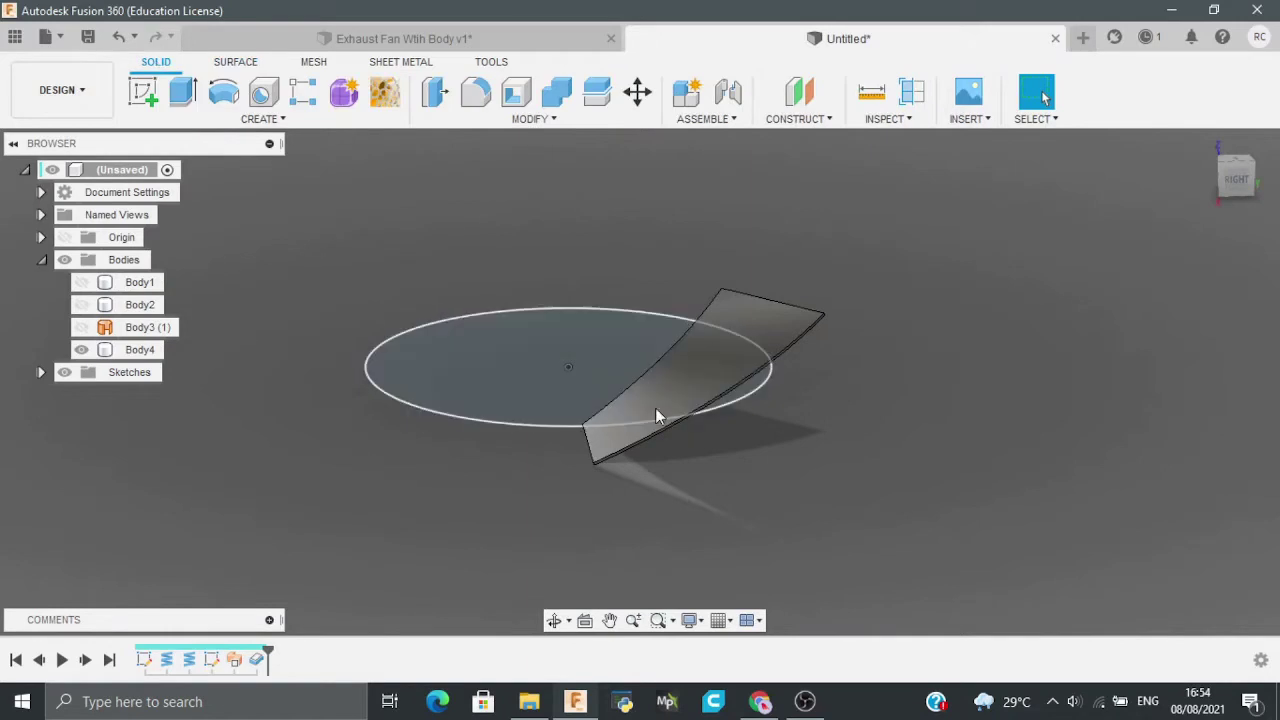
left_click_drag(1232, 178, 1258, 208)
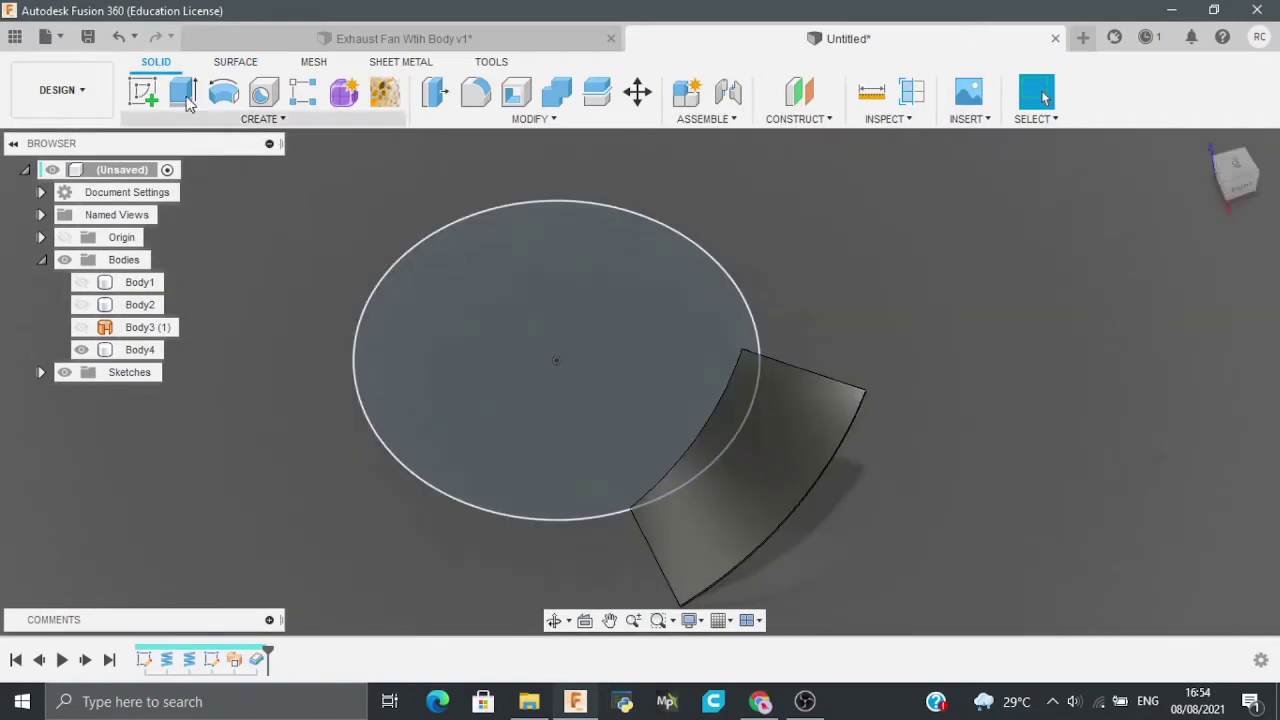
left_click(181, 94)
left_click(600, 450)
key("e")
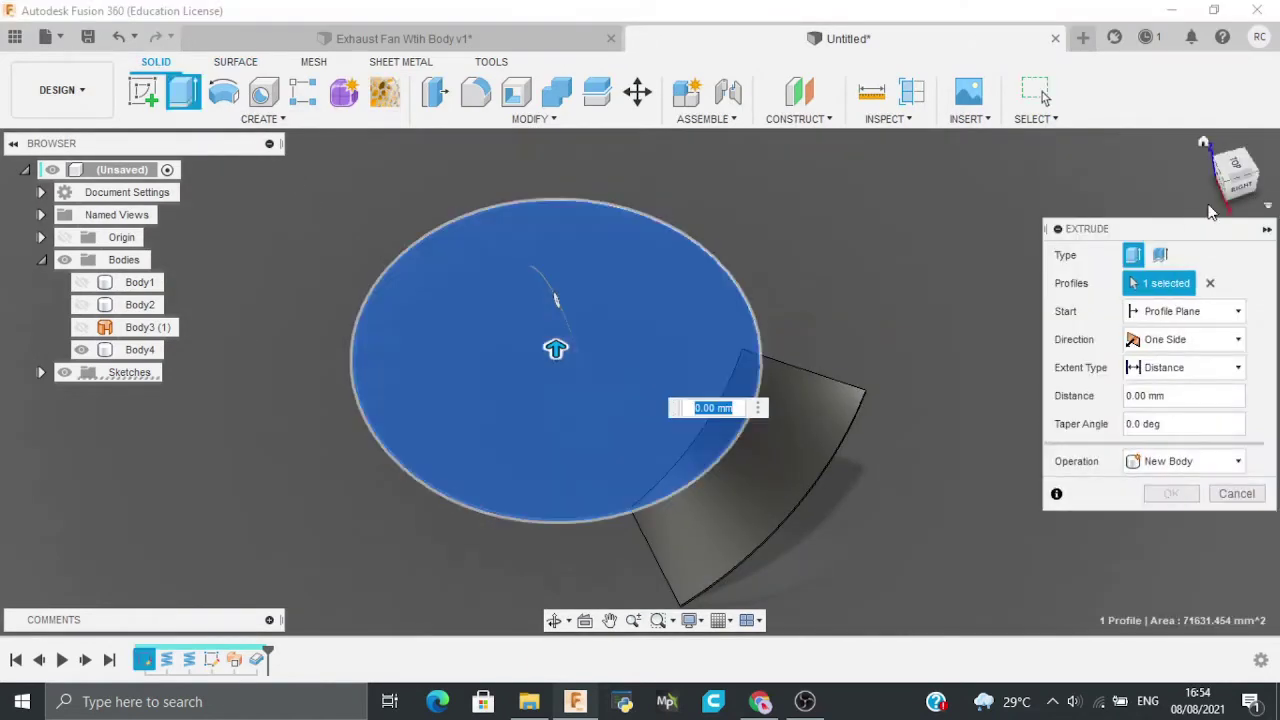
left_click(1253, 181)
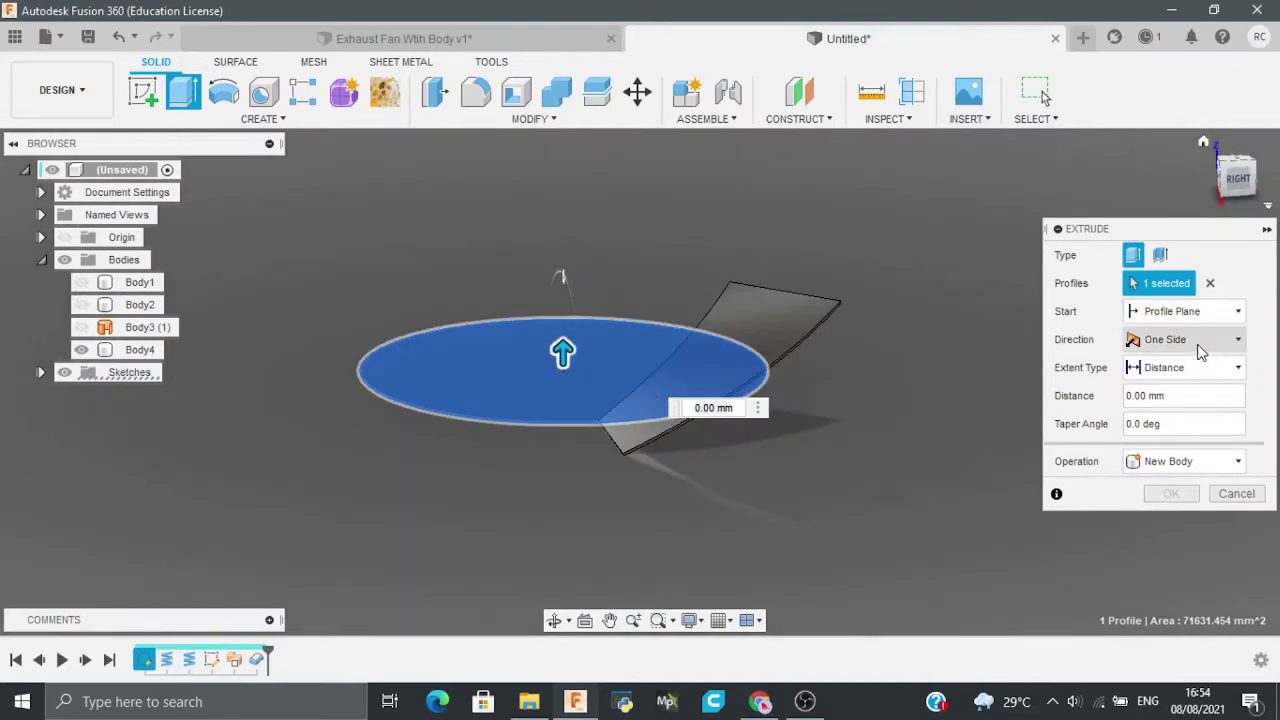
left_click(1205, 342)
left_click(1170, 385)
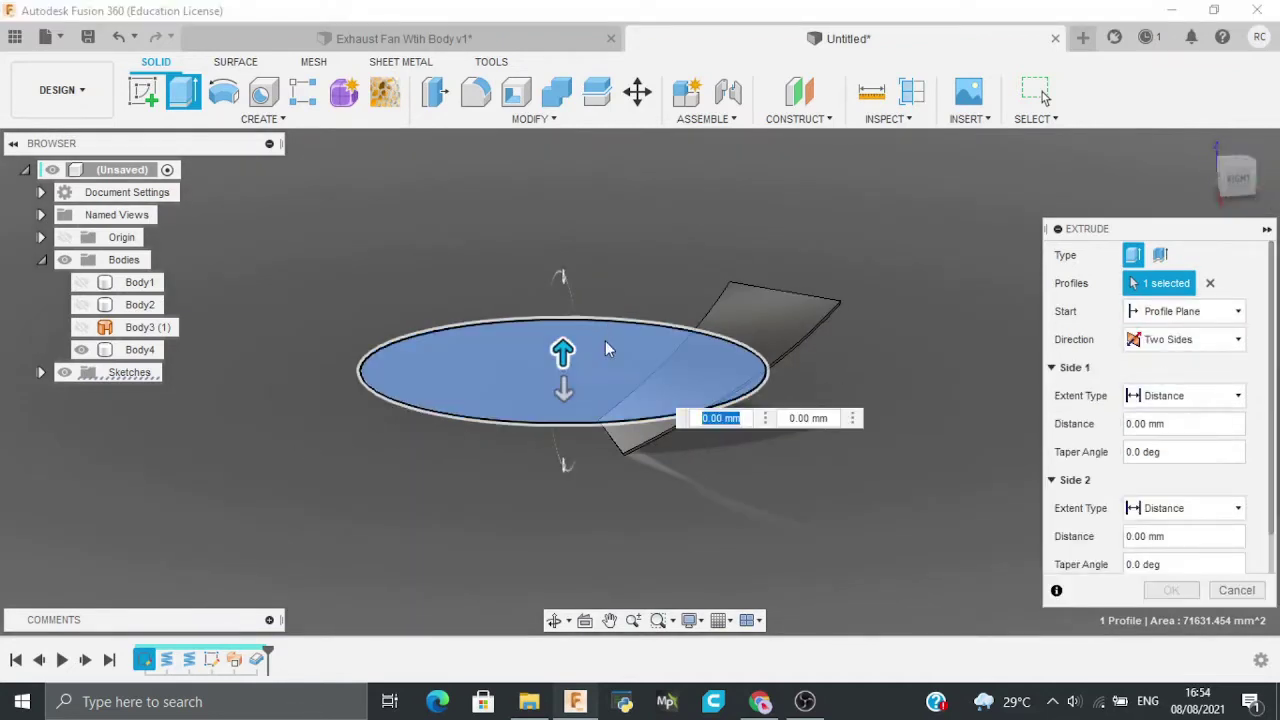
type("100")
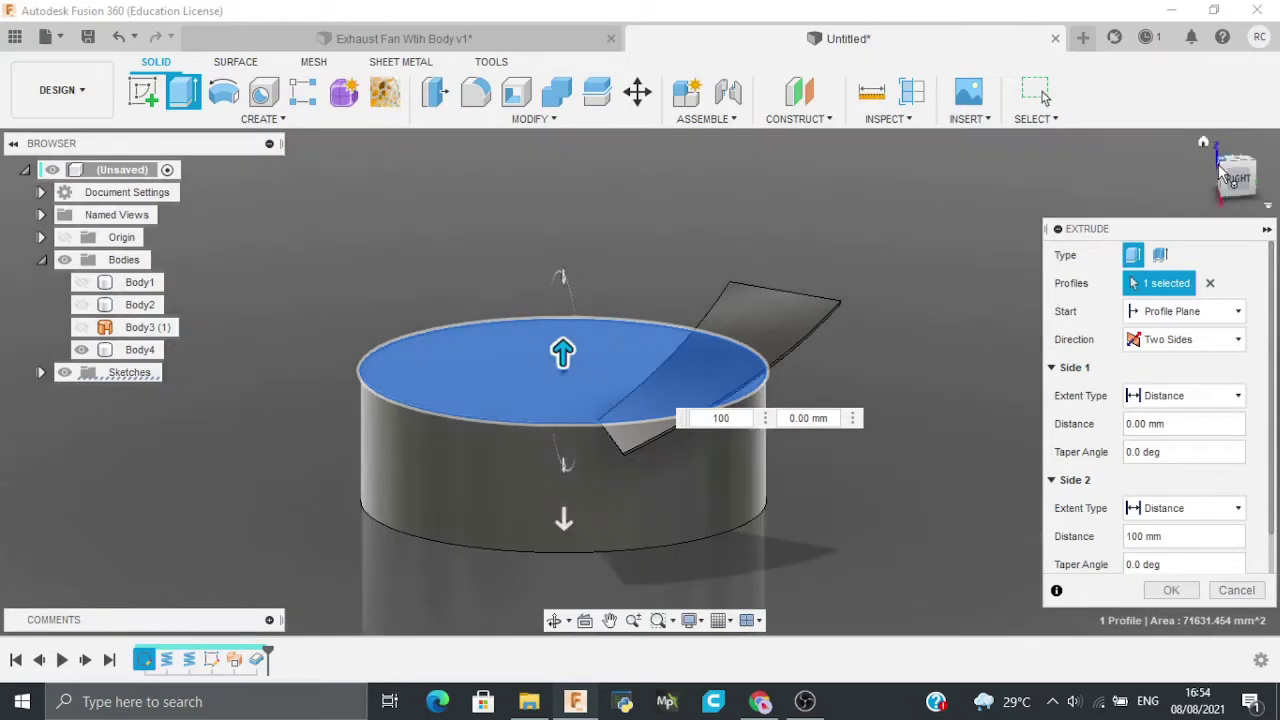
left_click_drag(1232, 174, 1215, 155)
left_click(1231, 174)
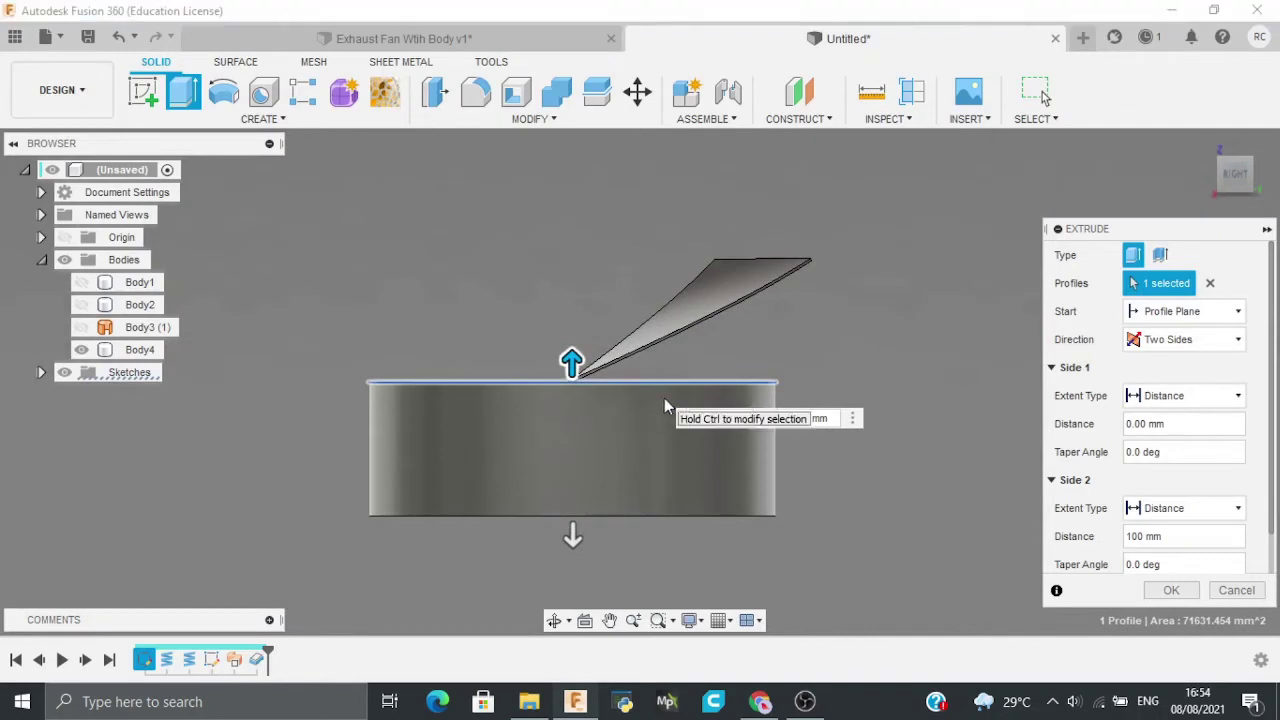
type("1")
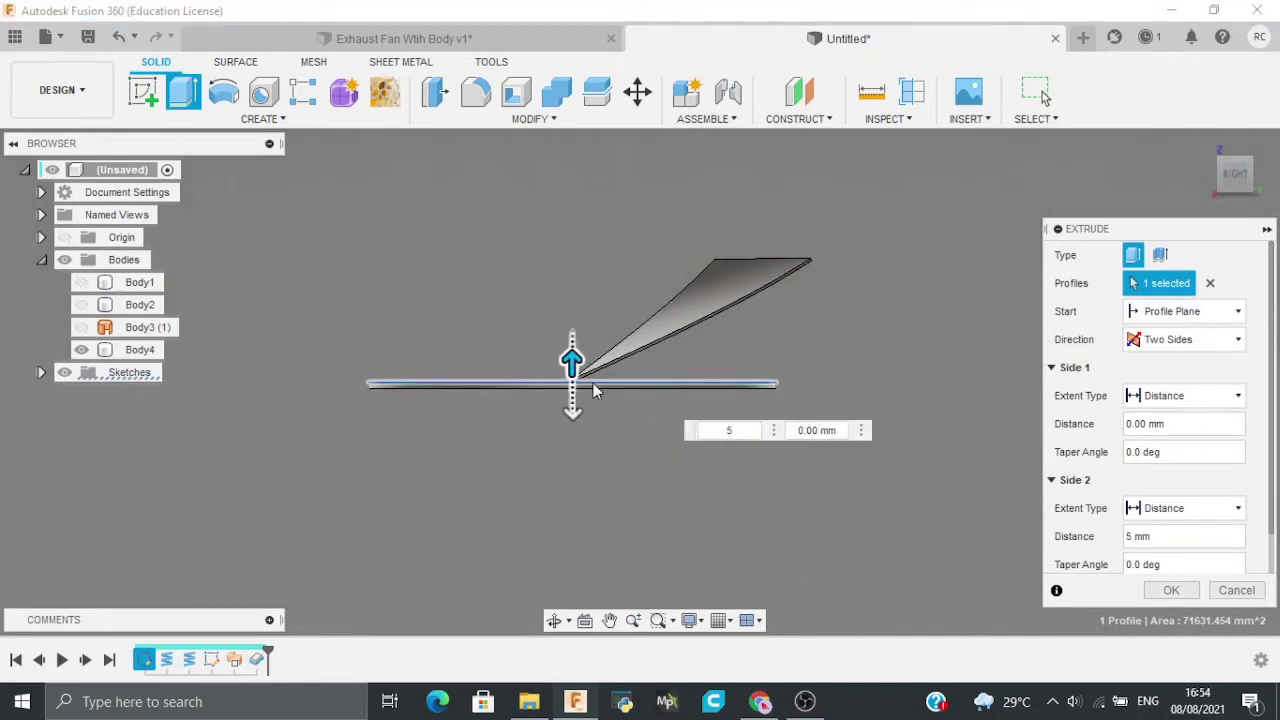
Step: Set the hub extrusion's upward distance to 100 mm and create it as a new body
left_click(572, 362)
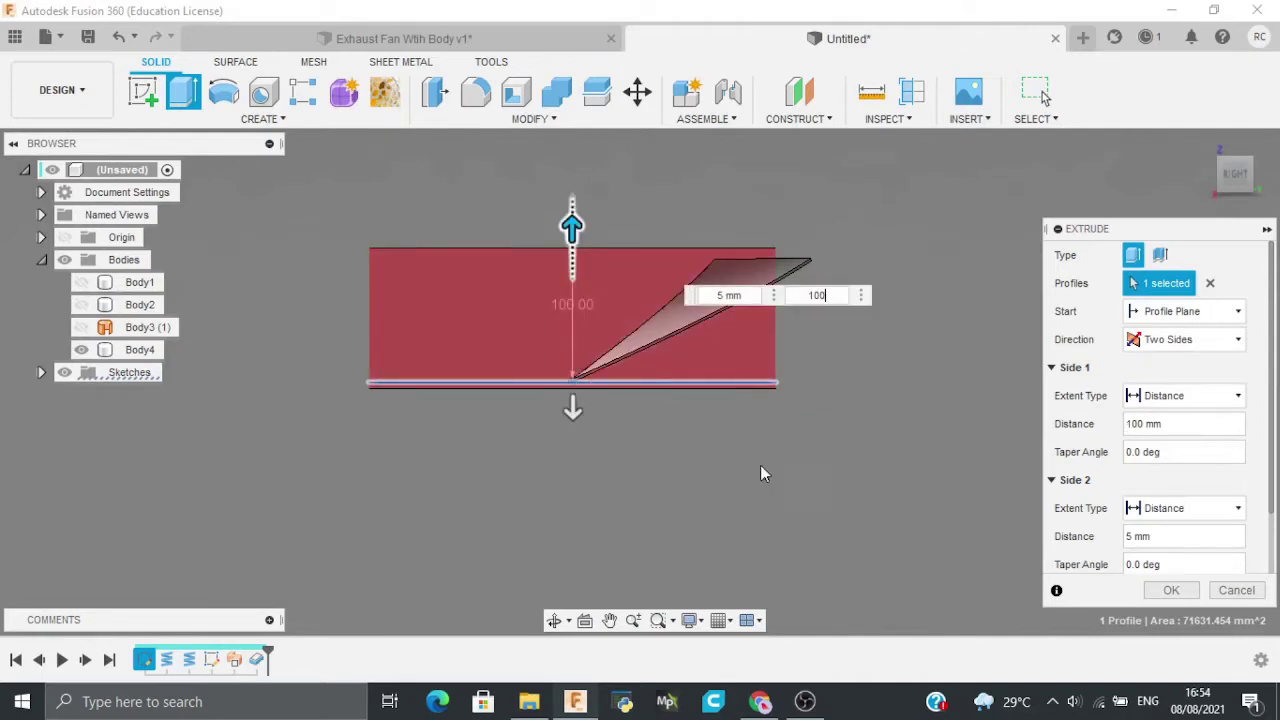
scroll(1190, 487, "down", 2)
left_click(1196, 535)
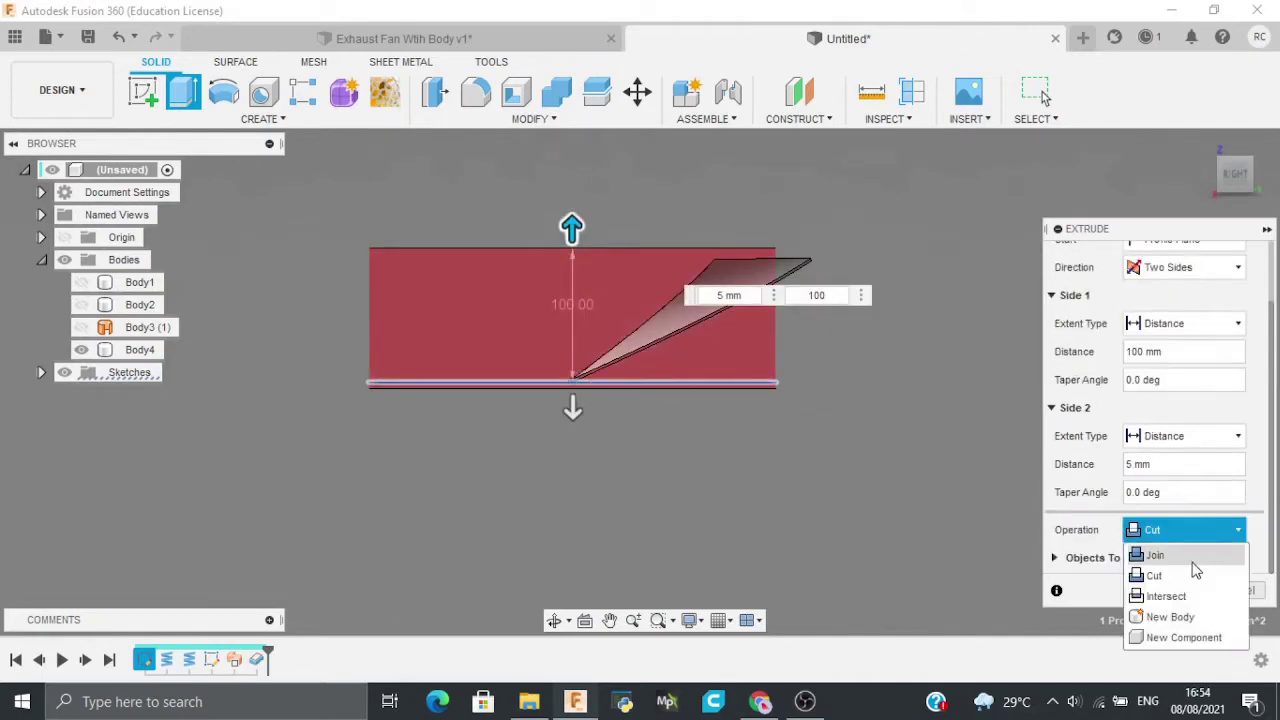
left_click(1181, 616)
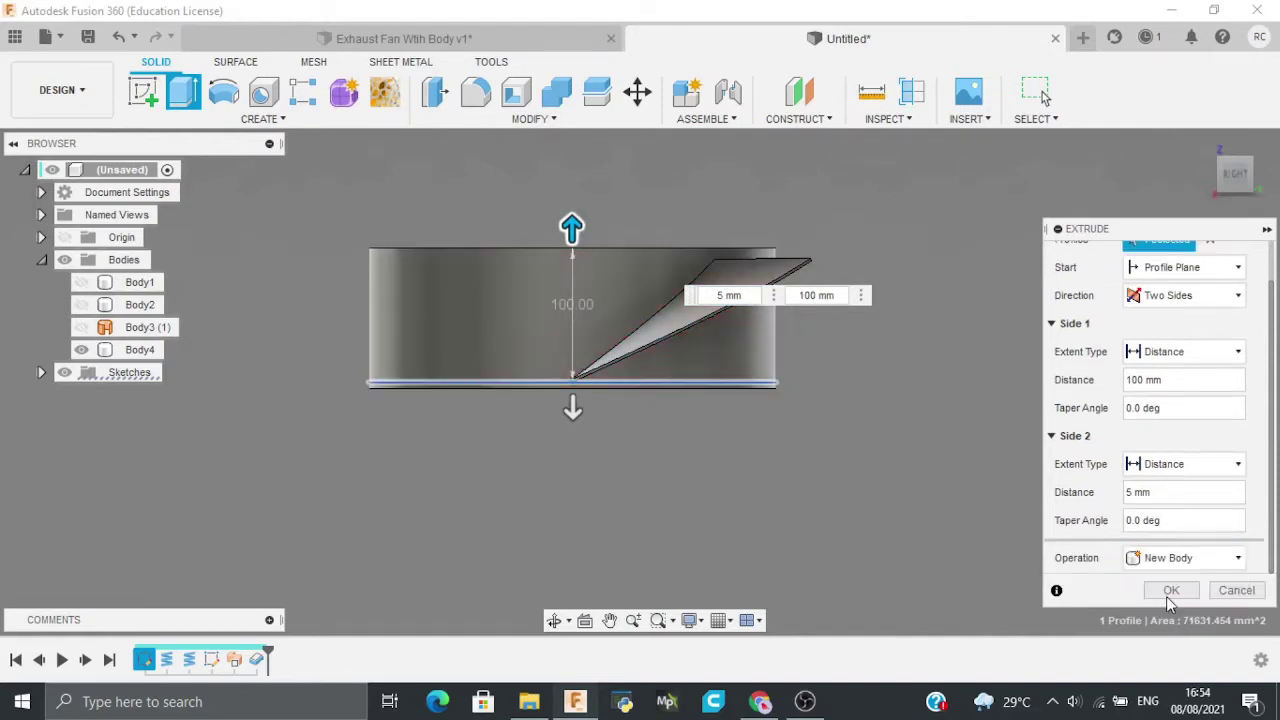
left_click(1170, 592)
left_click_drag(1235, 172, 1063, 187)
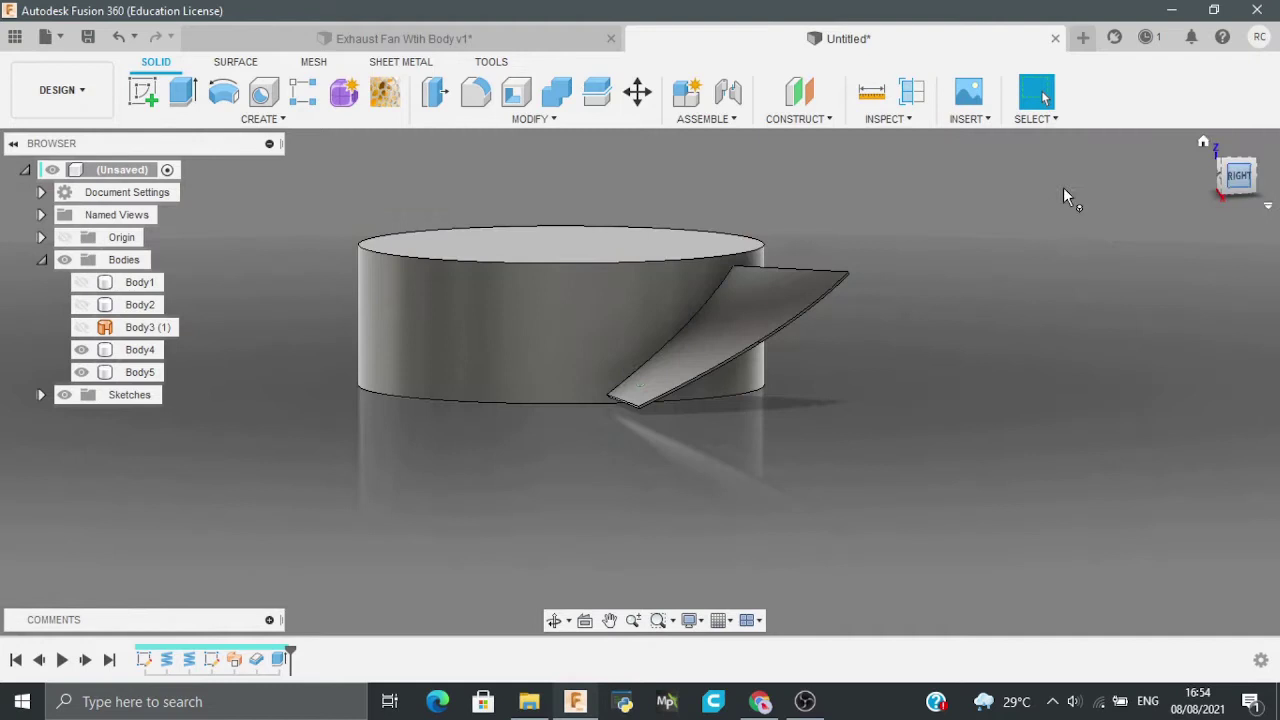
Step: Switch to the finished exhaust fan design, hide its Fan Body component and examine the hub and blade edges
left_click(463, 33)
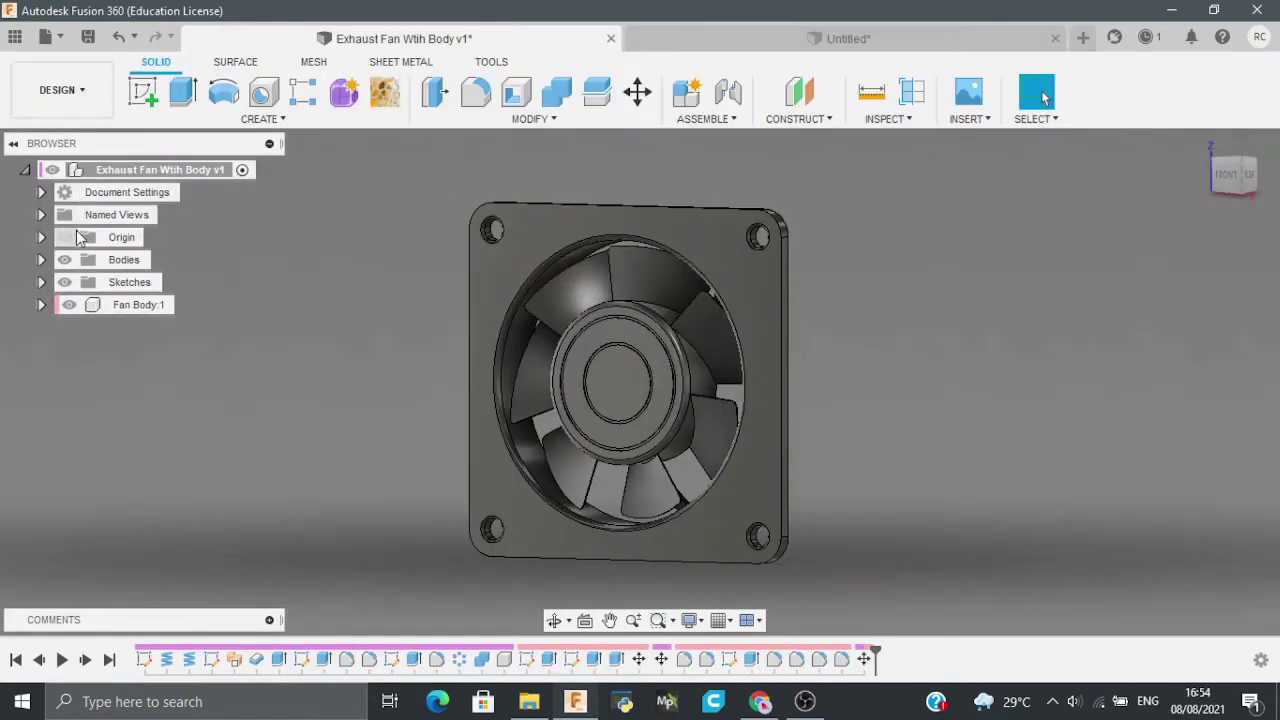
left_click(58, 260)
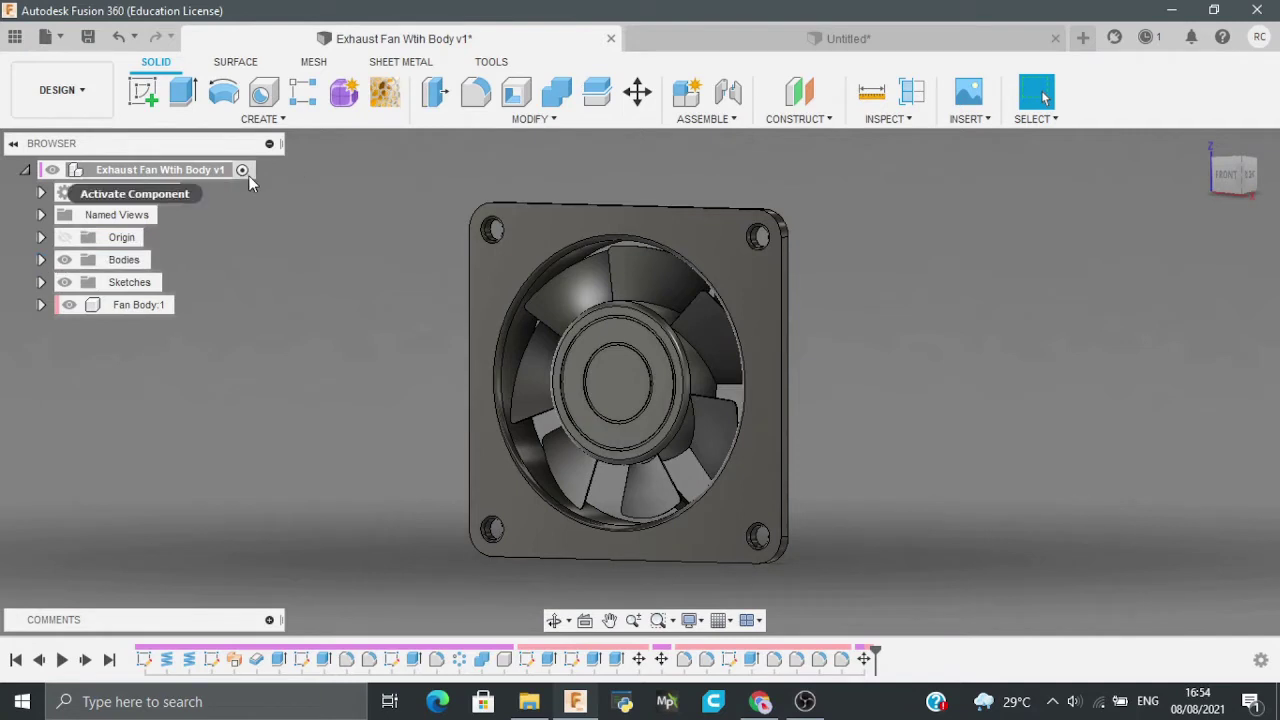
left_click(69, 304)
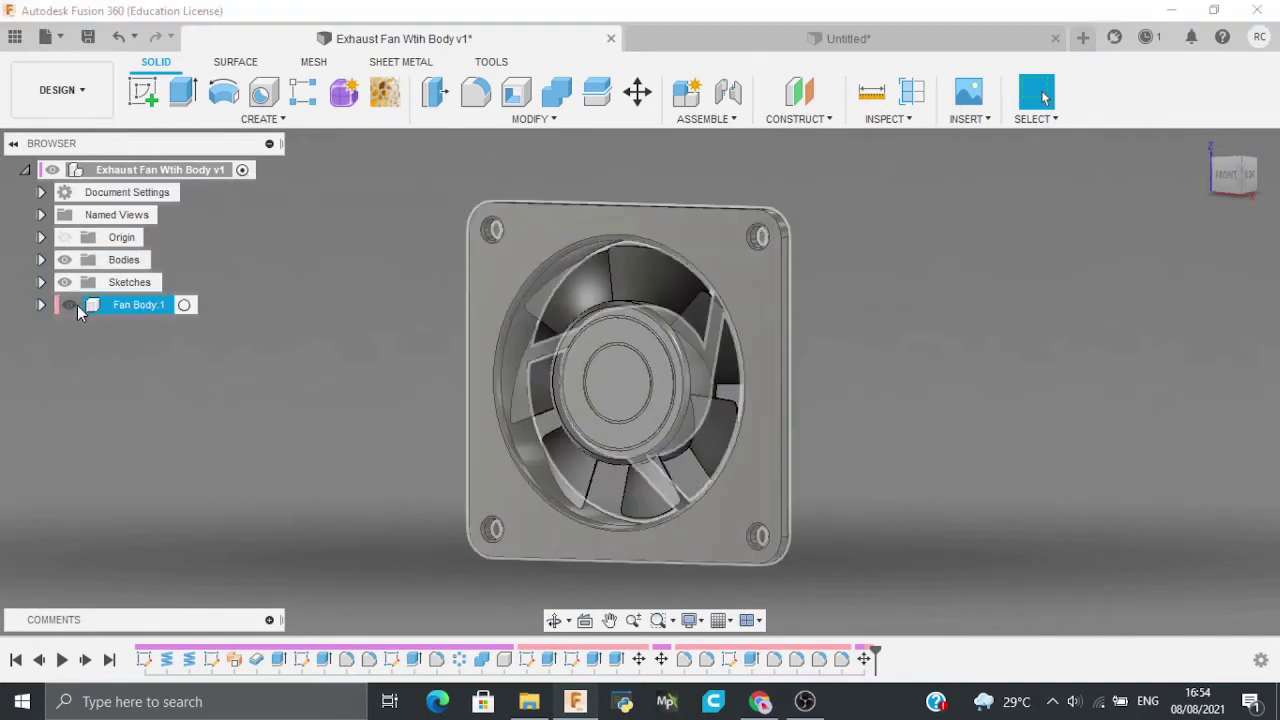
left_click_drag(1226, 183, 1200, 174)
scroll(620, 411, "up", 3)
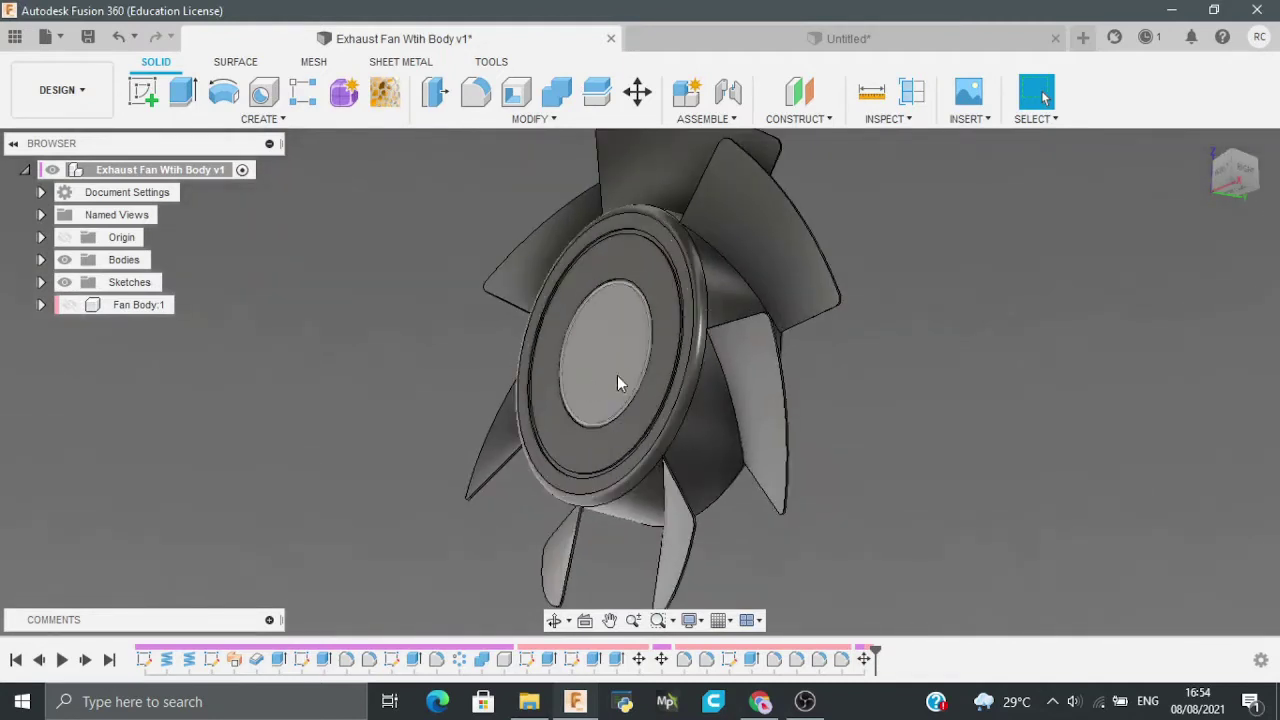
mouse_move(1220, 171)
left_mouse_down()
mouse_move(1258, 172)
mouse_move(1197, 173)
left_mouse_up()
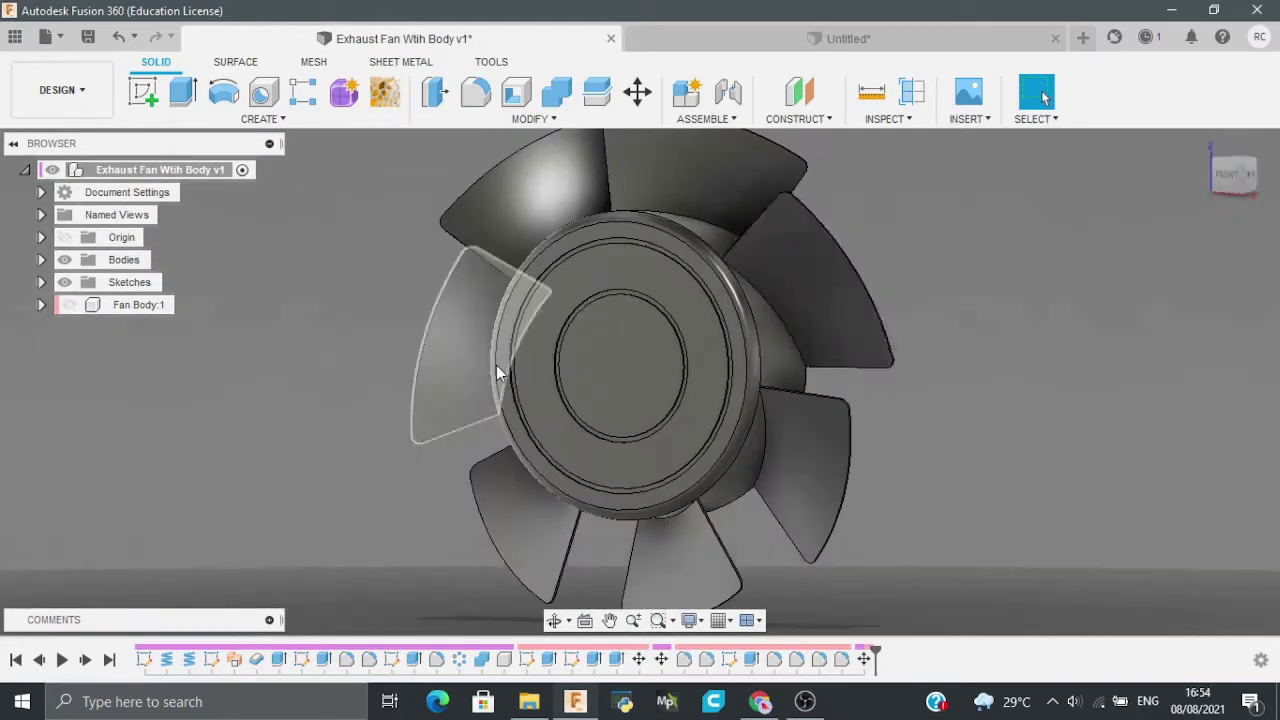
middle_click_drag(500, 371, 560, 360, "shift")
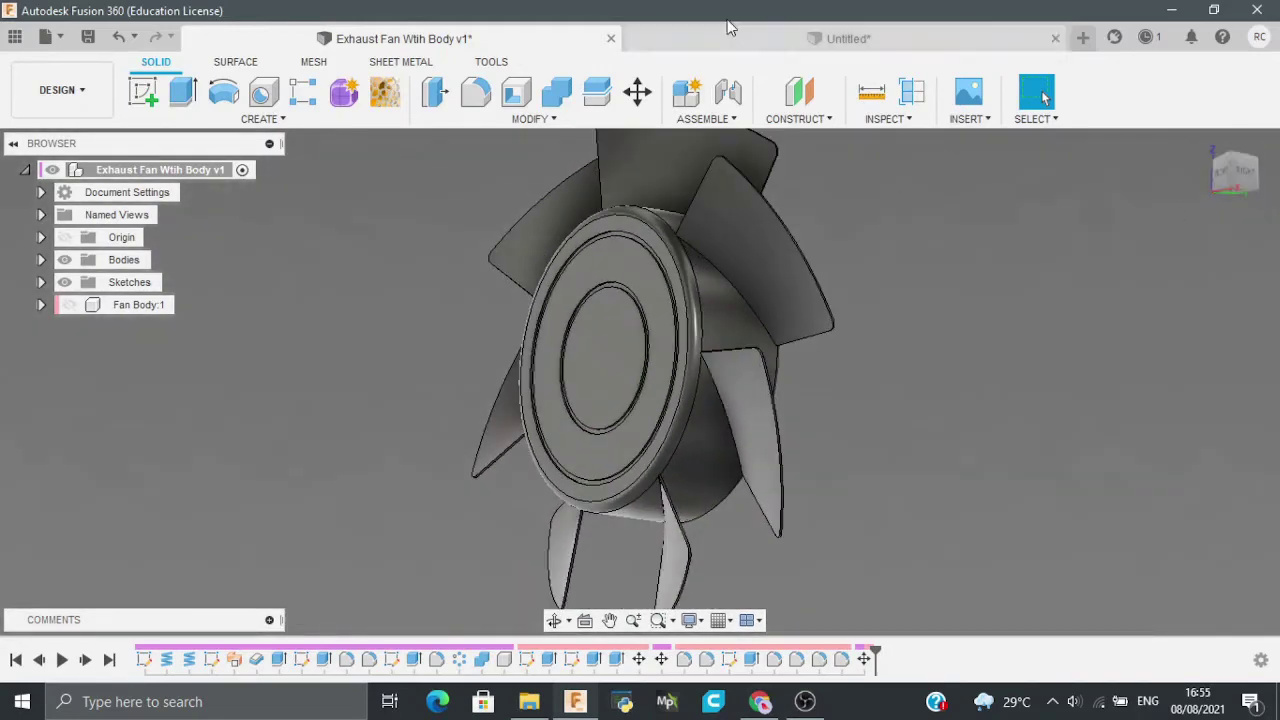
Step: Return to the untitled design and fillet the hub's top circular edge with a 10 mm radius
left_click(776, 38)
left_click(740, 242)
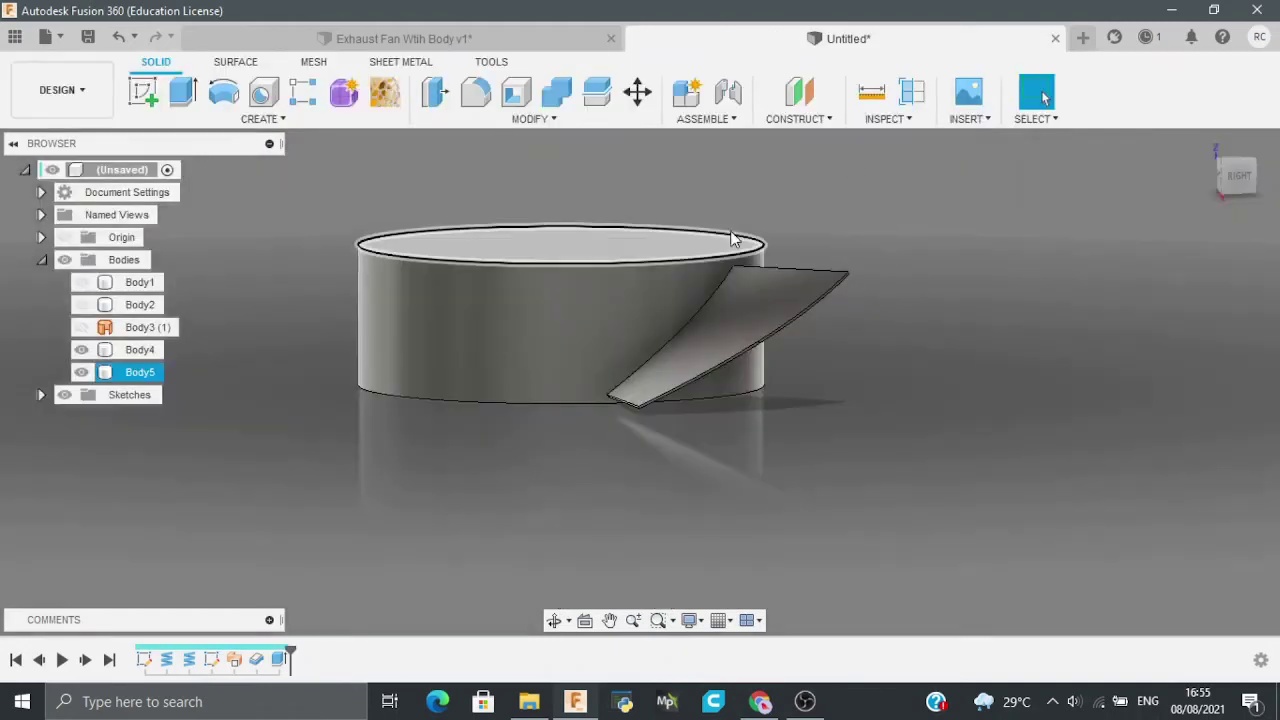
key("f")
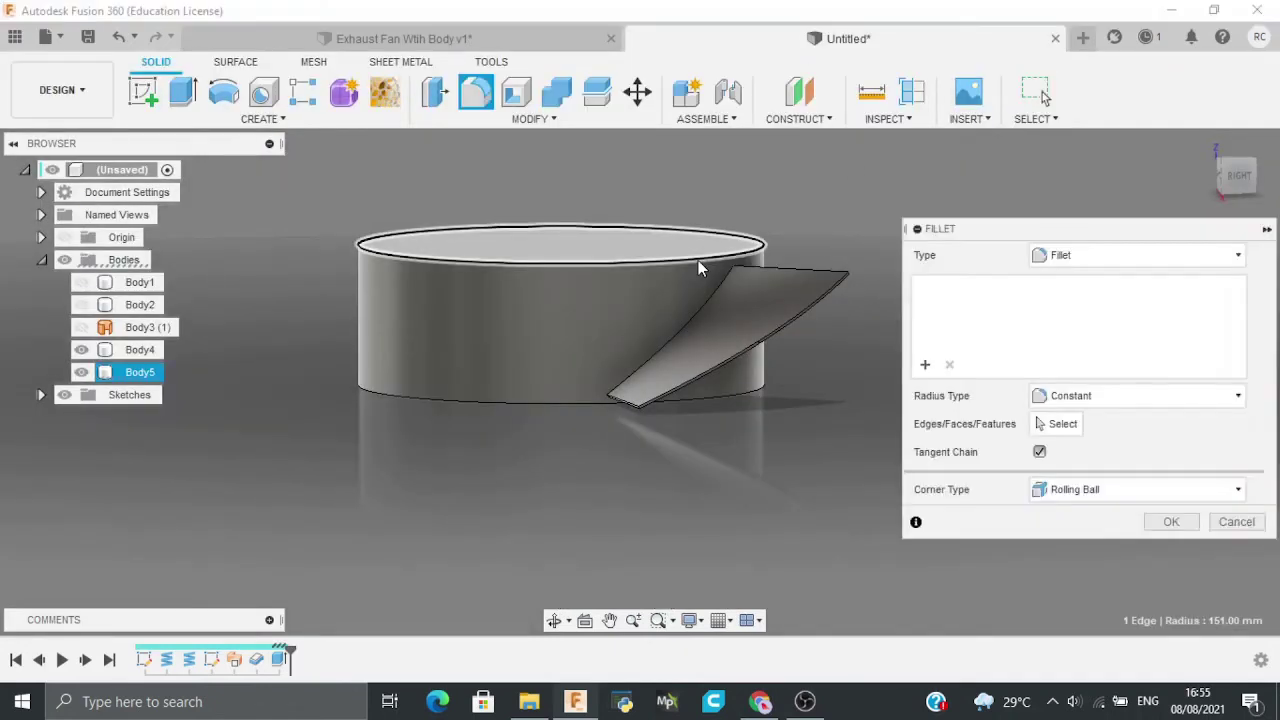
scroll(697, 255, "up", 3)
type("10")
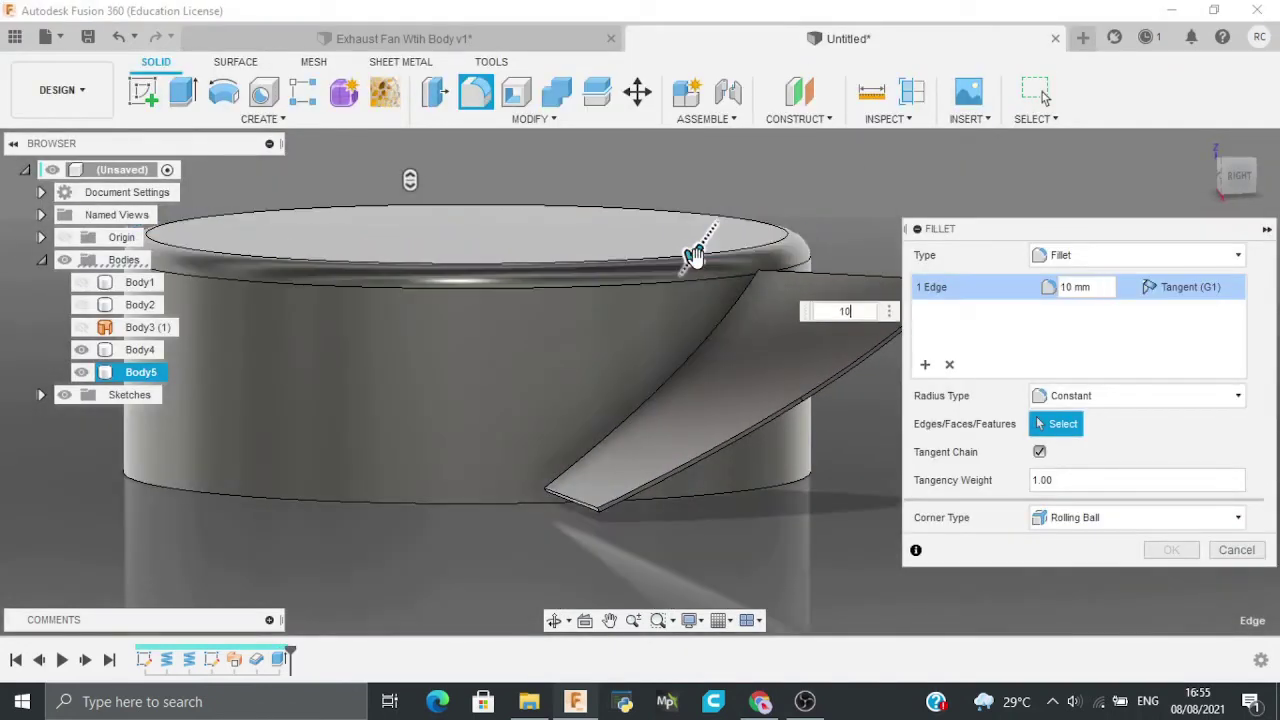
key("Return")
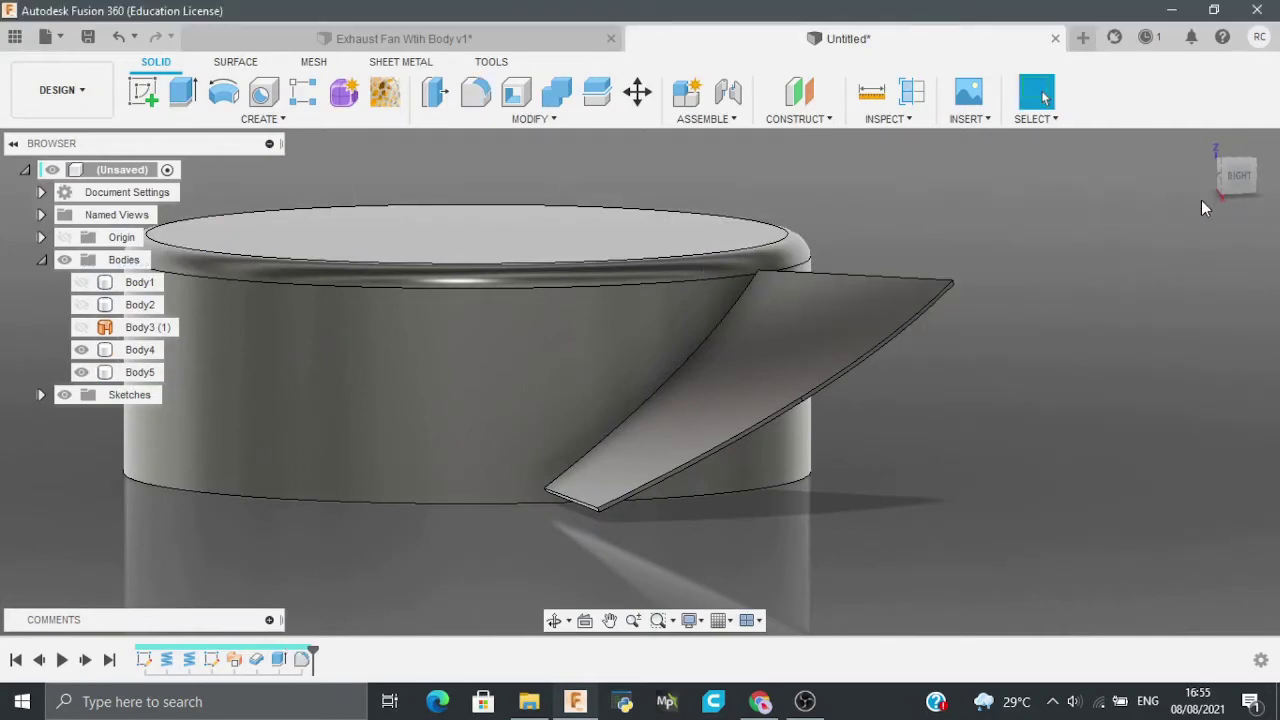
Step: Fillet the two short corner edges at the blade's outer end with a 10 mm radius
left_click_drag(1246, 184, 1201, 196)
scroll(951, 329, "up", 1)
scroll(734, 406, "up", 3)
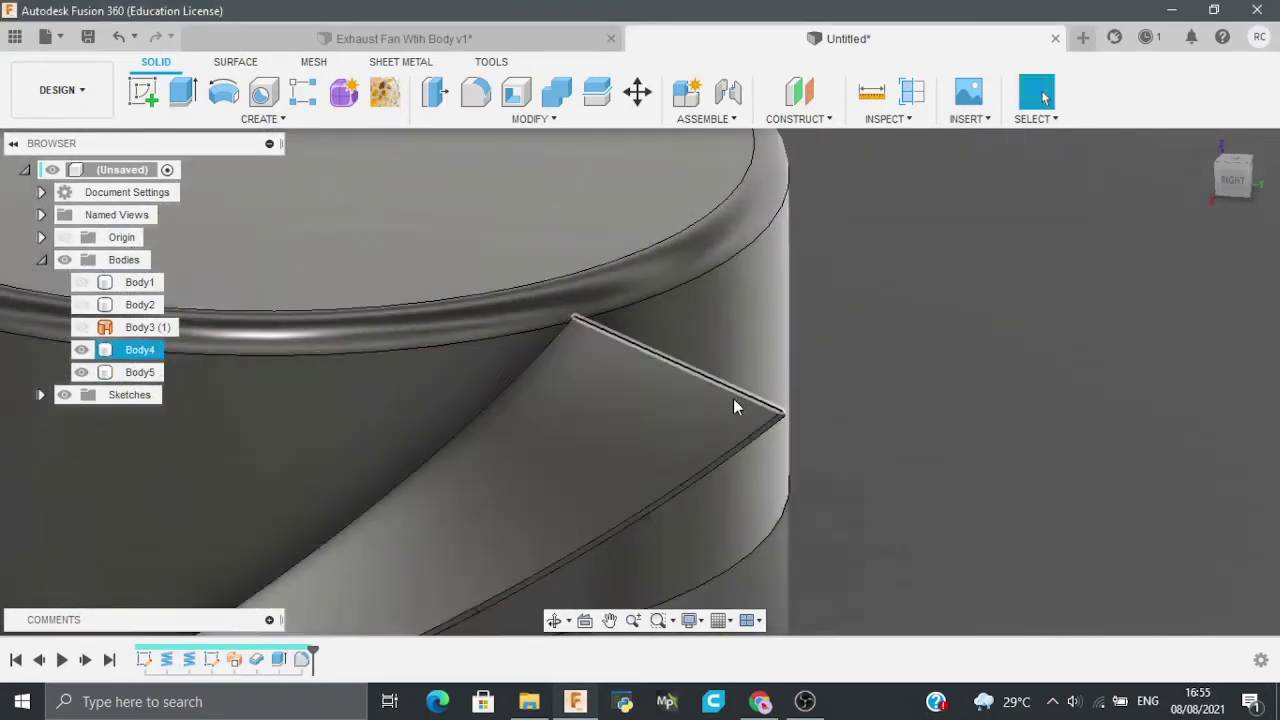
key("f")
scroll(716, 399, "up", 2)
scroll(716, 399, "up", 1)
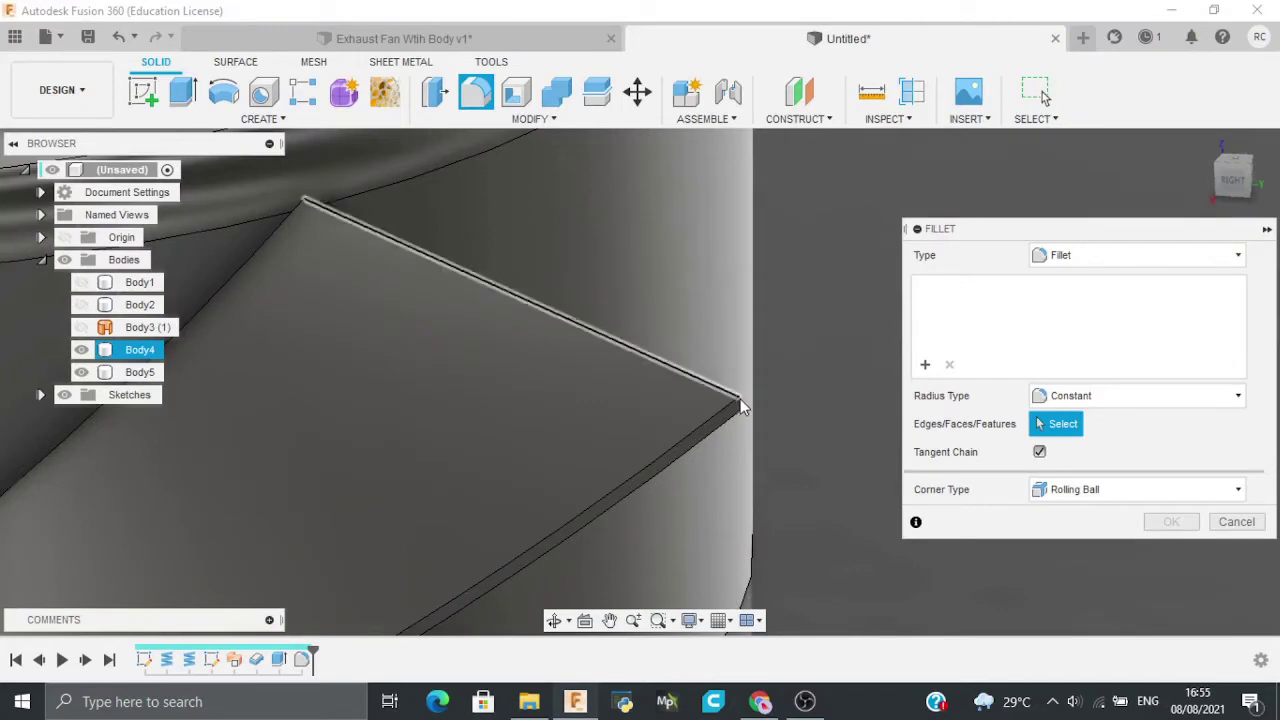
left_click(741, 410)
middle_click_drag(700, 458, 619, 351, "shift")
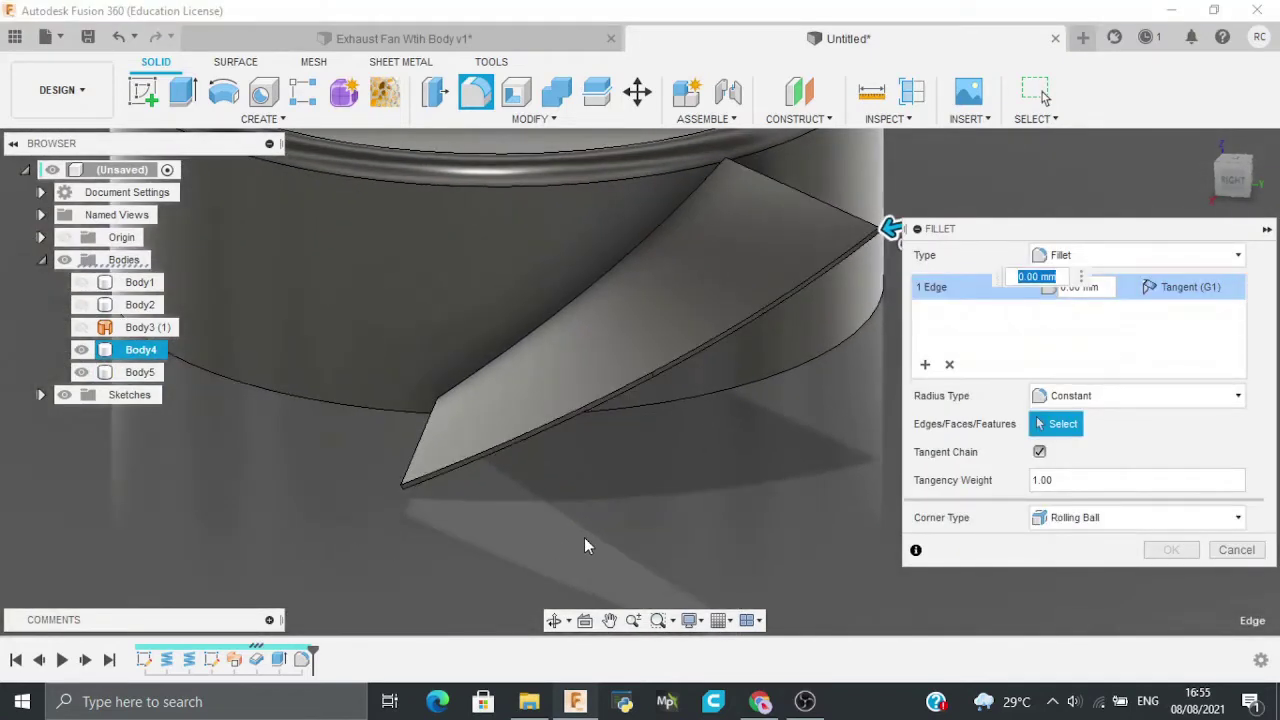
middle_click_drag(584, 537, 553, 452, "shift")
left_click(553, 446)
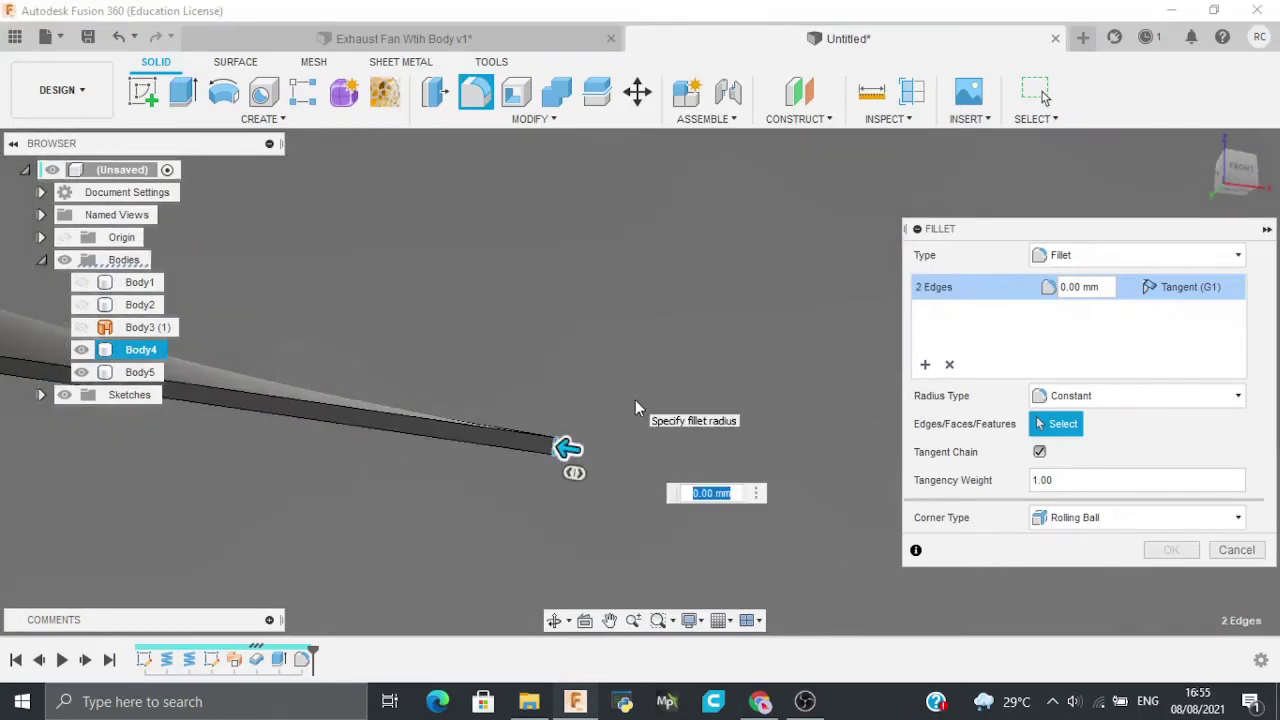
type("10")
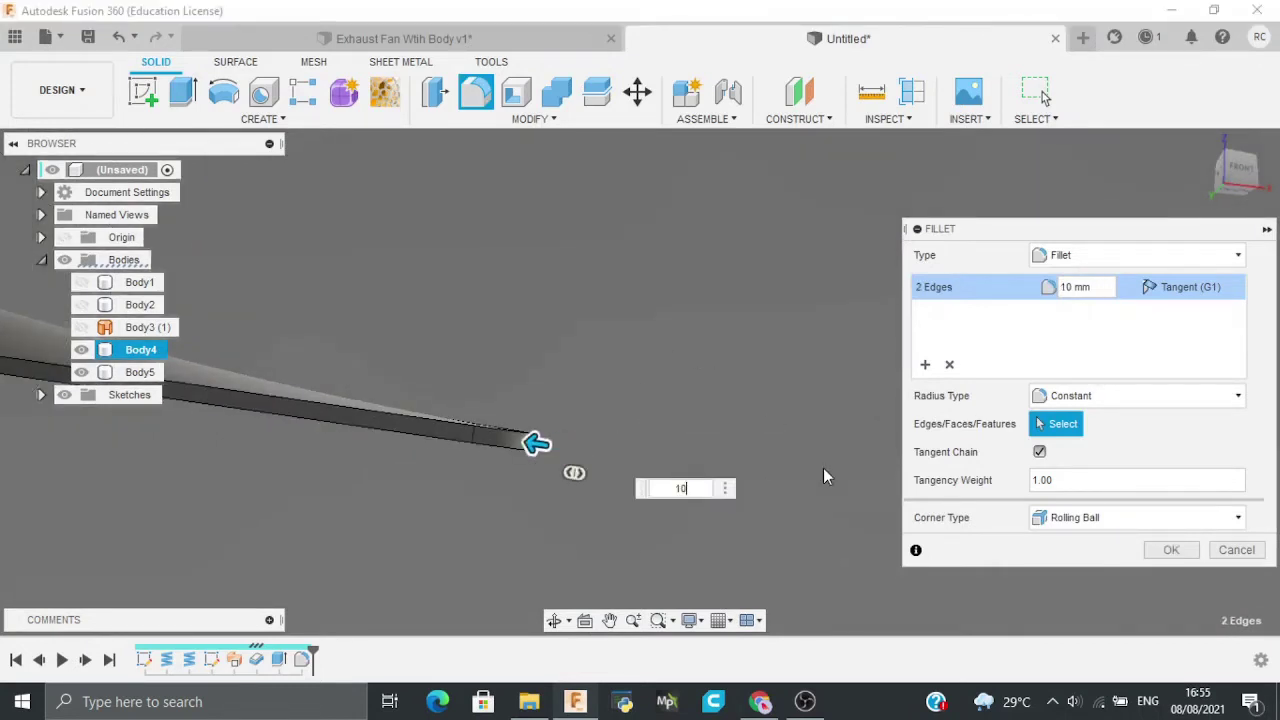
key("Return")
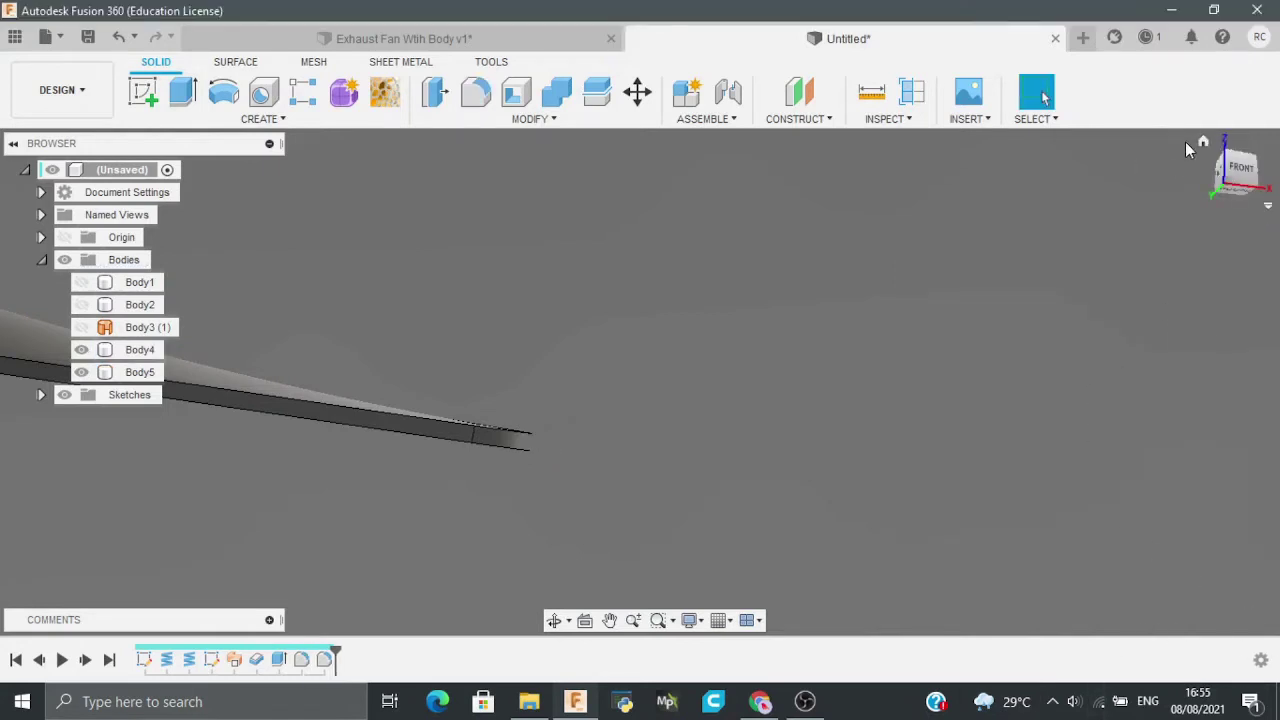
Step: Create a full circular pattern of the blade body around the hub's axis with a quantity of 7
left_click(1201, 143)
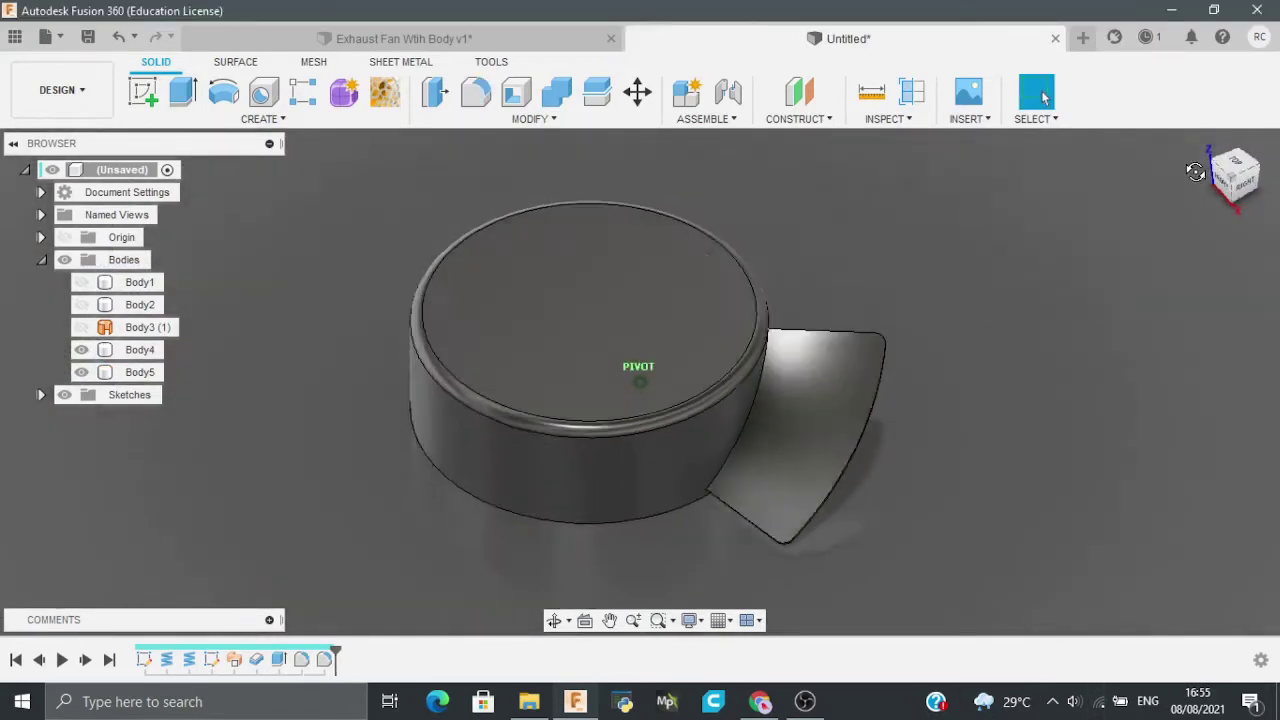
middle_click_drag(639, 381, 628, 356, "shift")
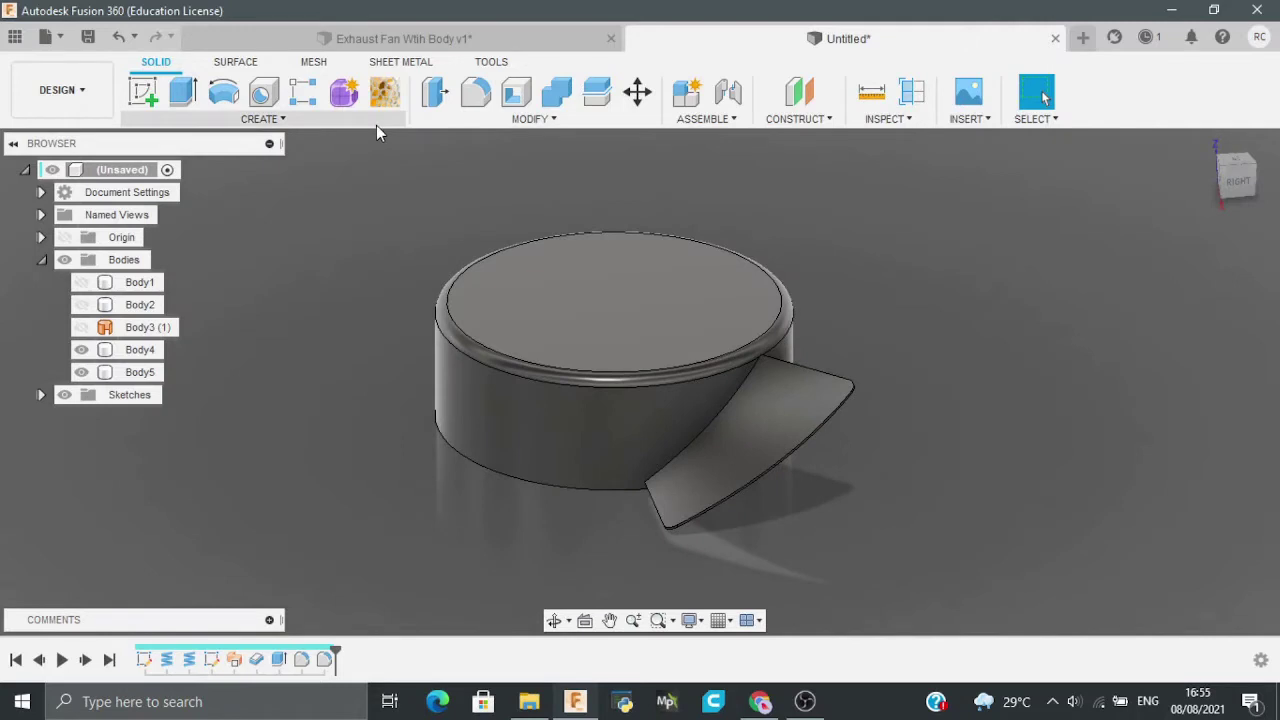
left_click(263, 118)
mouse_move(268, 415)
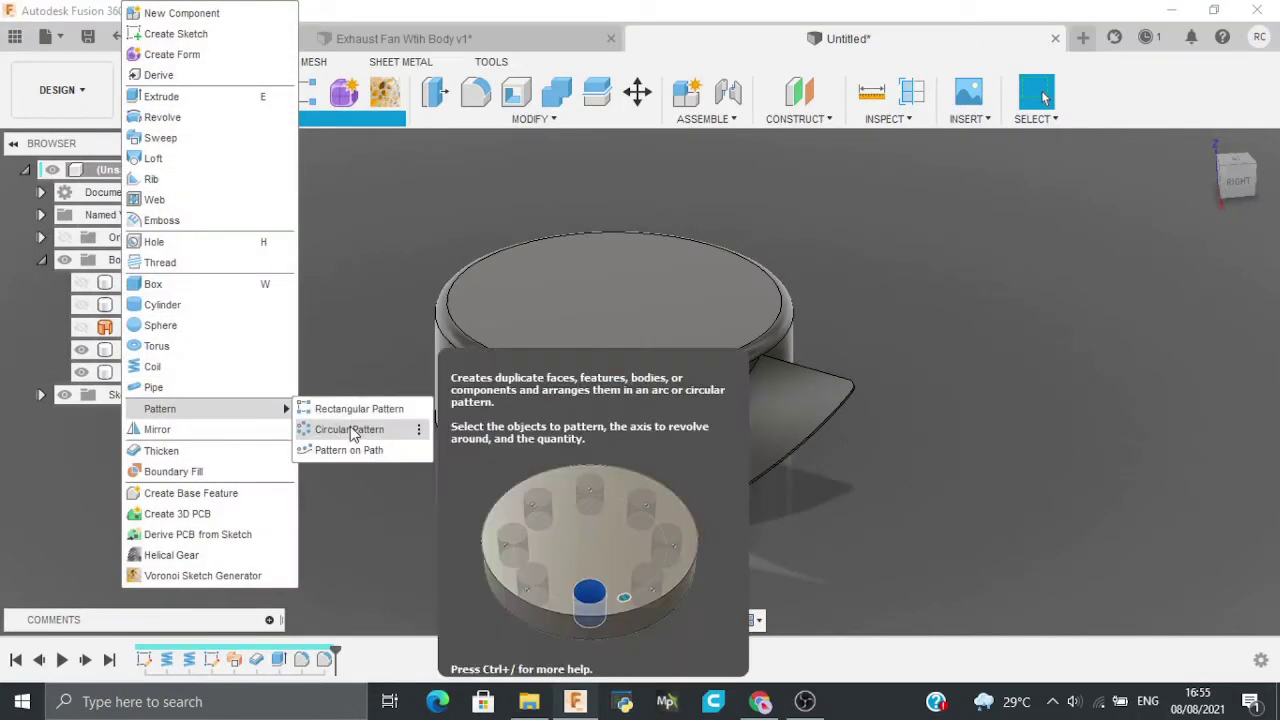
left_click(352, 433)
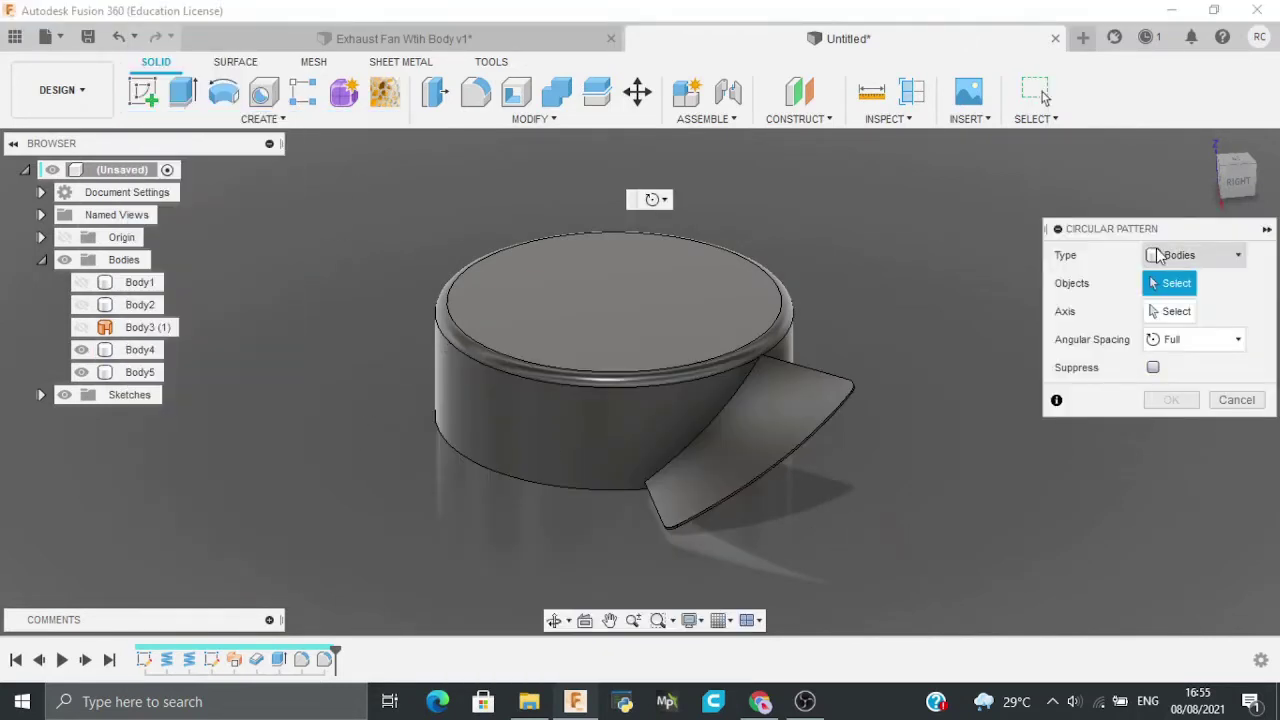
left_click(737, 449)
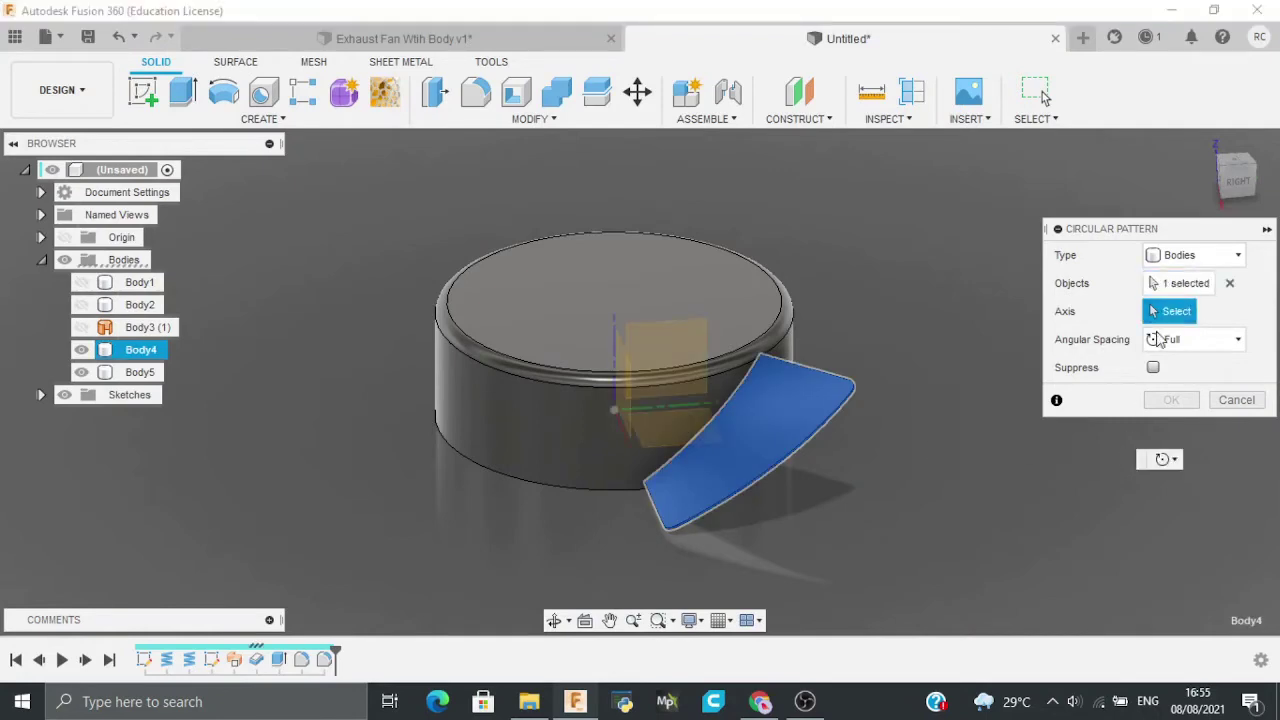
left_click(580, 370)
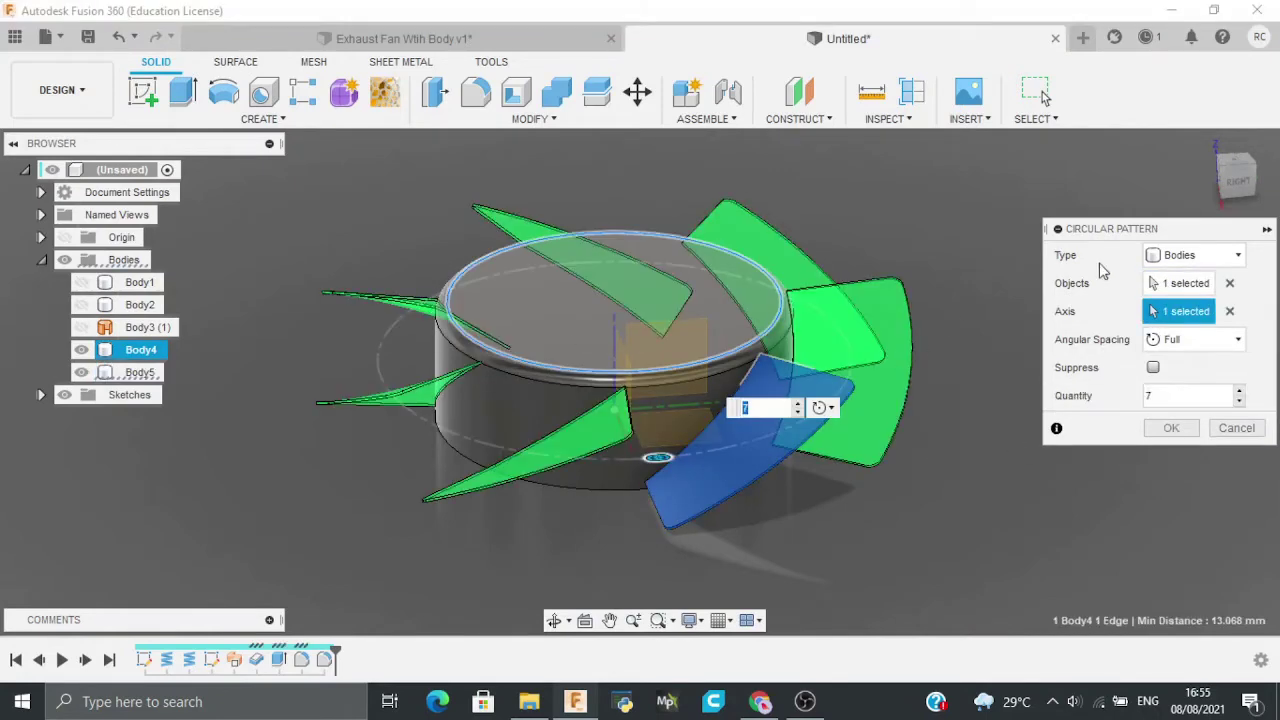
mouse_move(1234, 184)
left_mouse_down()
mouse_move(1208, 200)
mouse_move(1200, 250)
mouse_move(1228, 150)
mouse_move(1229, 187)
left_mouse_up()
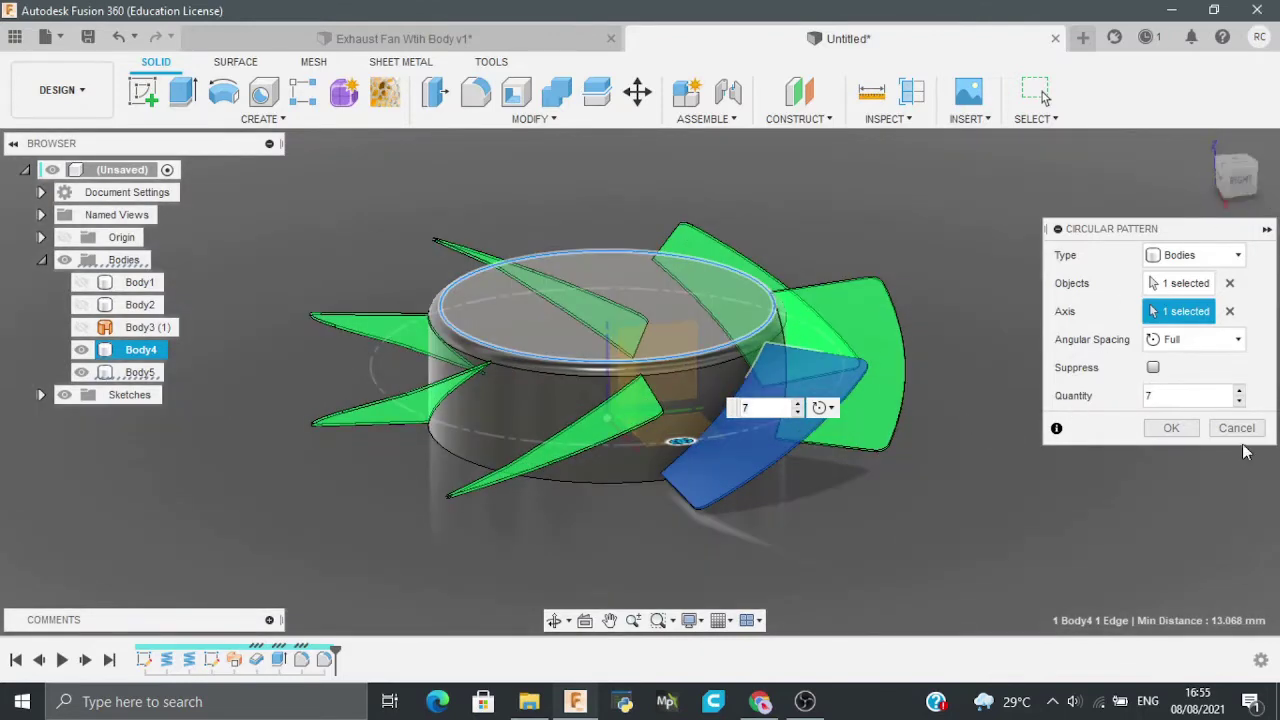
left_click(1170, 428)
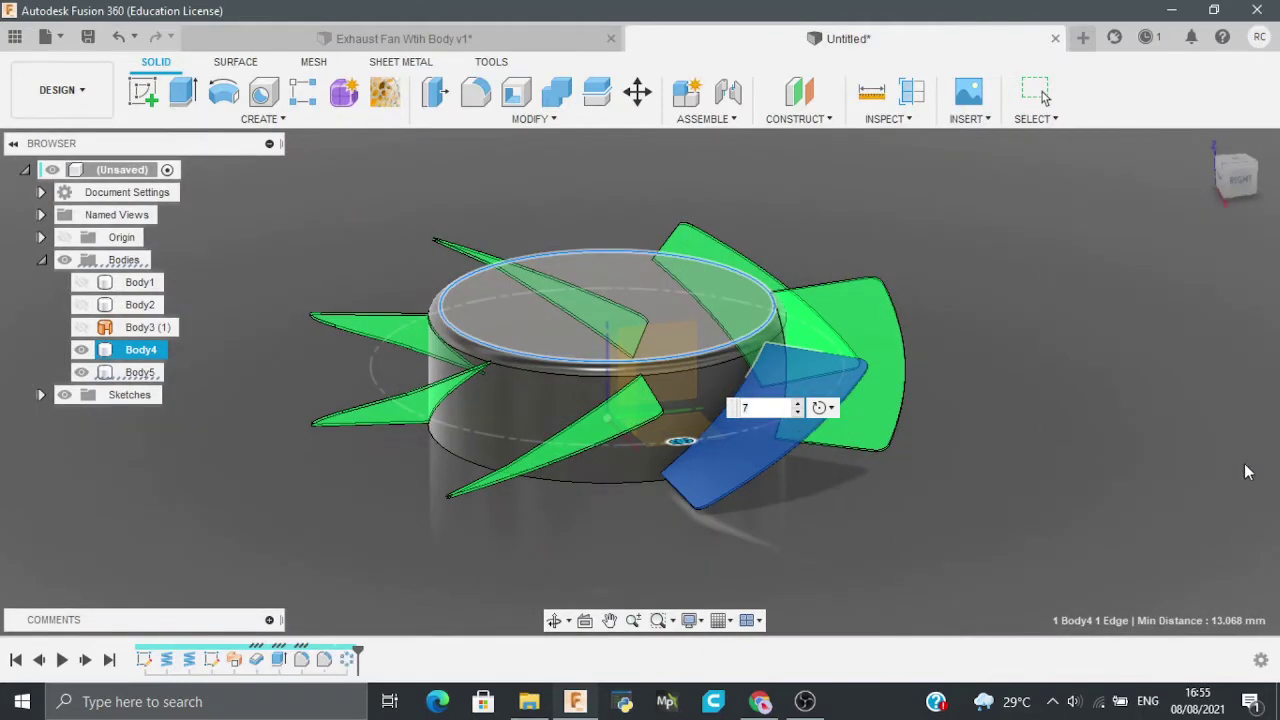
Step: Combine the hub as target body with all seven blades as tool bodies using the Join operation
mouse_move(1241, 180)
left_mouse_down()
mouse_move(1236, 140)
mouse_move(1245, 176)
left_mouse_up()
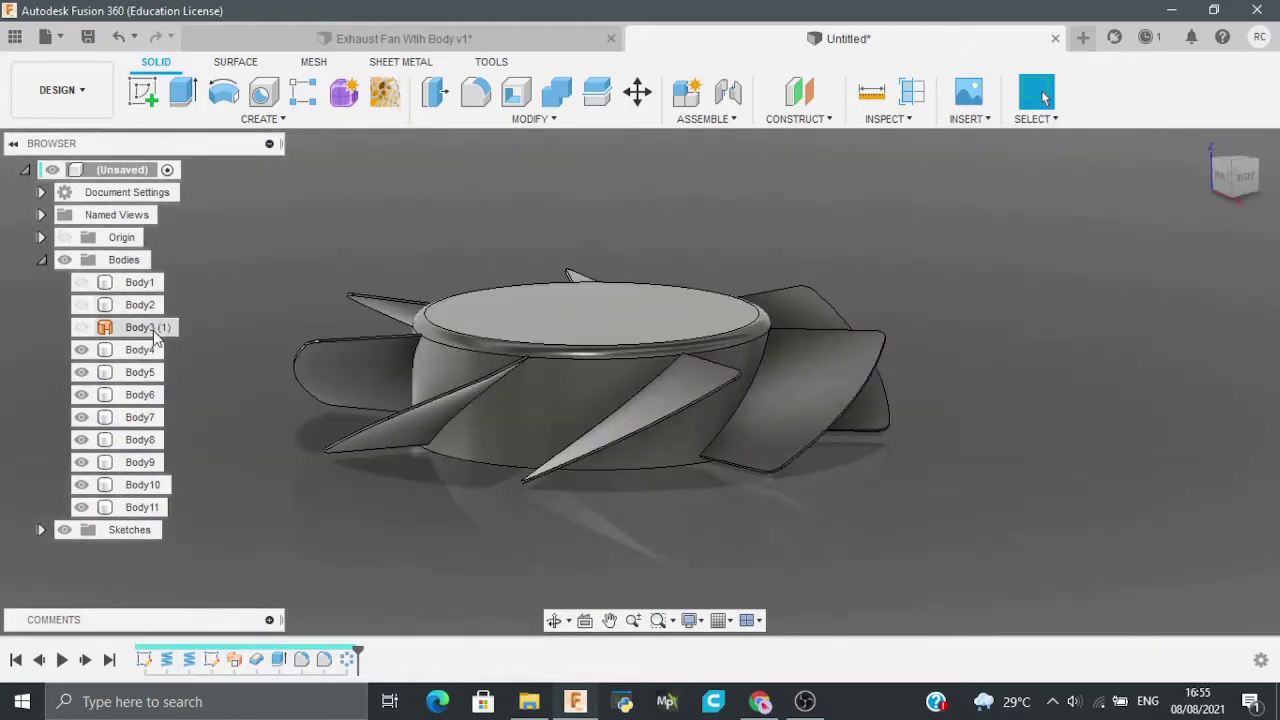
left_click(563, 100)
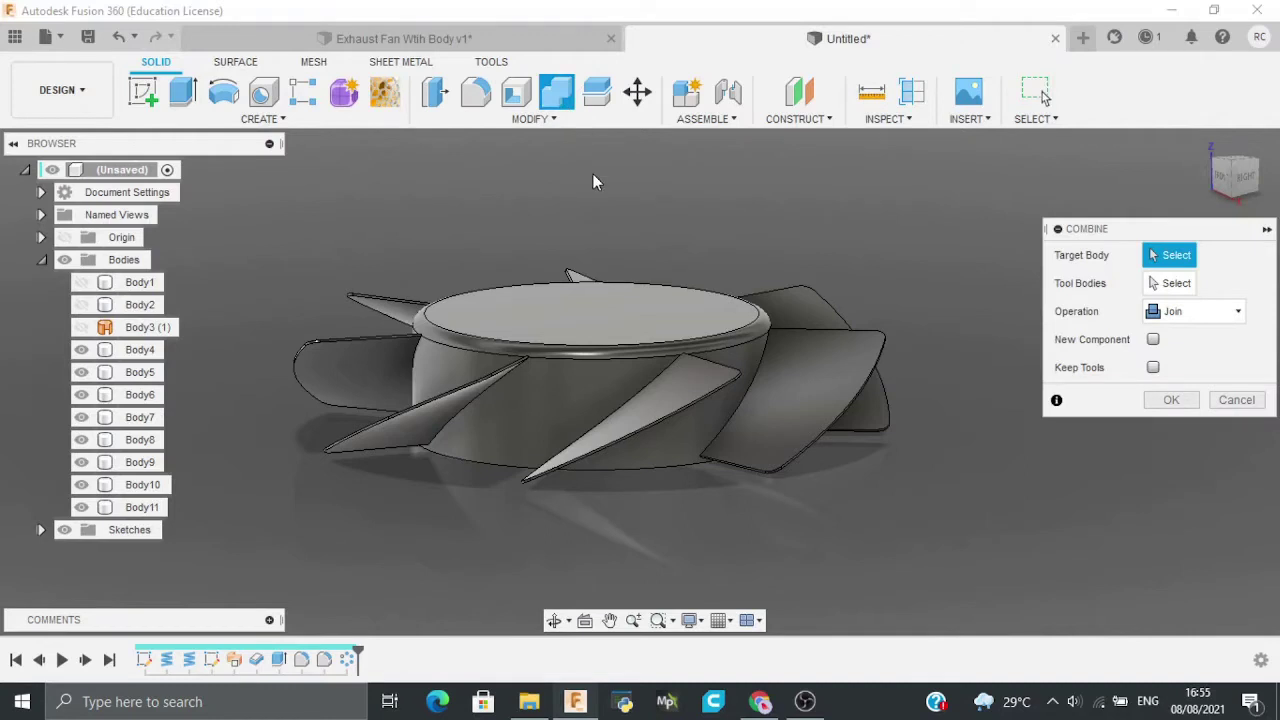
left_click(568, 358)
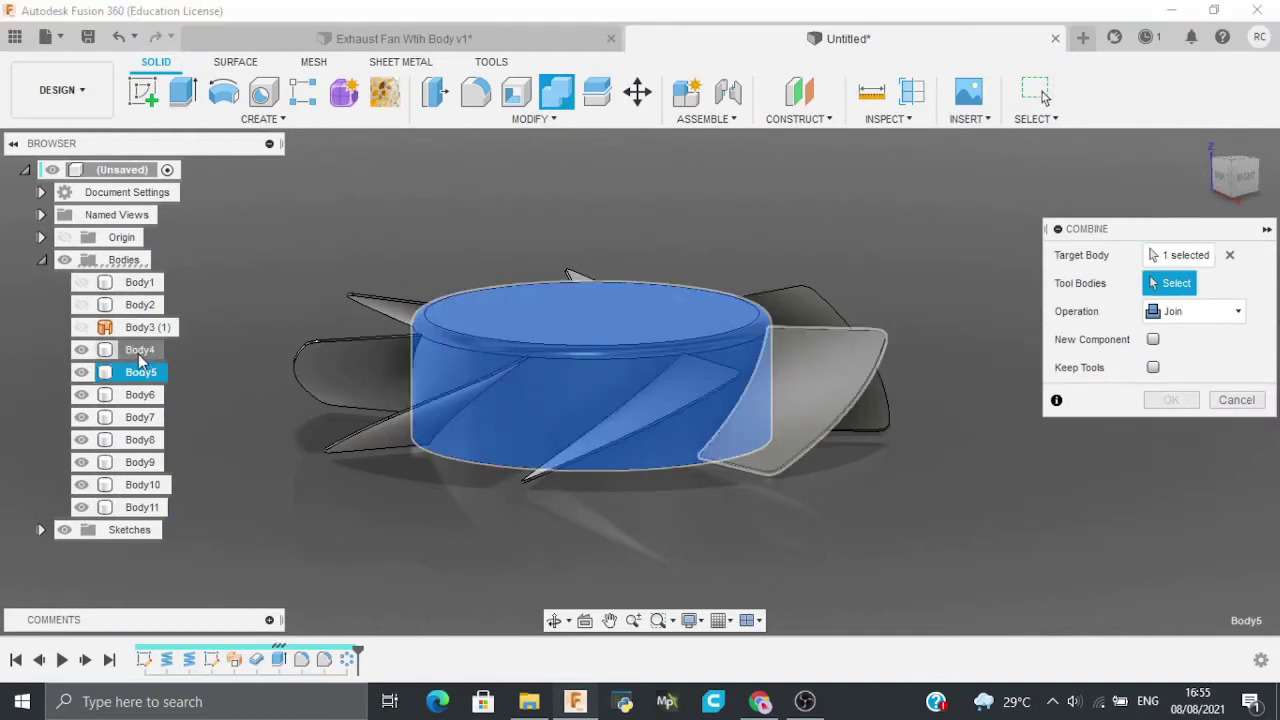
left_click(140, 352)
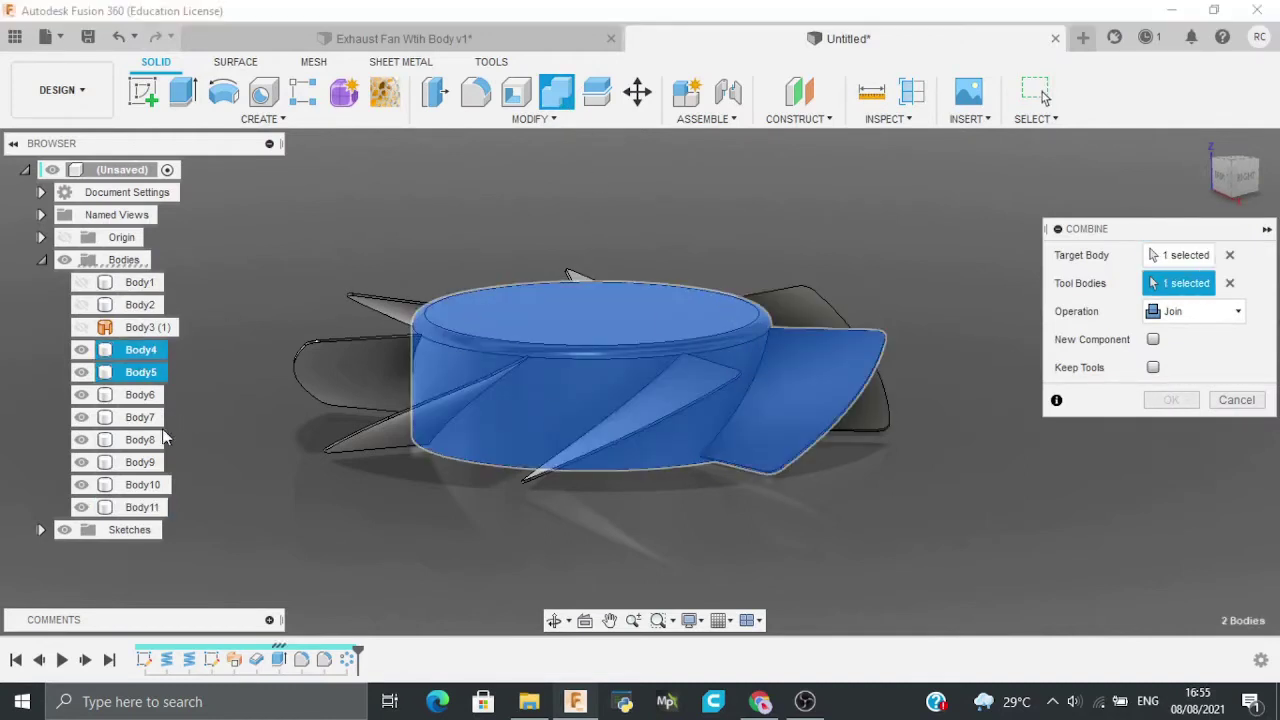
left_click(138, 508)
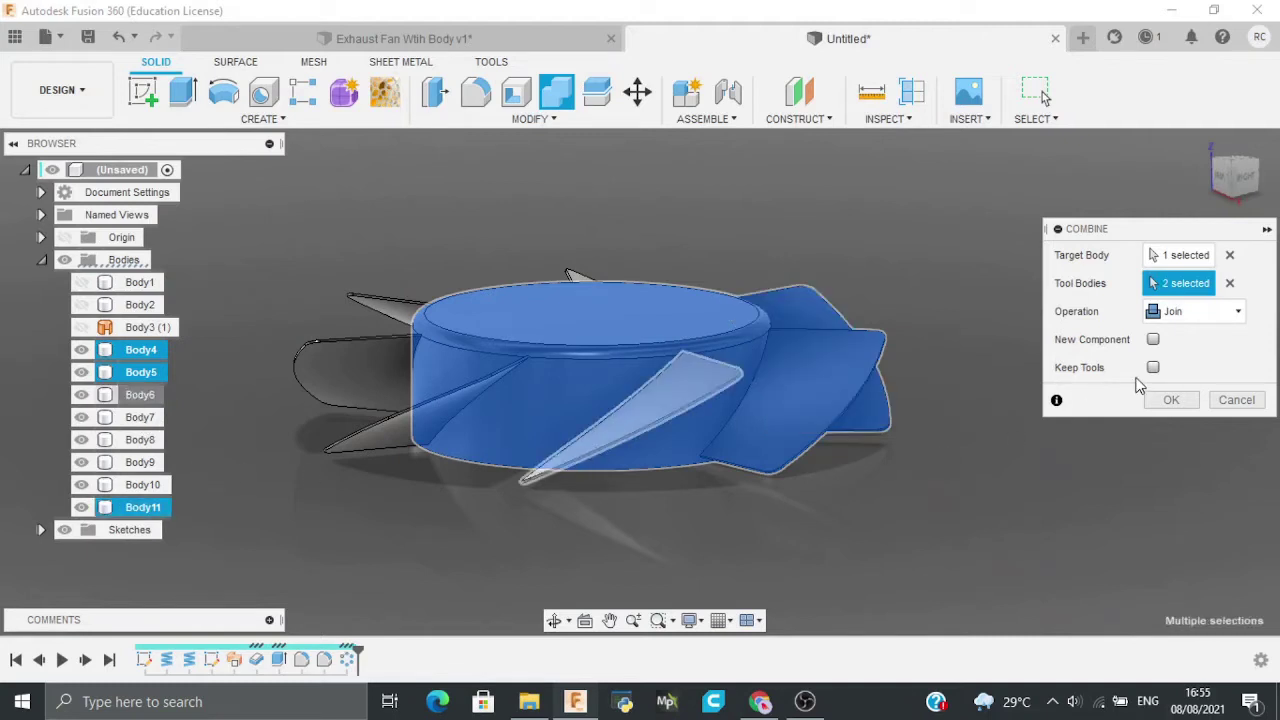
left_click(140, 394, "shift")
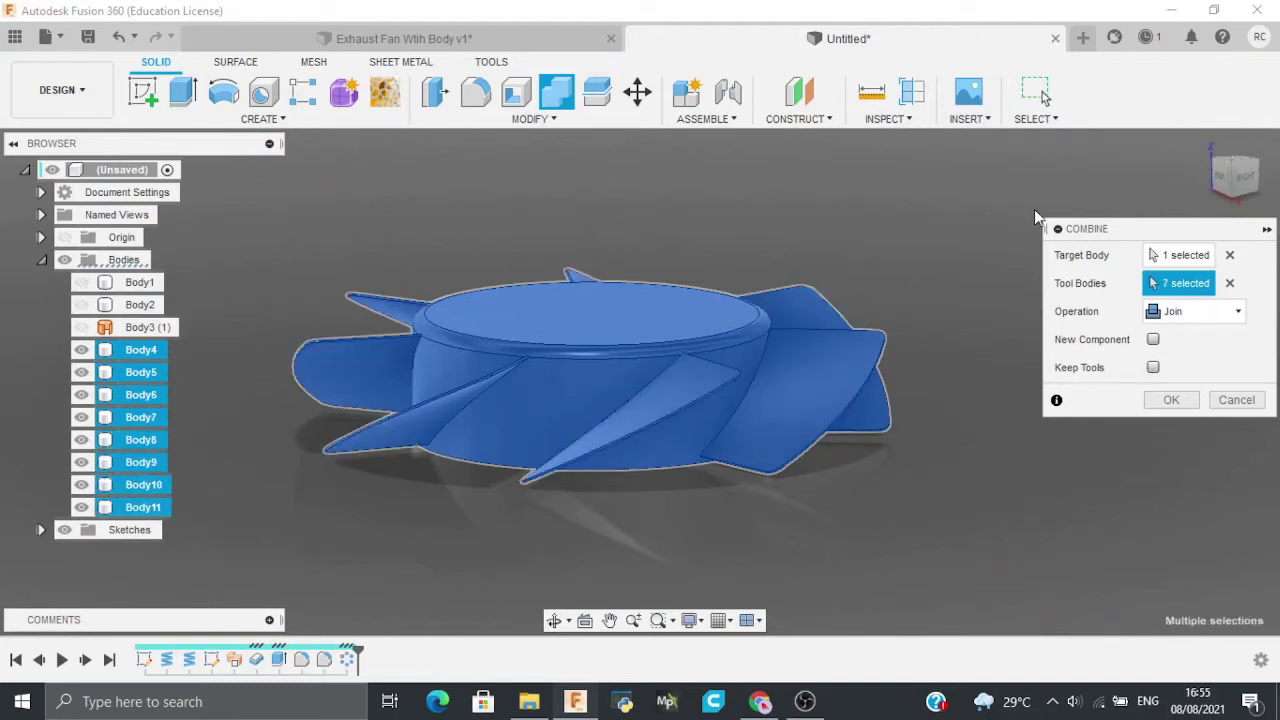
left_click(1190, 405)
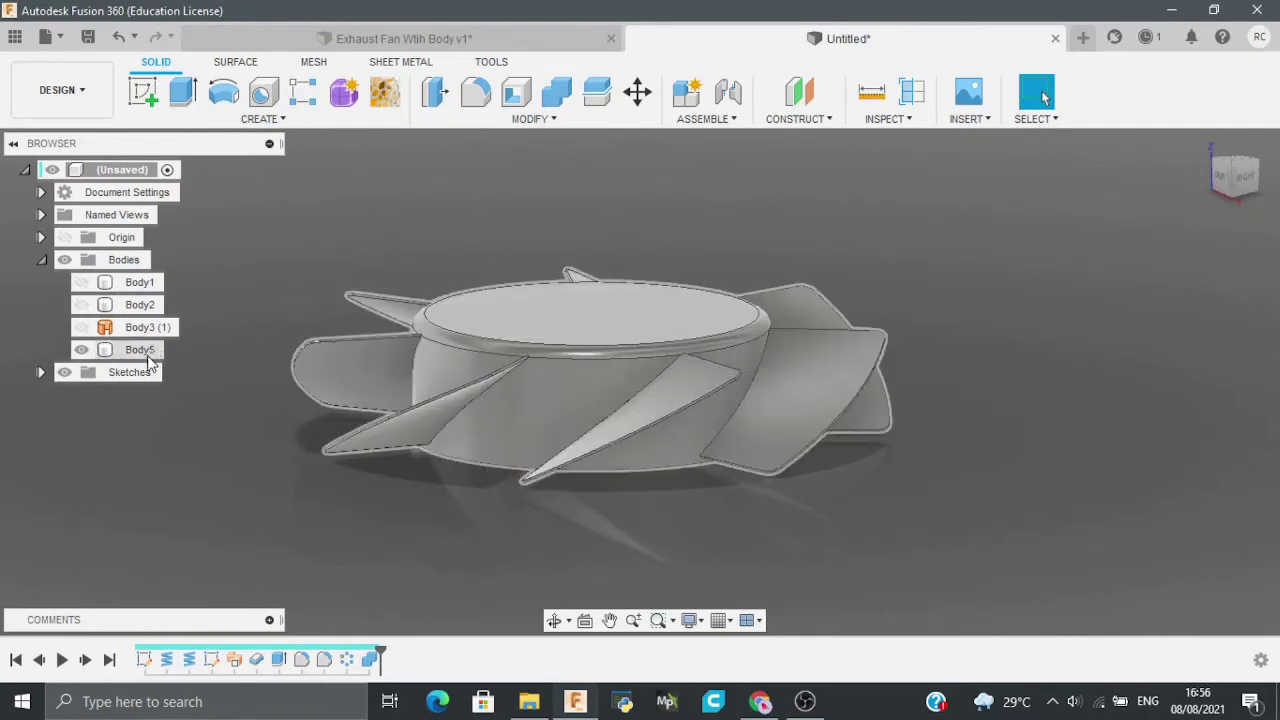
Step: Sketch a 275 mm diameter circle centred on the origin on the hub's bottom face
left_click_drag(1229, 190, 1232, 150)
left_click(714, 465)
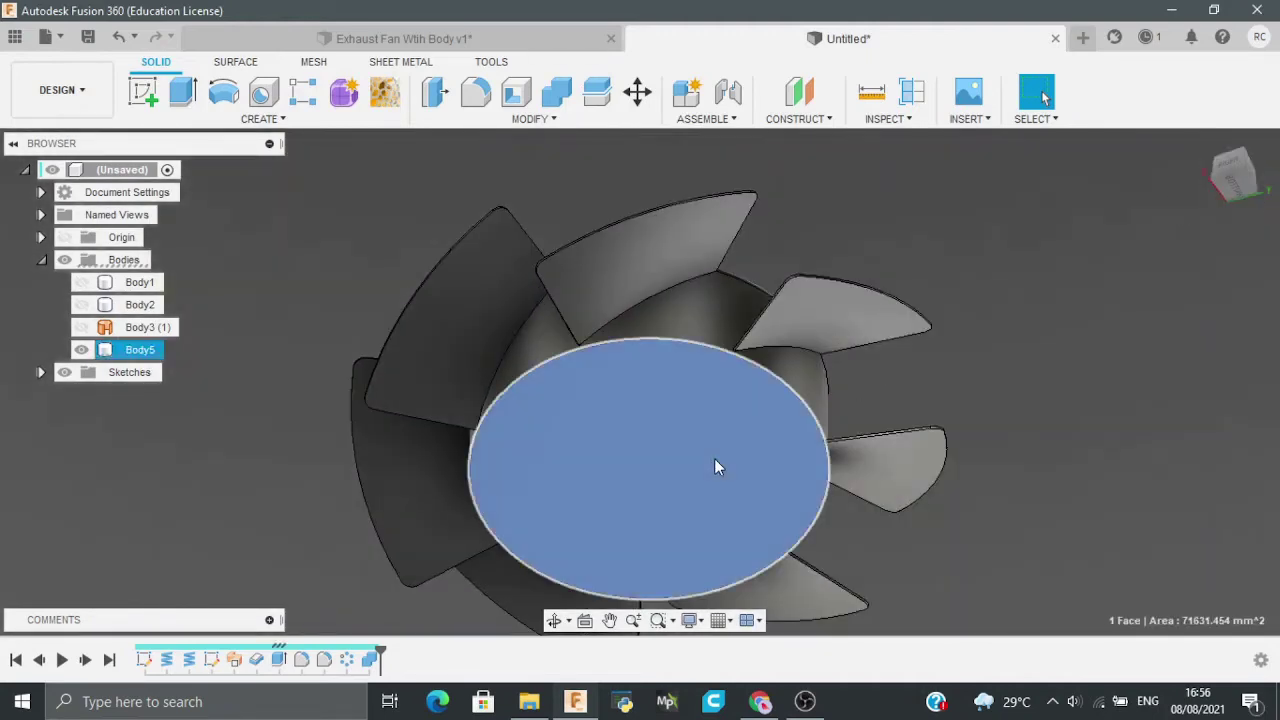
key("c")
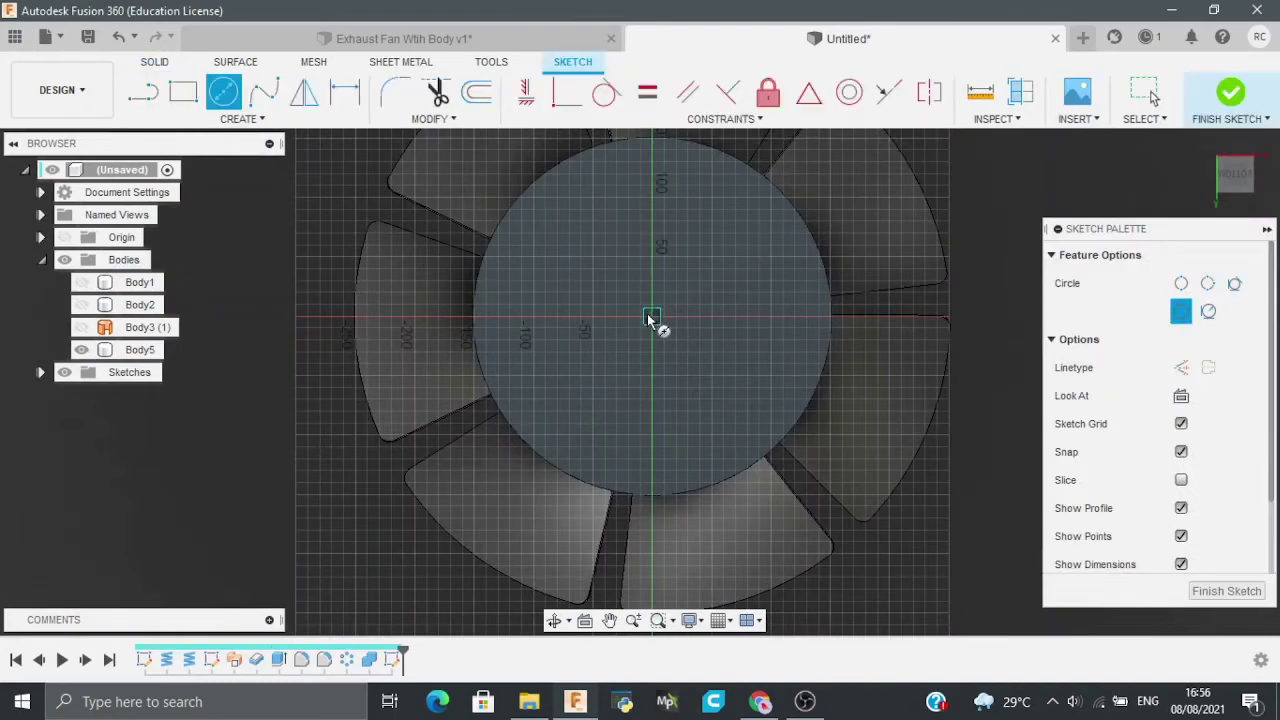
left_click(651, 319)
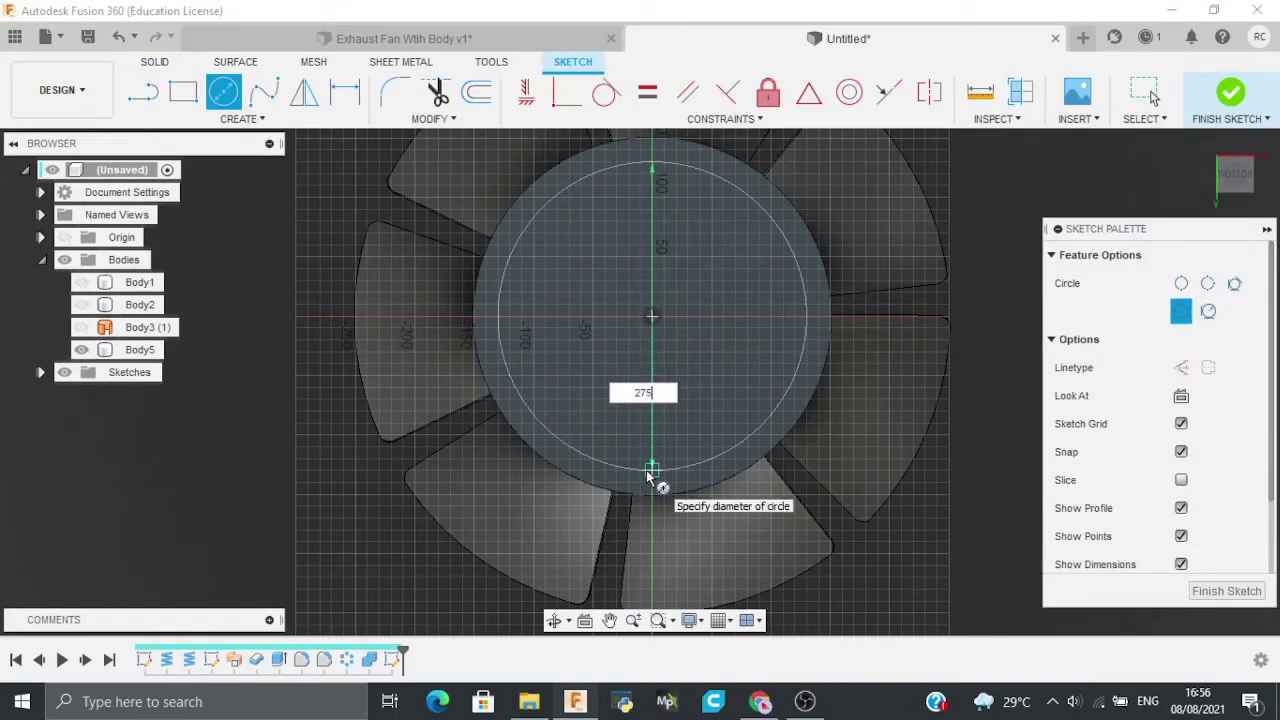
type("275")
key("Return")
Step: Extrude the inner circle profile by -75 mm as a cut to hollow out the hub from below
key("e")
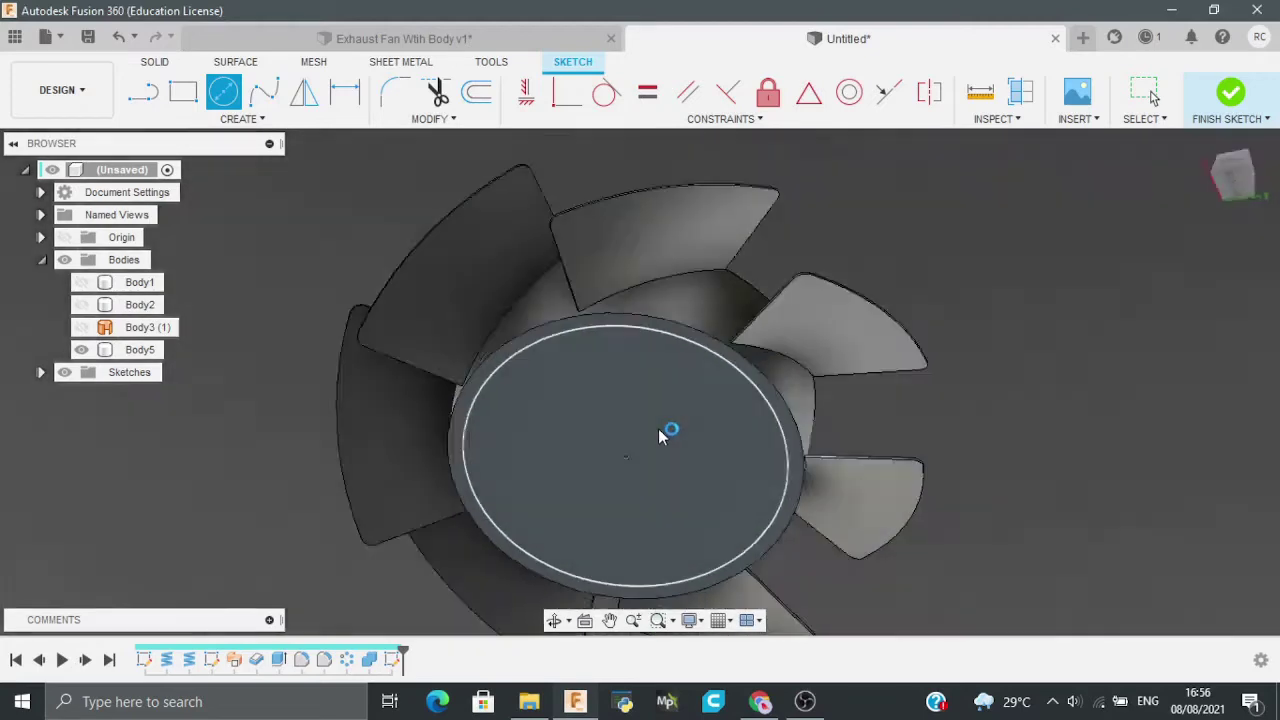
left_click(692, 505)
type("-75")
key("Return")
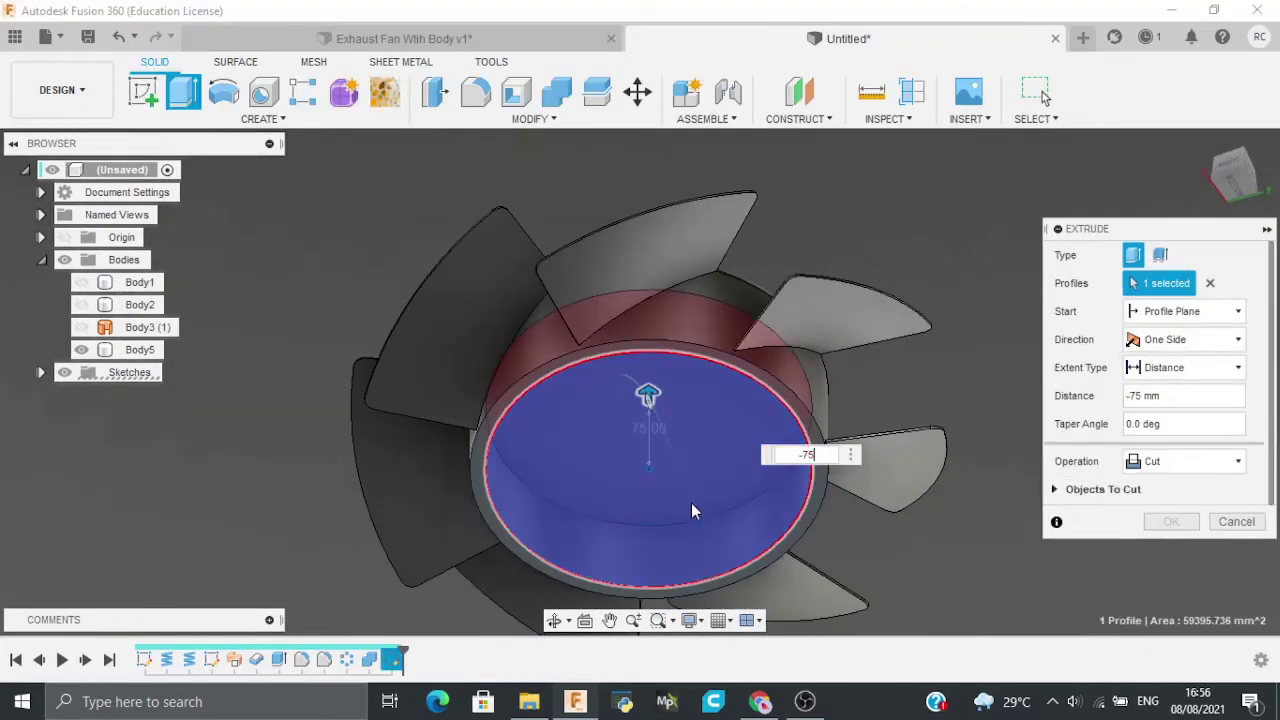
left_click(1238, 162)
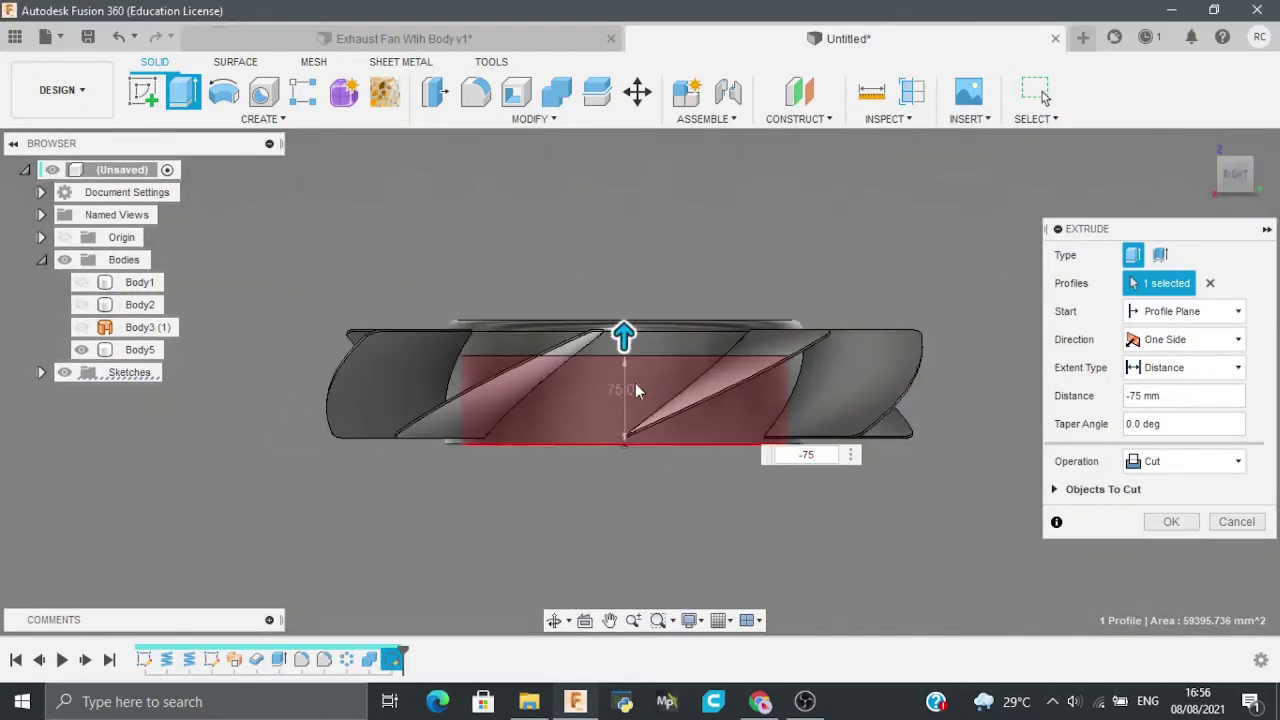
left_click(1172, 521)
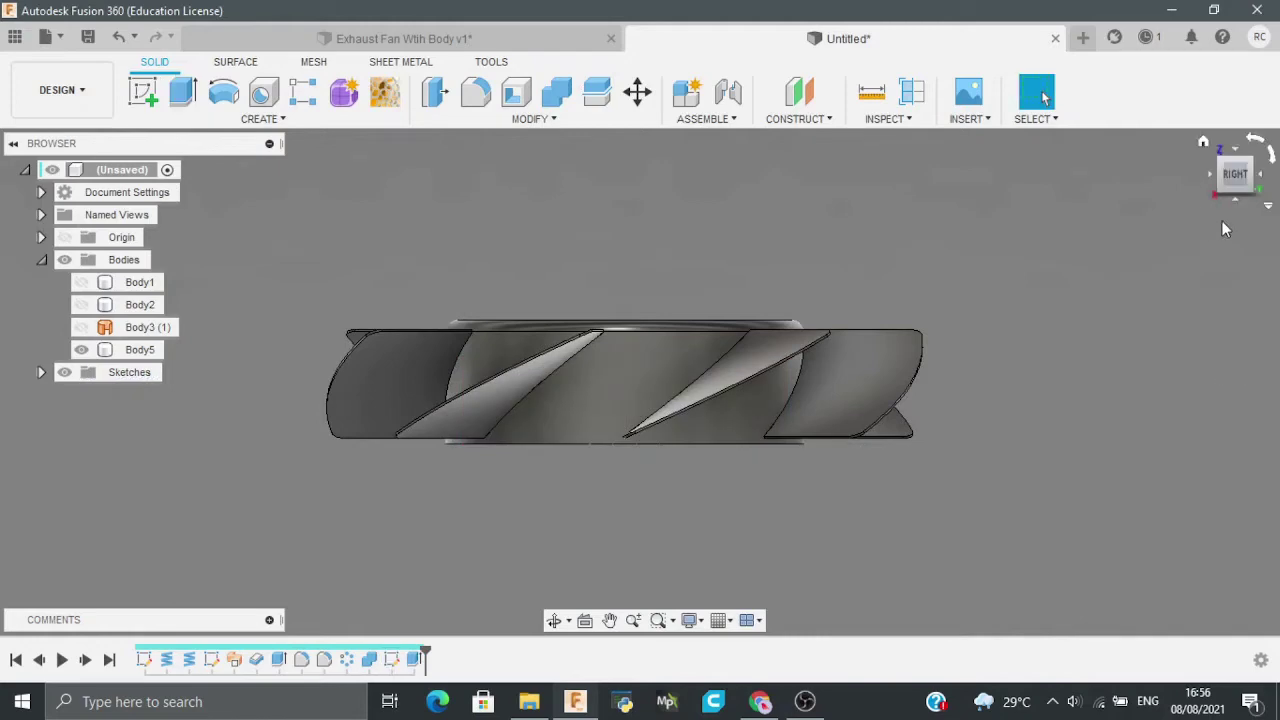
Step: Create a new active internal standard component named "Fan body"
left_click_drag(1236, 190, 1215, 140)
middle_click_drag(640, 382, 680, 510, "shift")
left_click_drag(1157, 154, 1157, 188)
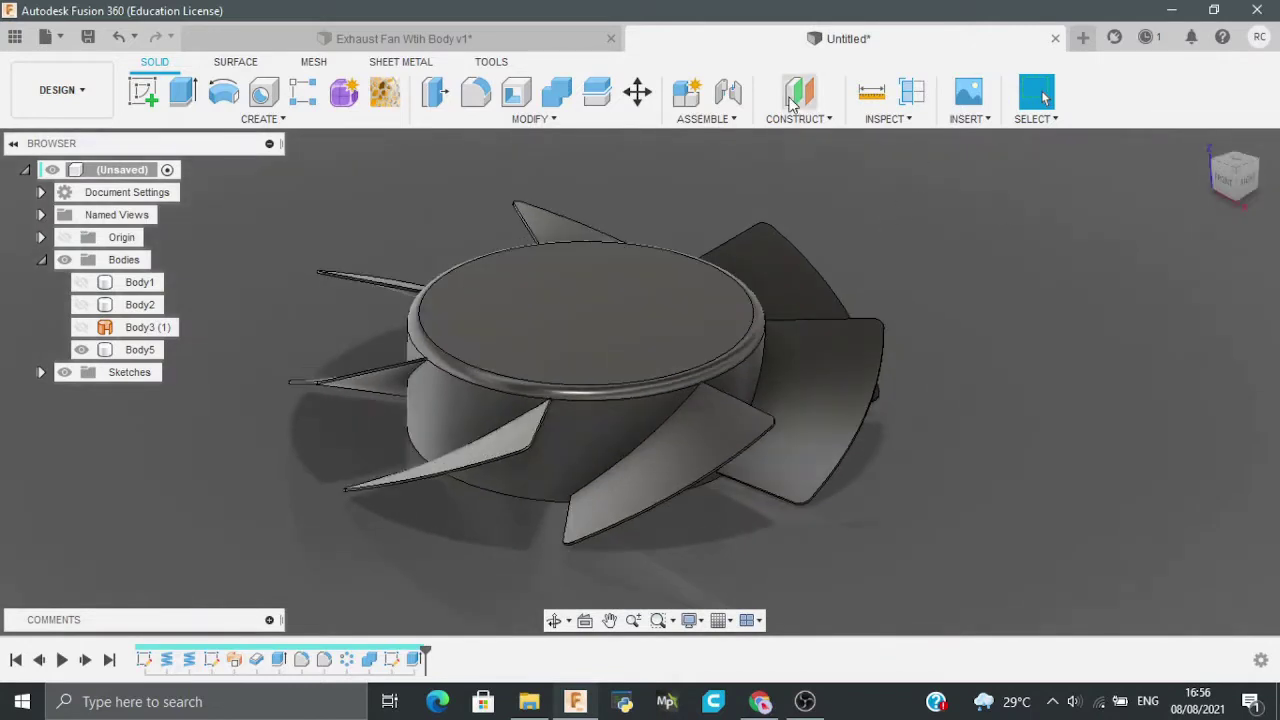
left_click(685, 100)
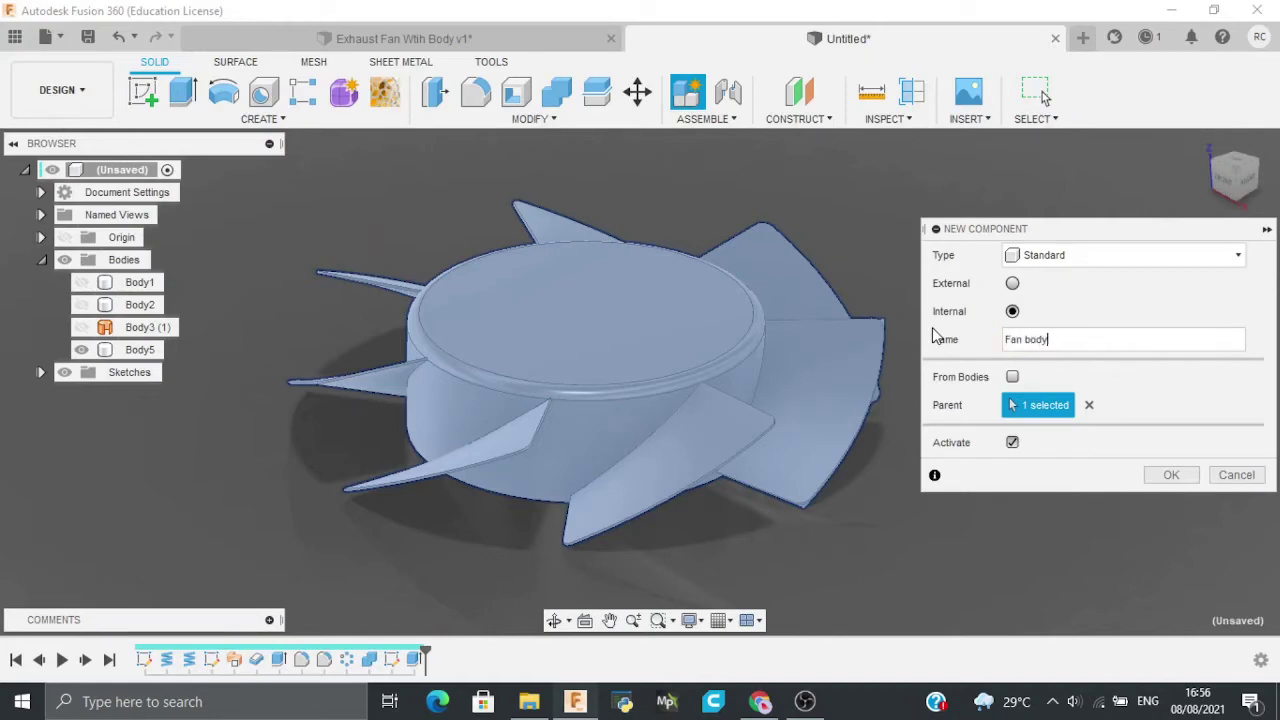
type("Fan body")
key("Return")
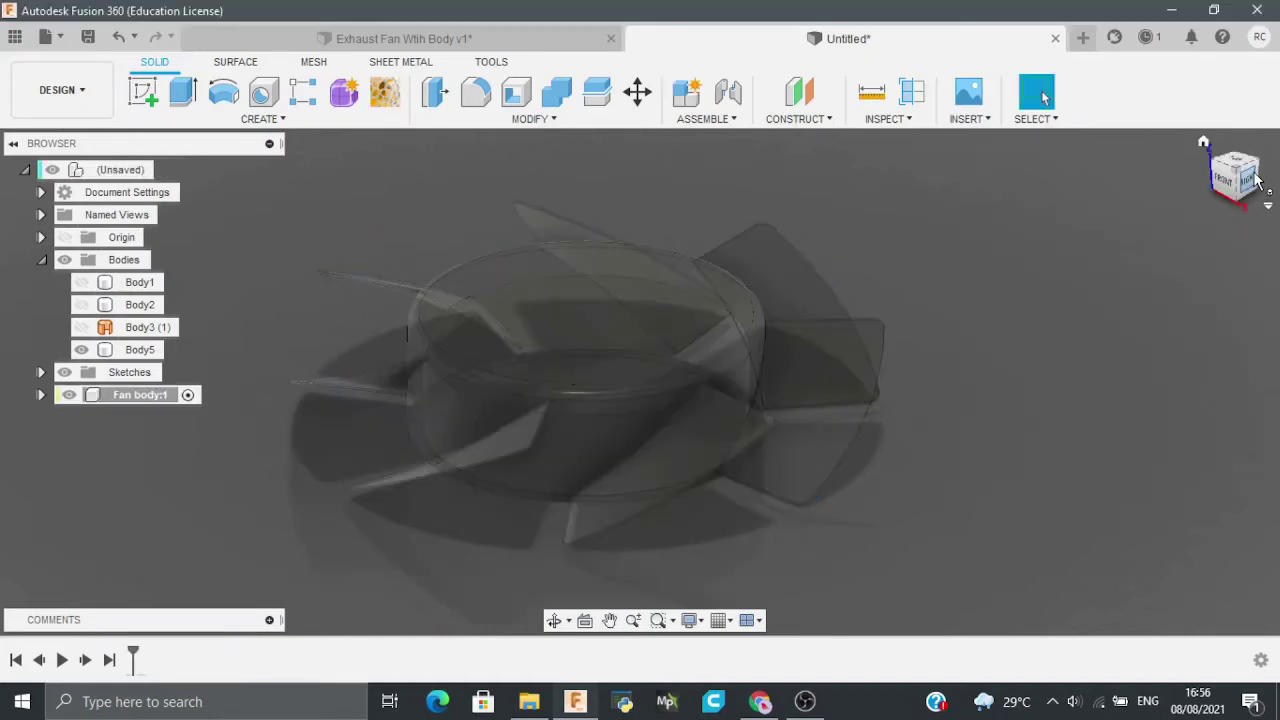
Step: Sketch a 270 mm diameter circle centred on the origin on the horizontal origin plane, seen from below the hub
left_click_drag(1255, 178, 1200, 130)
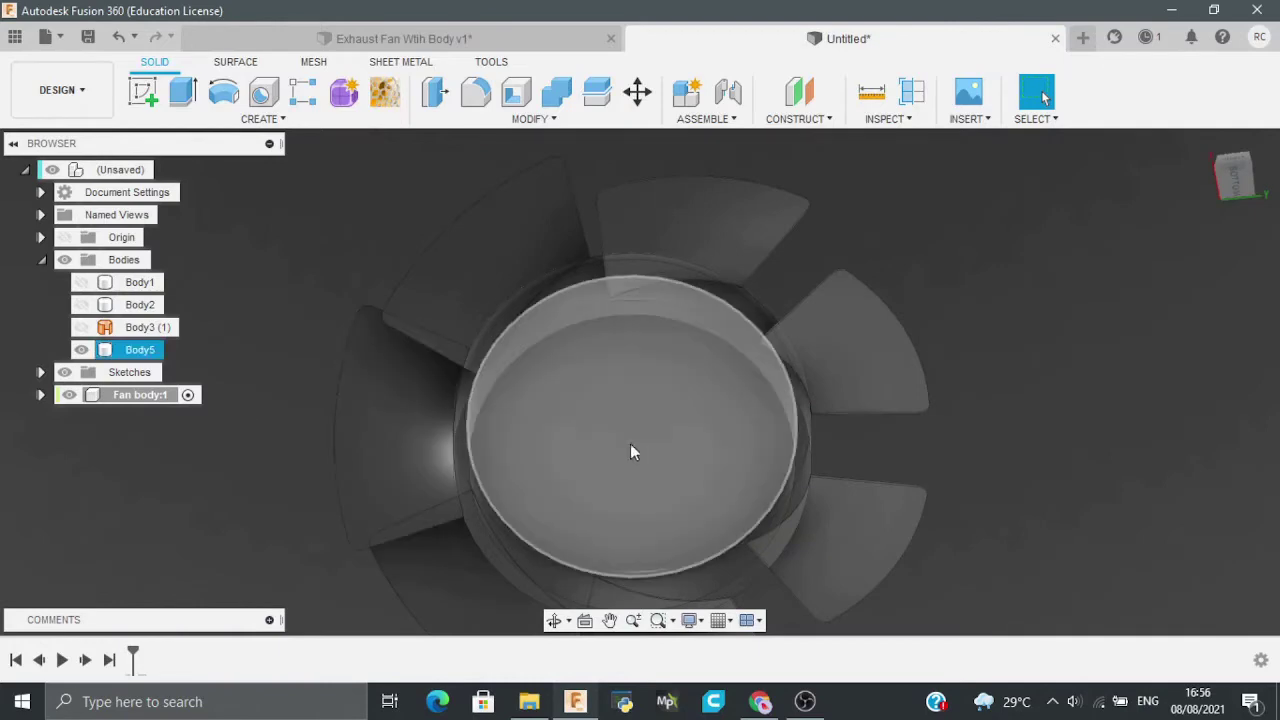
key("c")
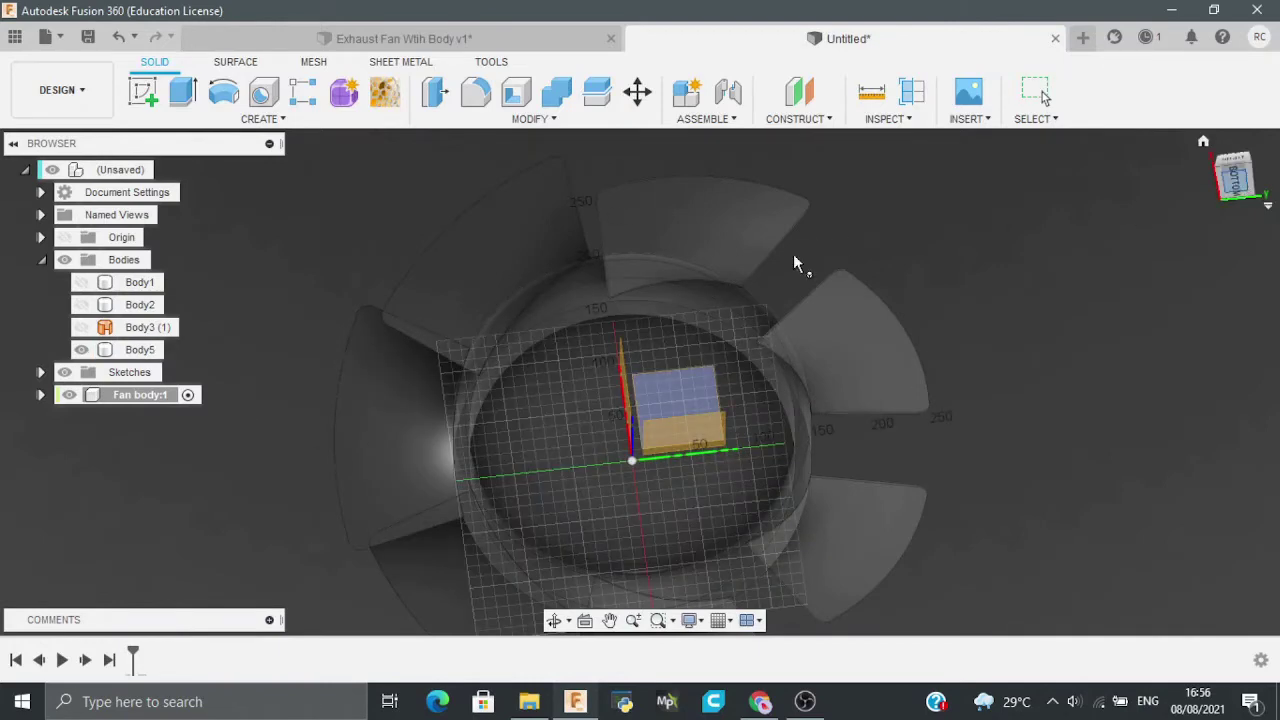
left_click(677, 394)
key("c")
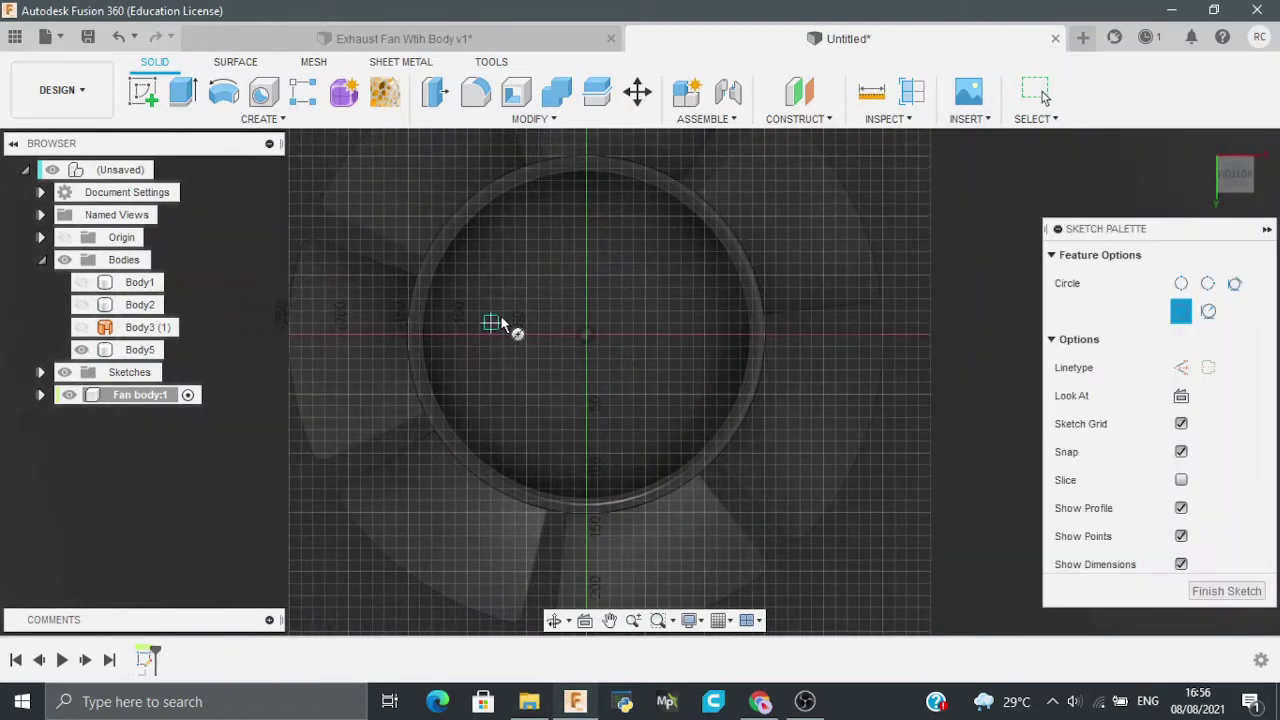
left_click(586, 335)
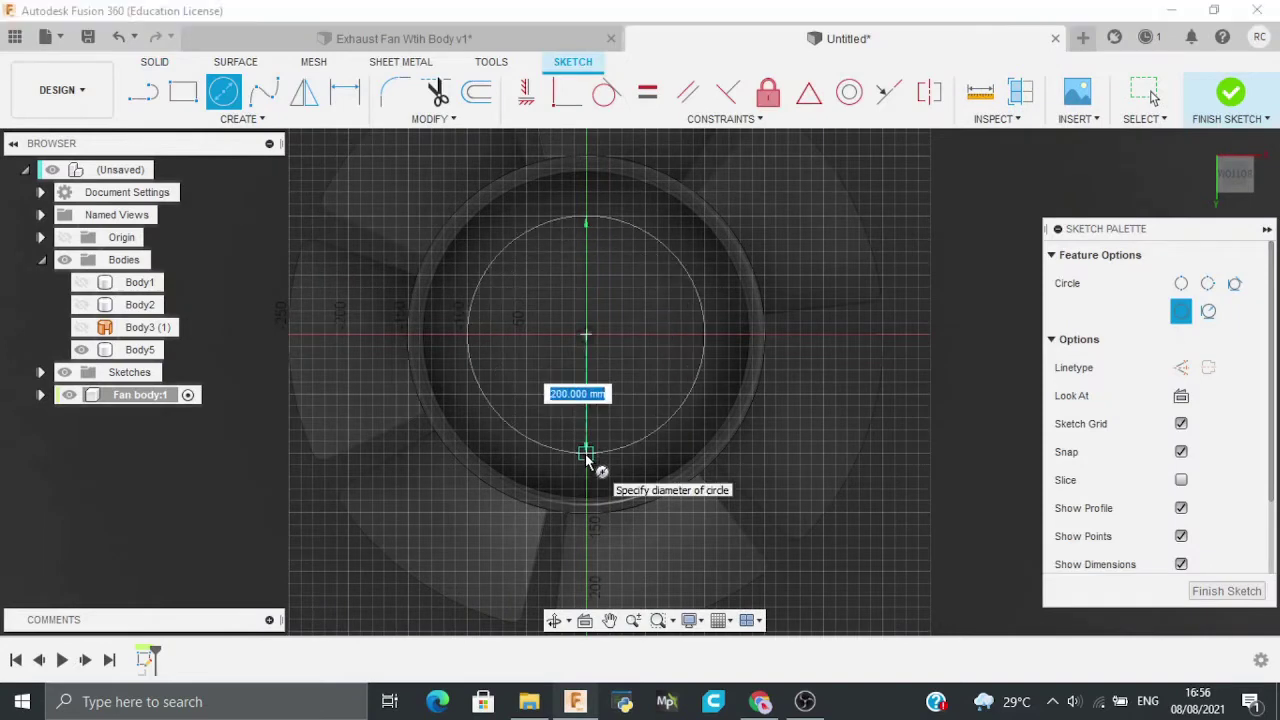
type("275")
key("Tab")
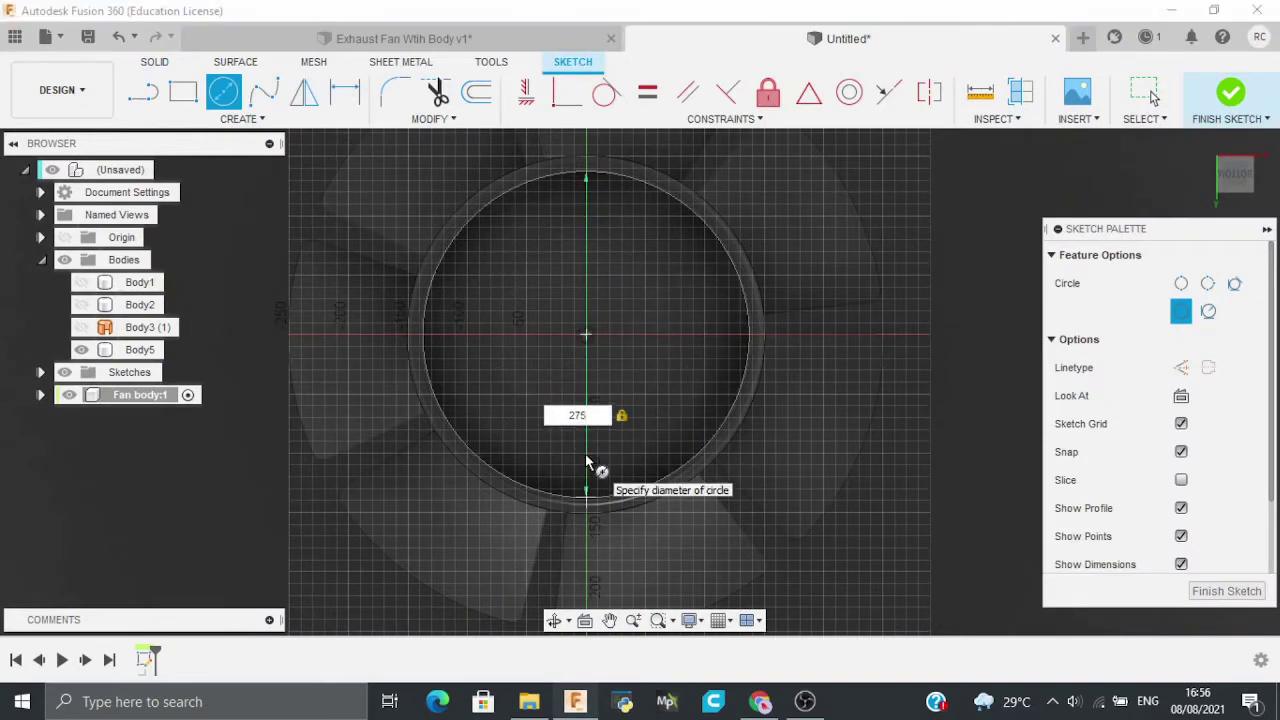
type("0")
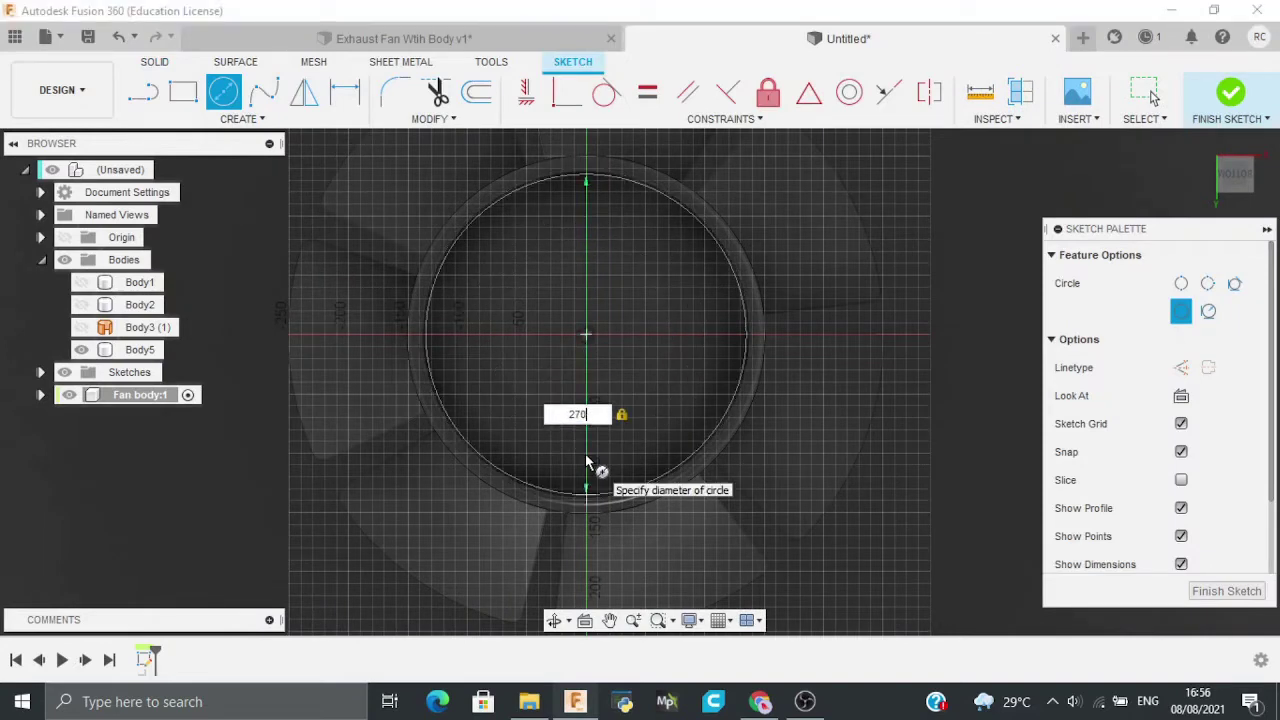
key("Return")
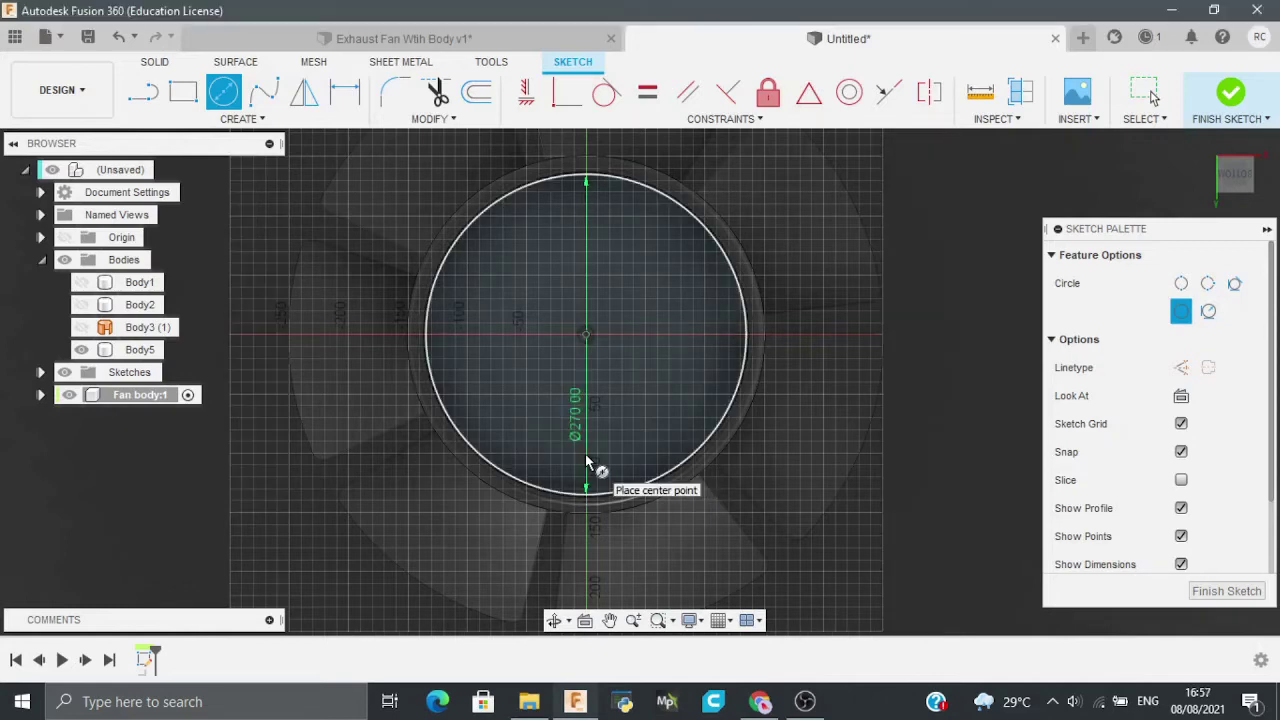
Step: Extrude the 270 mm circle in two directions as a new body, 70 mm up into the hub and 30 mm downward
key("e")
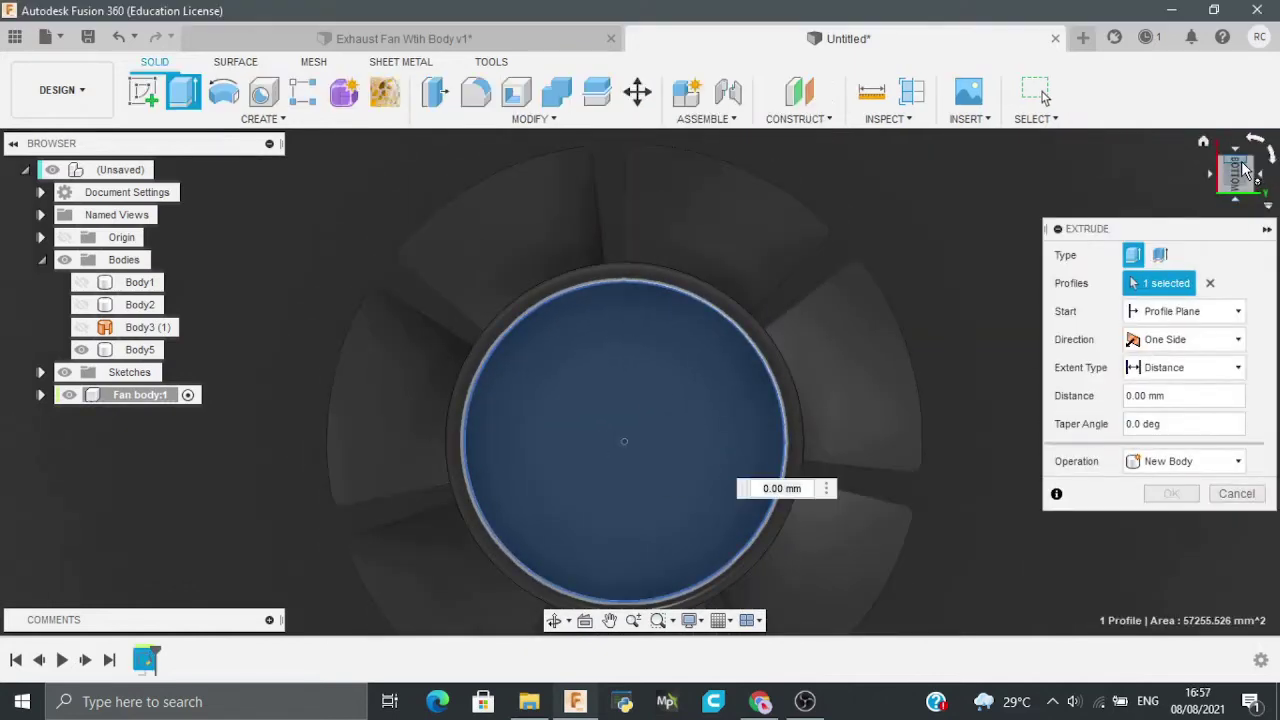
left_click(1245, 172)
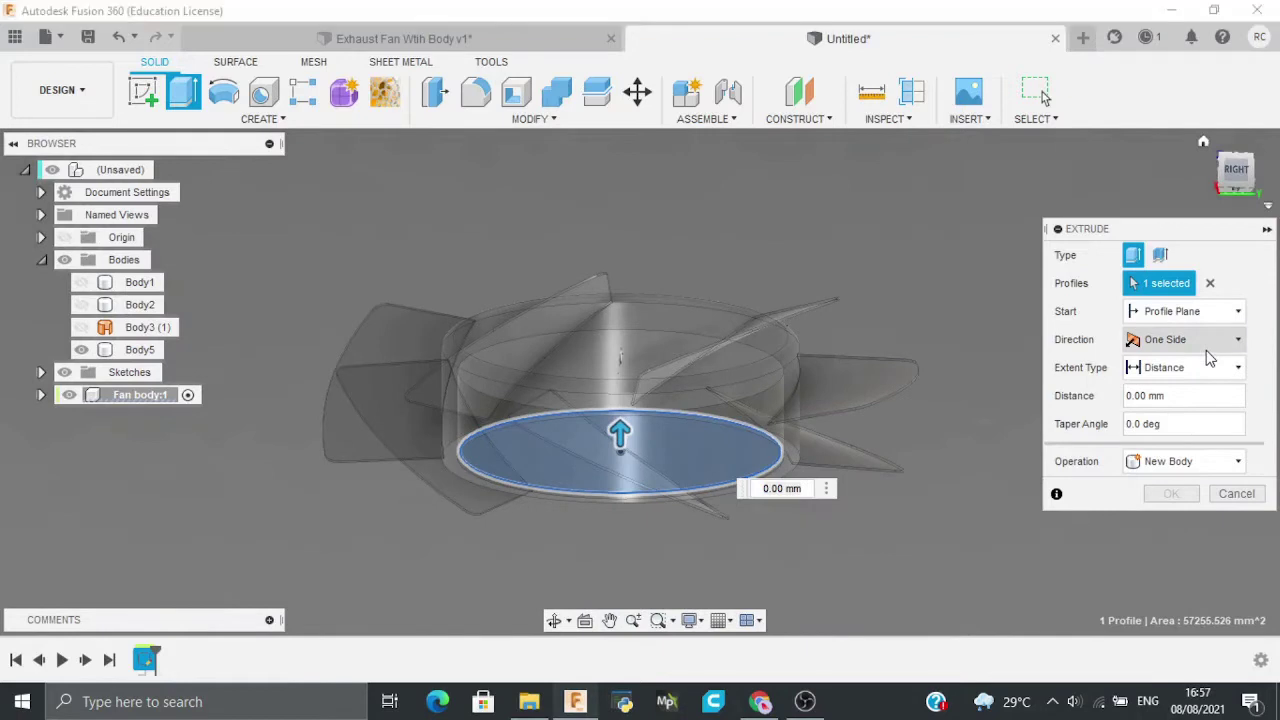
left_click(1207, 352)
left_click(1195, 380)
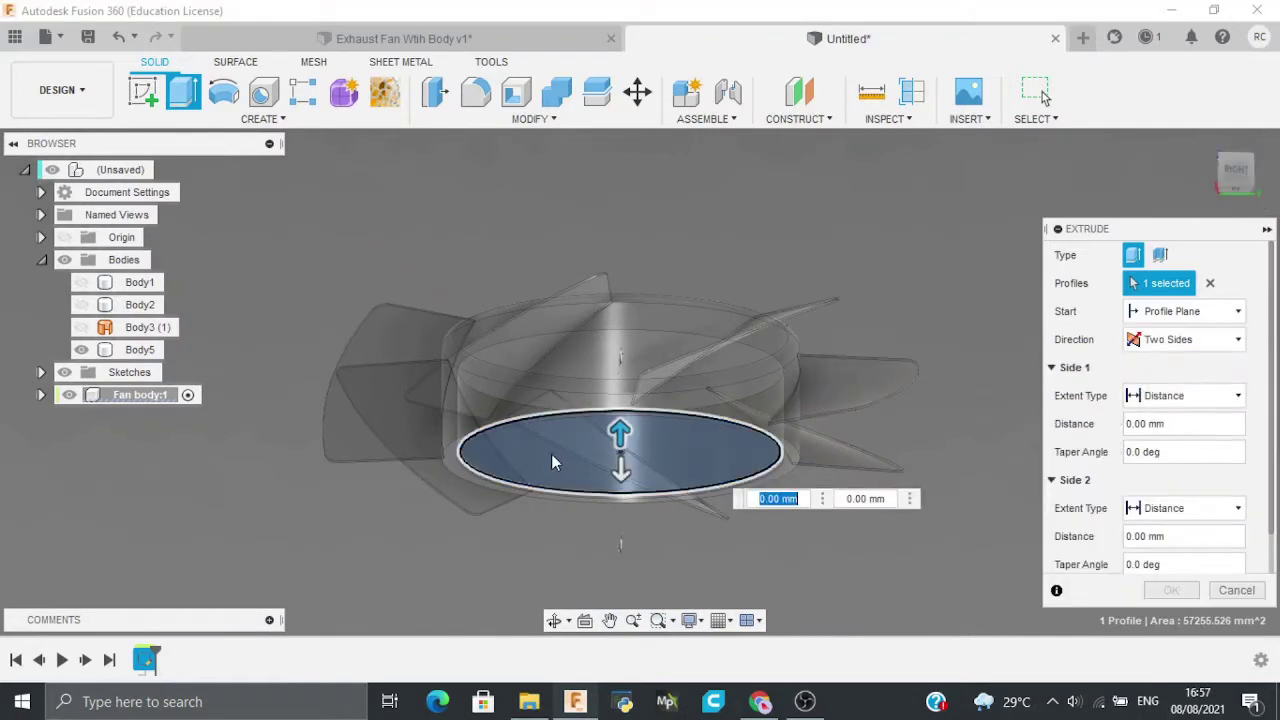
left_click_drag(617, 445, 618, 366)
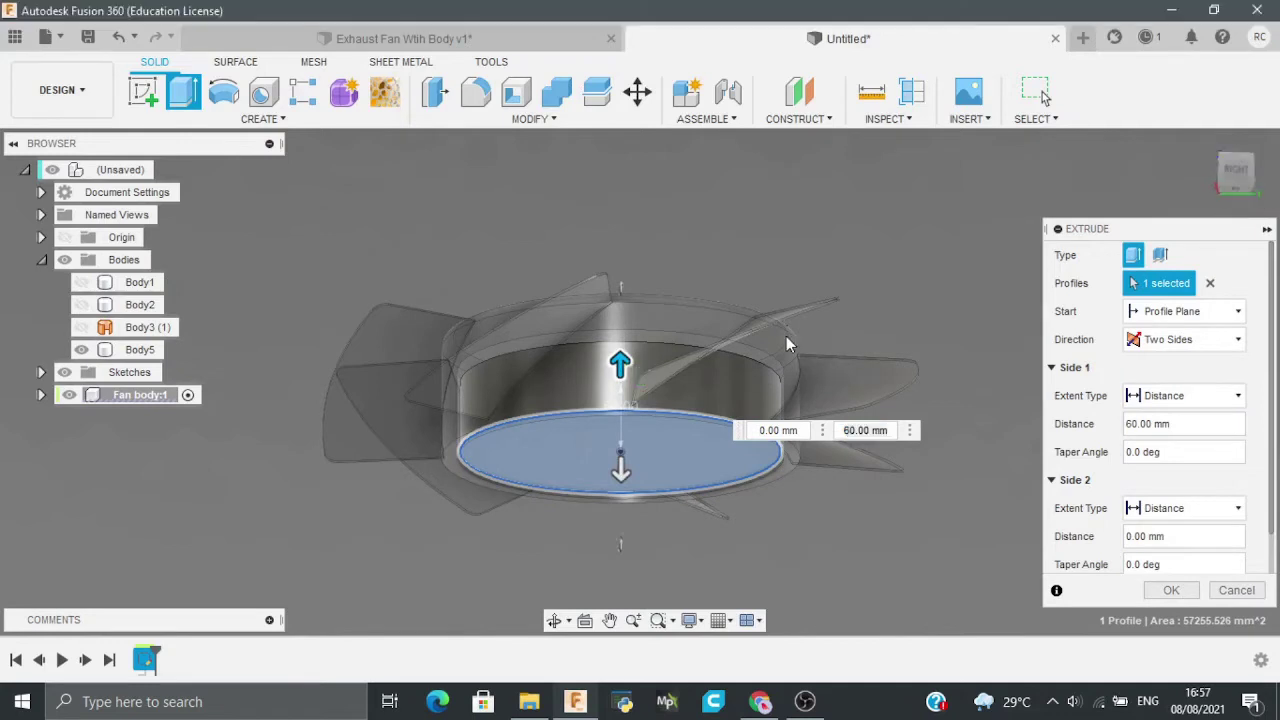
left_click_drag(617, 471, 620, 497)
type("30")
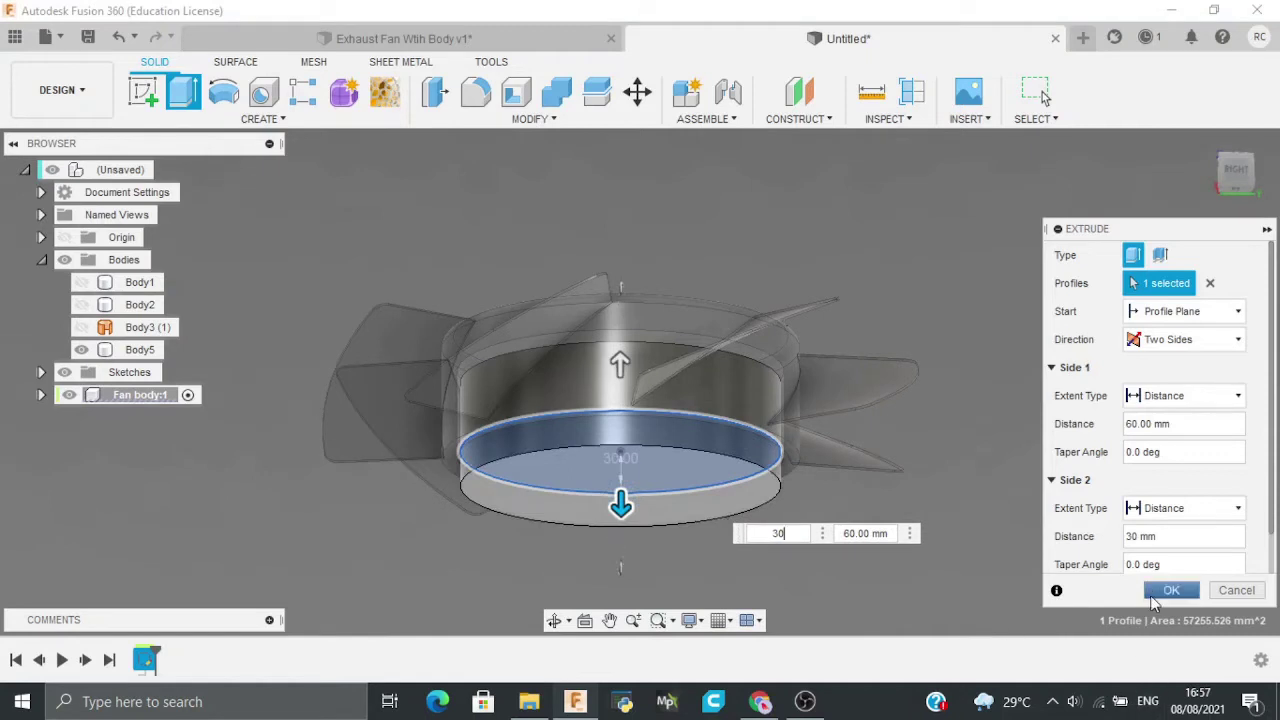
type("75")
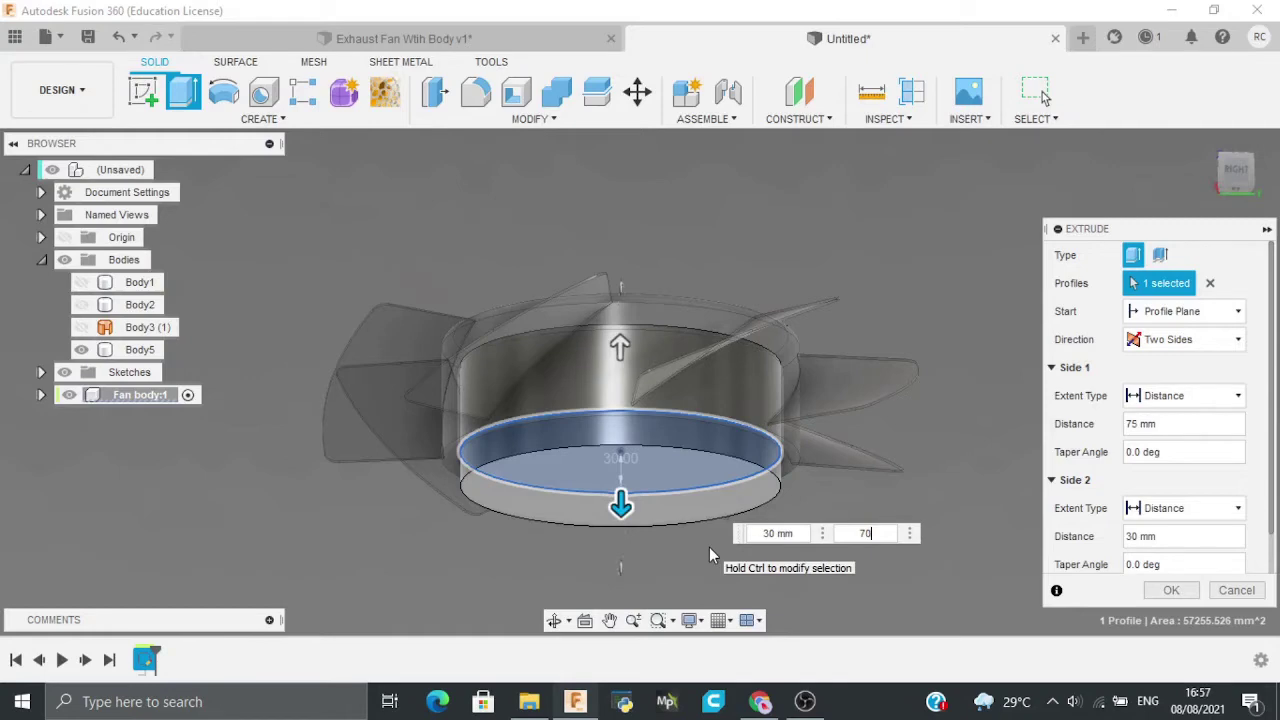
key("BackSpace")
type("0")
scroll(1223, 480, "down", 1)
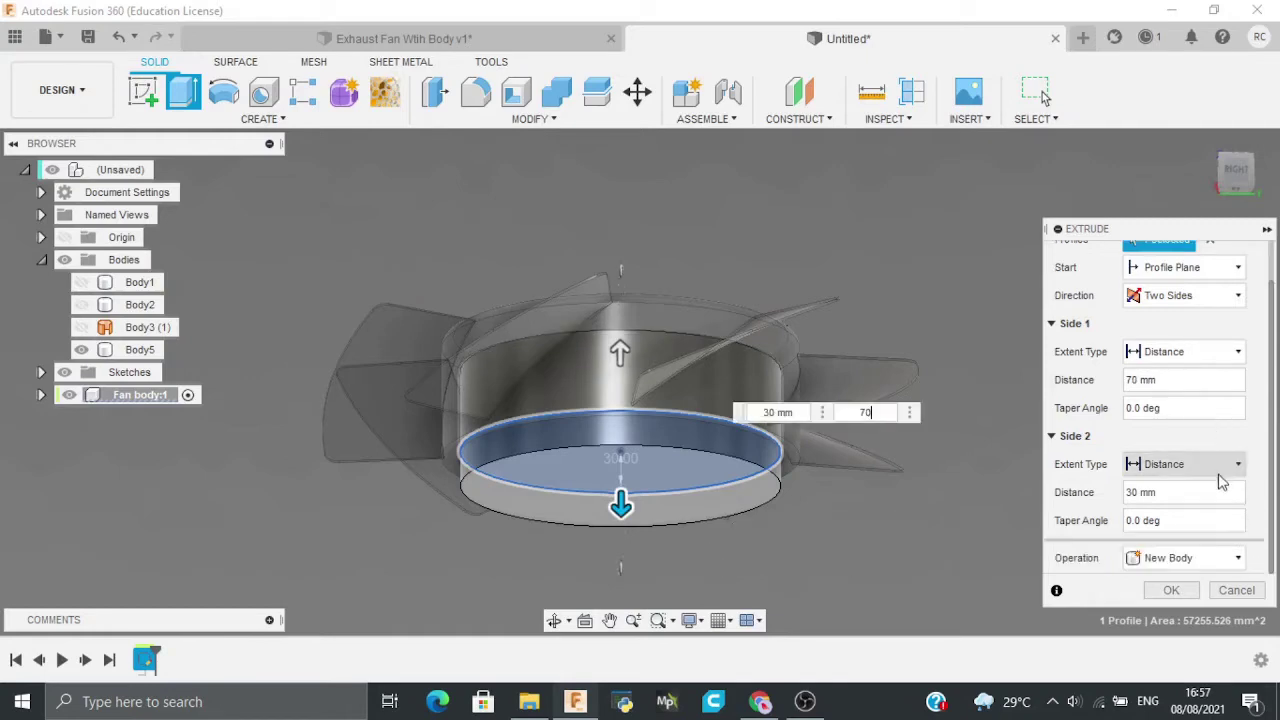
left_click(1171, 590)
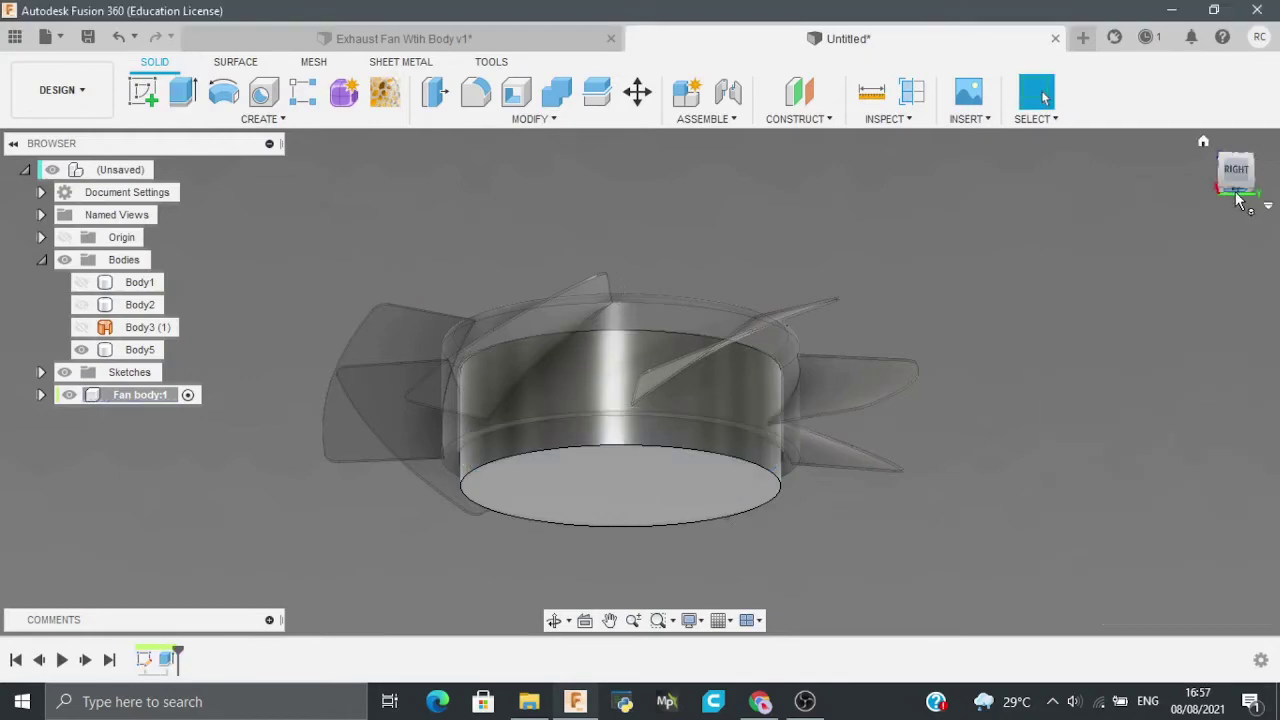
Step: Show the Fan Body component in the finished reference design and examine its frame, struts and centre from the back
mouse_move(1236, 198)
left_mouse_down()
mouse_move(1236, 232)
mouse_move(1236, 147)
left_mouse_up()
left_click(1236, 183)
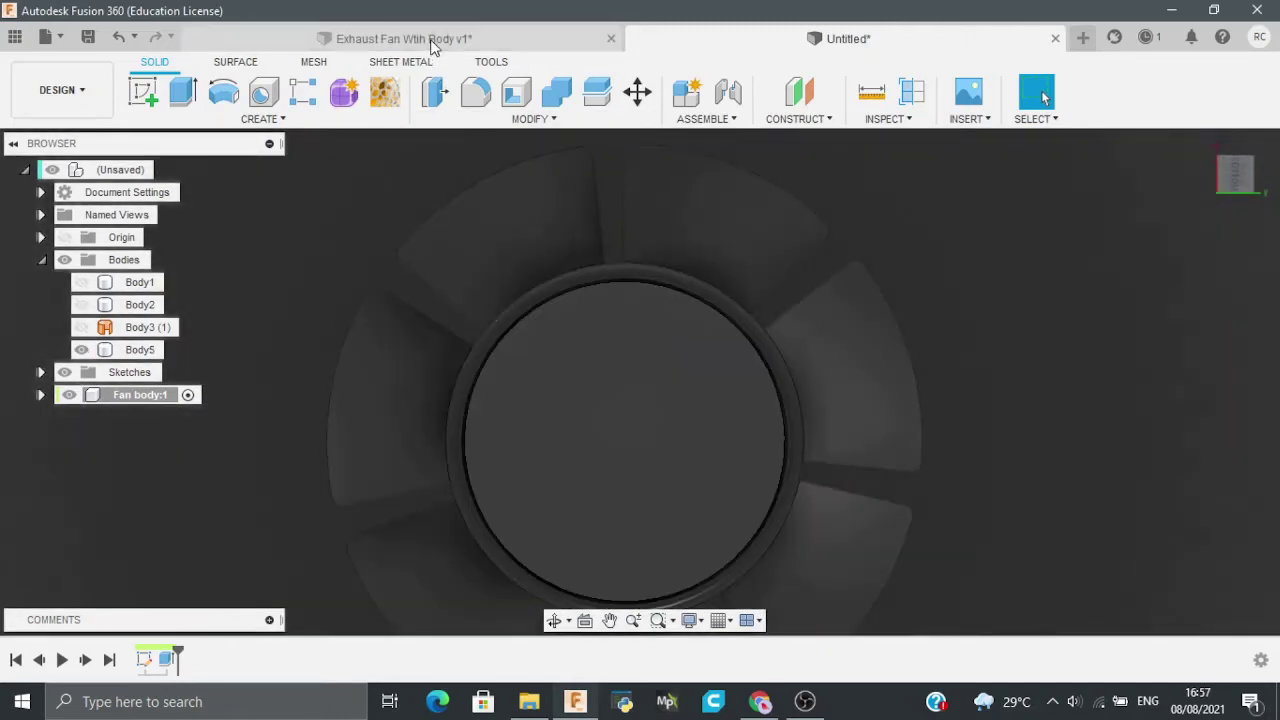
left_click(432, 44)
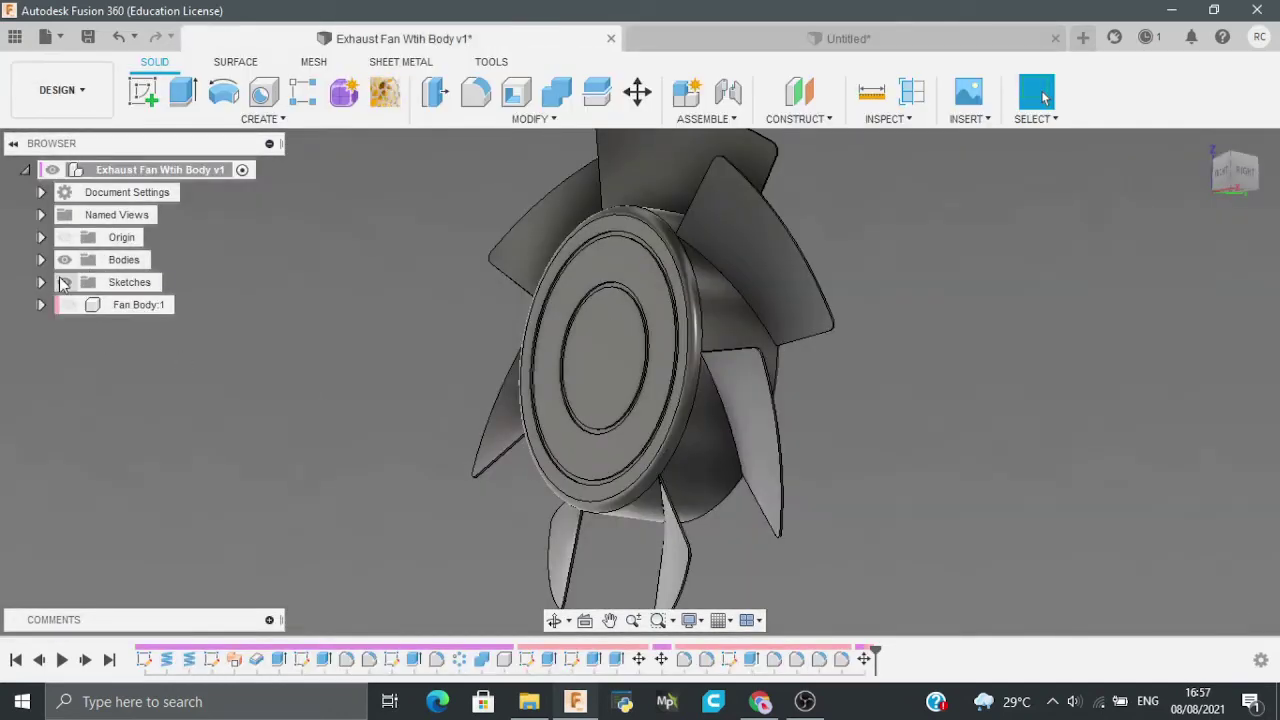
left_click(69, 304)
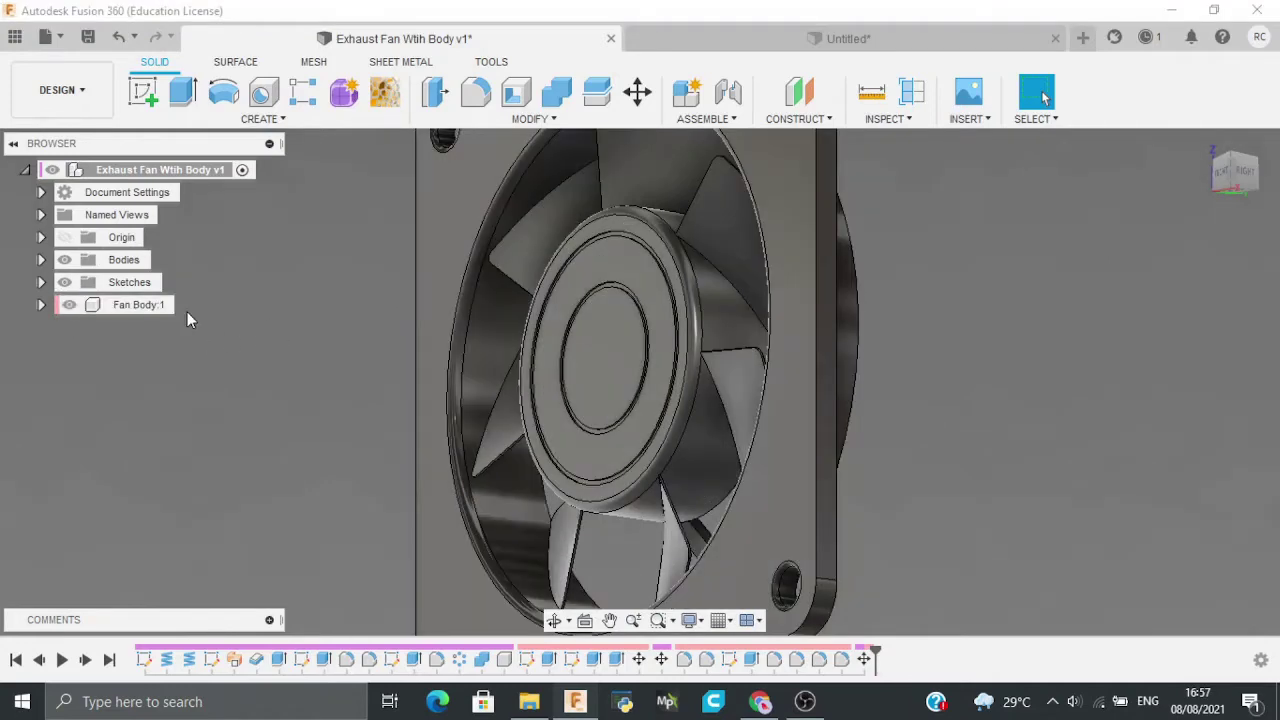
left_click_drag(1232, 172, 1120, 170)
scroll(625, 300, "down", 3)
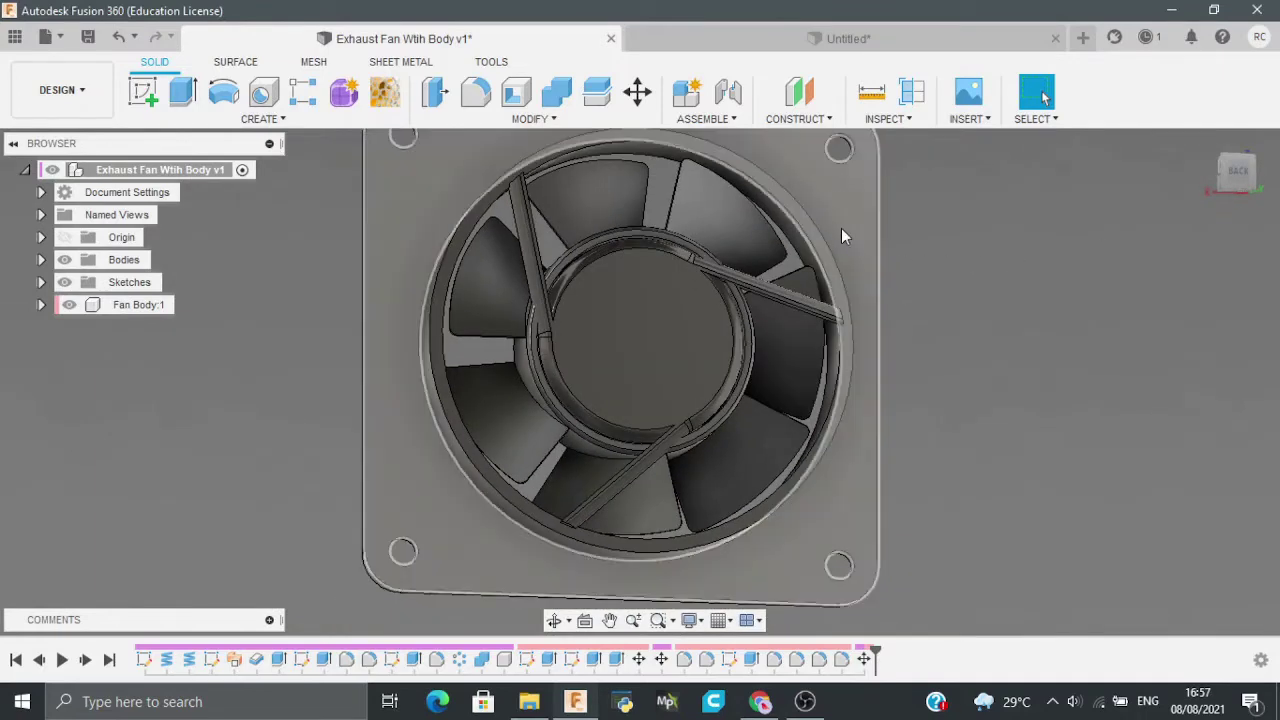
left_click(793, 45)
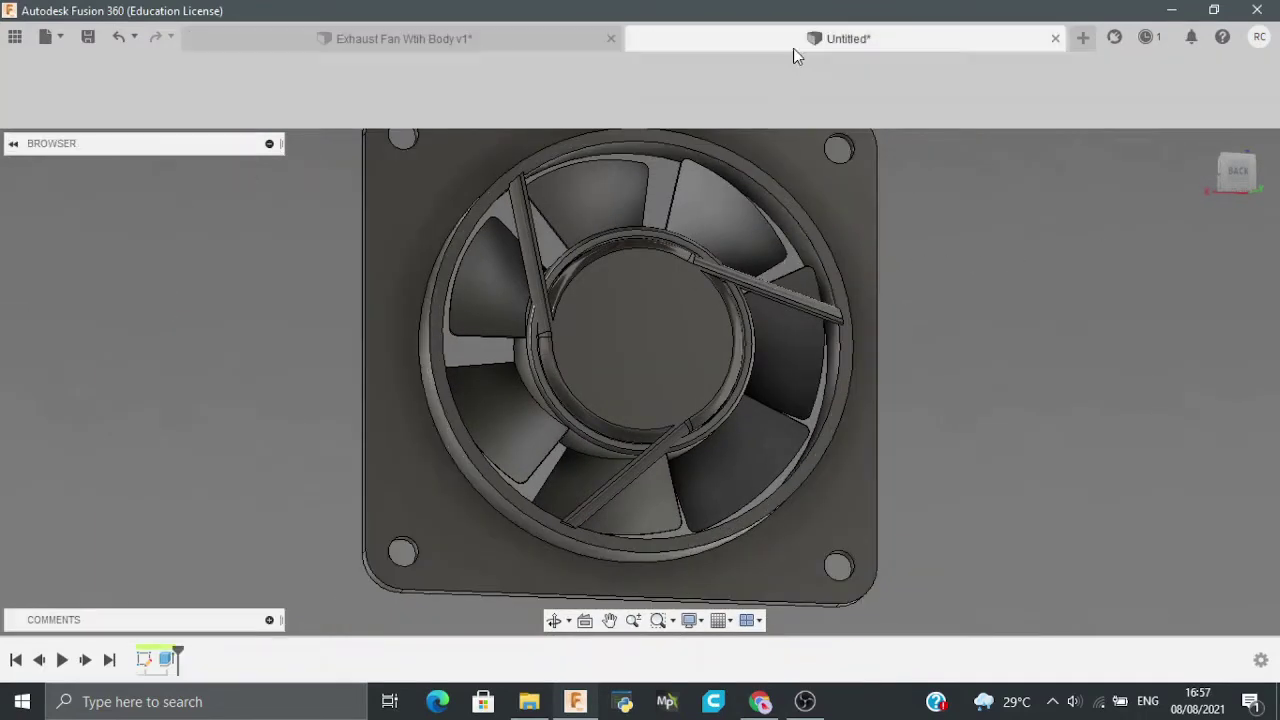
Step: Sketch a 535 mm diameter circle centred on the origin on the bottom face of the extruded cylinder
scroll(753, 283, "down", 3)
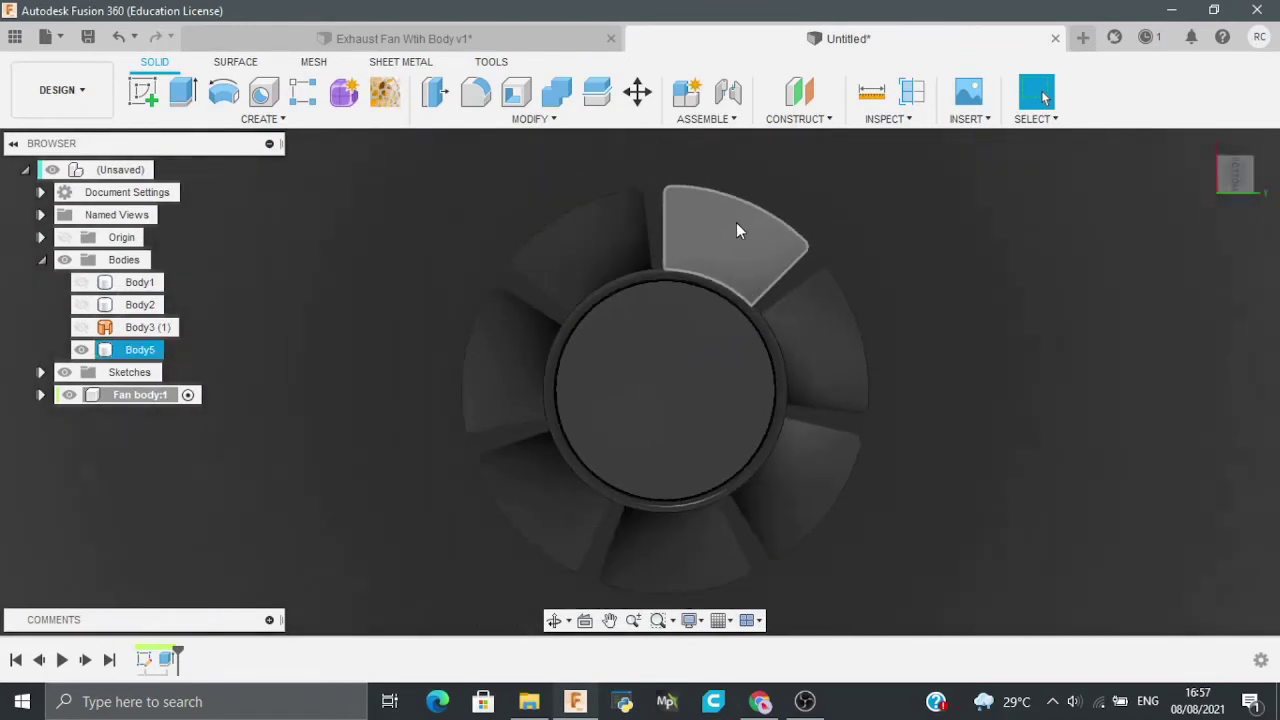
key("c")
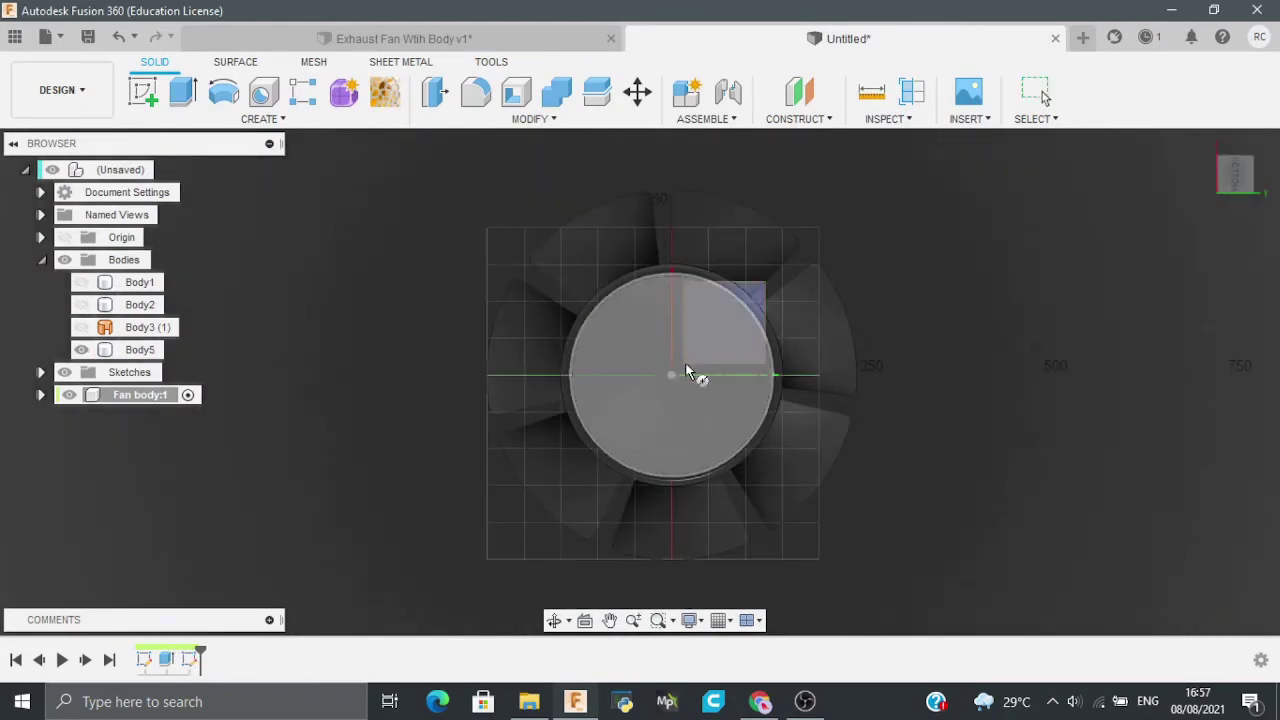
left_click(697, 374)
left_click(597, 336)
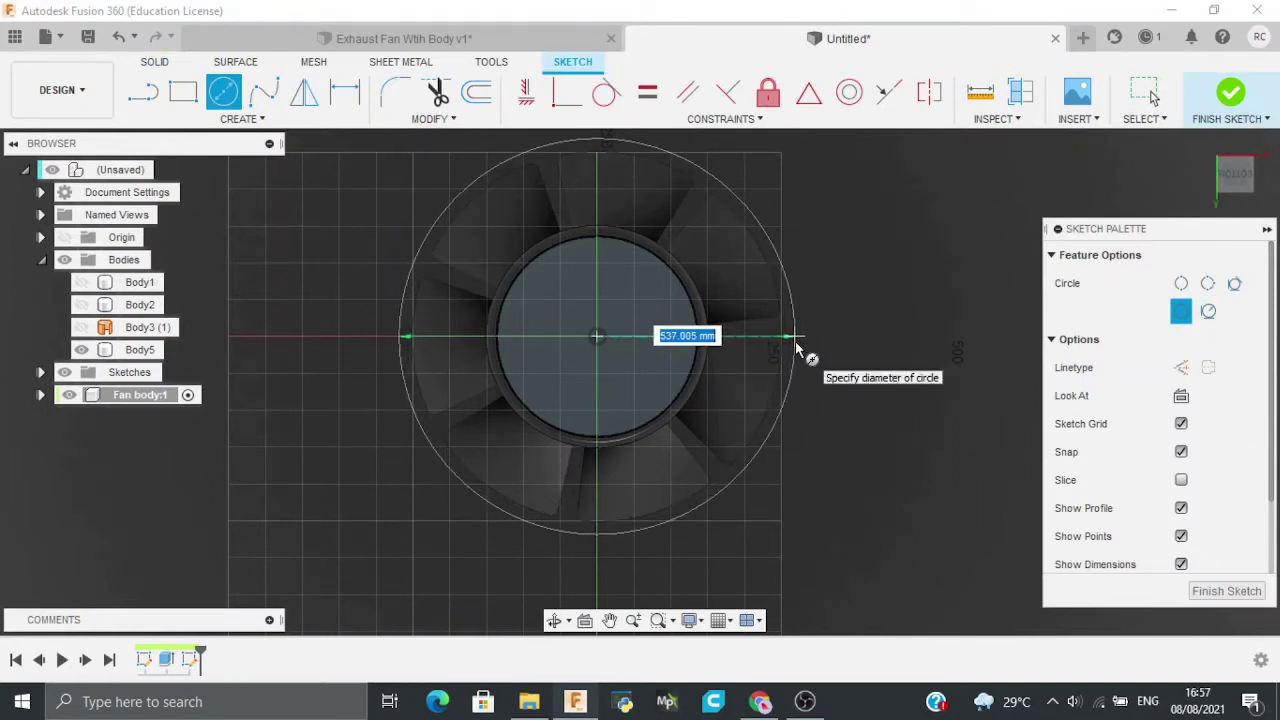
type("540")
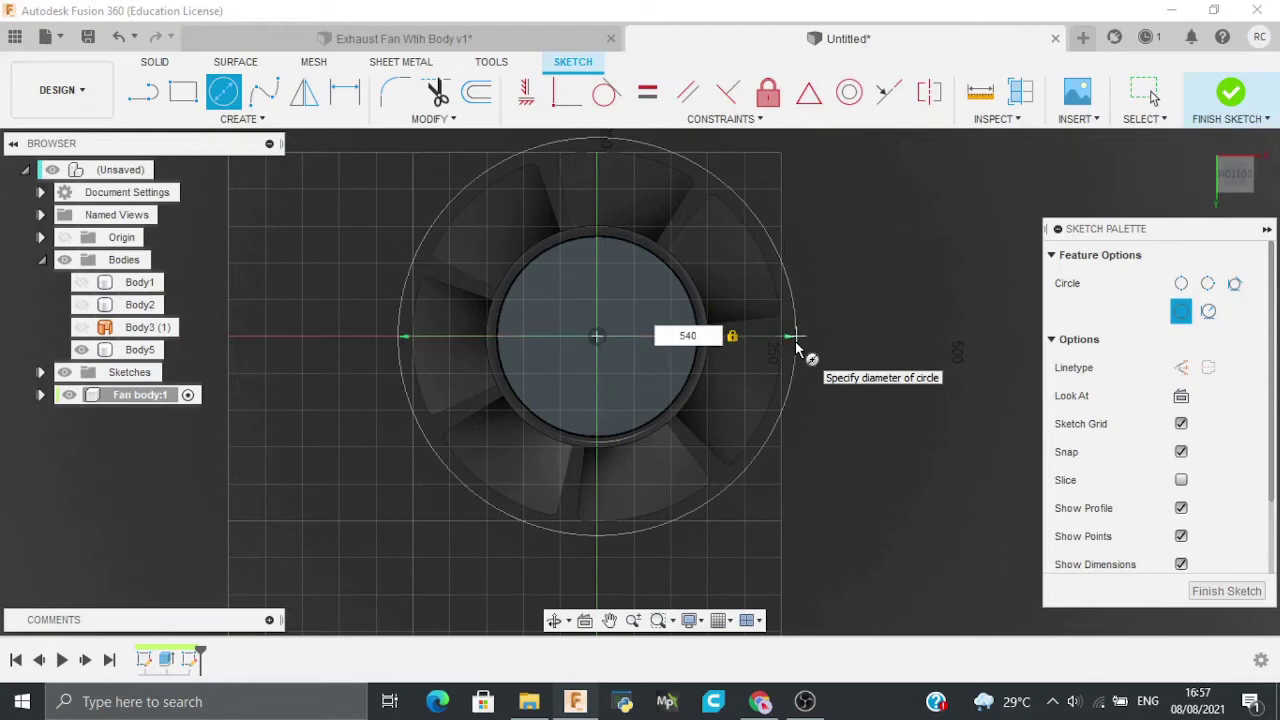
key("Tab")
type("3")
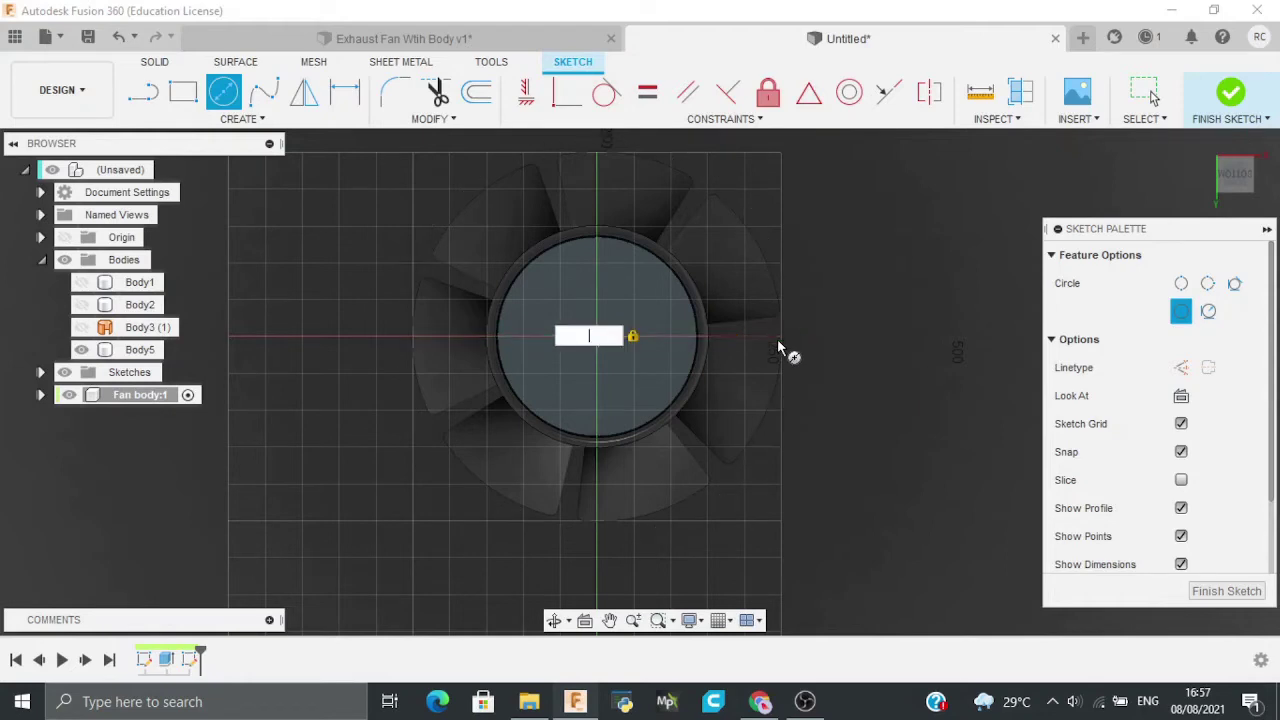
type("35")
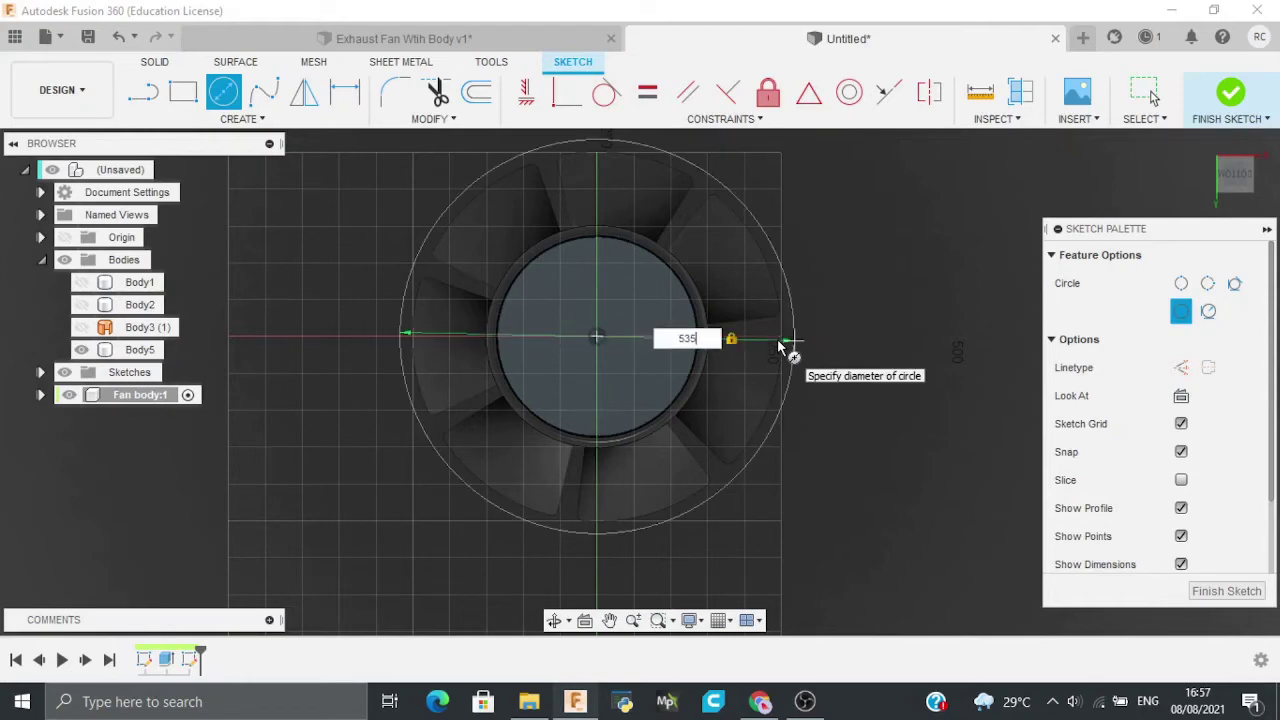
key("Return")
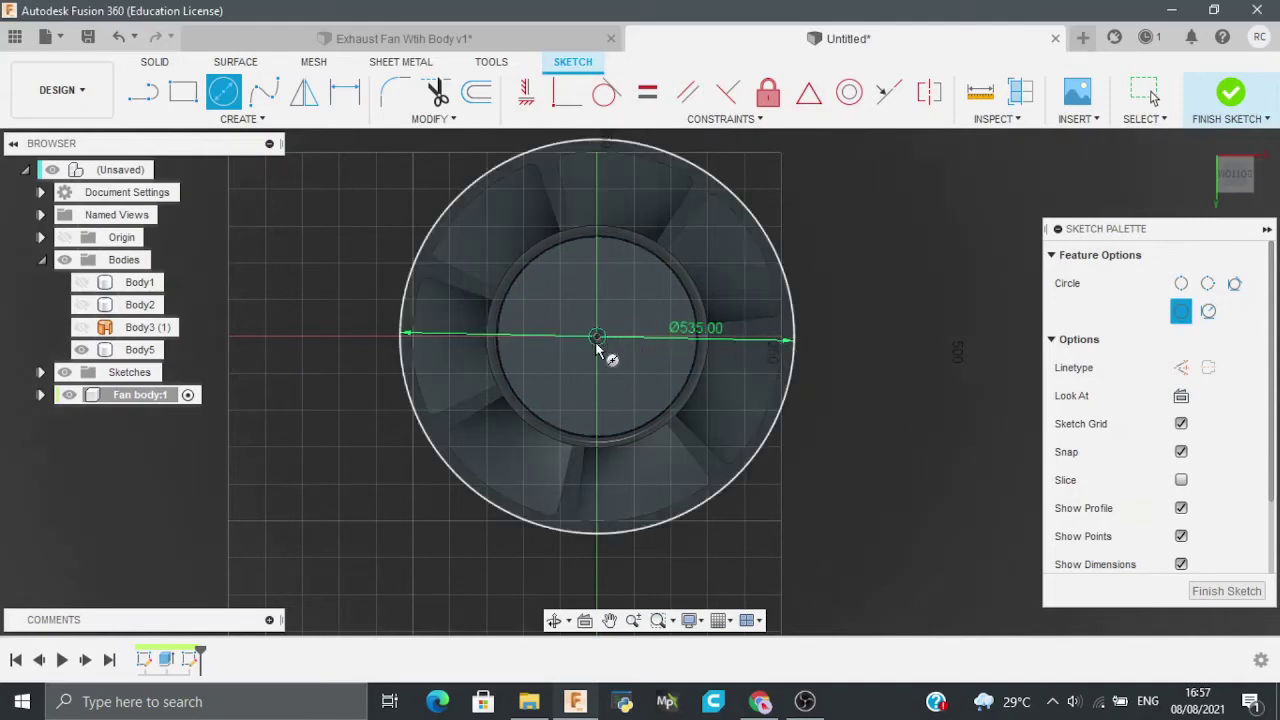
Step: Add a concentric 555 mm diameter circle around the 535 mm circle
left_click(597, 340)
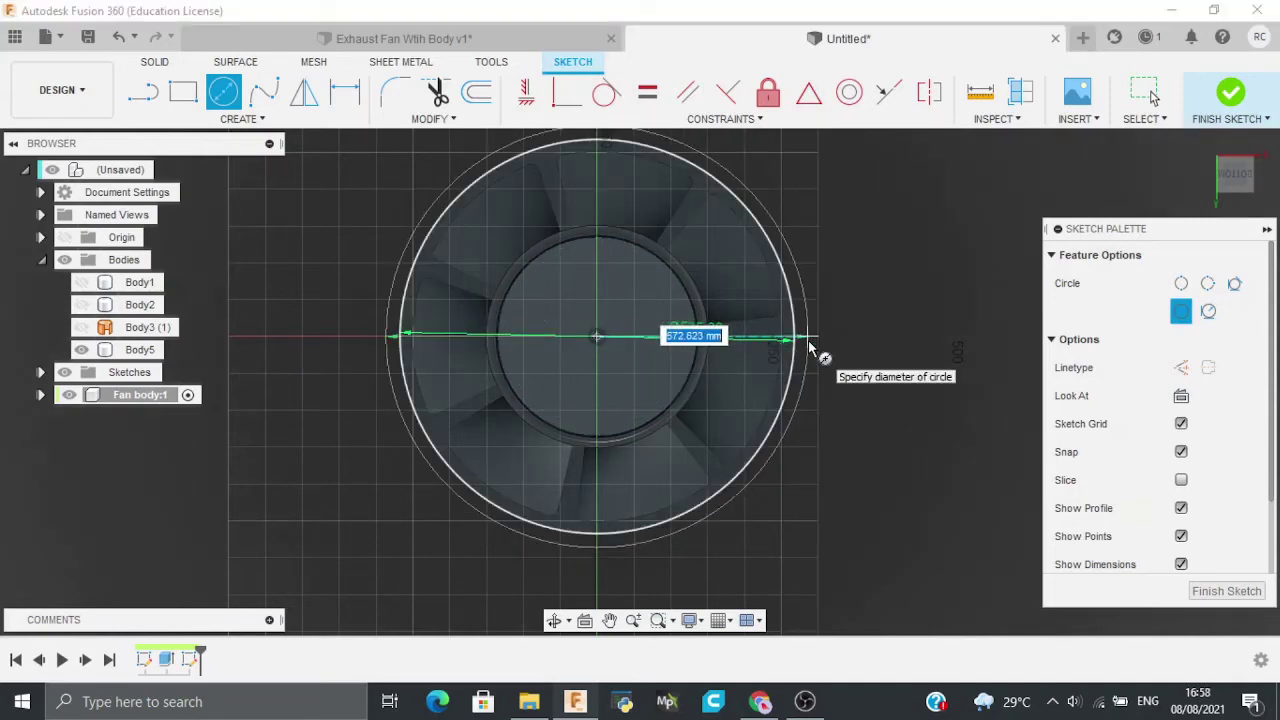
type("545")
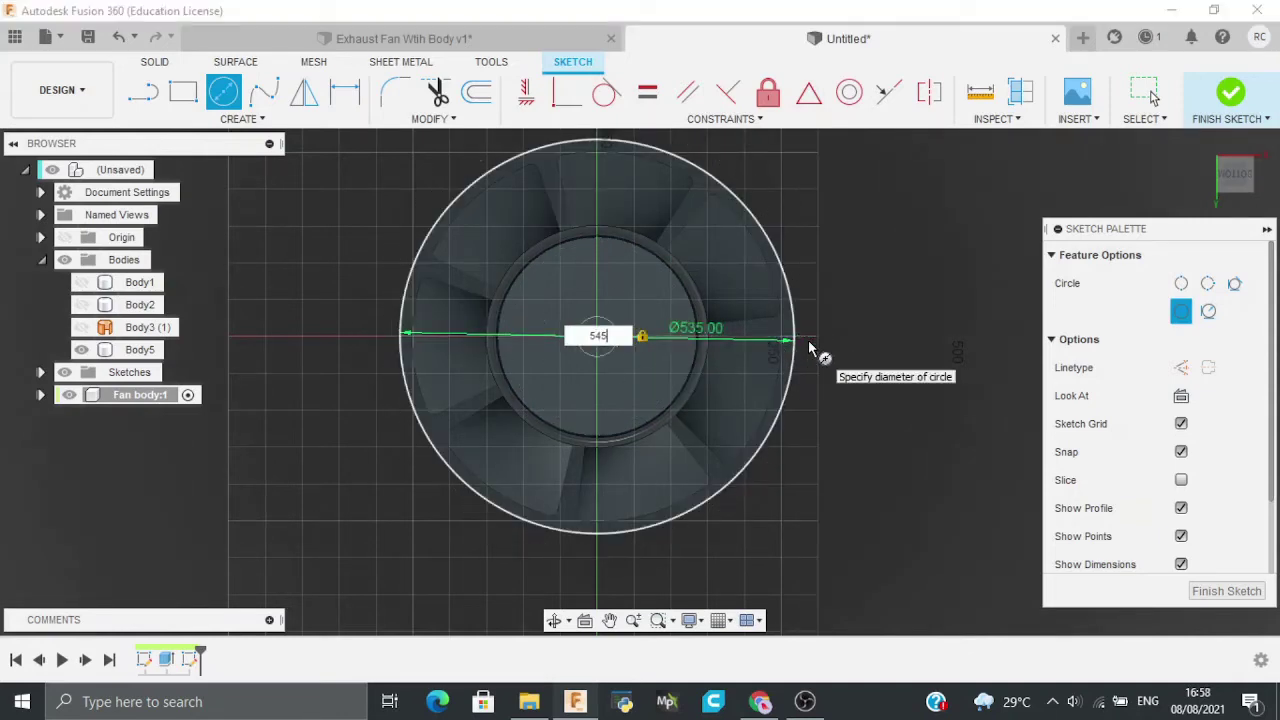
key("Return")
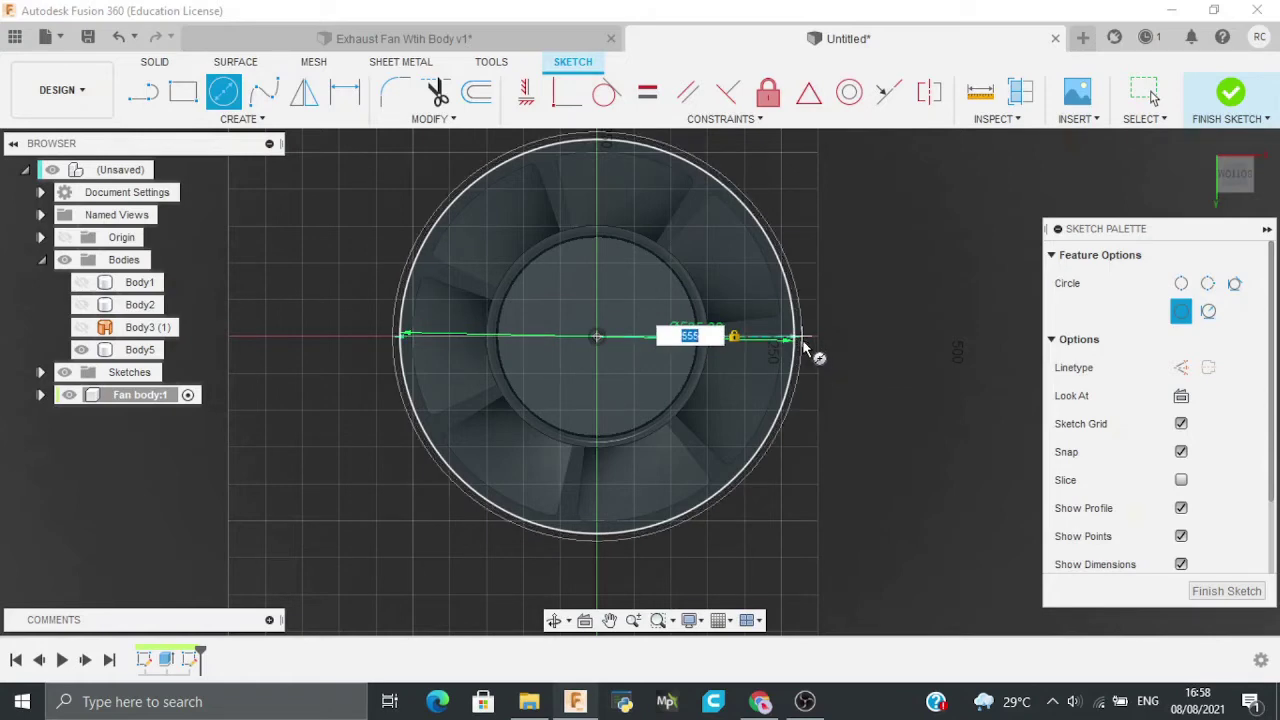
key("Return")
key("Escape")
Step: Draw a 300 mm vertical line from the origin upward past the outer circle
scroll(966, 370, "down", 2)
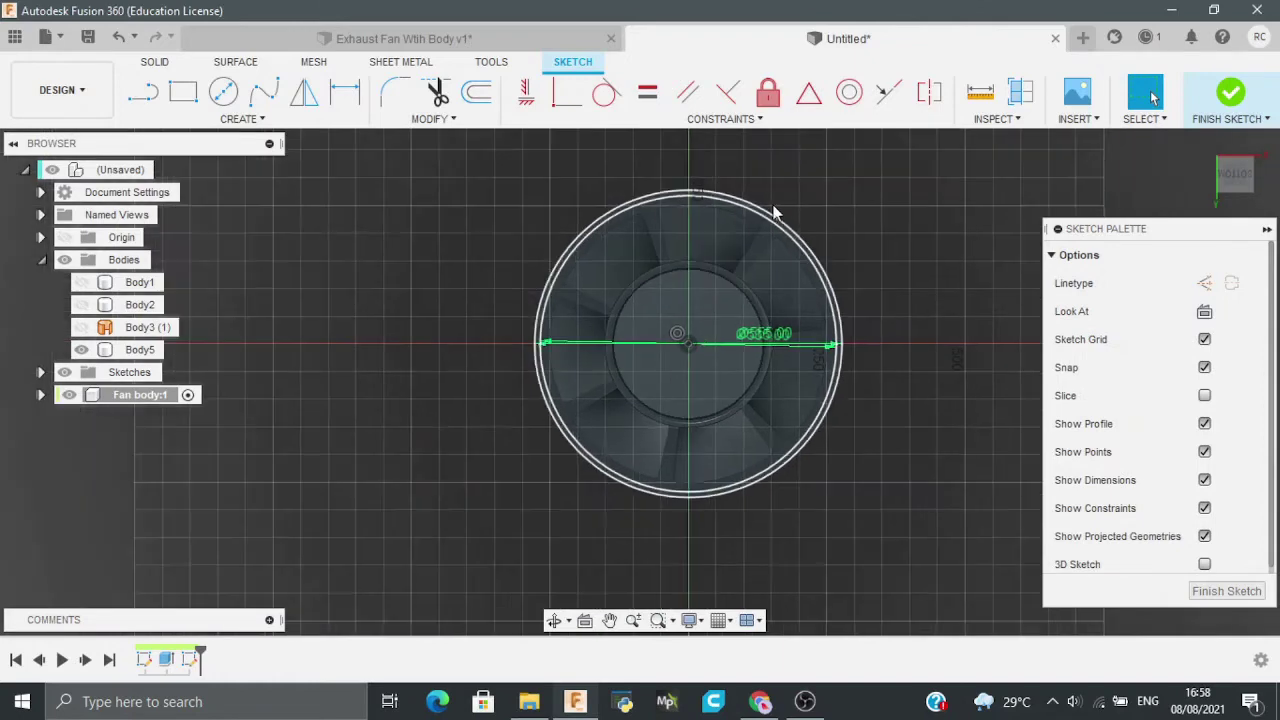
scroll(774, 211, "up", 2)
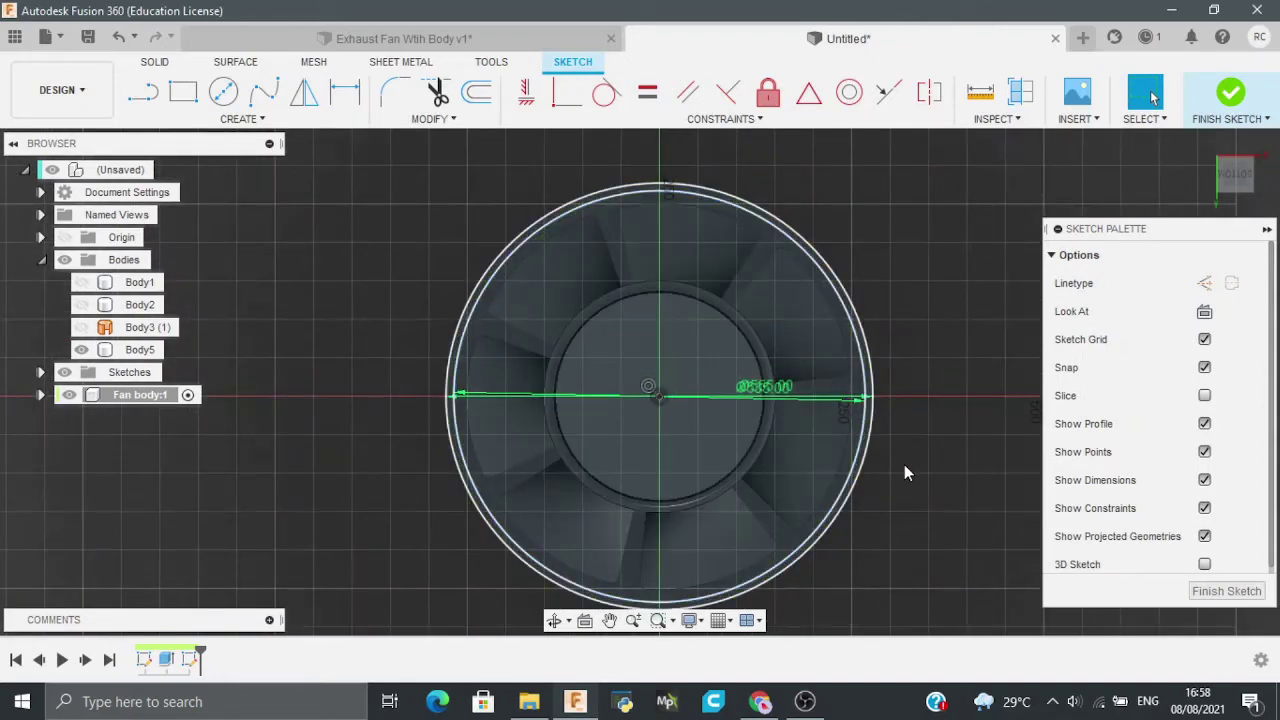
key("l")
left_click(658, 397)
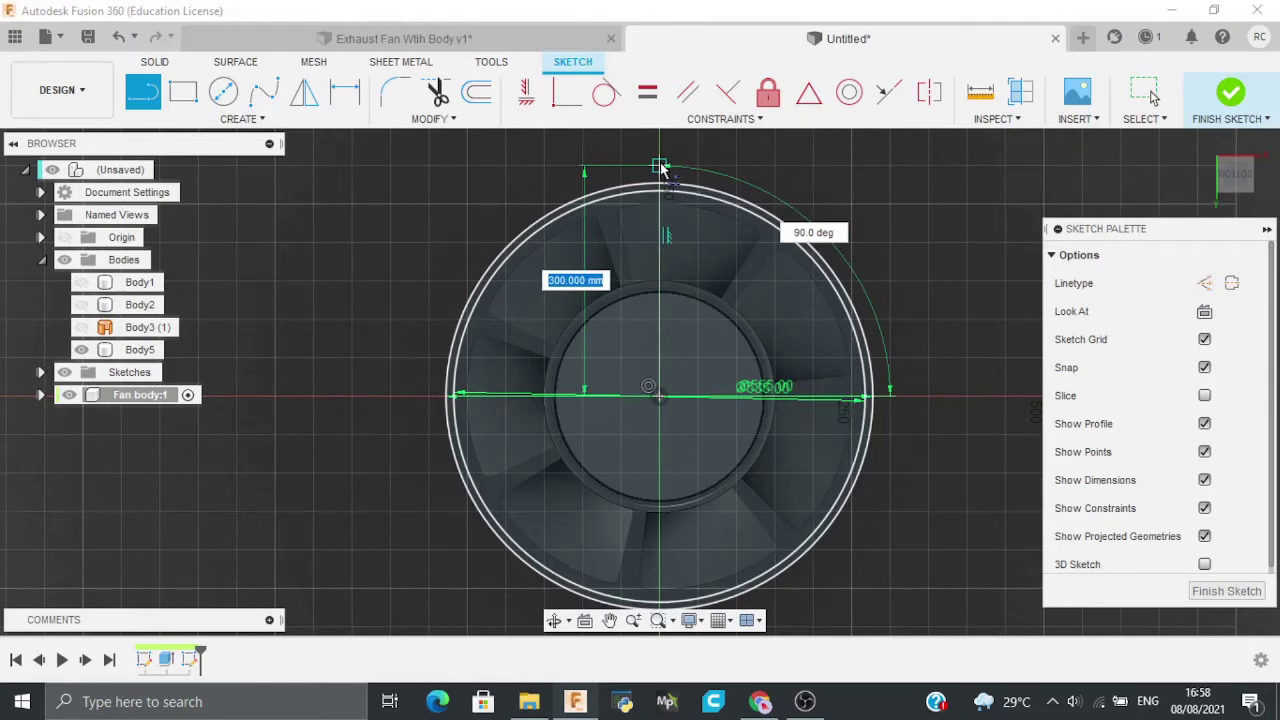
scroll(660, 168, "up", 5)
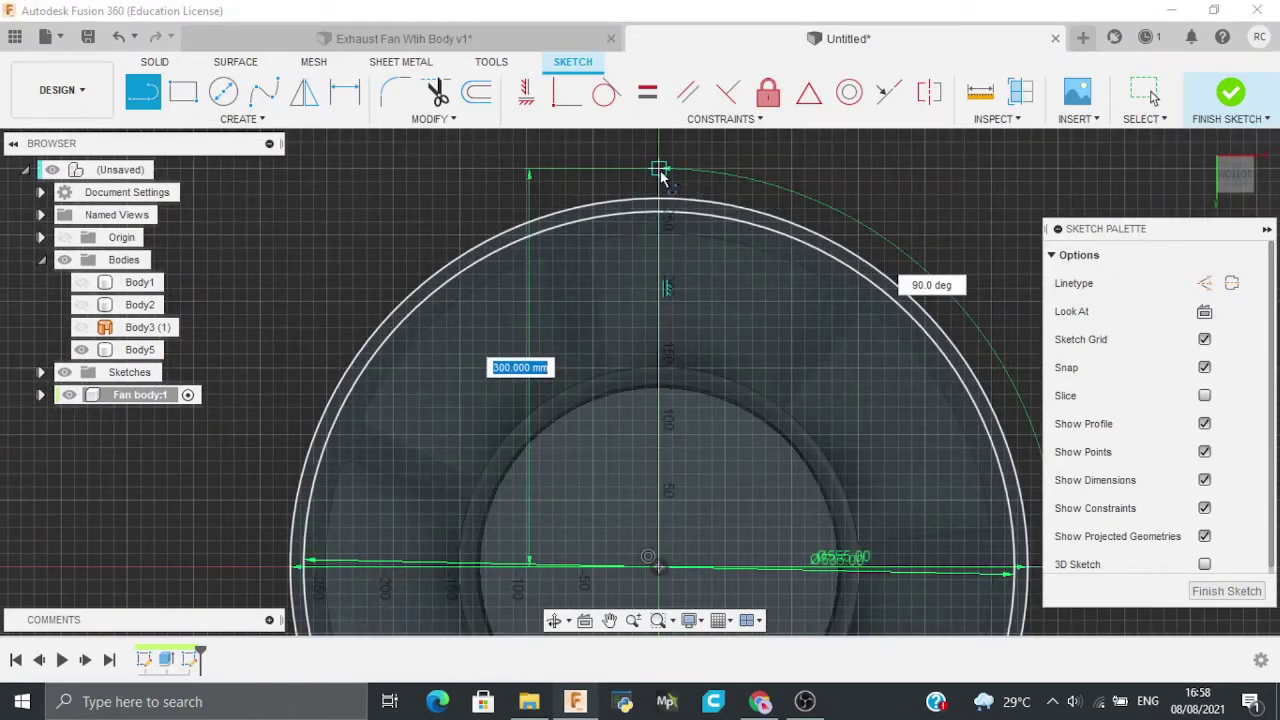
left_click(658, 168)
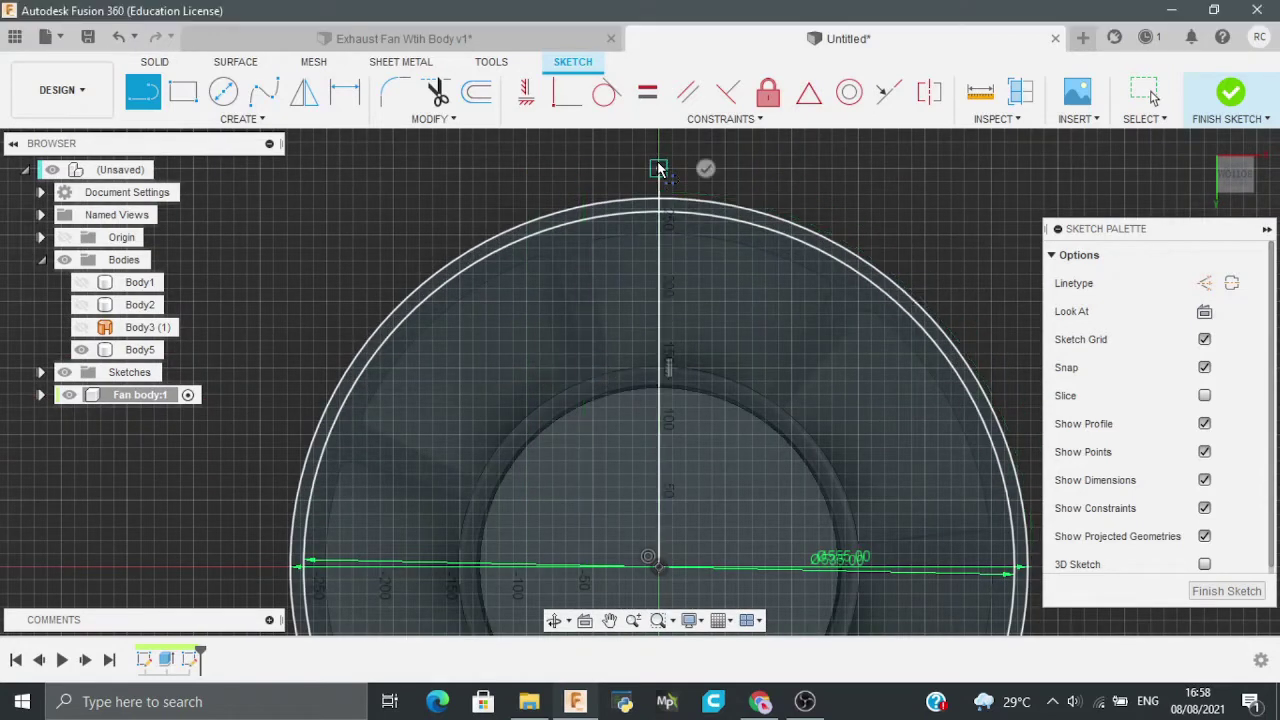
Step: Draw a 300 mm horizontal line from the origin rightward past the outer circle
scroll(682, 357, "down", 3)
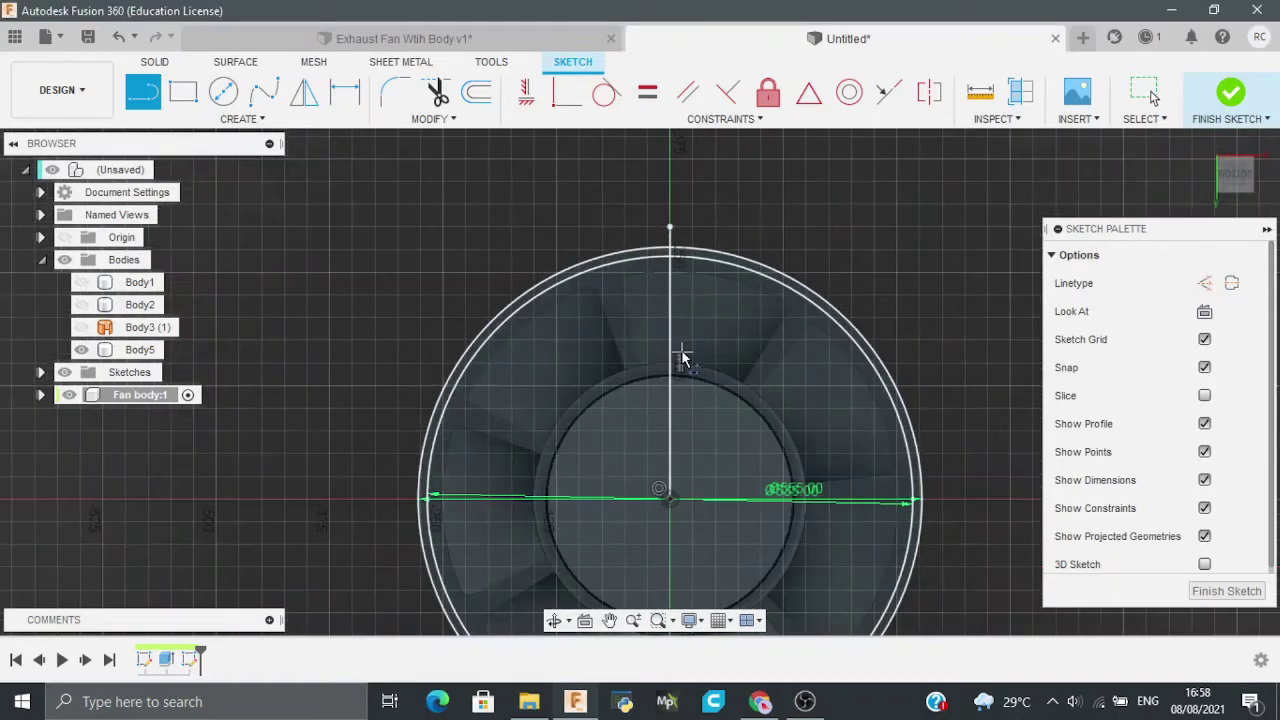
scroll(701, 324, "down", 2)
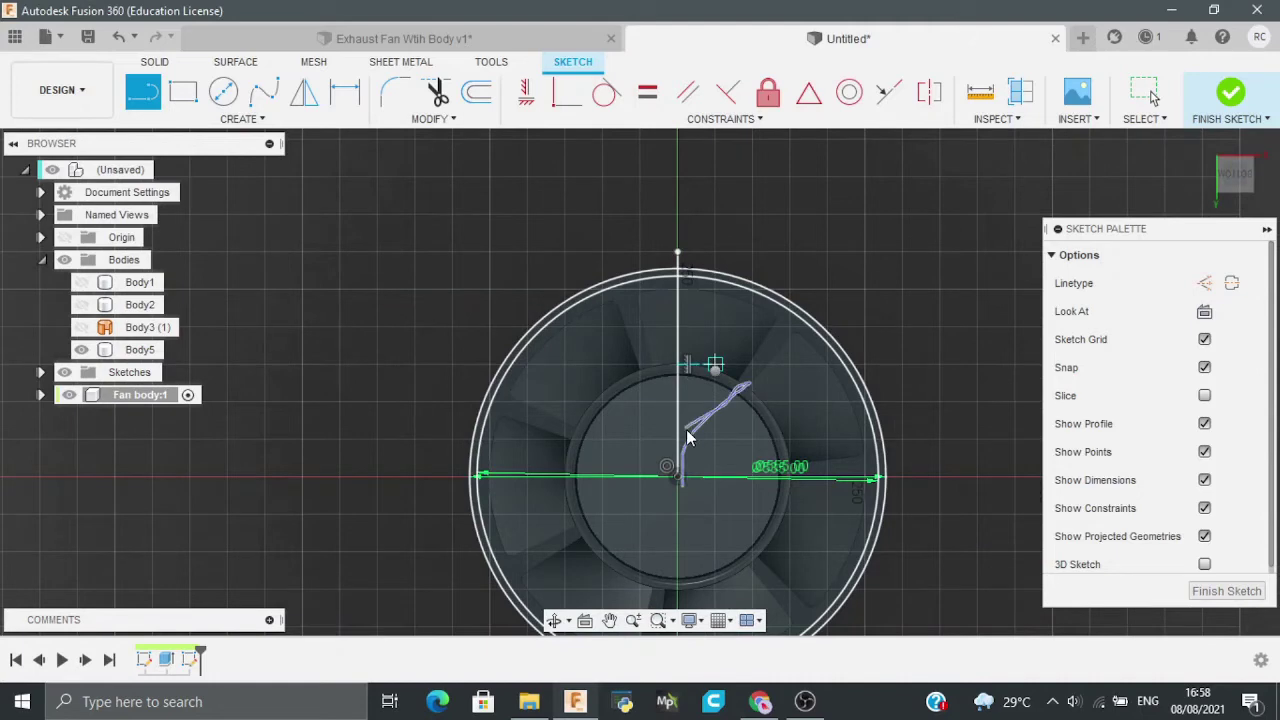
scroll(686, 436, "down", 2)
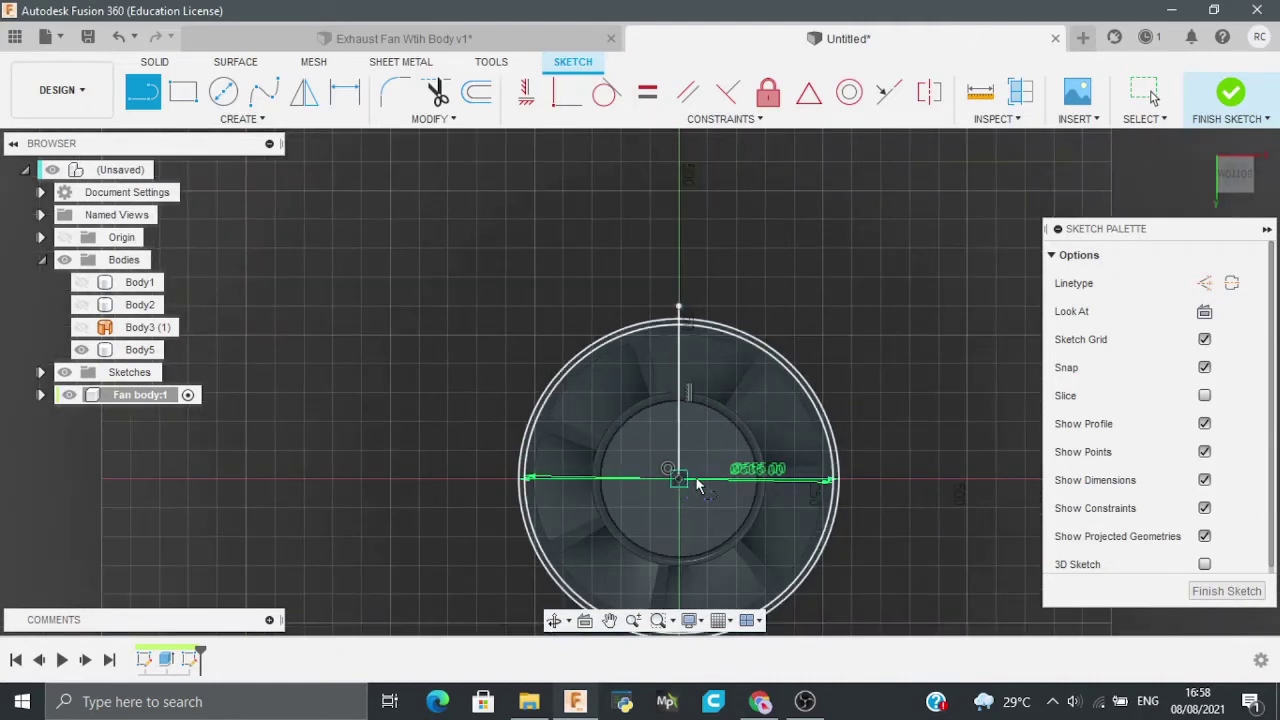
left_click(680, 478)
scroll(852, 484, "up", 5)
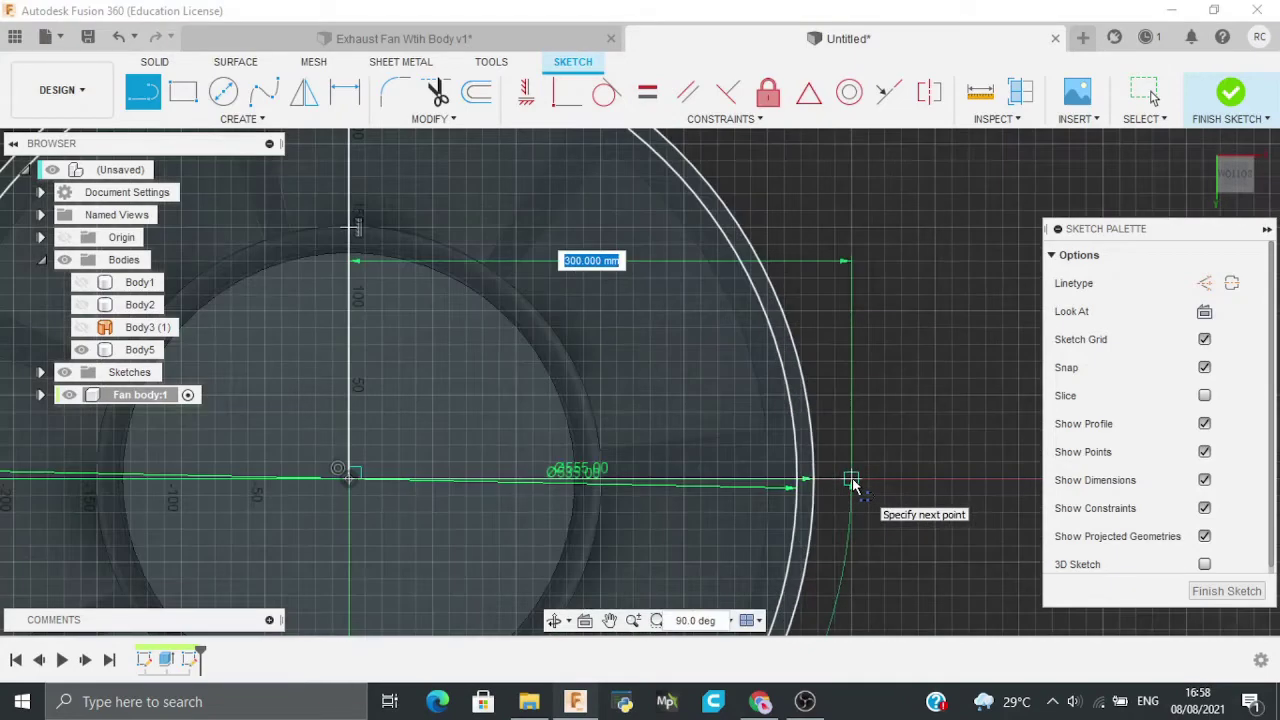
left_click(850, 482)
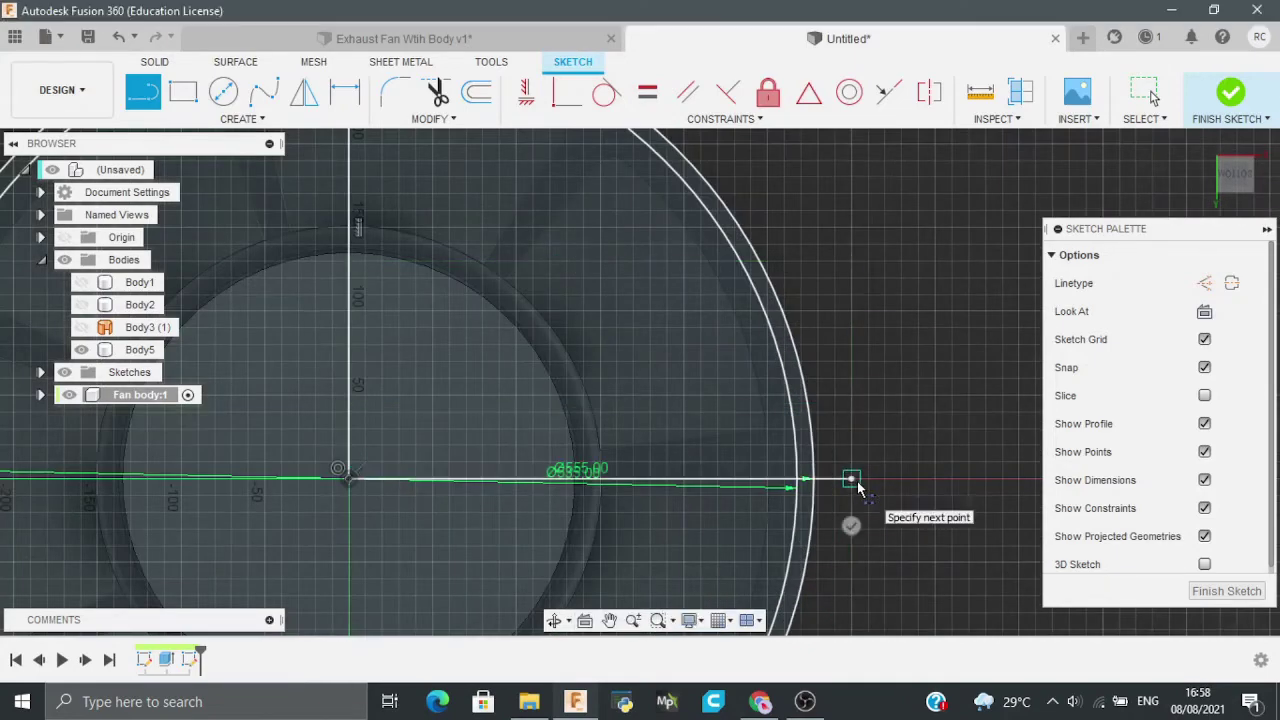
Step: Draw a 300 mm vertical line from the origin downward past the outer circle
scroll(855, 485, "down", 4)
scroll(851, 523, "down", 3)
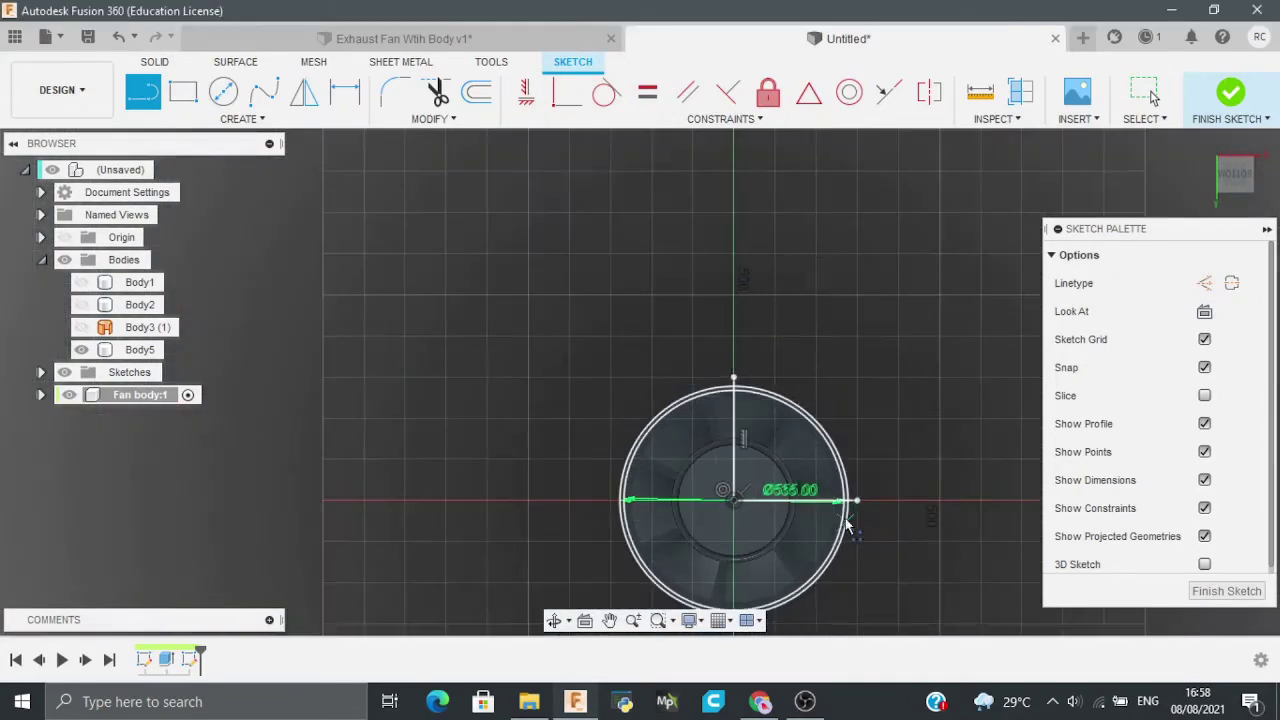
scroll(909, 477, "down", 3)
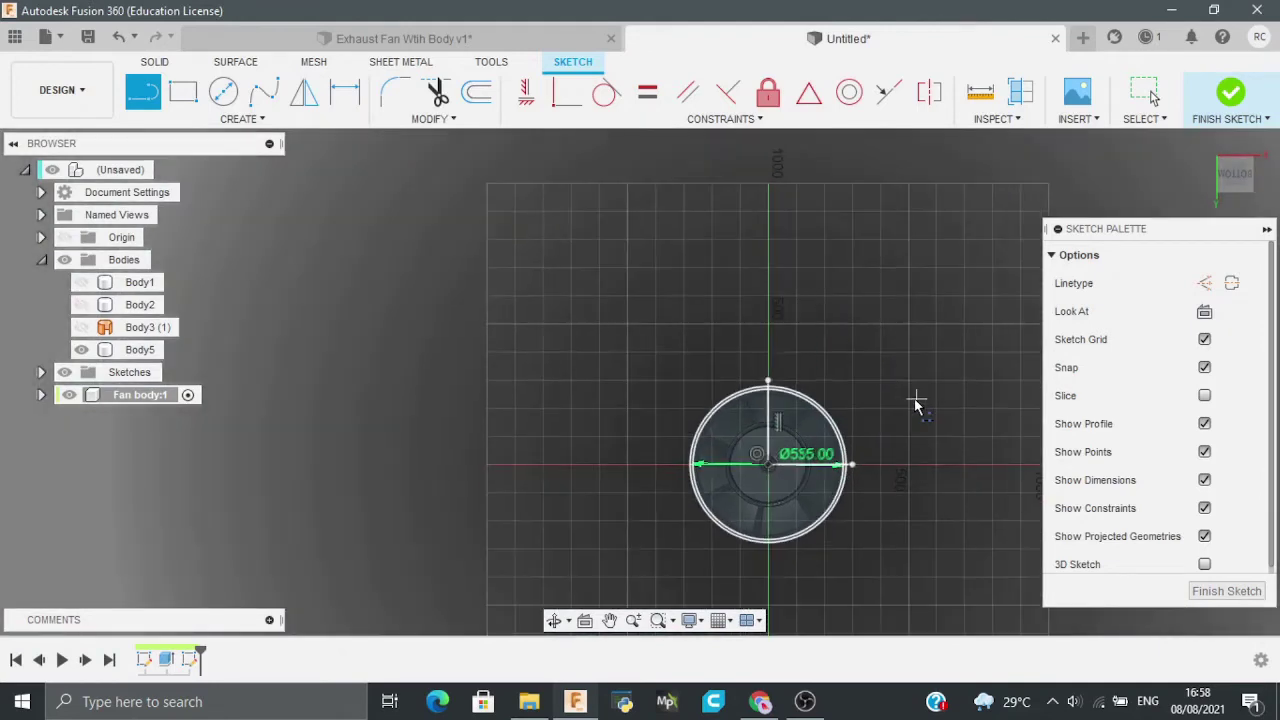
middle_click_drag(914, 400, 755, 300)
scroll(755, 300, "up", 4)
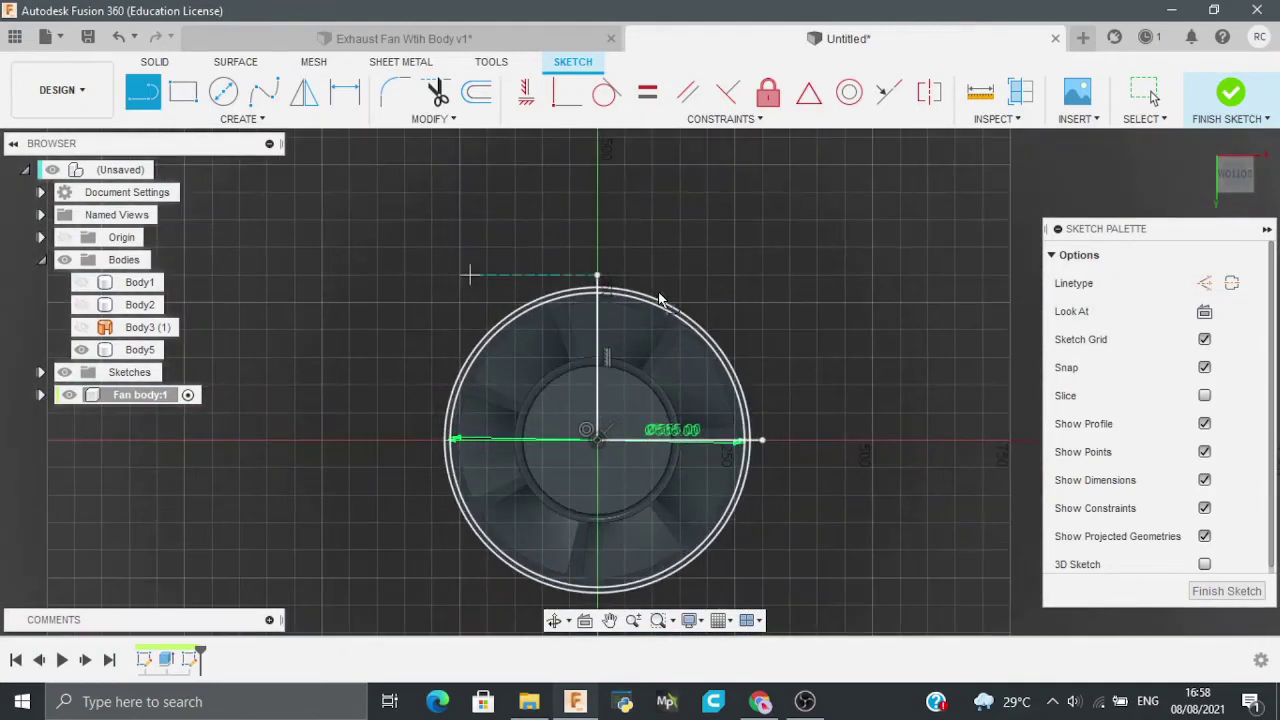
middle_click_drag(601, 525, 608, 425)
left_click(605, 342)
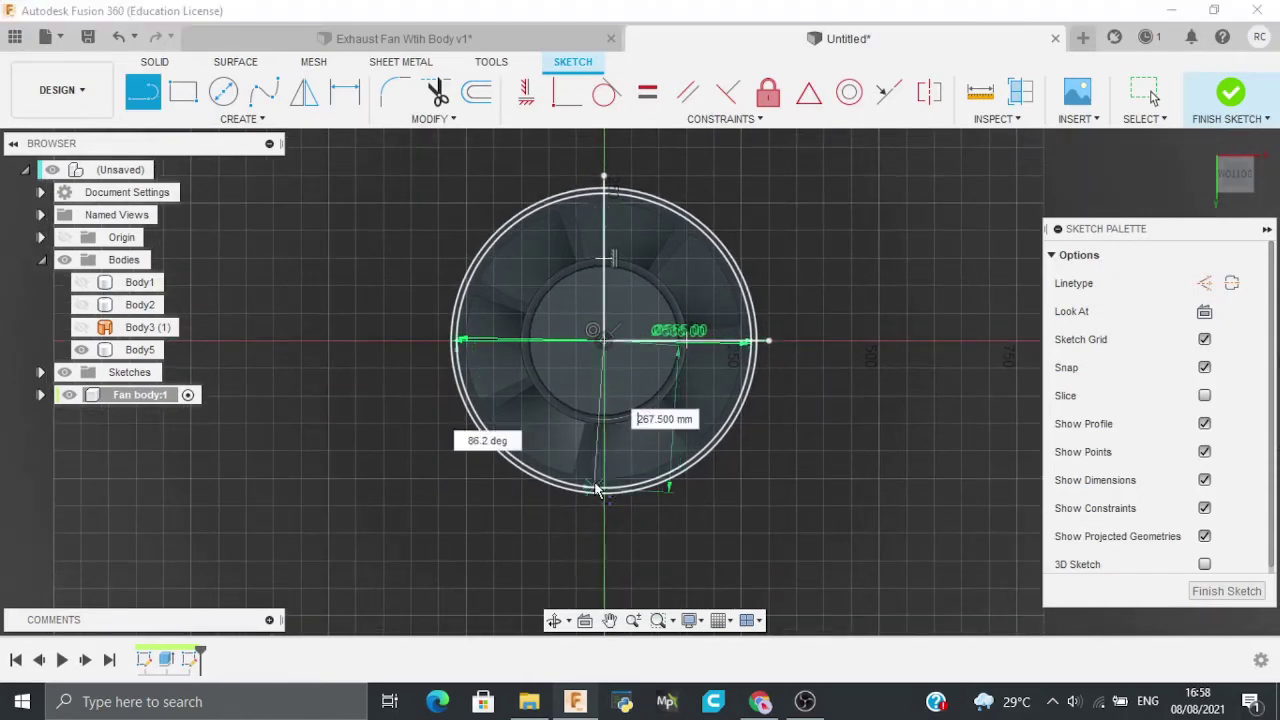
type("300")
key("Tab")
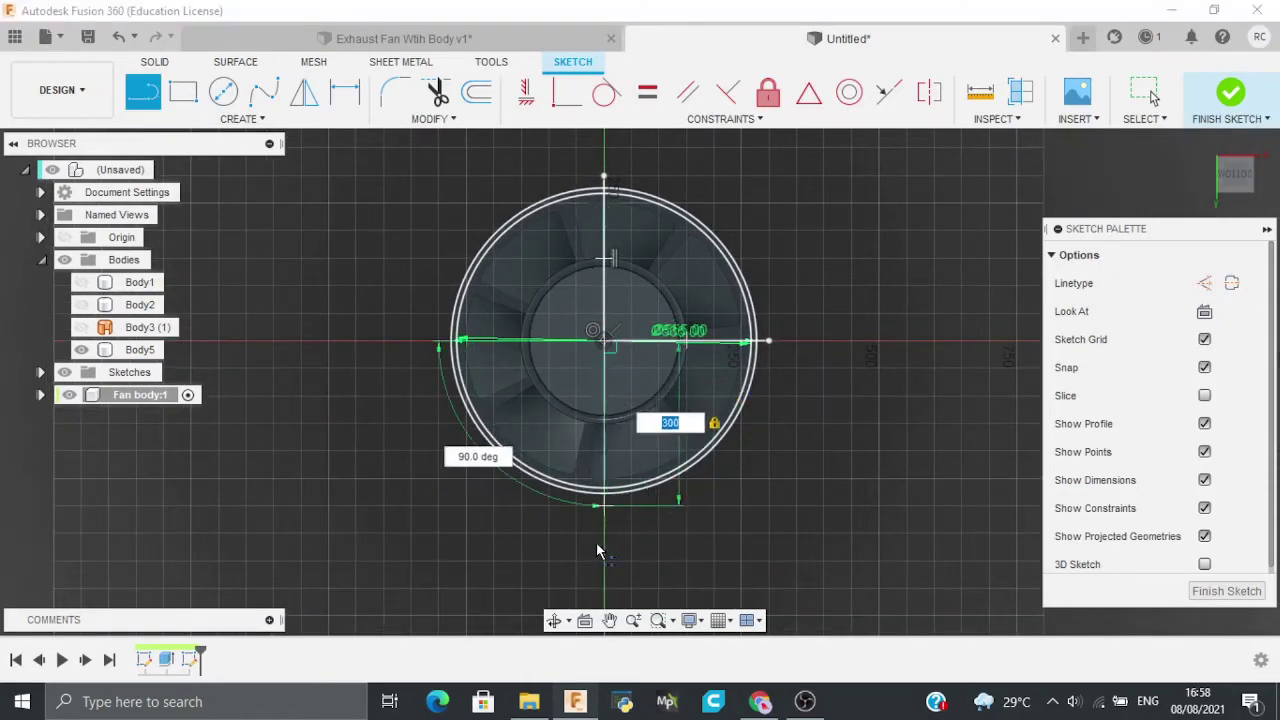
left_click(603, 515)
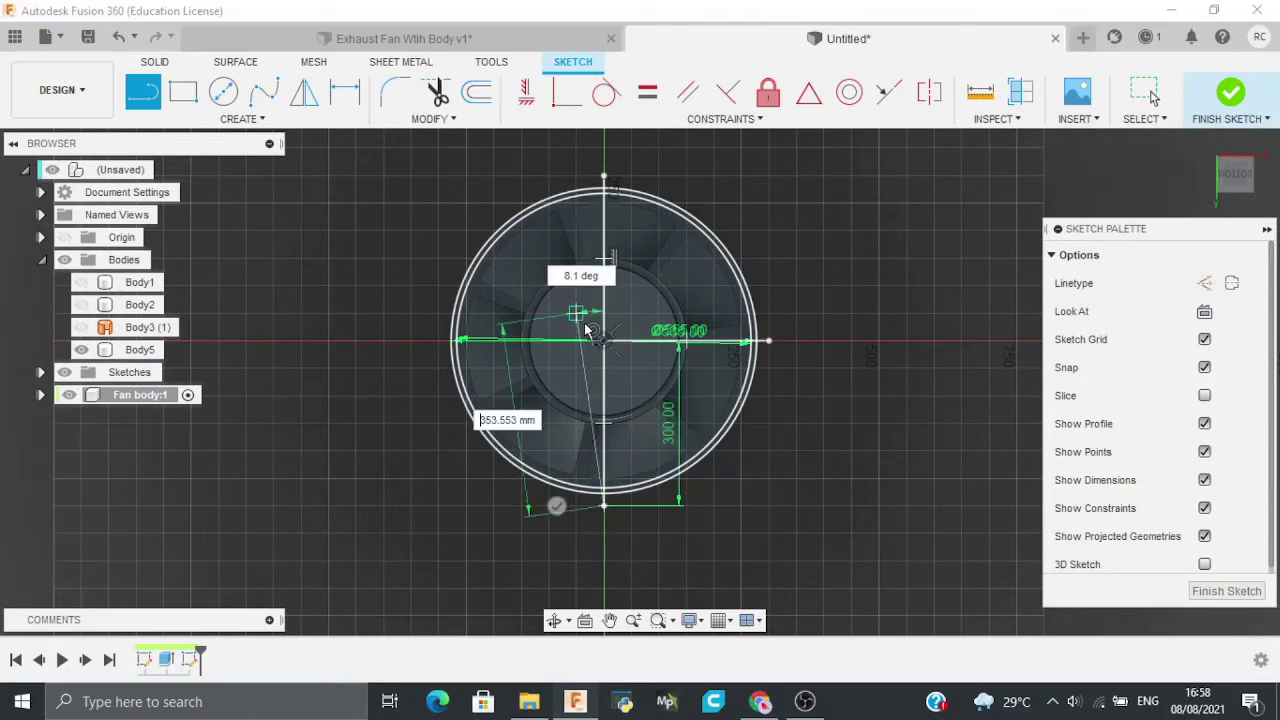
key("Escape")
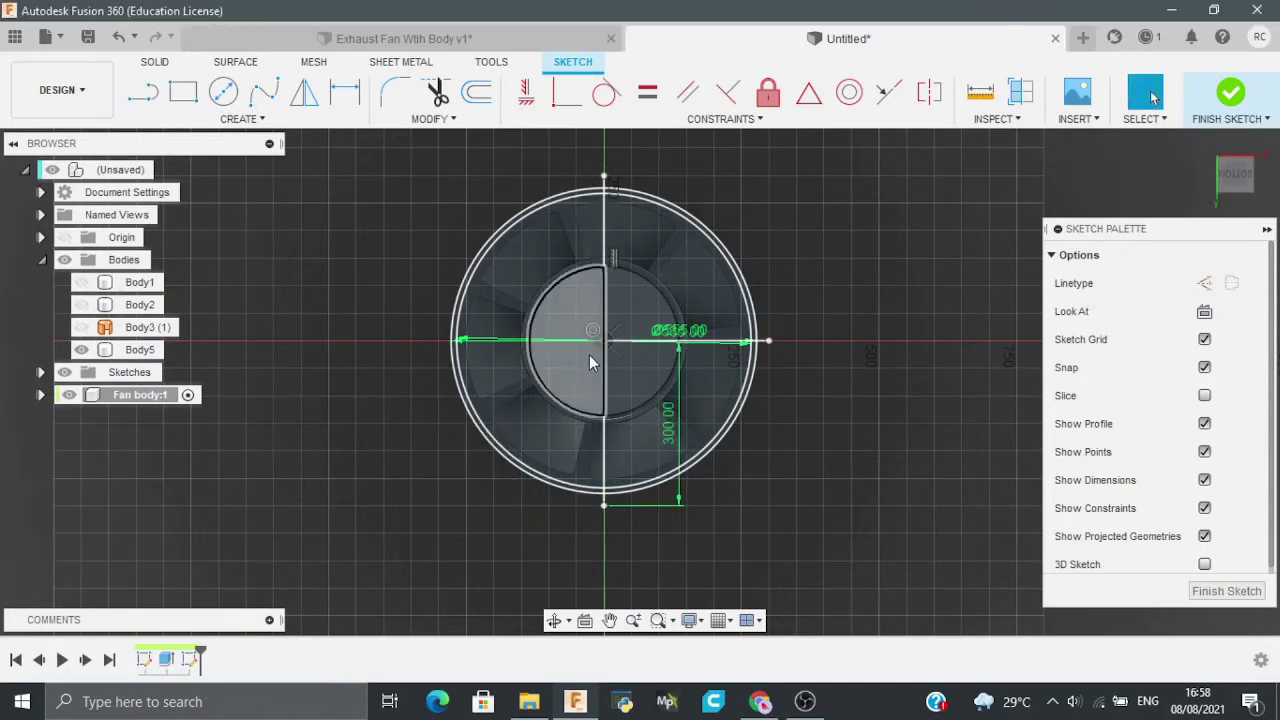
Step: Draw a 300 mm horizontal line from the origin leftward past the outer circle
key("l")
left_click(603, 341)
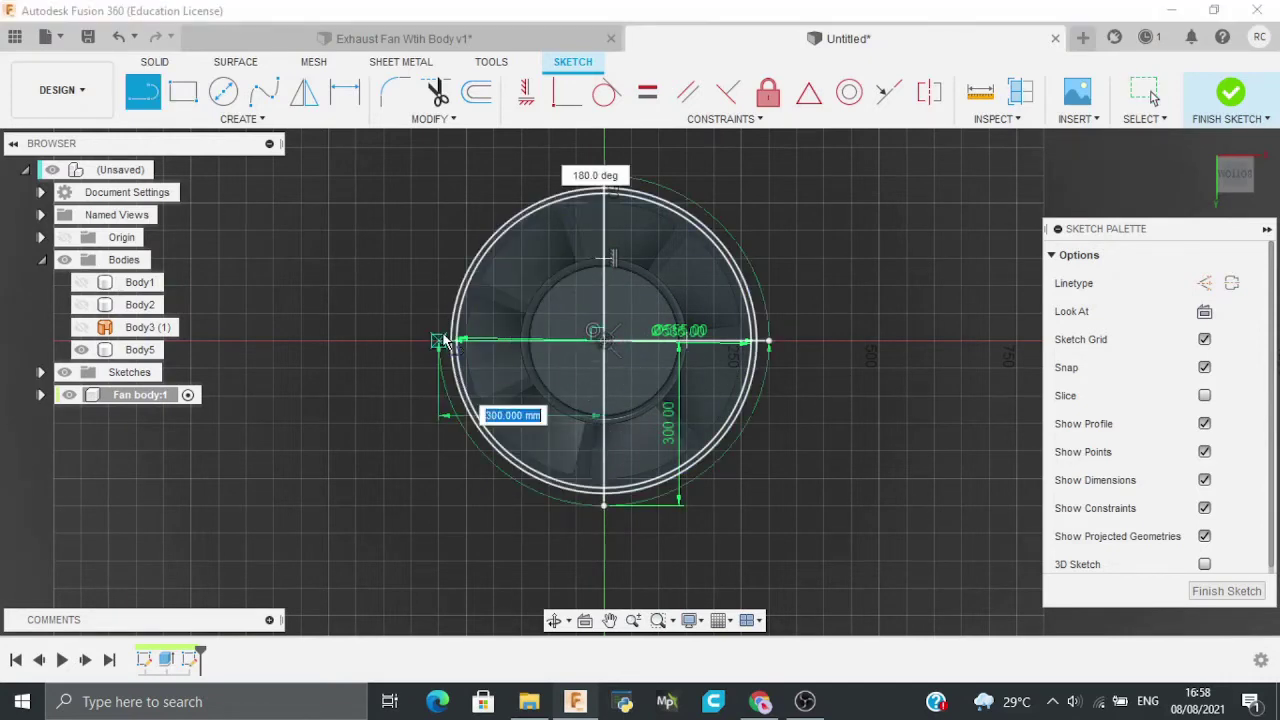
left_click(441, 341)
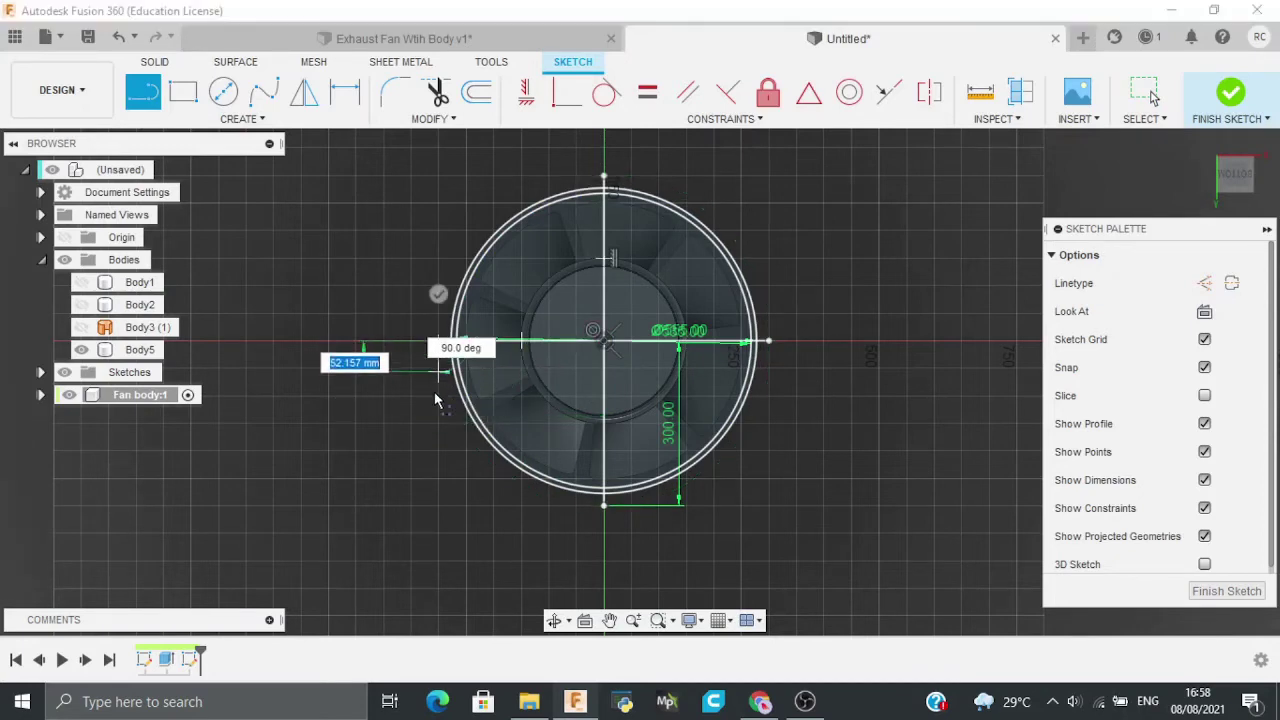
Step: Outline a closed square around the circles, passing through the outer endpoints of the four 300 mm lines
left_click(438, 505)
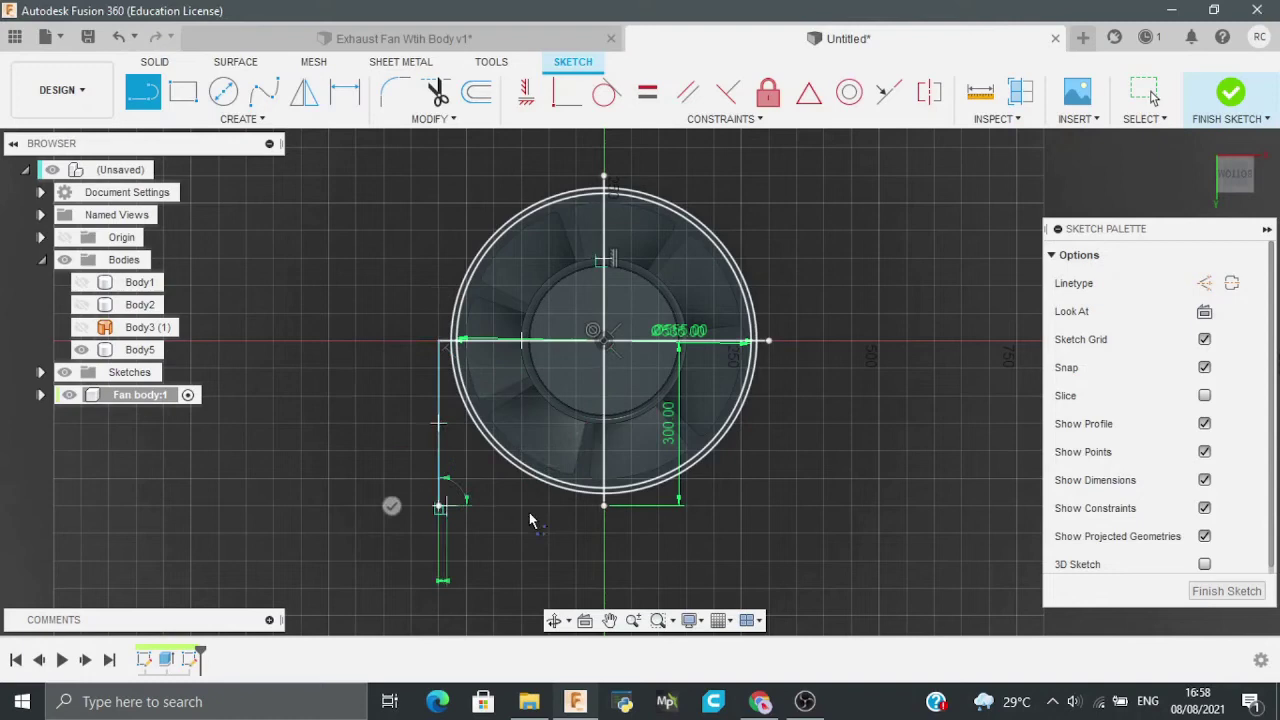
left_click(604, 506)
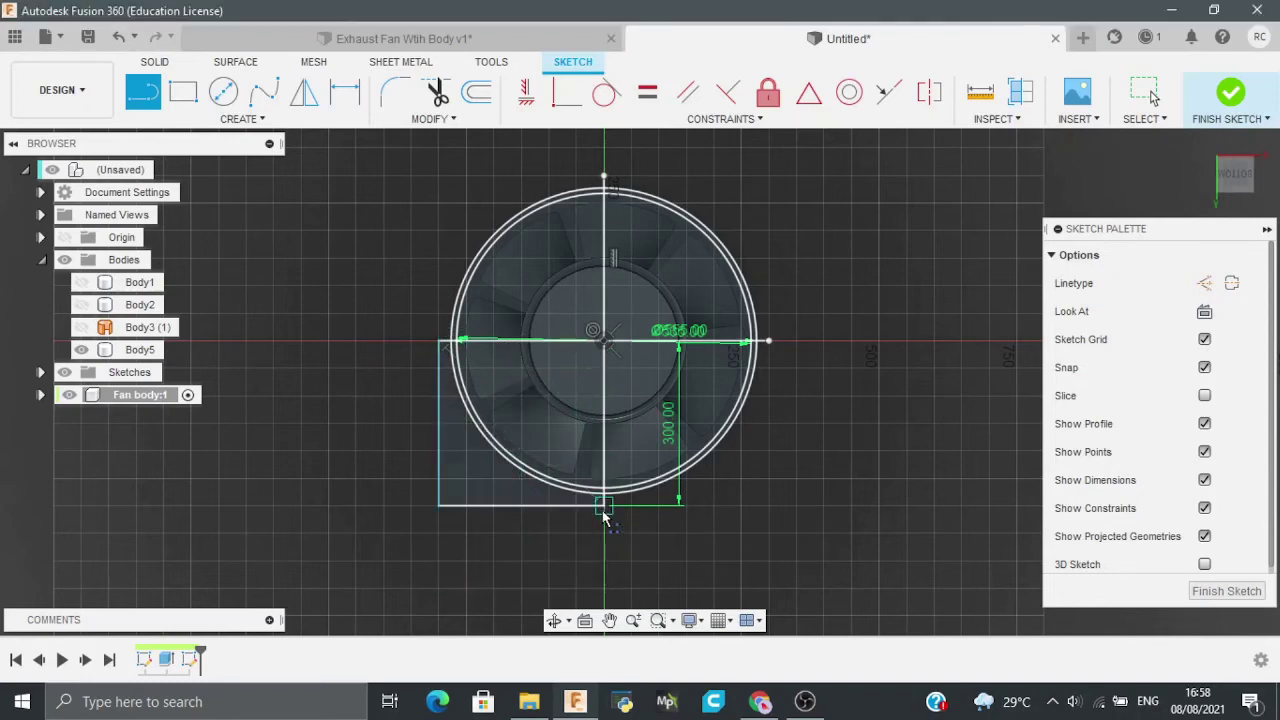
left_click(768, 505)
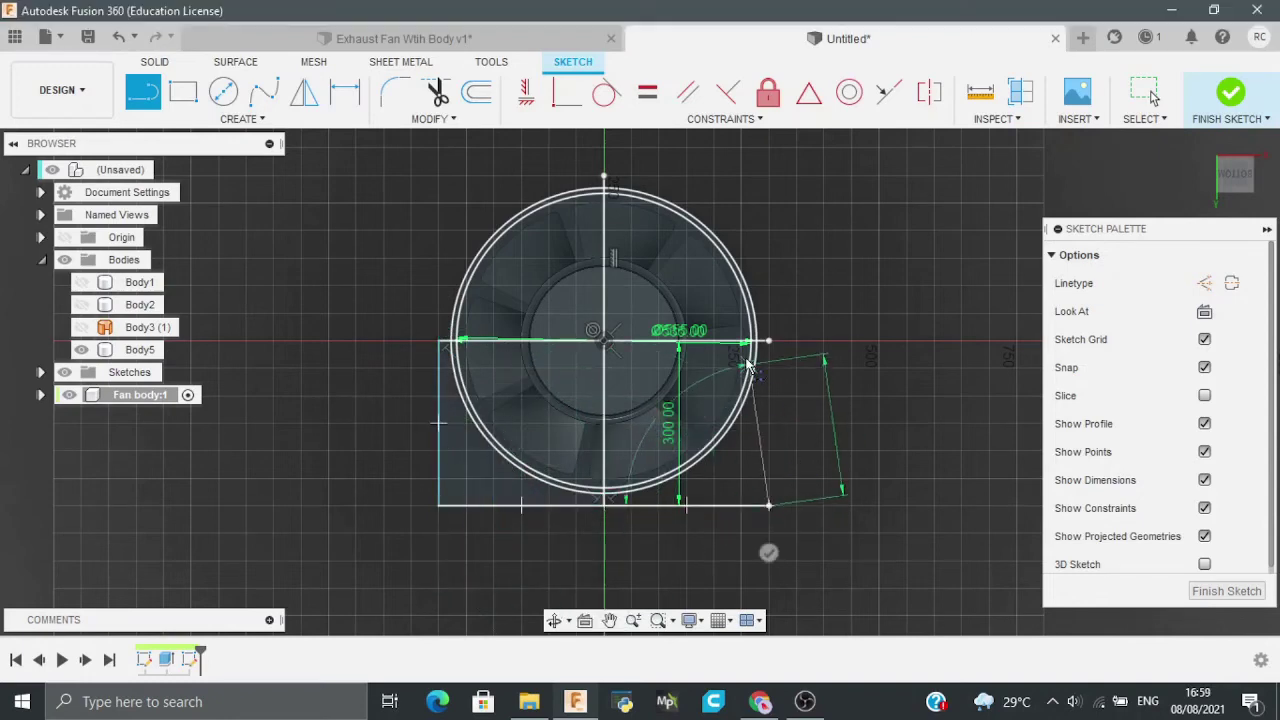
left_click(769, 342)
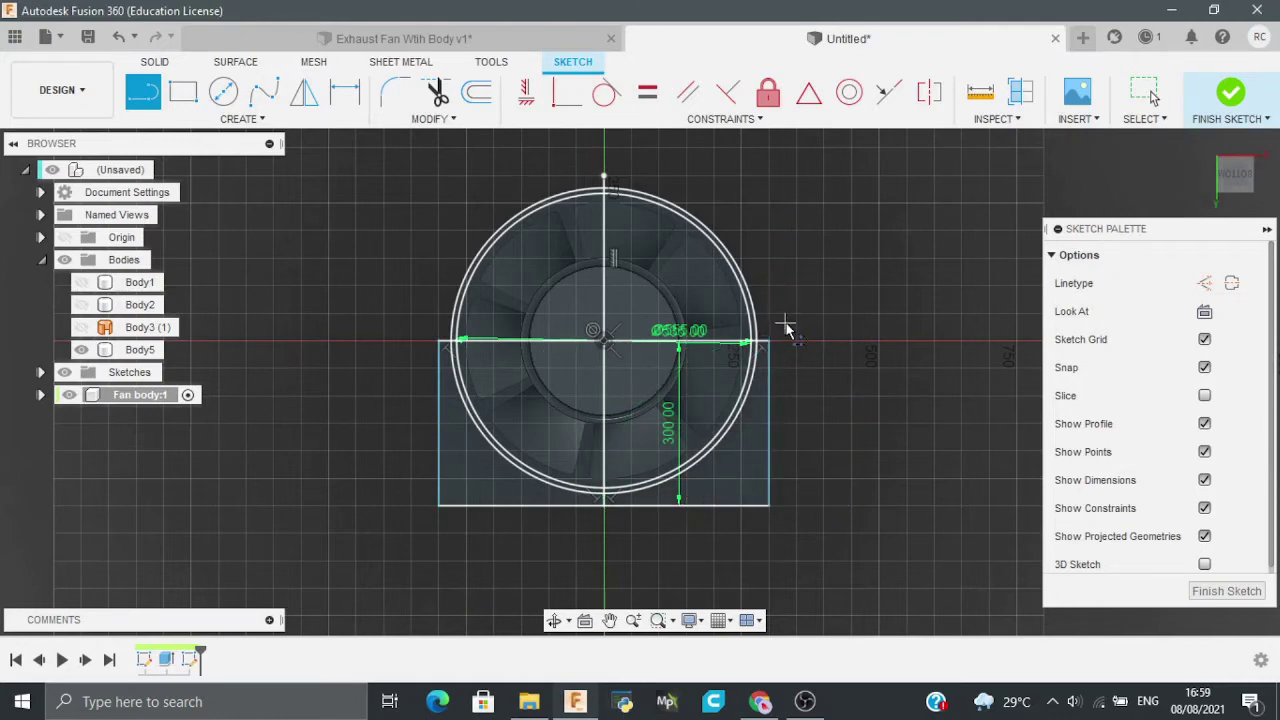
left_click(768, 176)
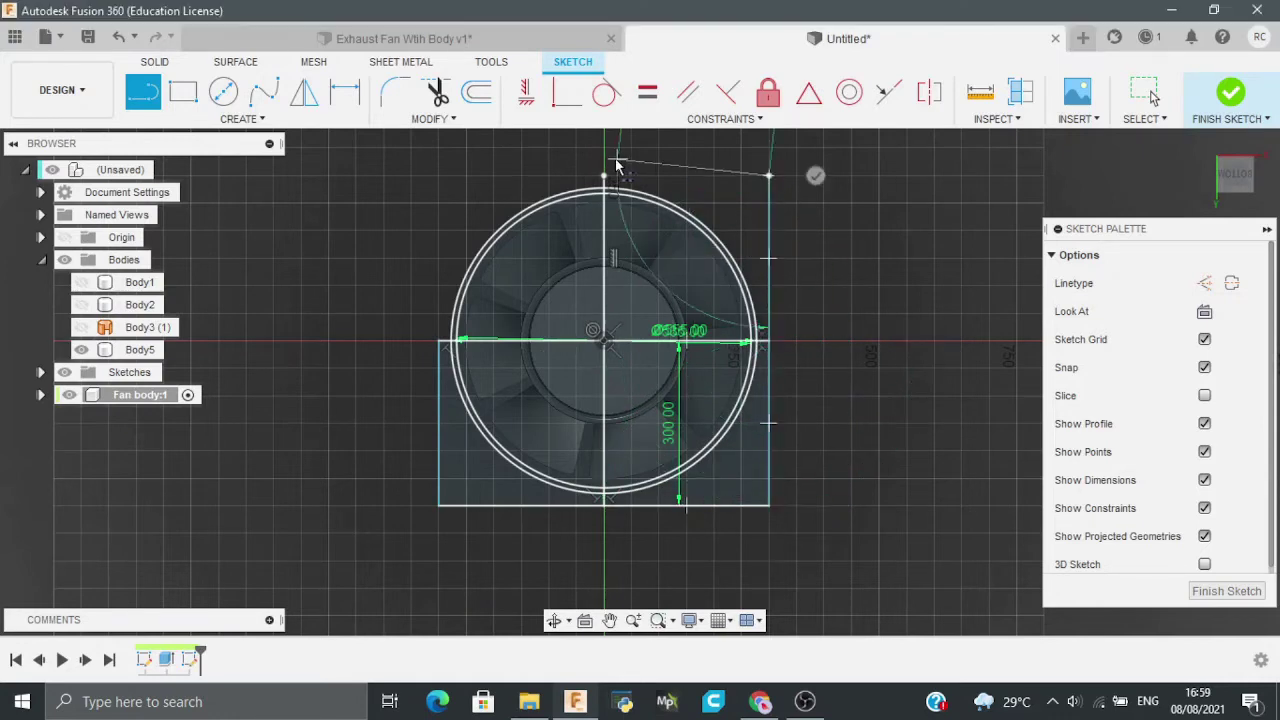
left_click(607, 186)
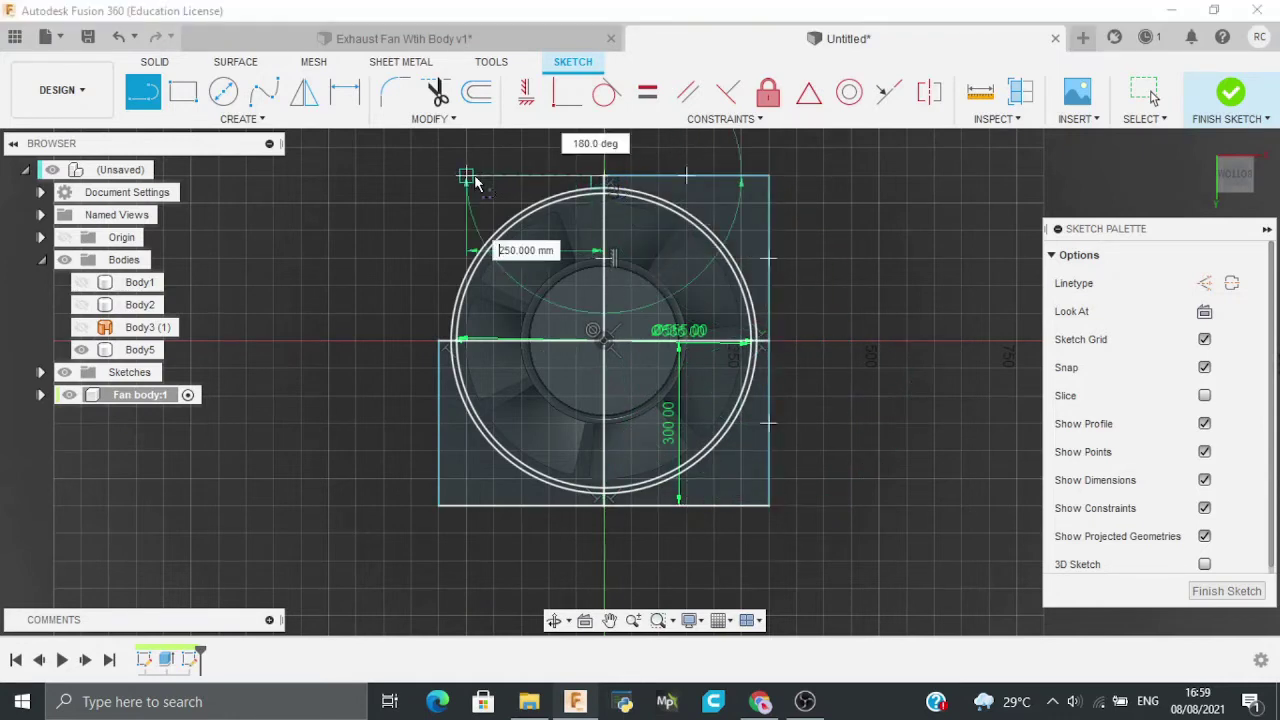
left_click(438, 177)
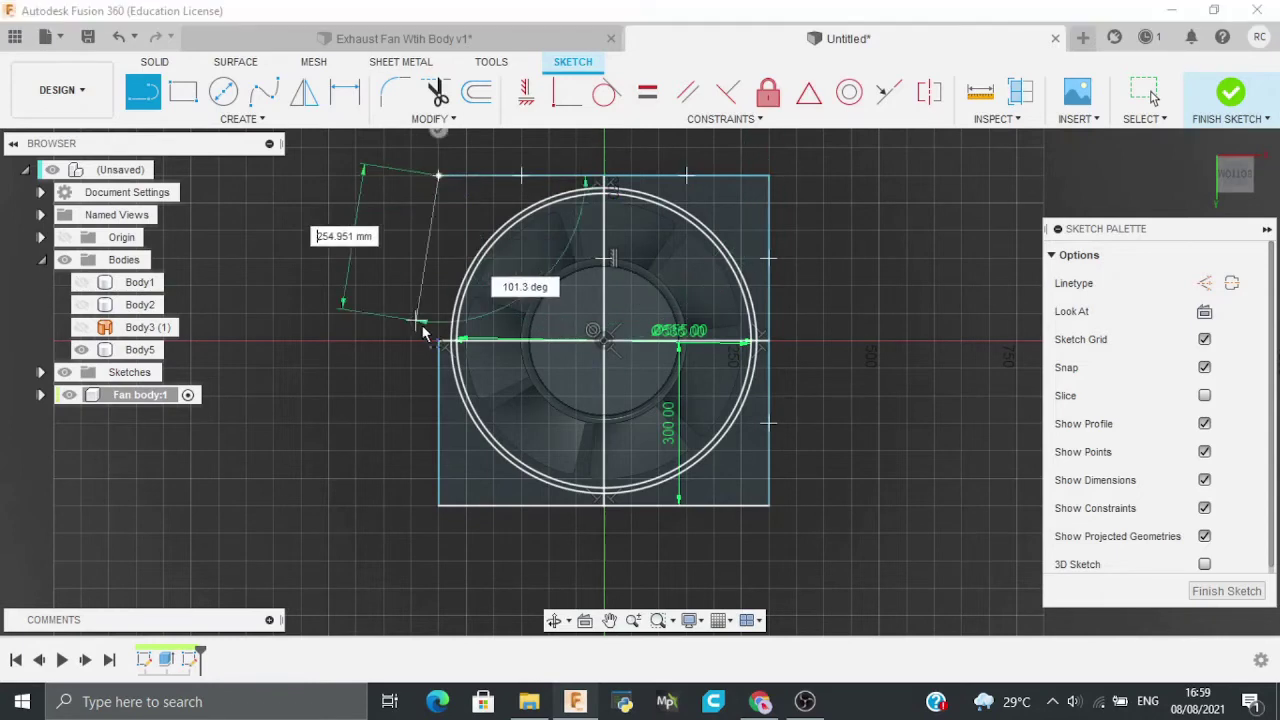
left_click(439, 341)
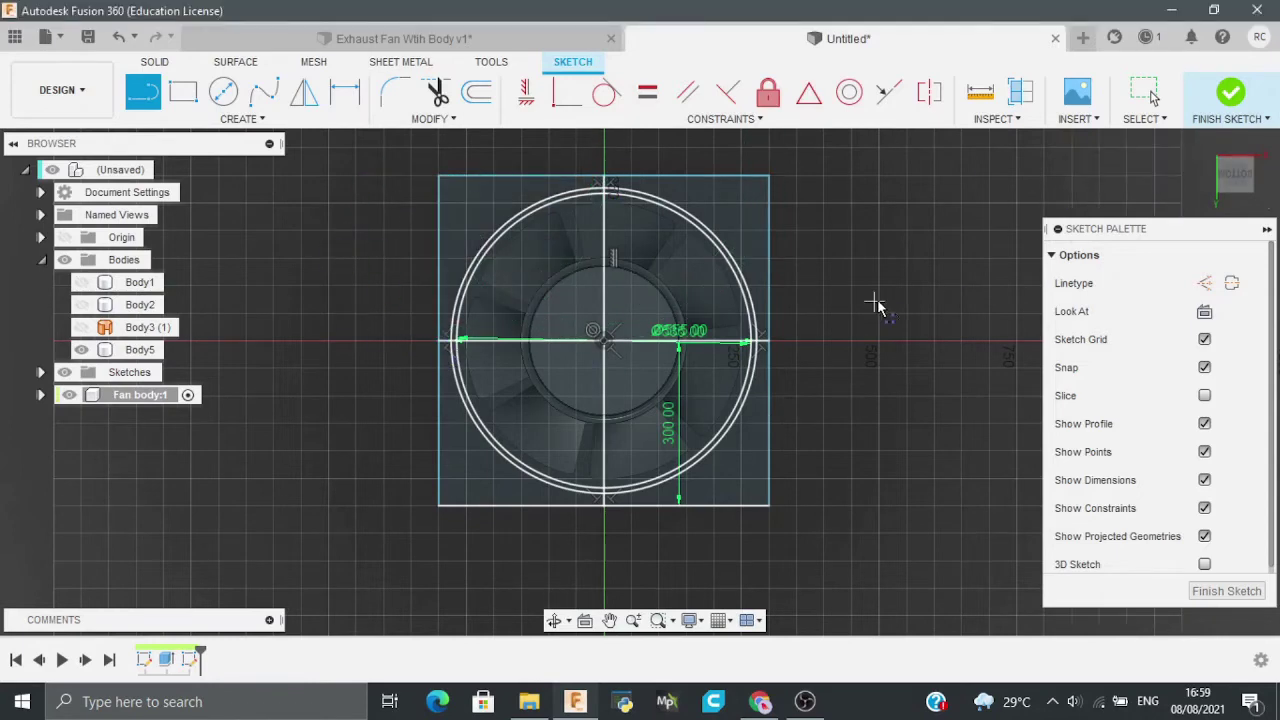
Step: Examine the frame's outline and corners from the front in the finished reference design, and return to the fan body sketch
left_click(395, 38)
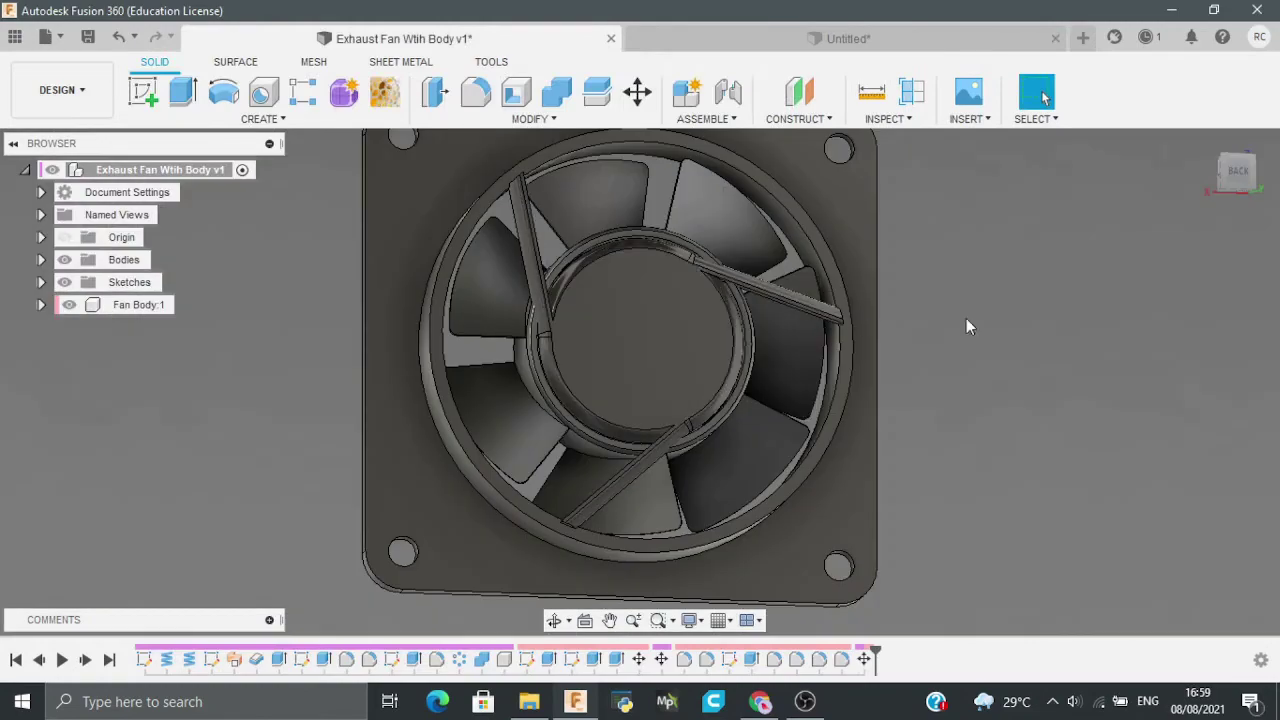
left_click_drag(1225, 195, 1040, 200)
middle_click_drag(640, 360, 660, 365, "shift")
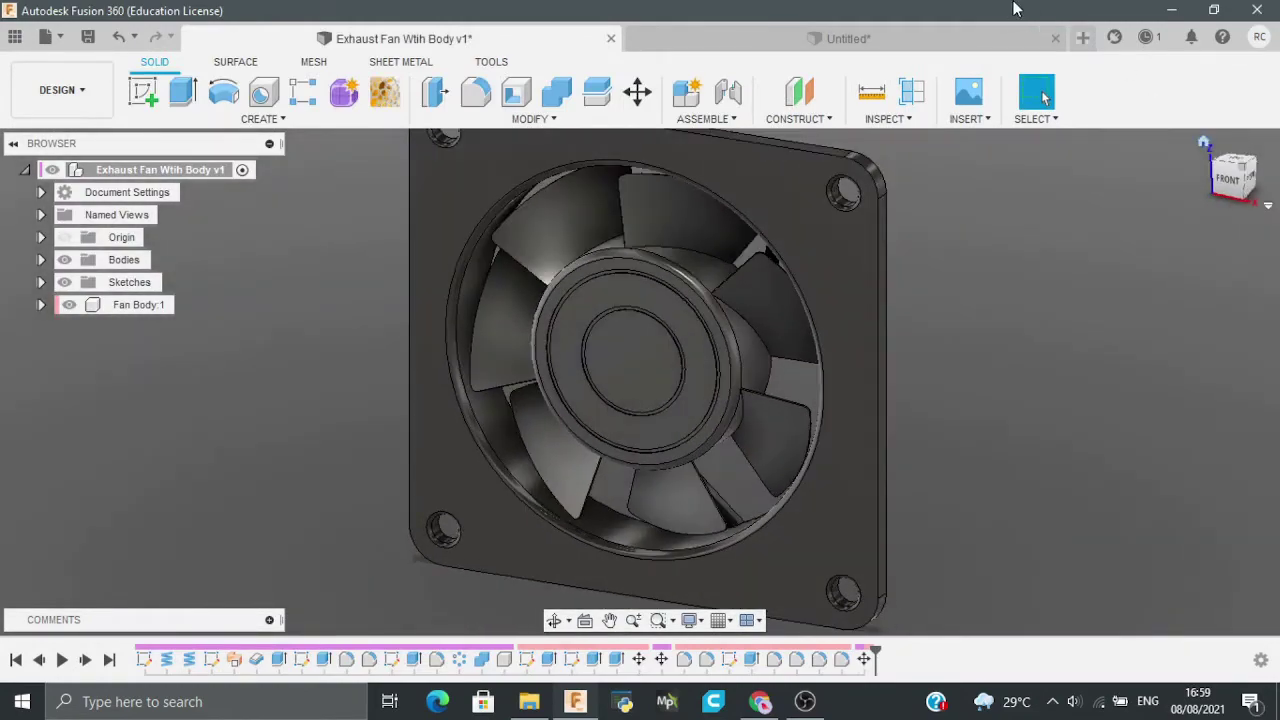
left_click(873, 39)
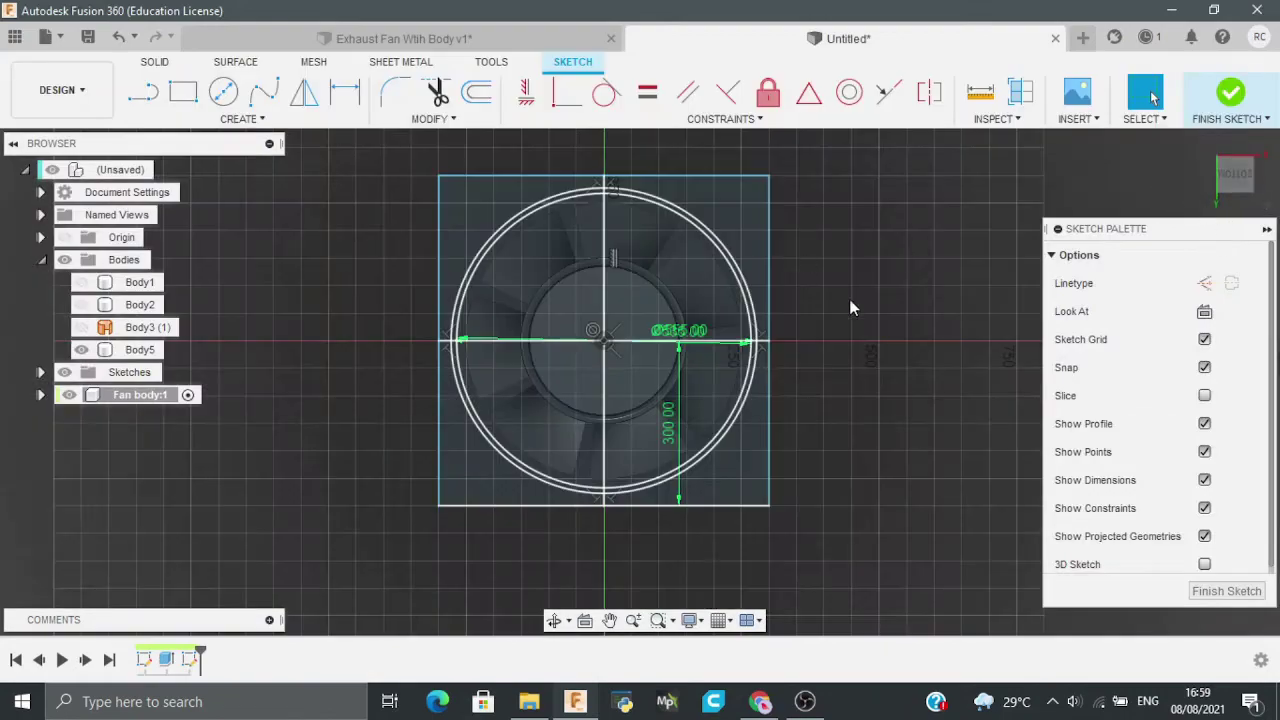
Step: Round all four corners of the square outline with 50 mm sketch fillets
scroll(787, 302, "up", 3)
scroll(911, 248, "down", 2)
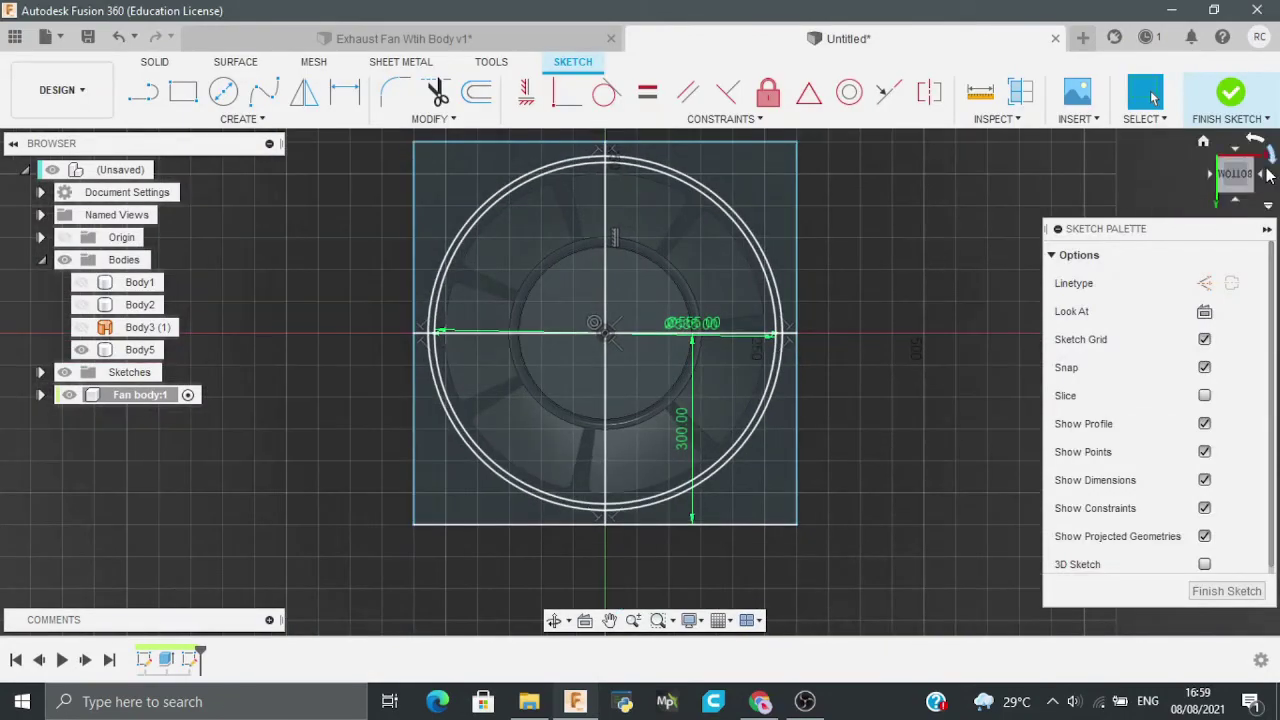
left_click_drag(1240, 196, 1229, 173)
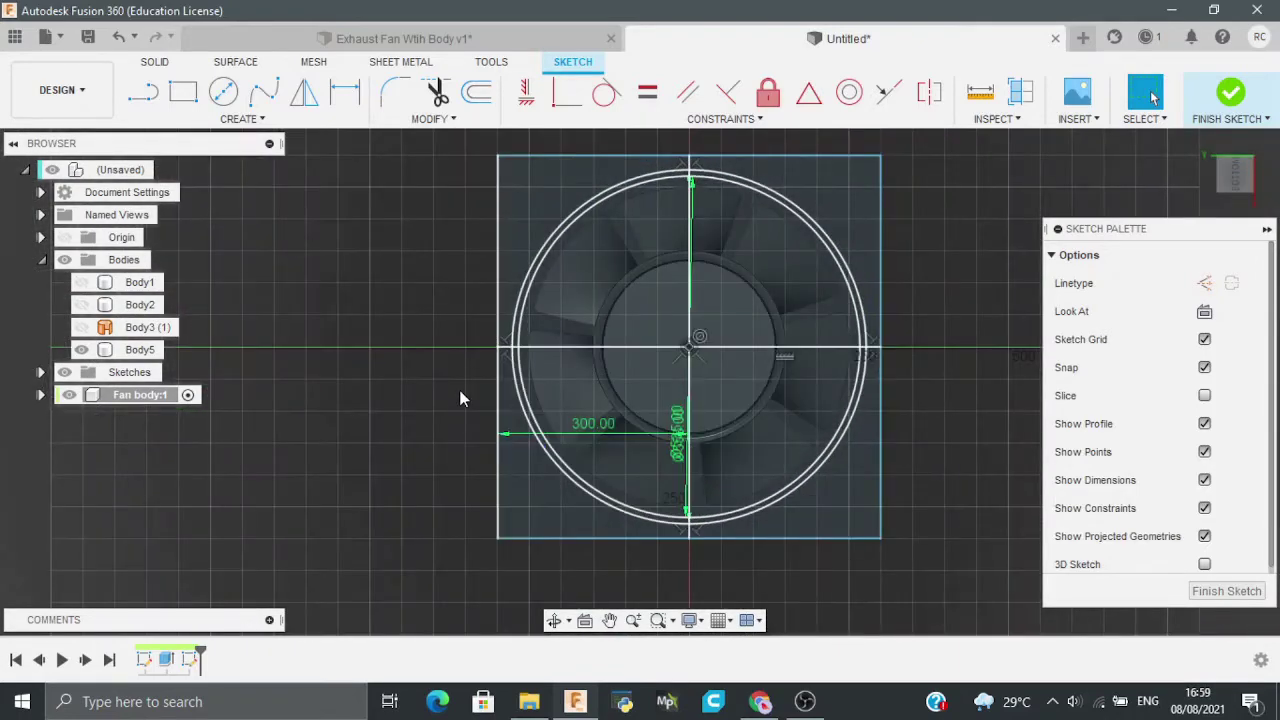
key("f")
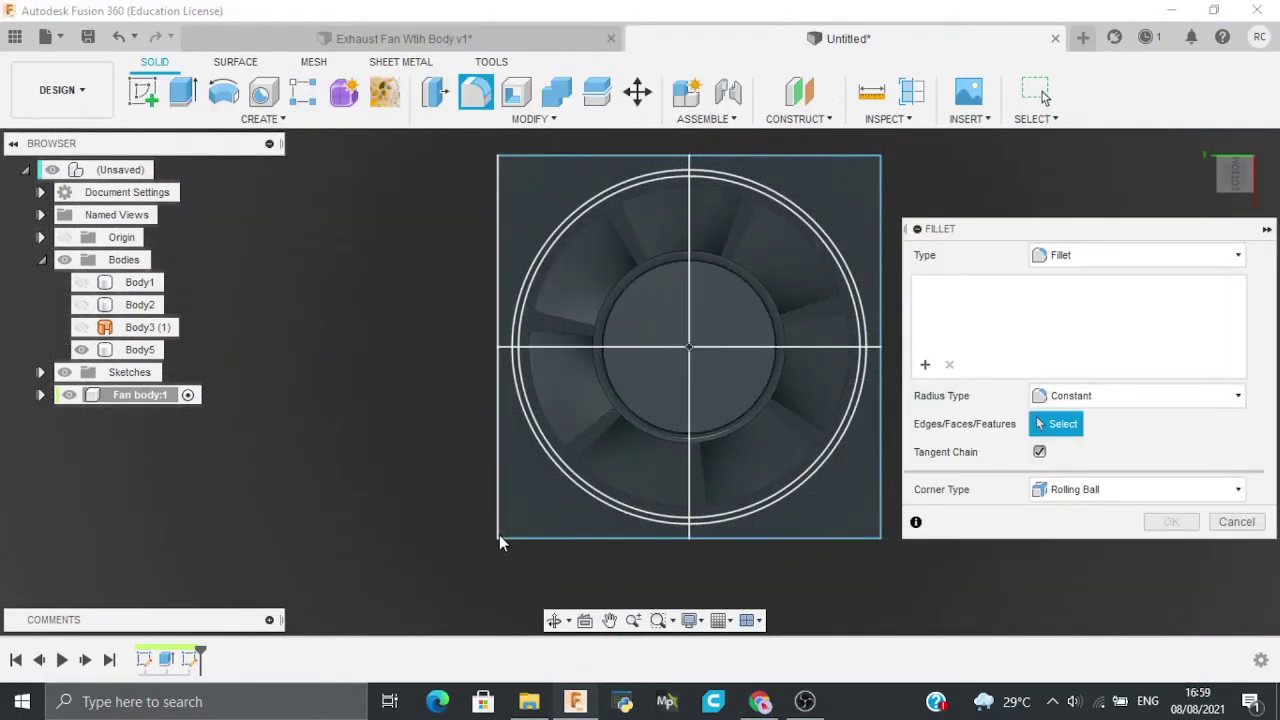
left_click(1237, 521)
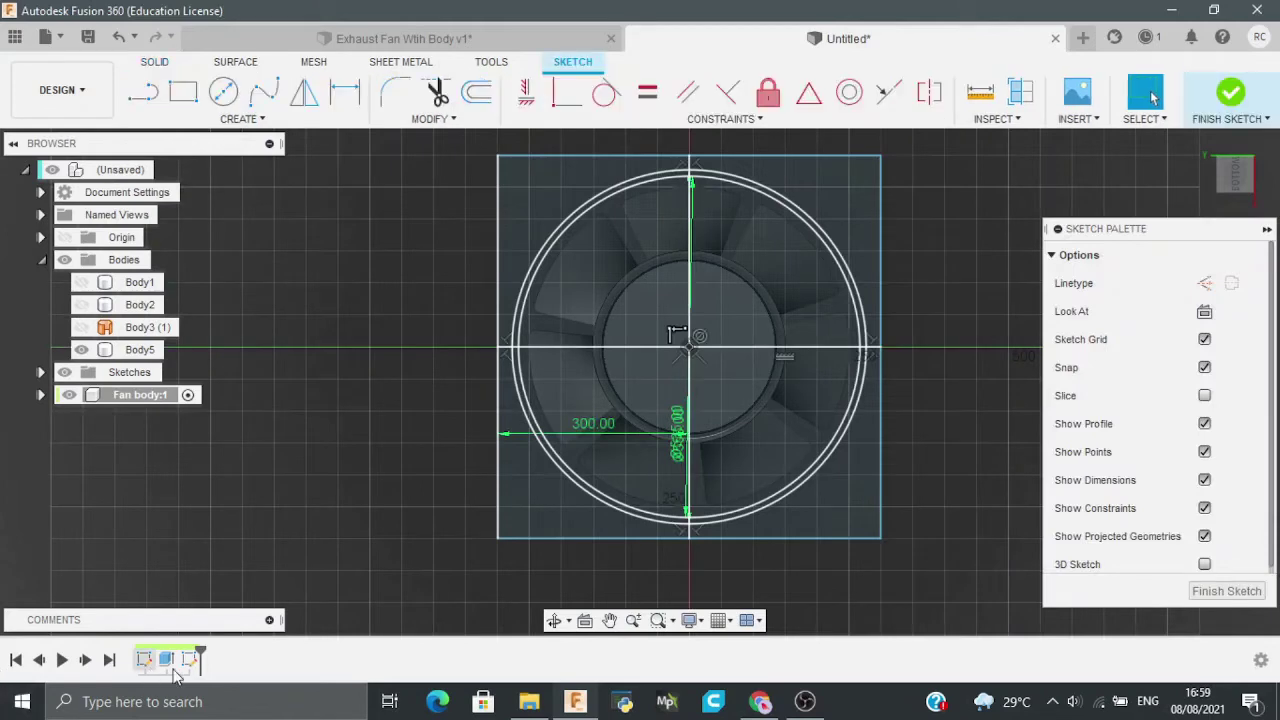
left_click(394, 95)
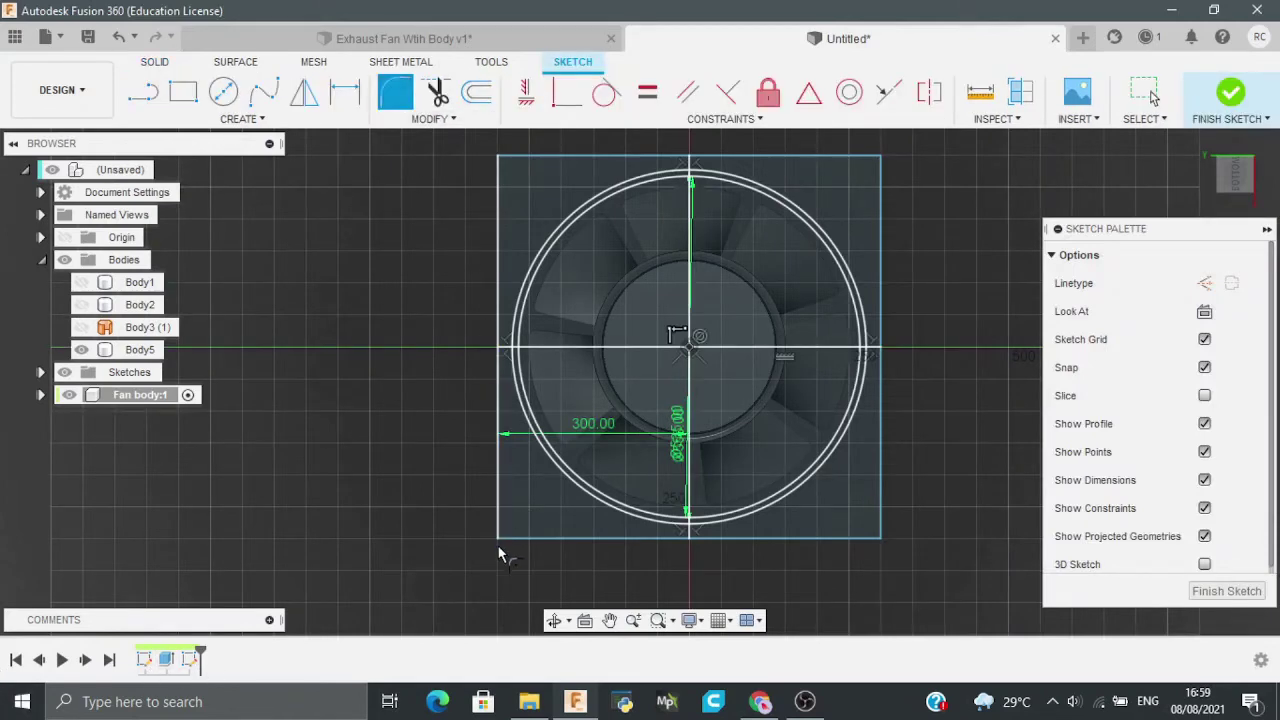
left_click(499, 535)
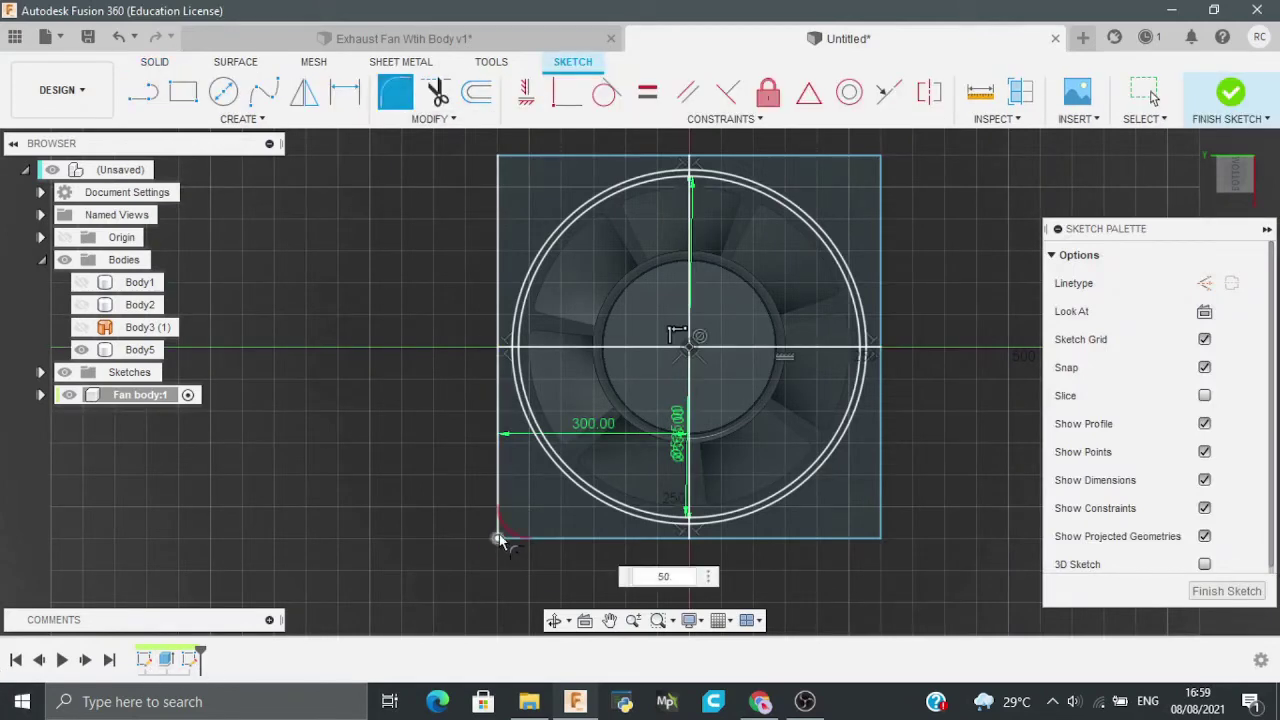
left_click(879, 538)
left_click(882, 158)
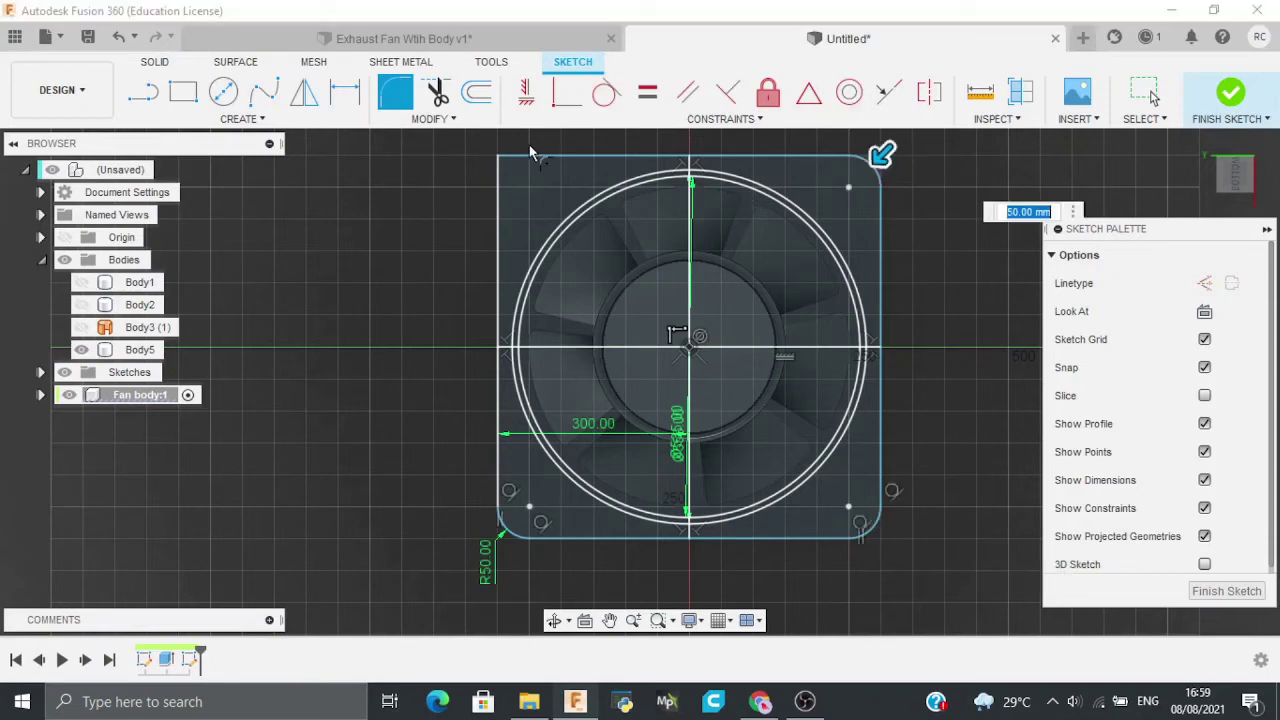
left_click(499, 160)
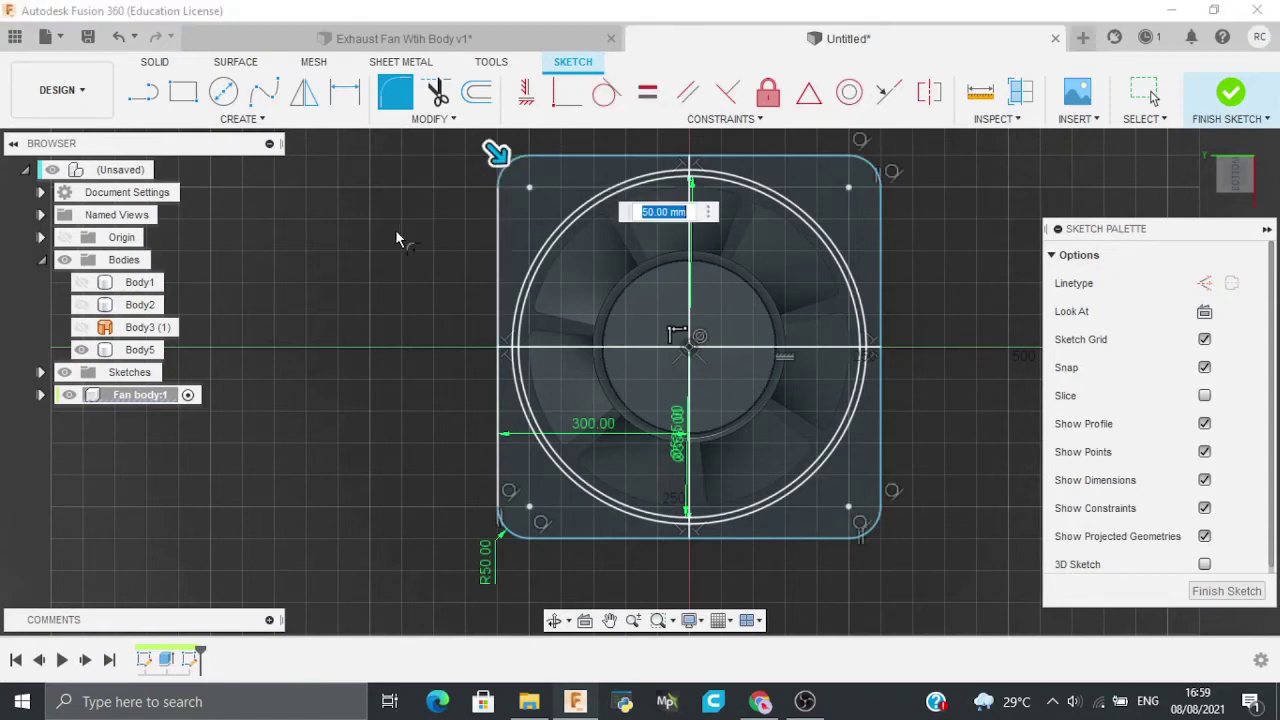
Step: Finish the sketch and set up a two-sided extrusion of the four ring segments between the two large circles
left_click(1222, 117)
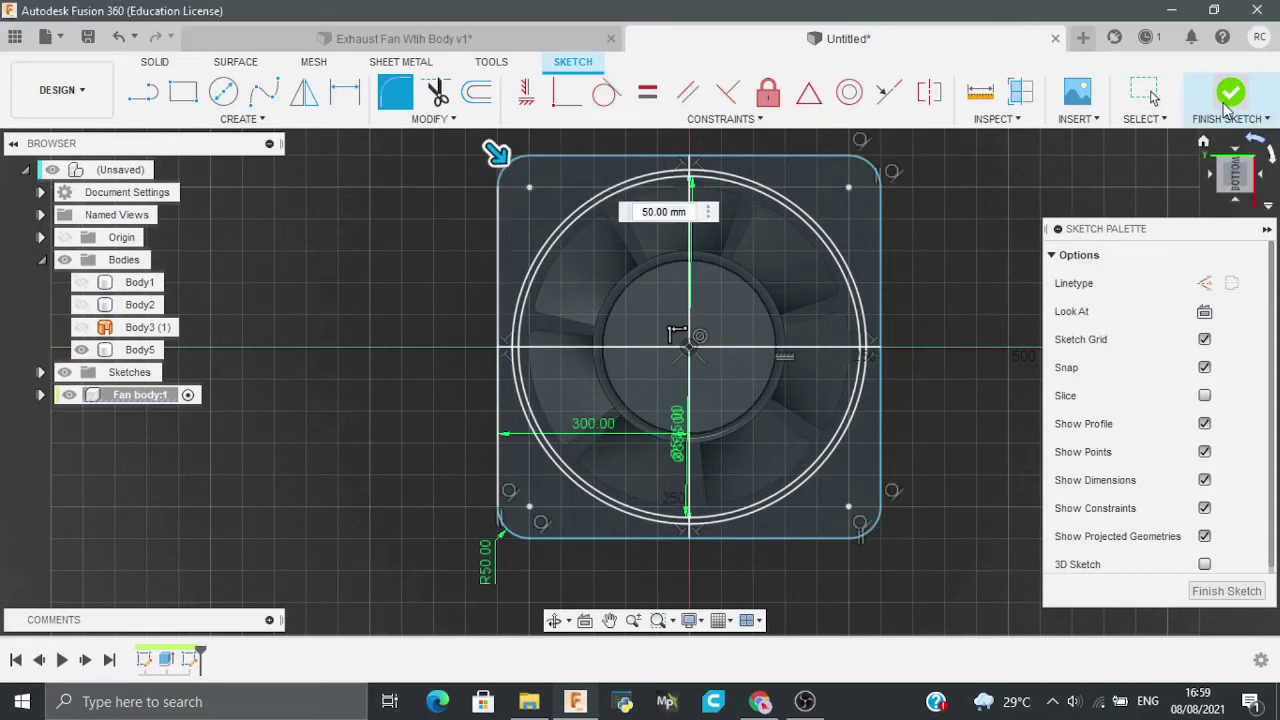
key("e")
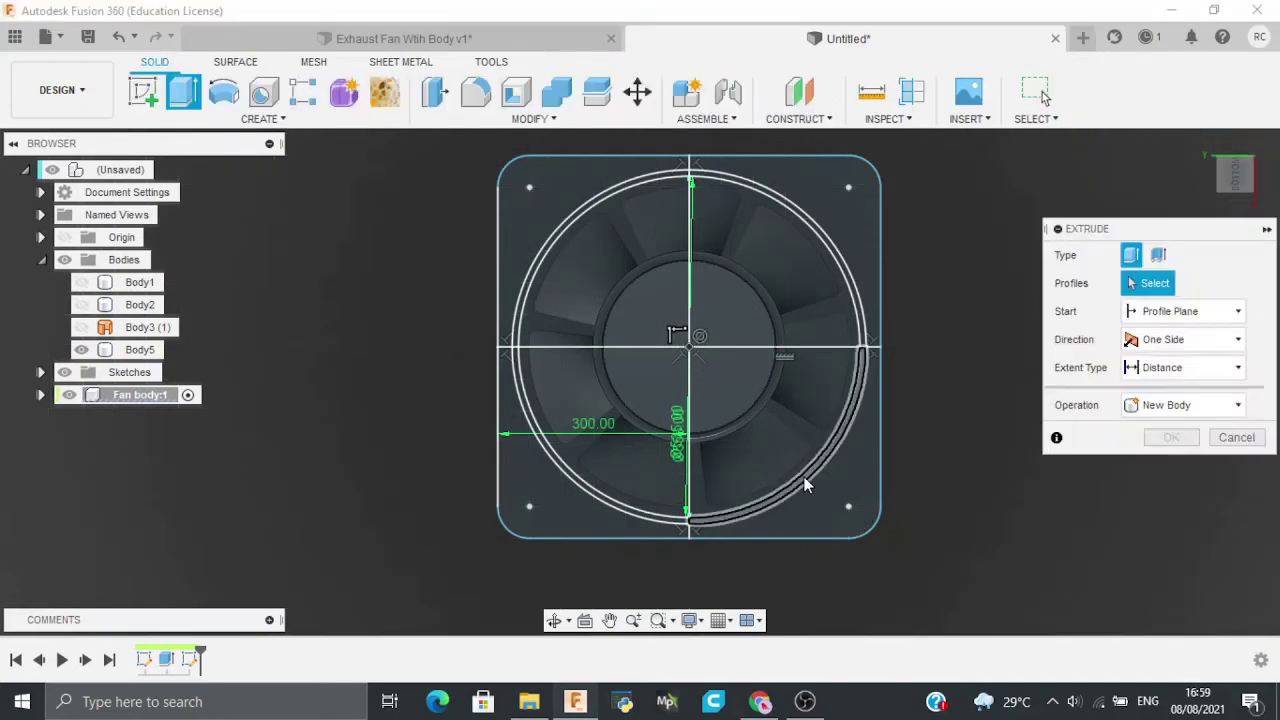
left_click(862, 365)
left_click(860, 316)
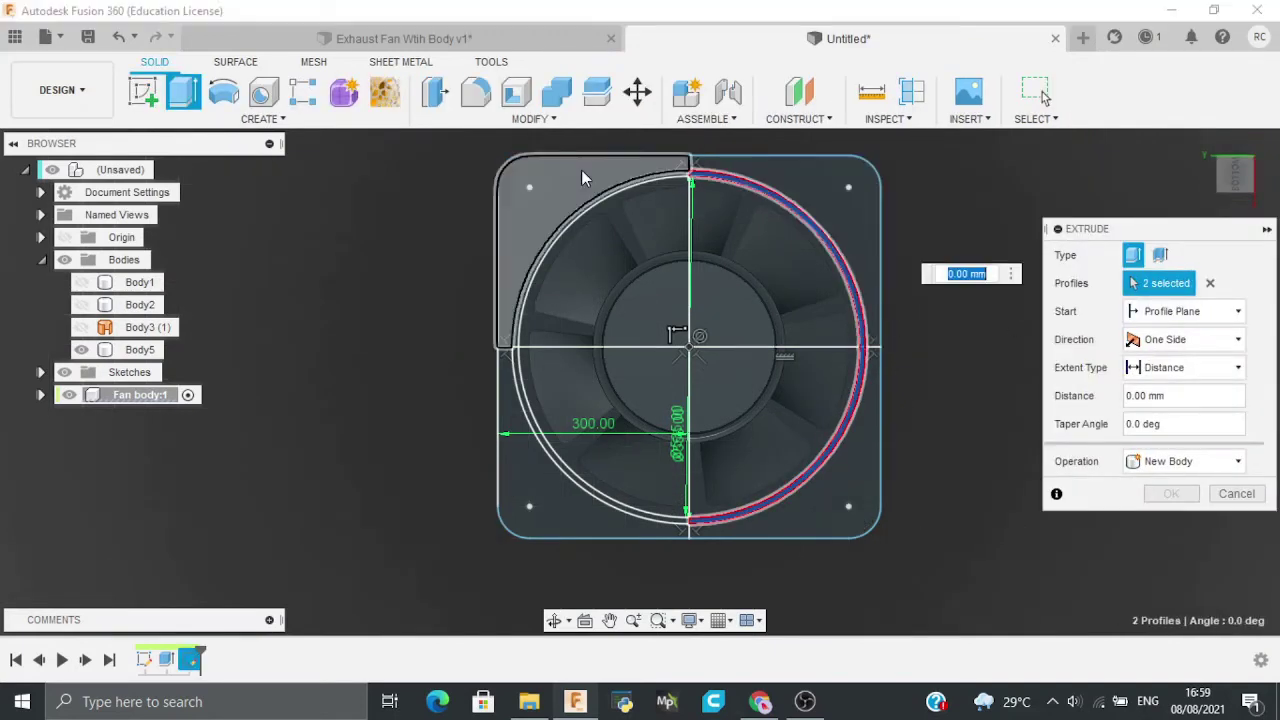
left_click(604, 205)
left_click(530, 436)
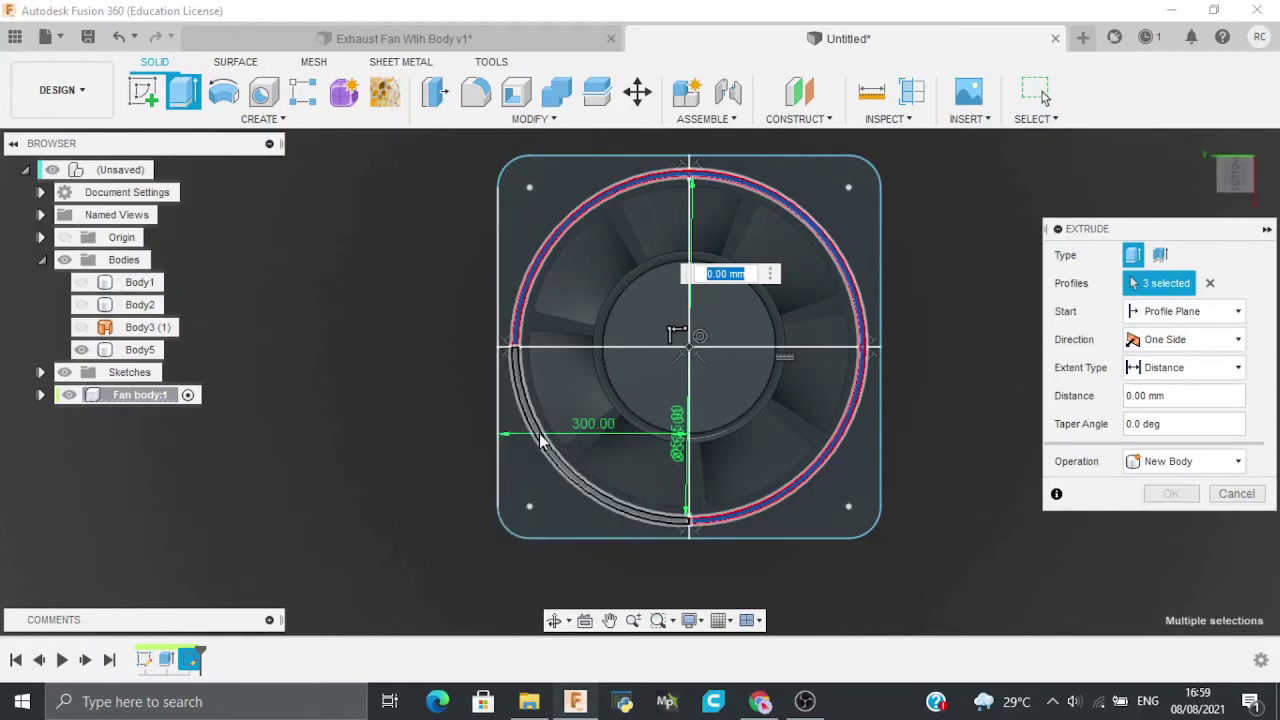
left_click(1247, 205)
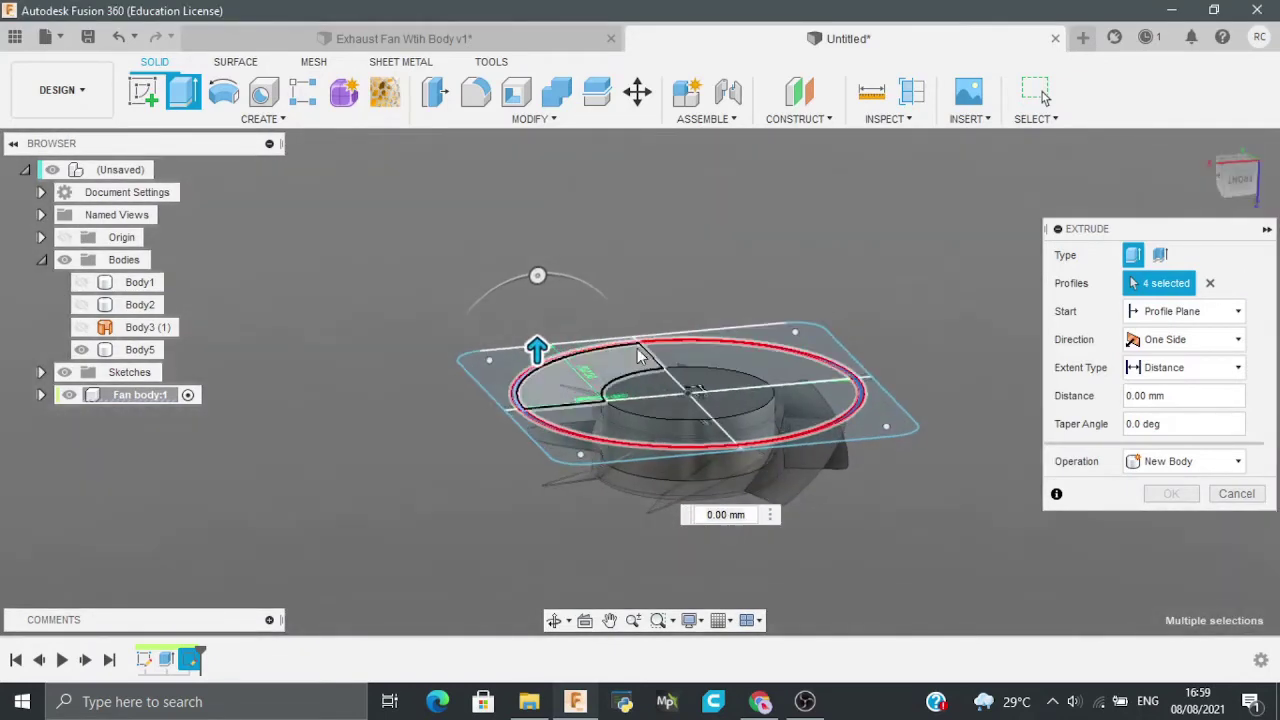
left_click(1174, 345)
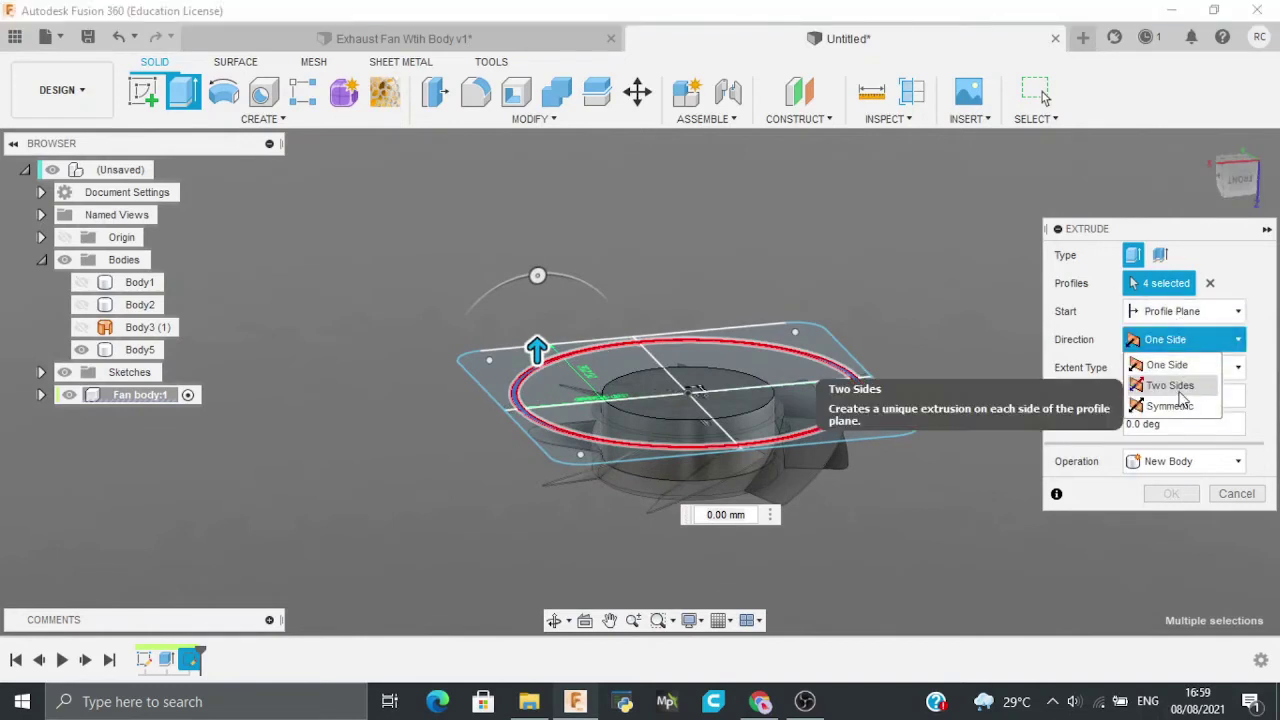
left_click(1168, 381)
left_click(1236, 182)
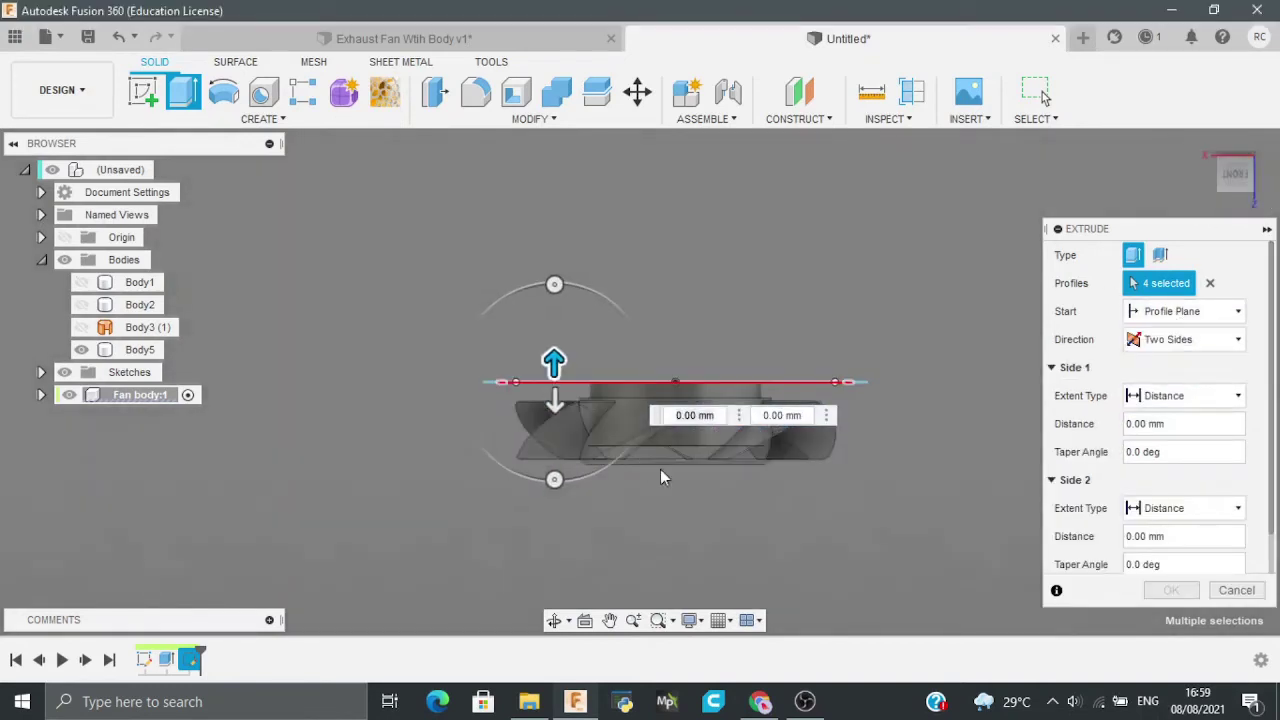
Step: Extrude the ring 115 mm over the fan blades and 50 mm to the opposite side, using the Join operation
left_click_drag(554, 400, 554, 466)
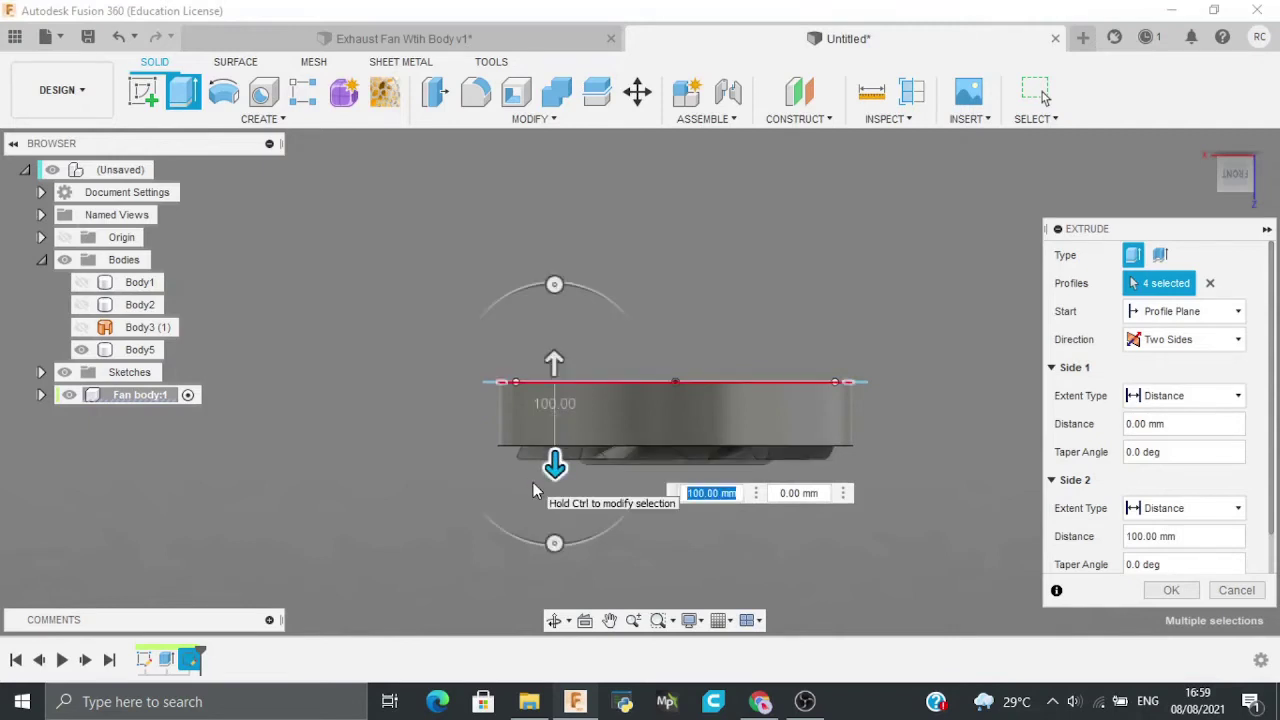
type("110")
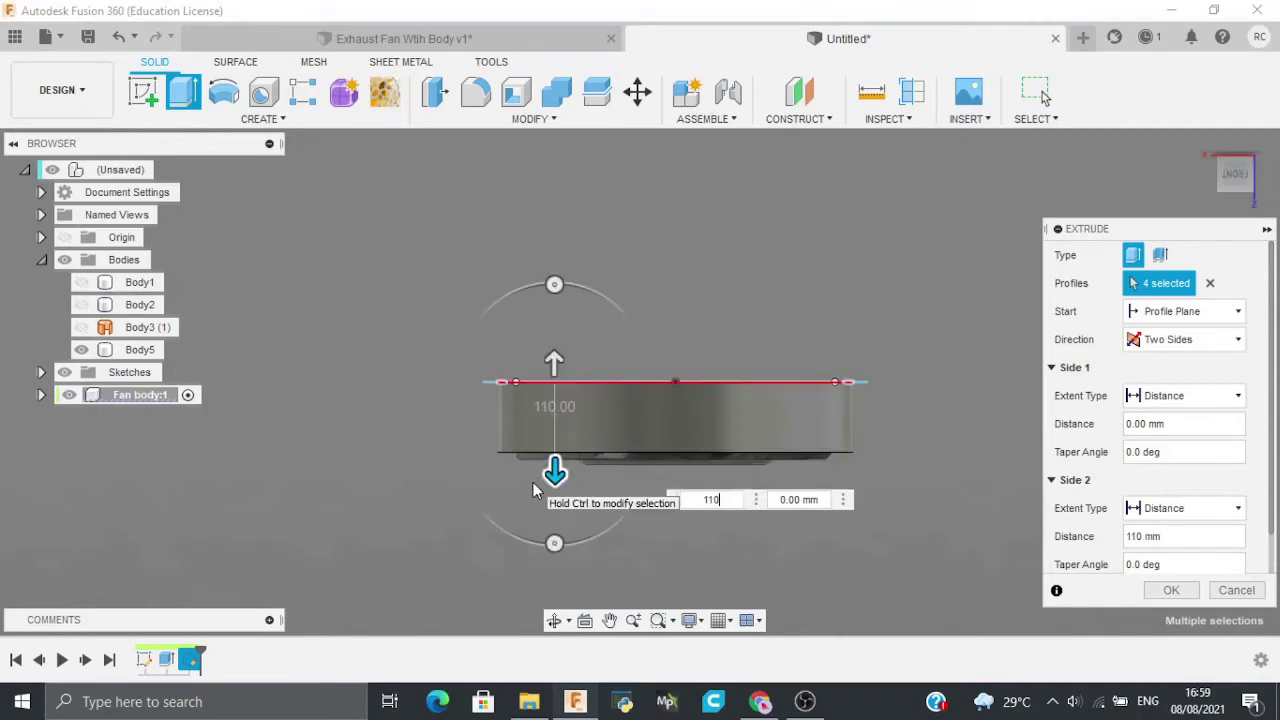
key("BackSpace")
type("5")
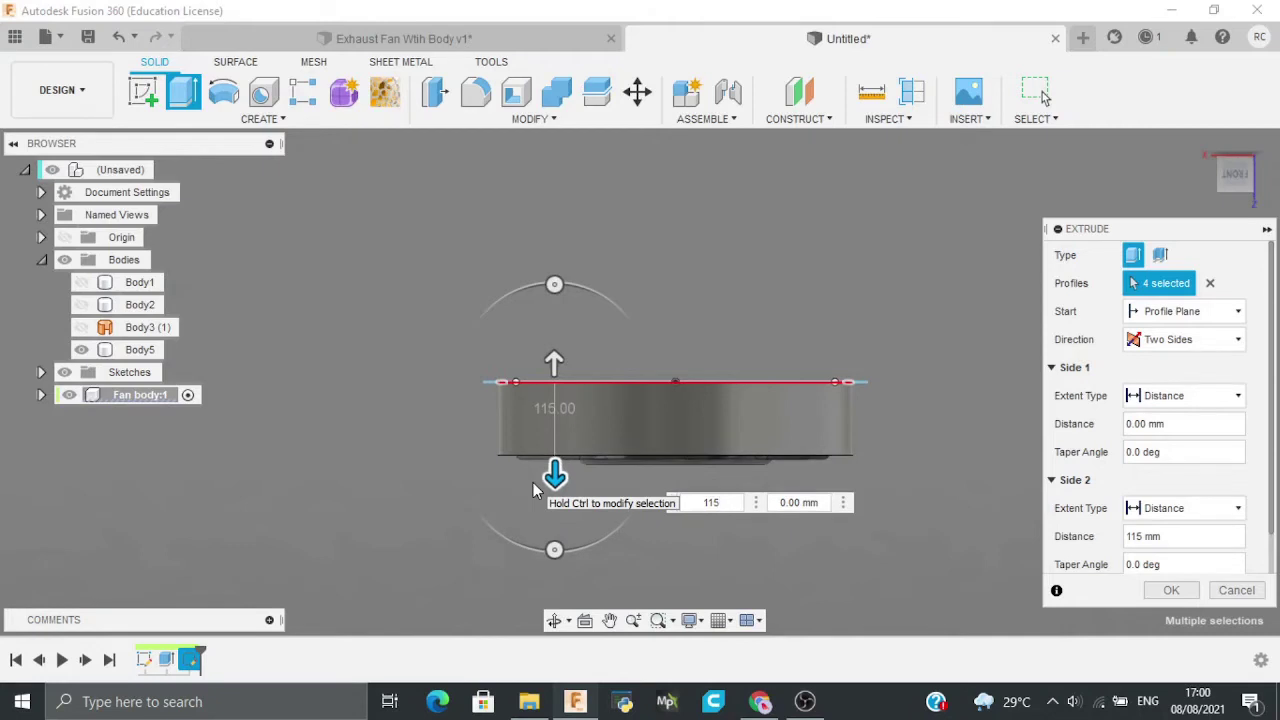
left_click_drag(555, 366, 553, 330)
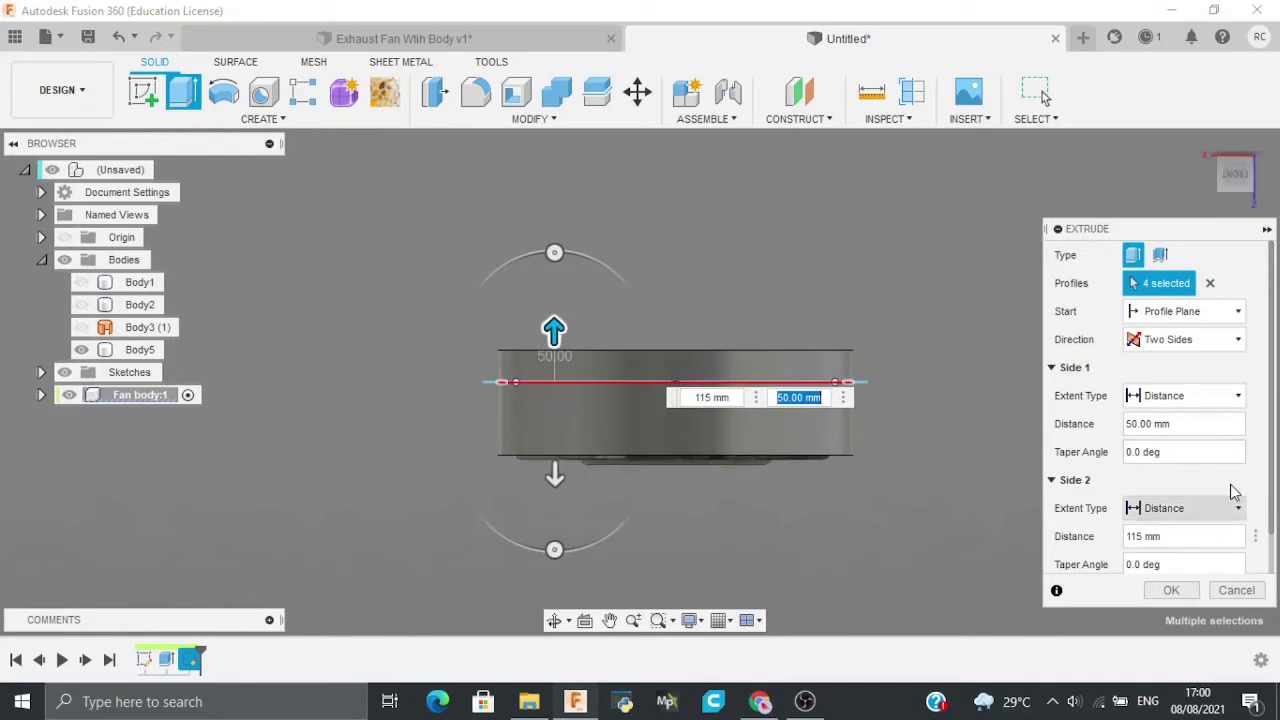
scroll(1268, 530, "down", 2)
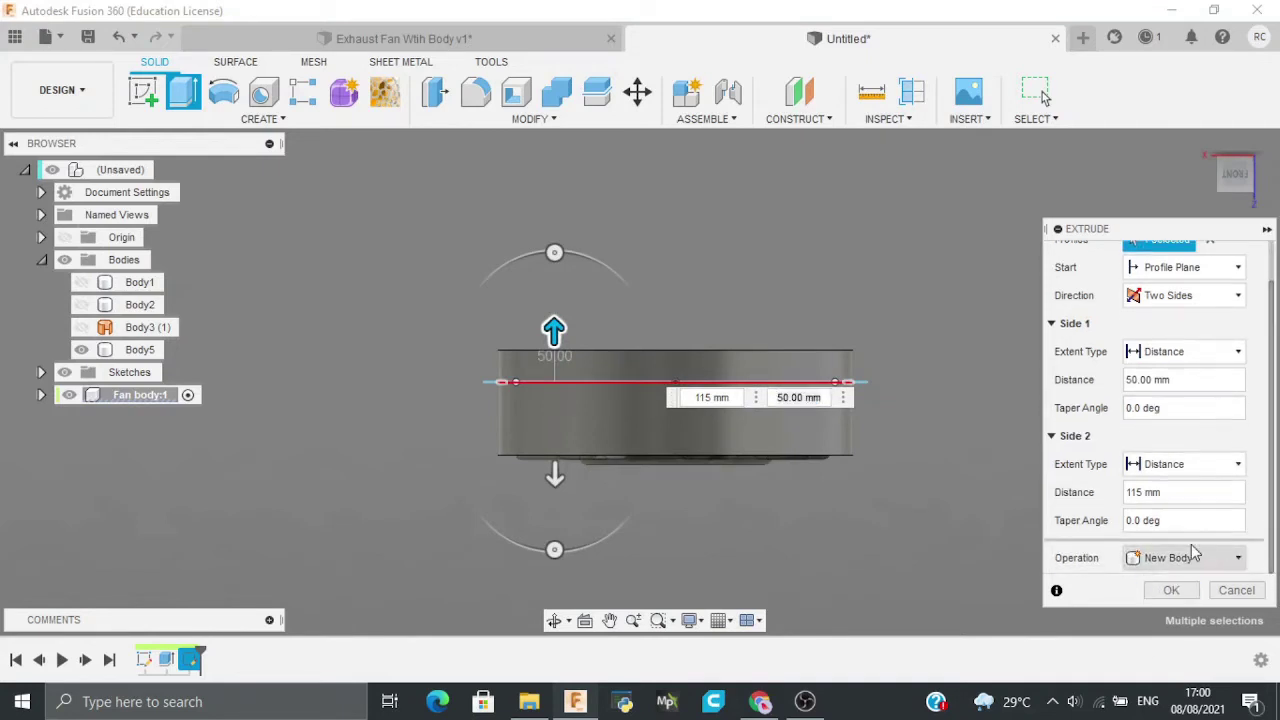
left_click(1183, 558)
left_click(1165, 580)
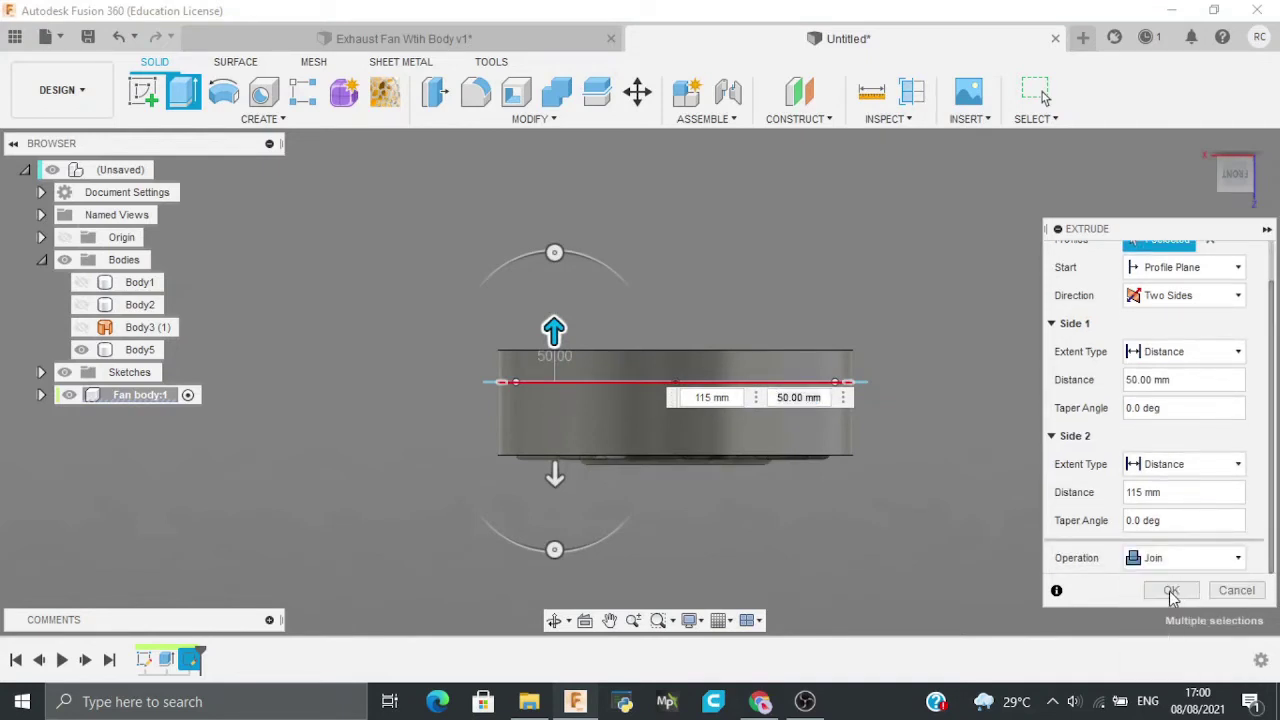
left_click(1171, 590)
Step: Make the fan body component's Sketch2 with the rounded square outline visible again
mouse_move(1237, 175)
left_mouse_down()
mouse_move(1220, 217)
mouse_move(1232, 188)
mouse_move(1222, 192)
left_mouse_up()
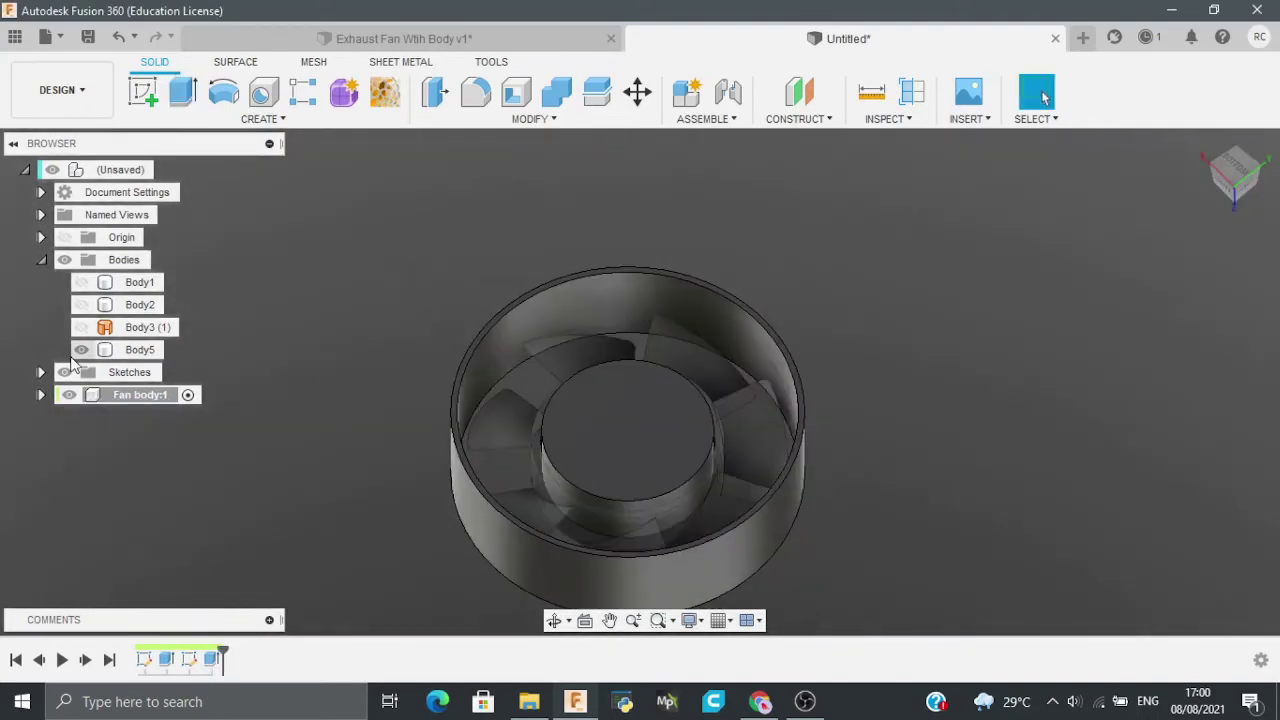
left_click(41, 373)
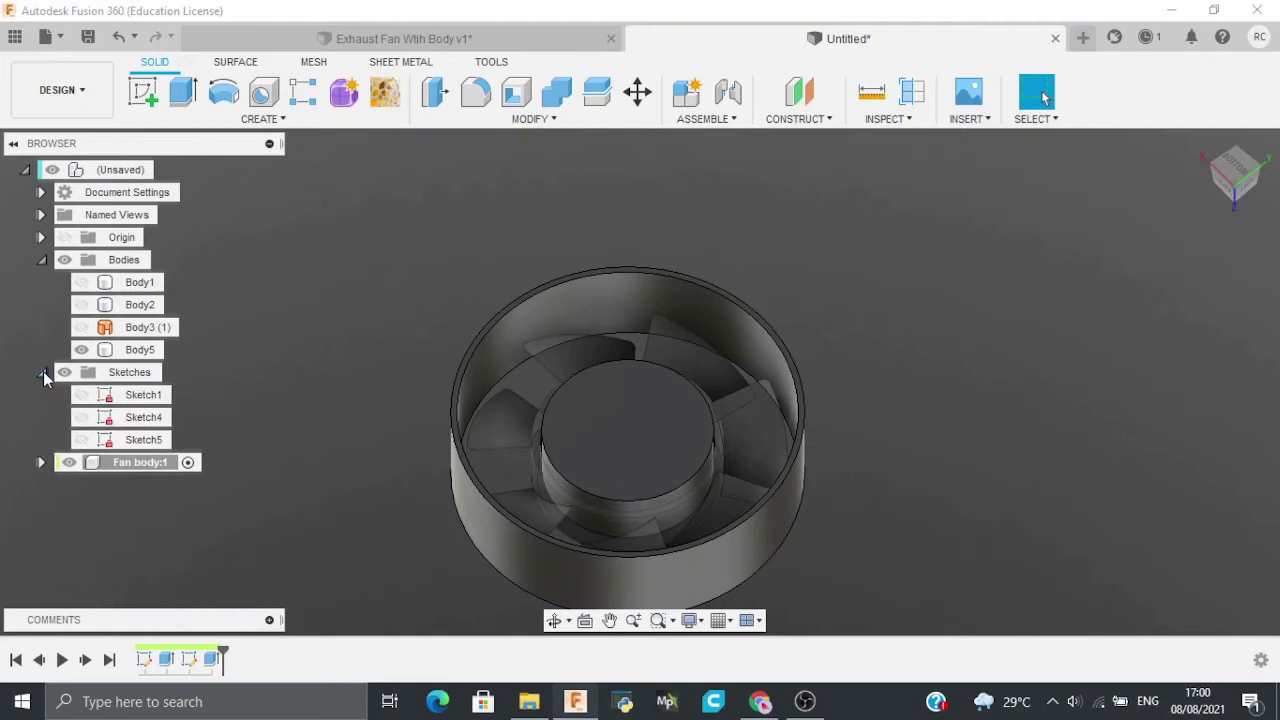
left_click(41, 463)
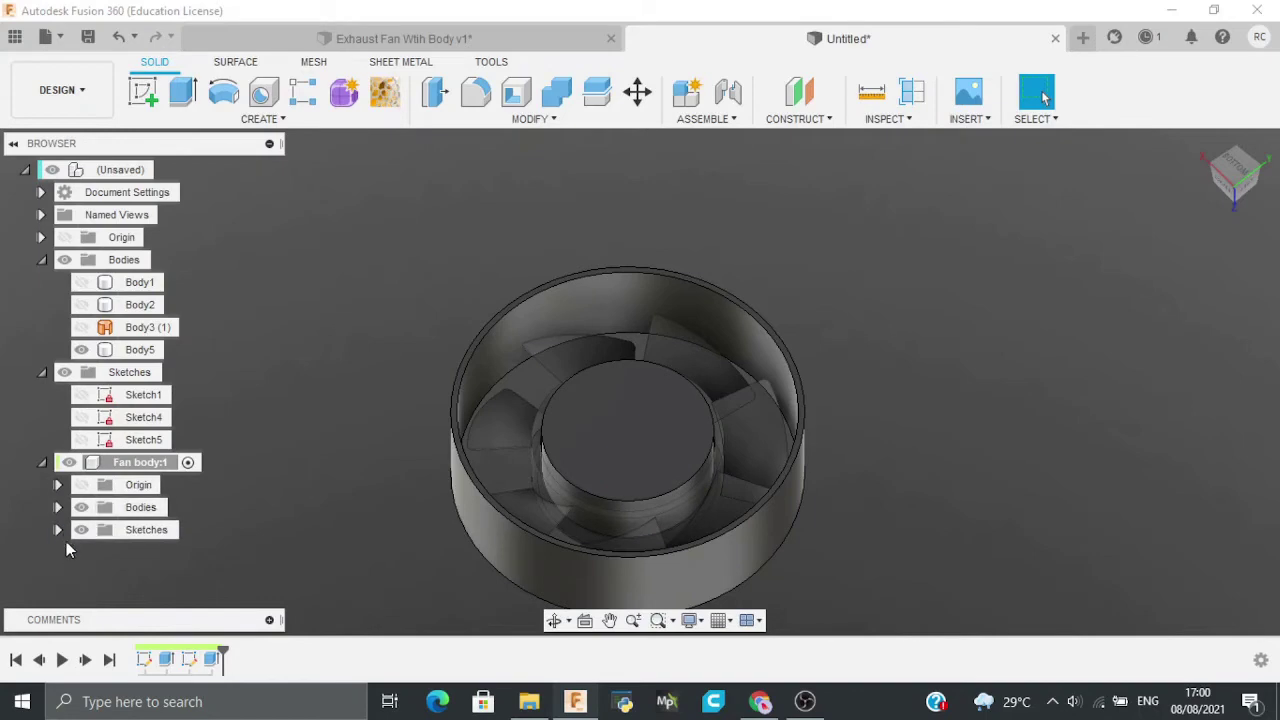
left_click(58, 531)
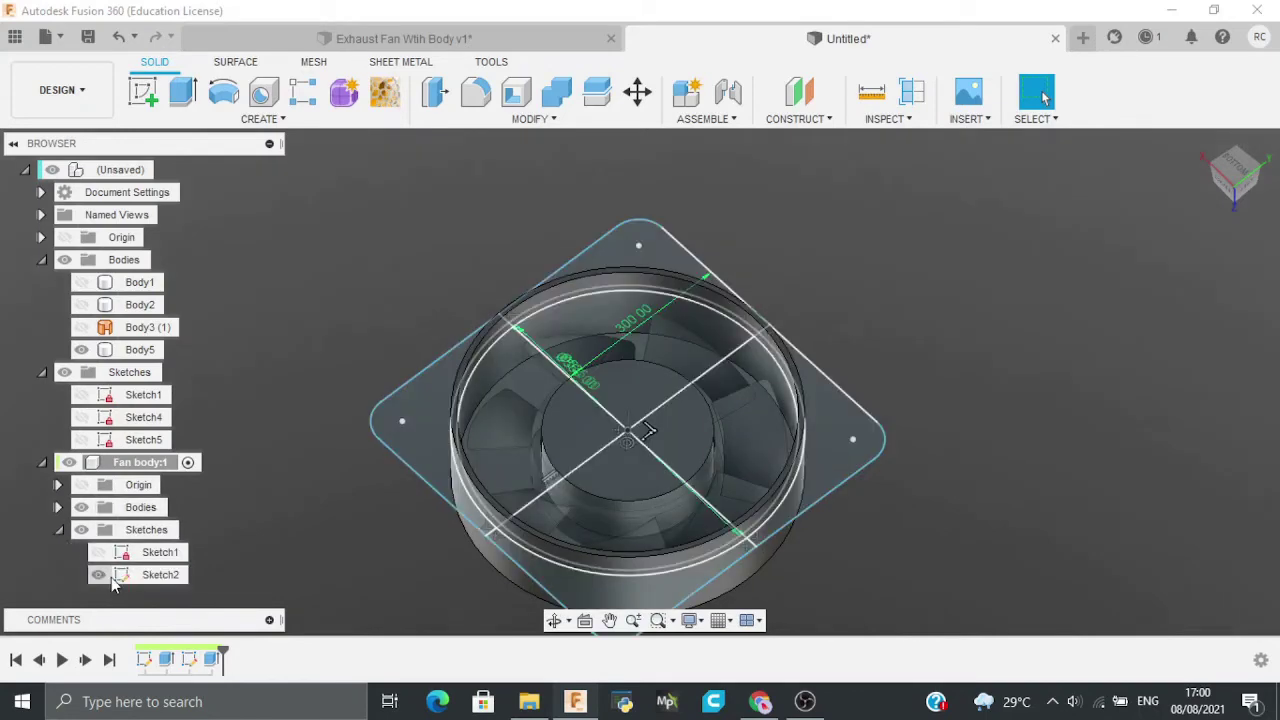
Step: Extrude the four regions between the outer circle and the rounded square 20 mm away from the blades, joined to the ring
key("e")
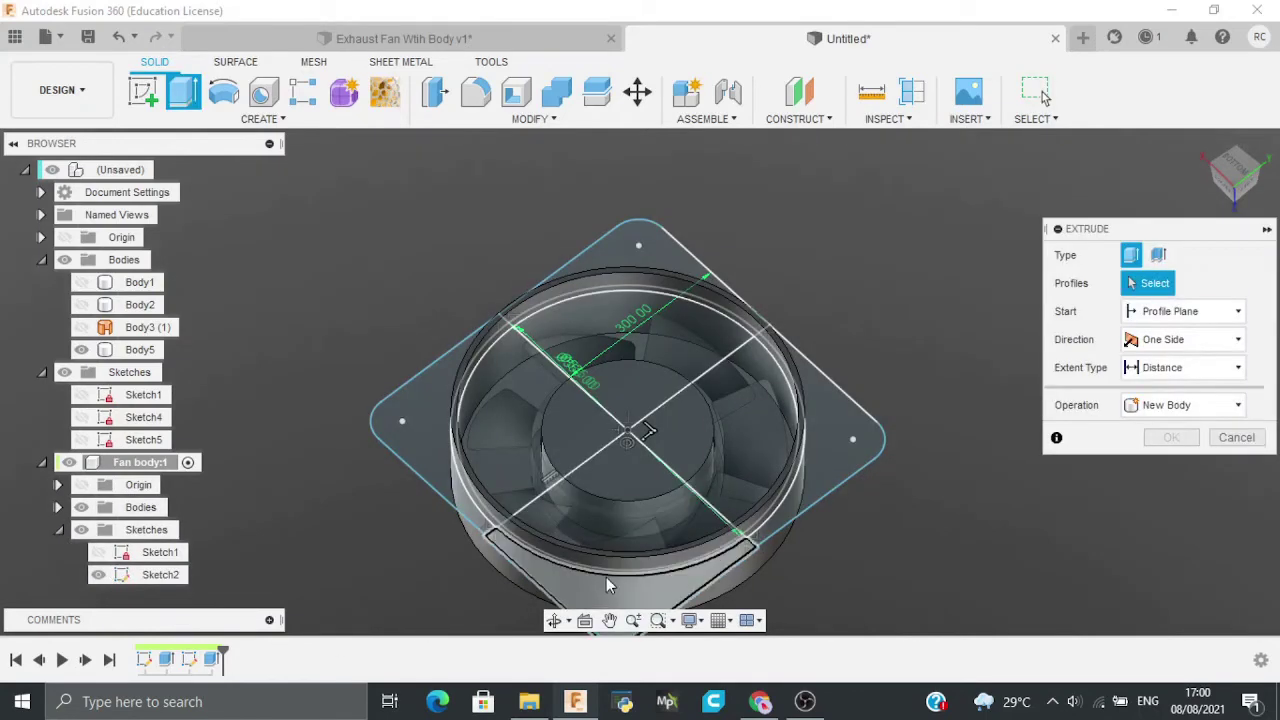
left_click(606, 580)
left_click(810, 432)
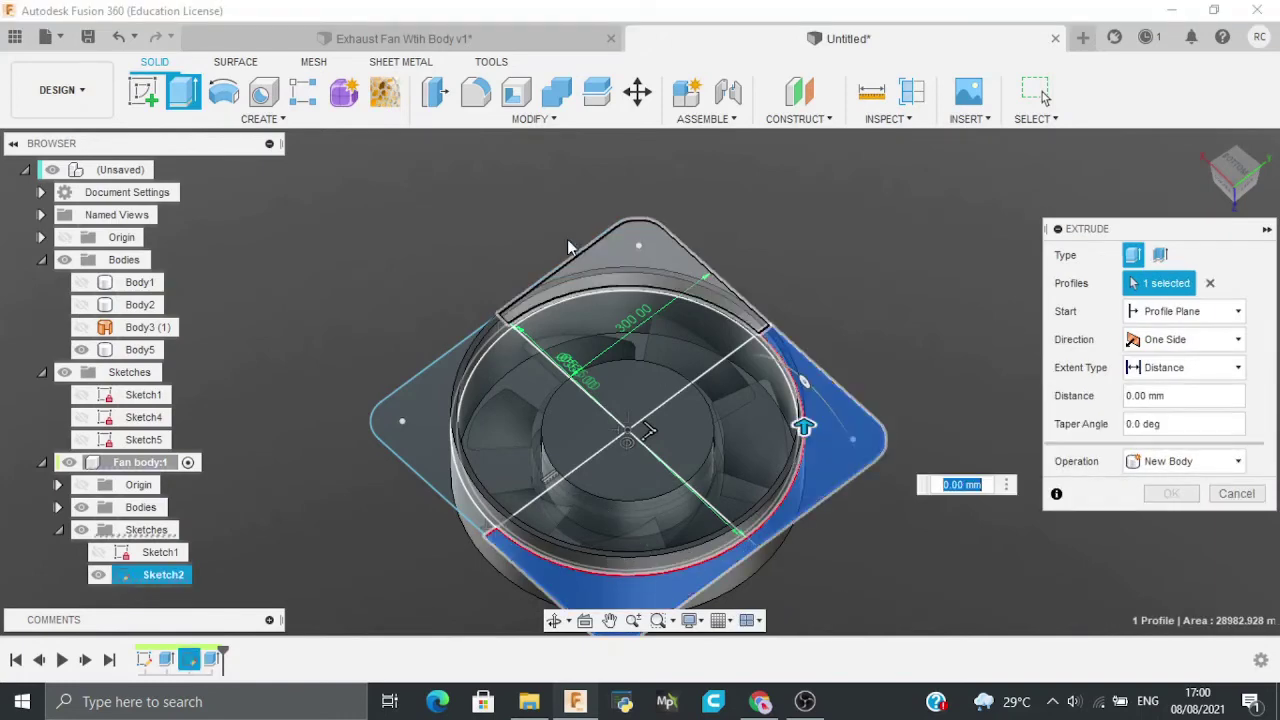
left_click(625, 250)
left_click(405, 422)
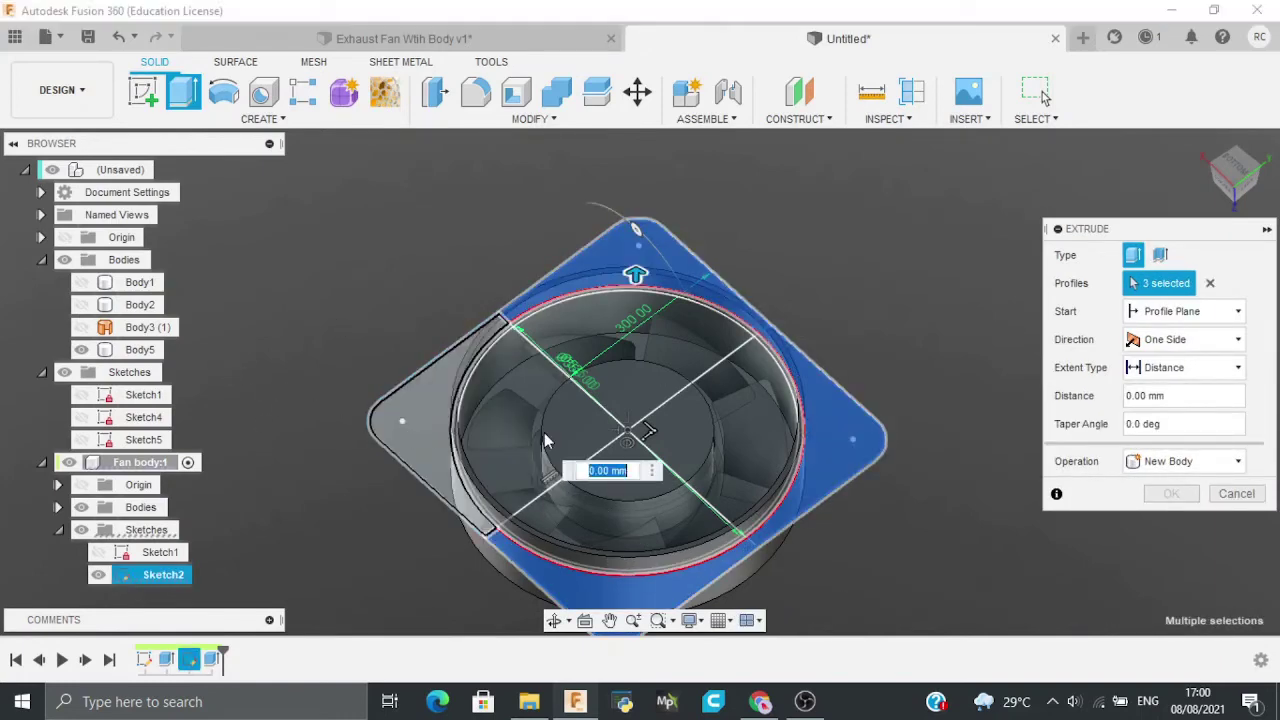
left_click(1250, 183)
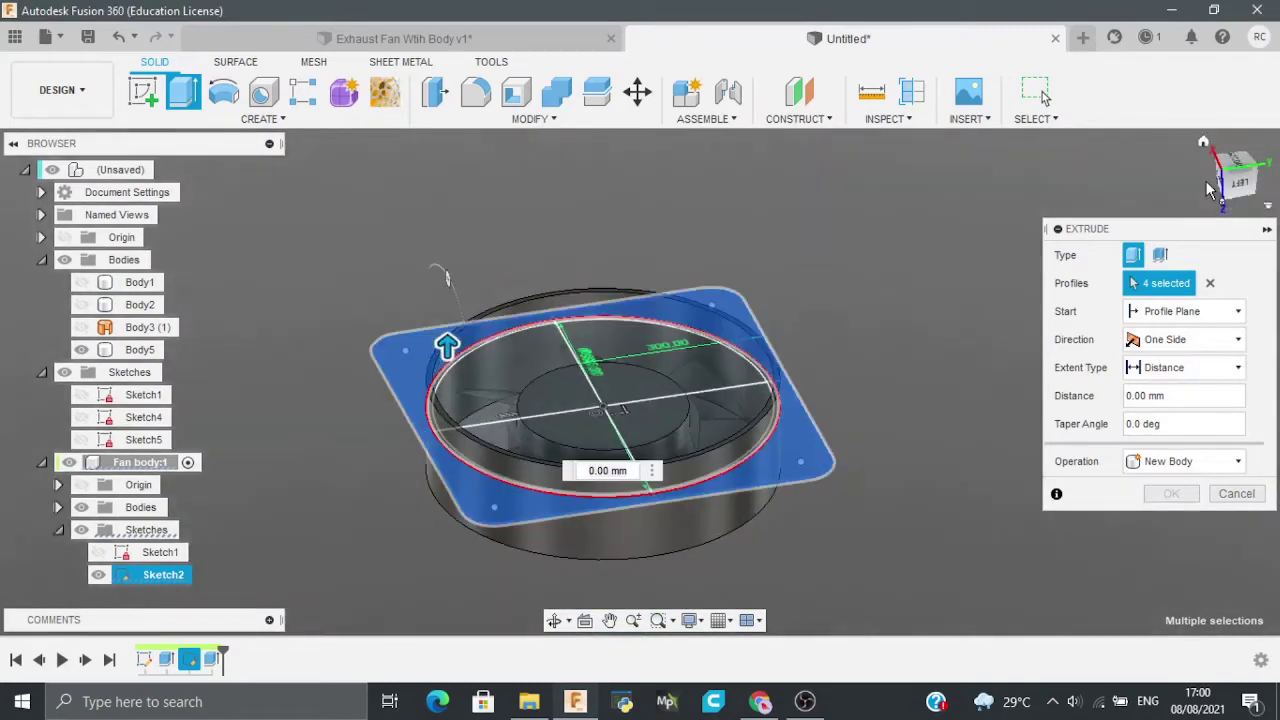
left_click(1238, 198)
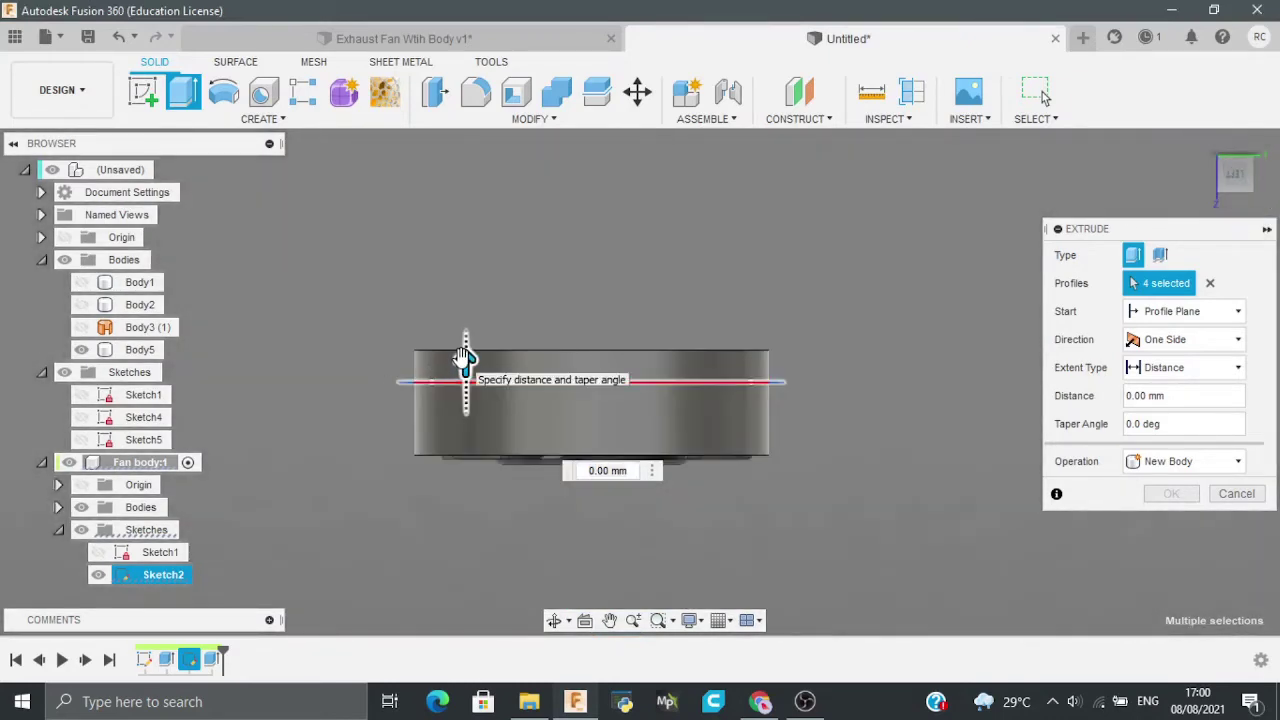
left_click_drag(455, 358, 463, 335)
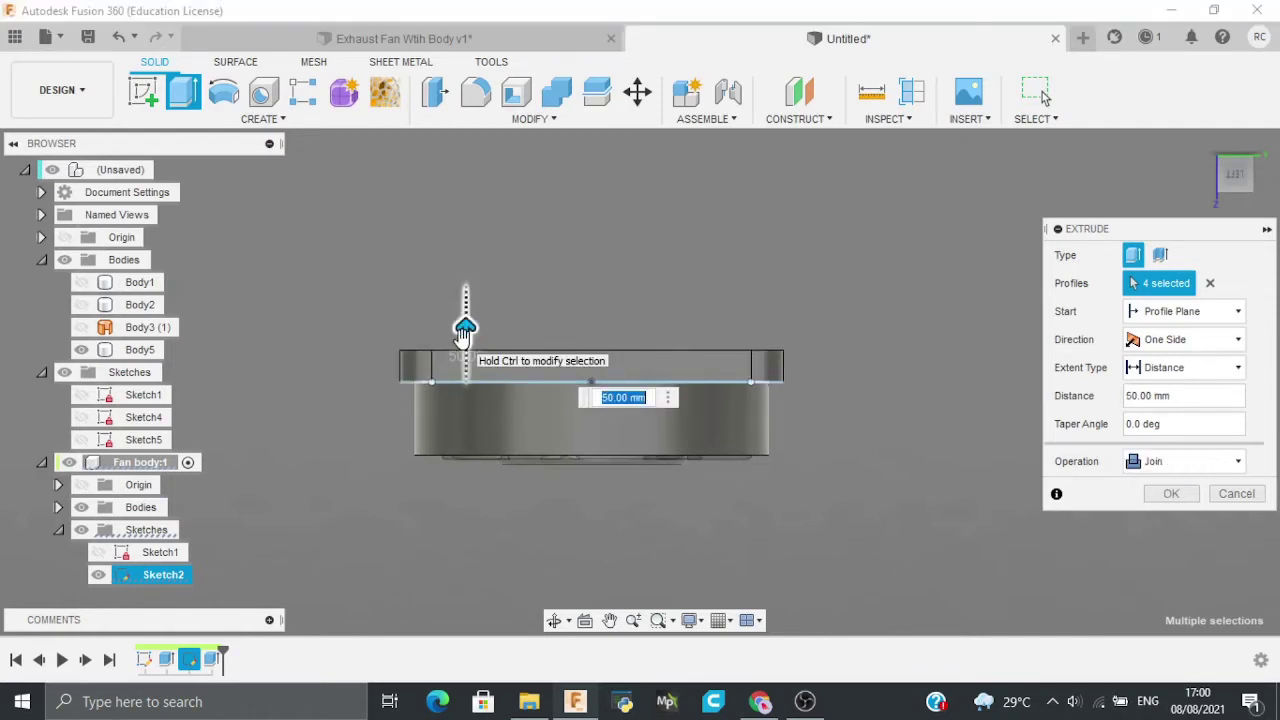
type("30")
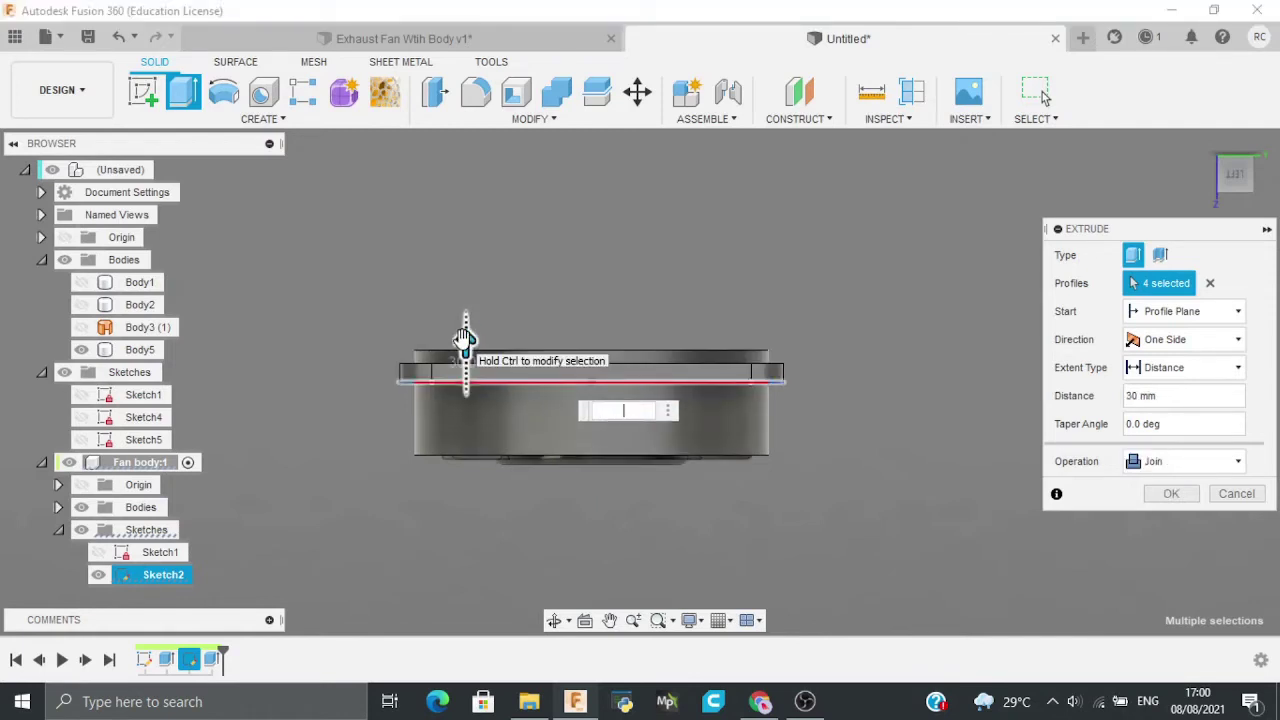
key("Return")
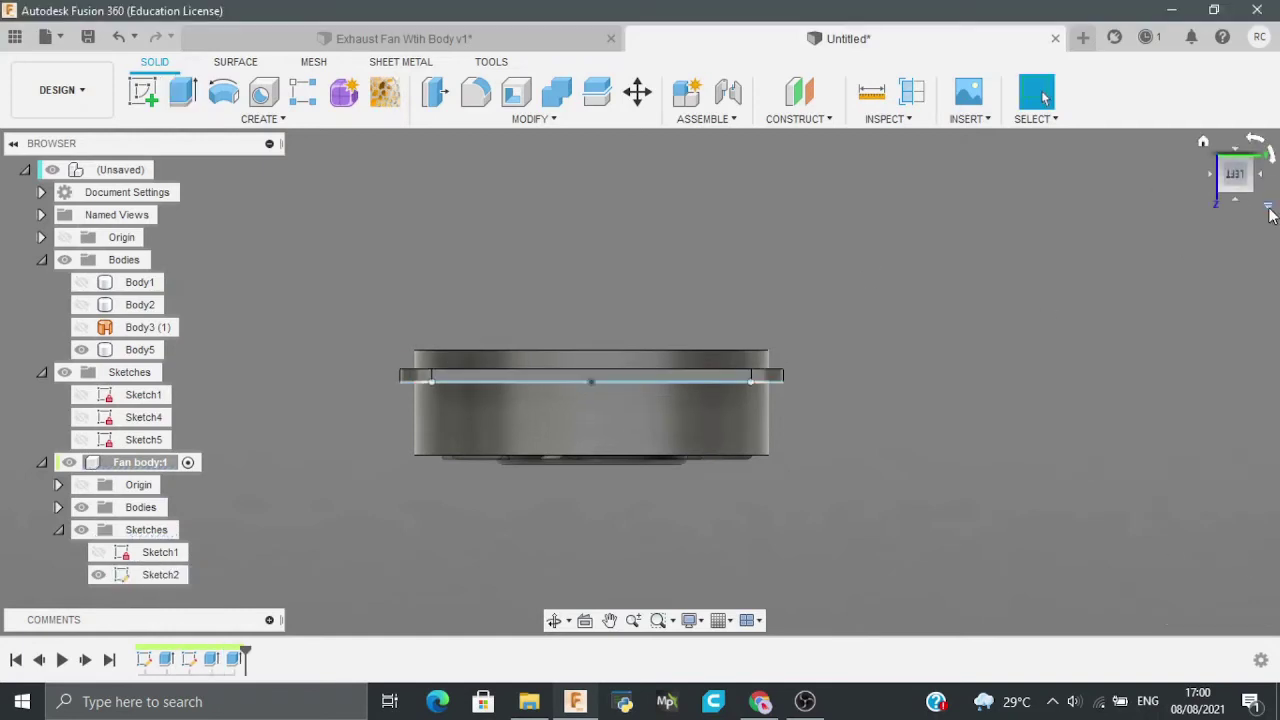
Step: Edit the square frame's extrusion to use the New Body operation
left_click(1222, 168)
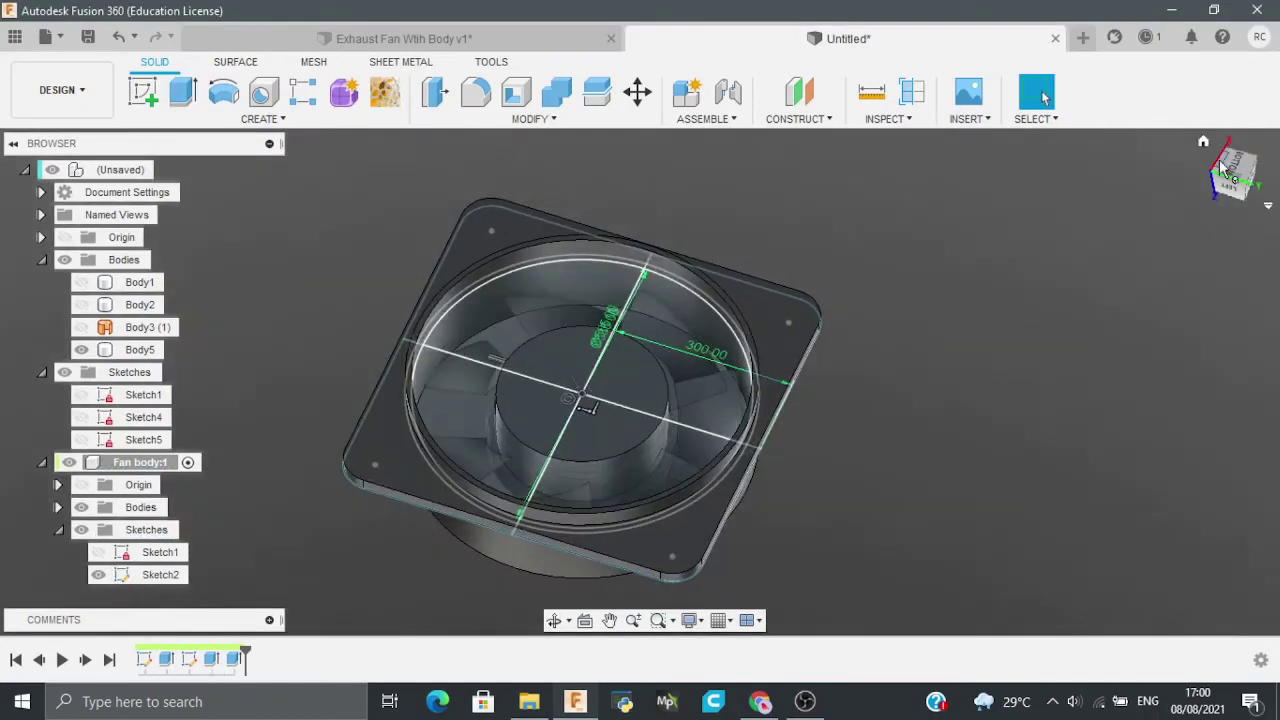
double_click(236, 660)
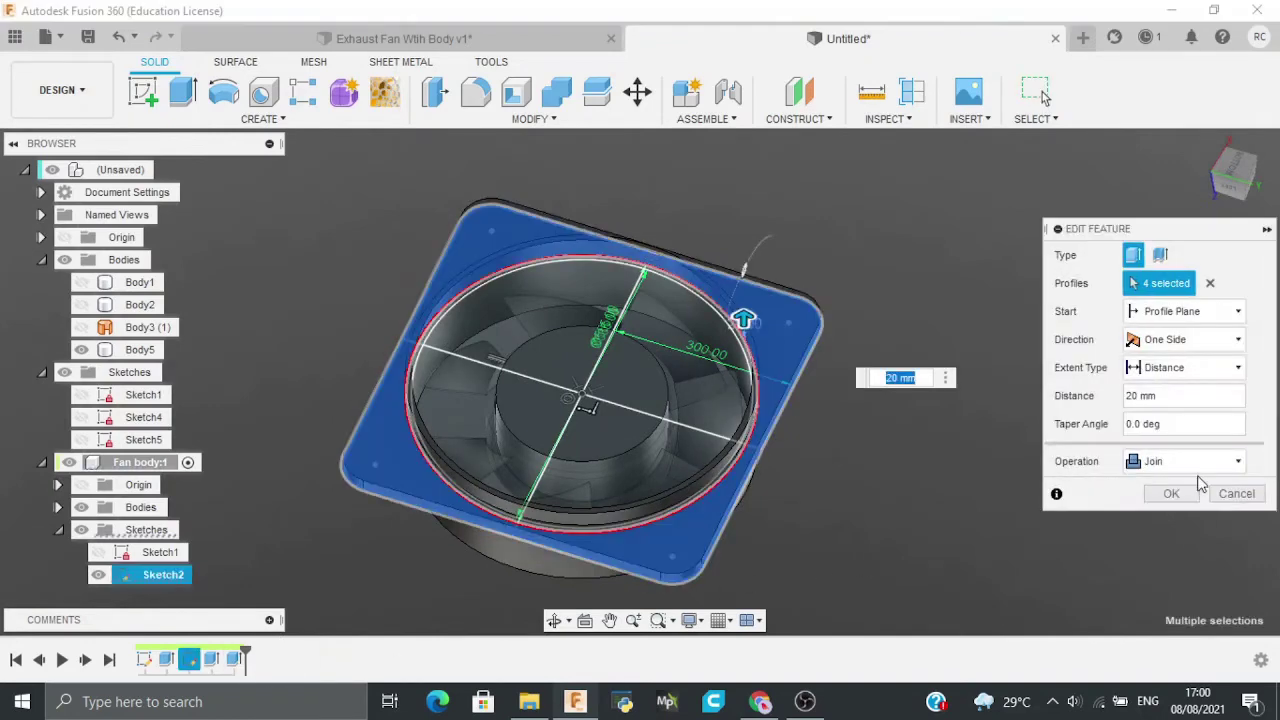
left_click(1200, 461)
left_click(1165, 546)
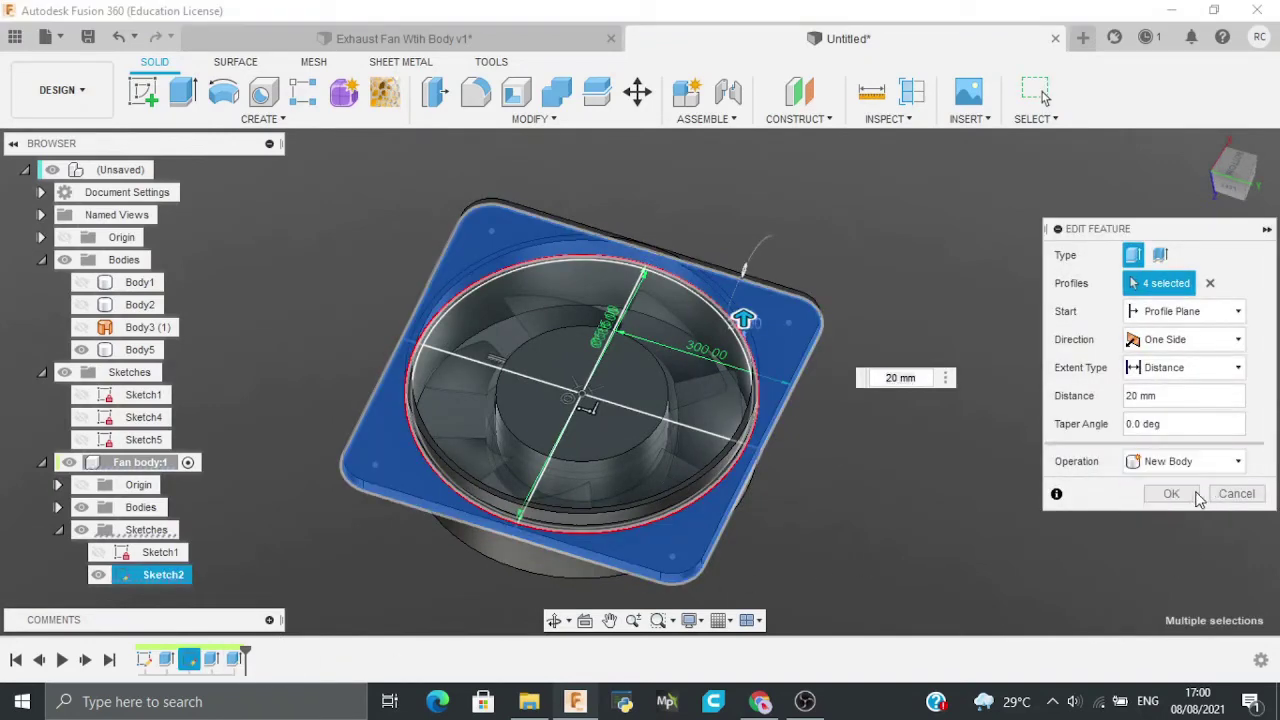
left_click(1171, 493)
Step: Collapse the top-level Bodies folder and make the fan body component's Sketch1 visible, keeping its list of sketches folded
left_click(1225, 190)
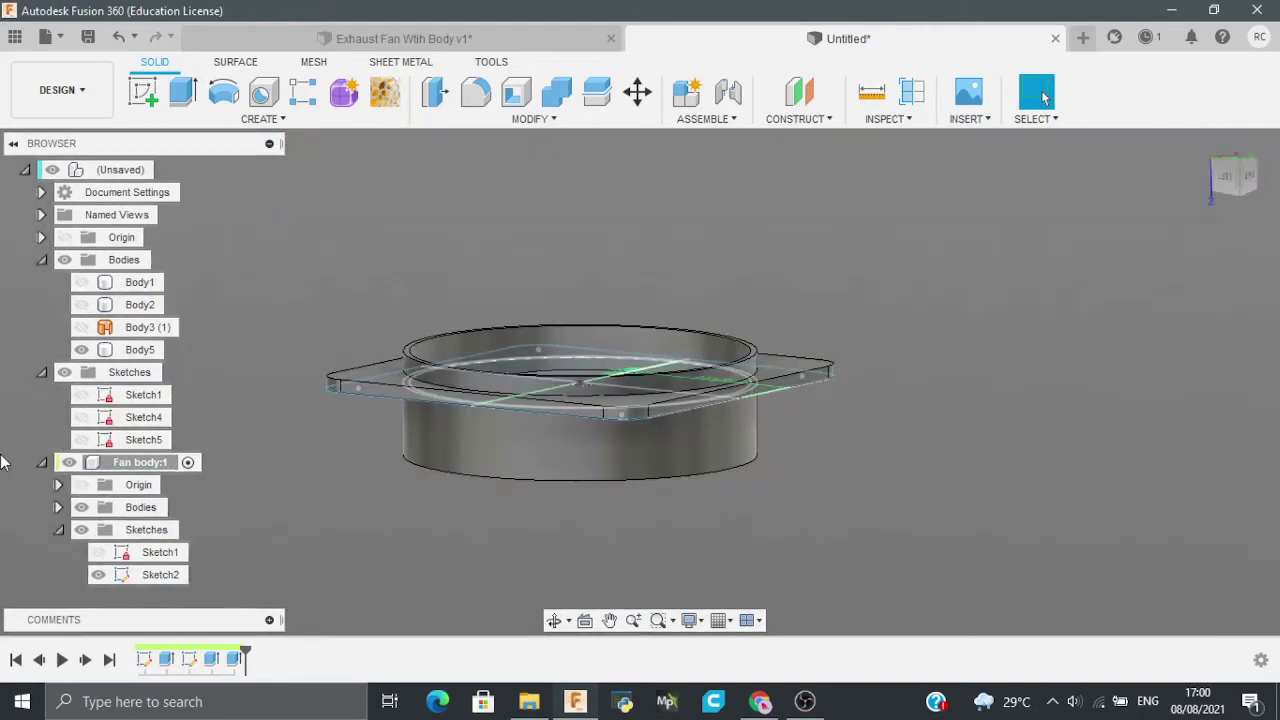
left_click(41, 462)
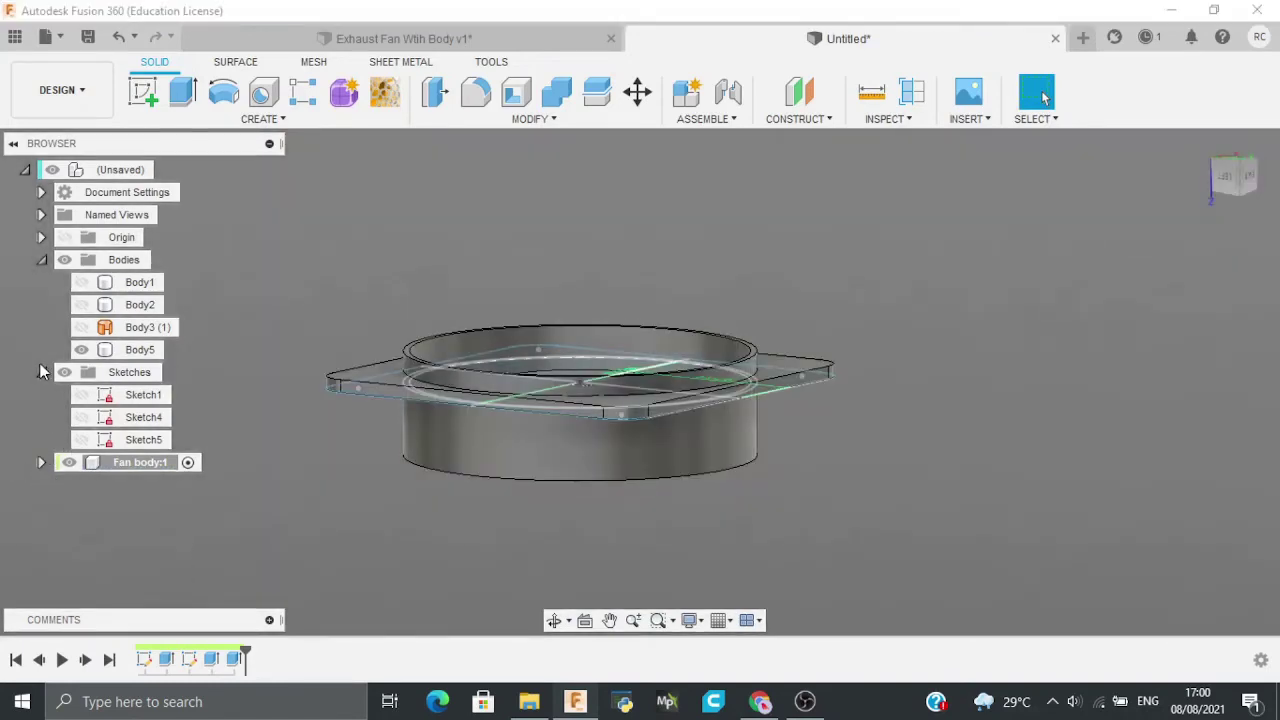
left_click(41, 259)
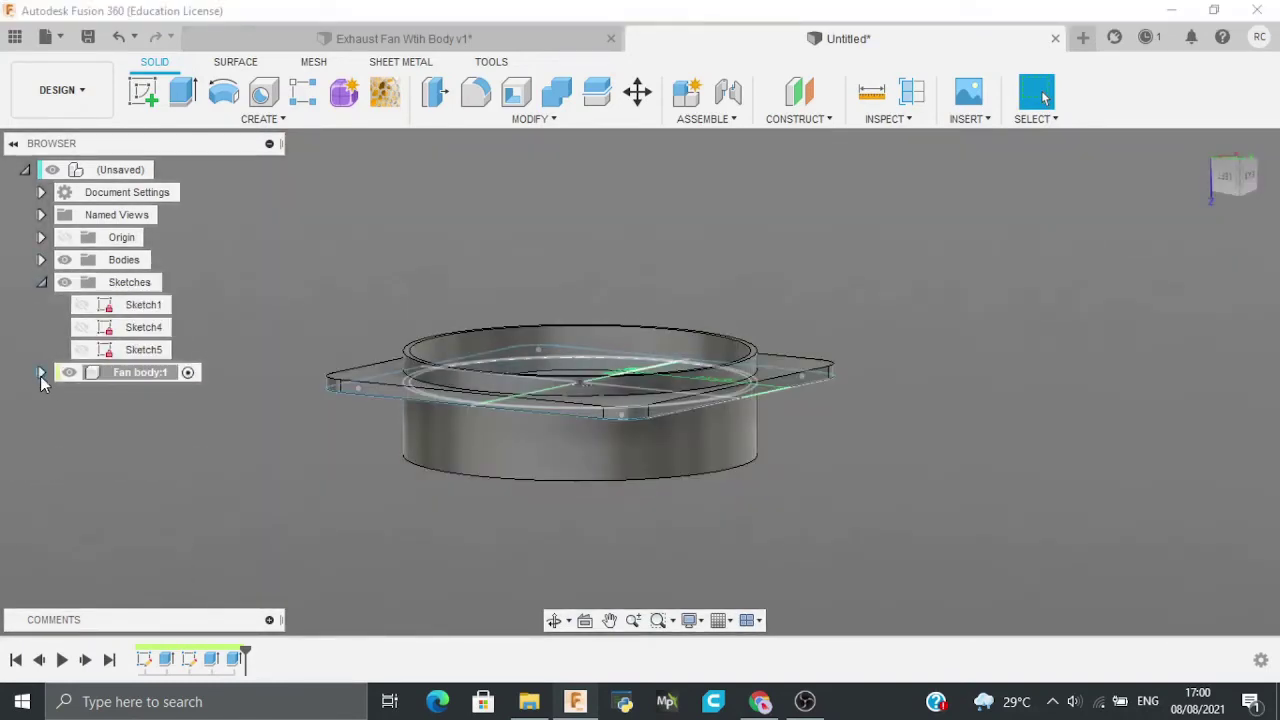
left_click(41, 372)
key("m")
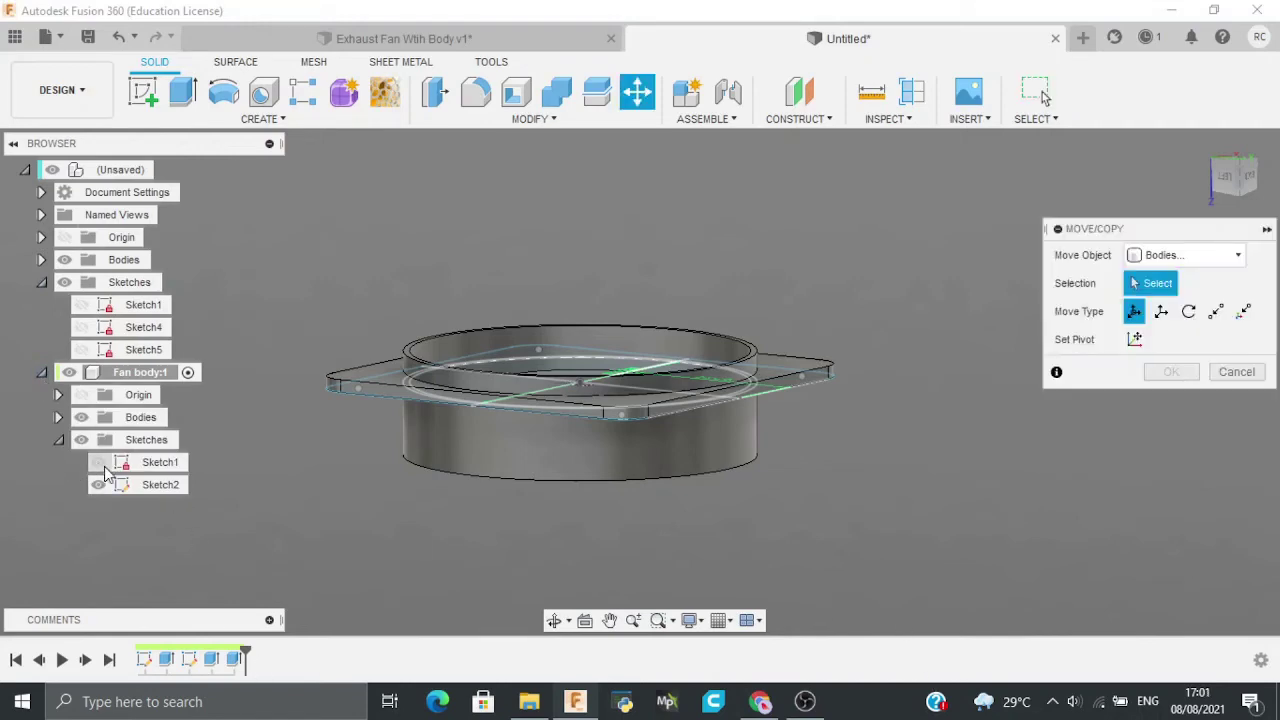
left_click(98, 462)
left_click(1245, 176)
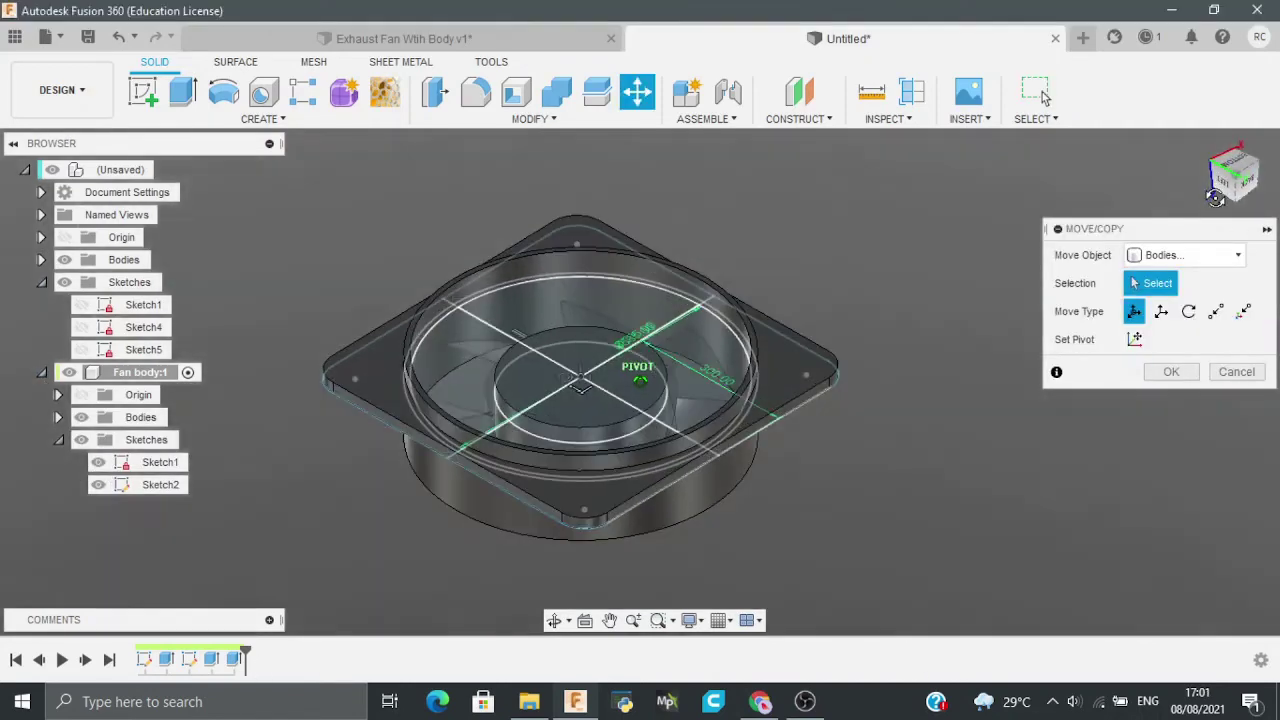
left_click(1241, 190)
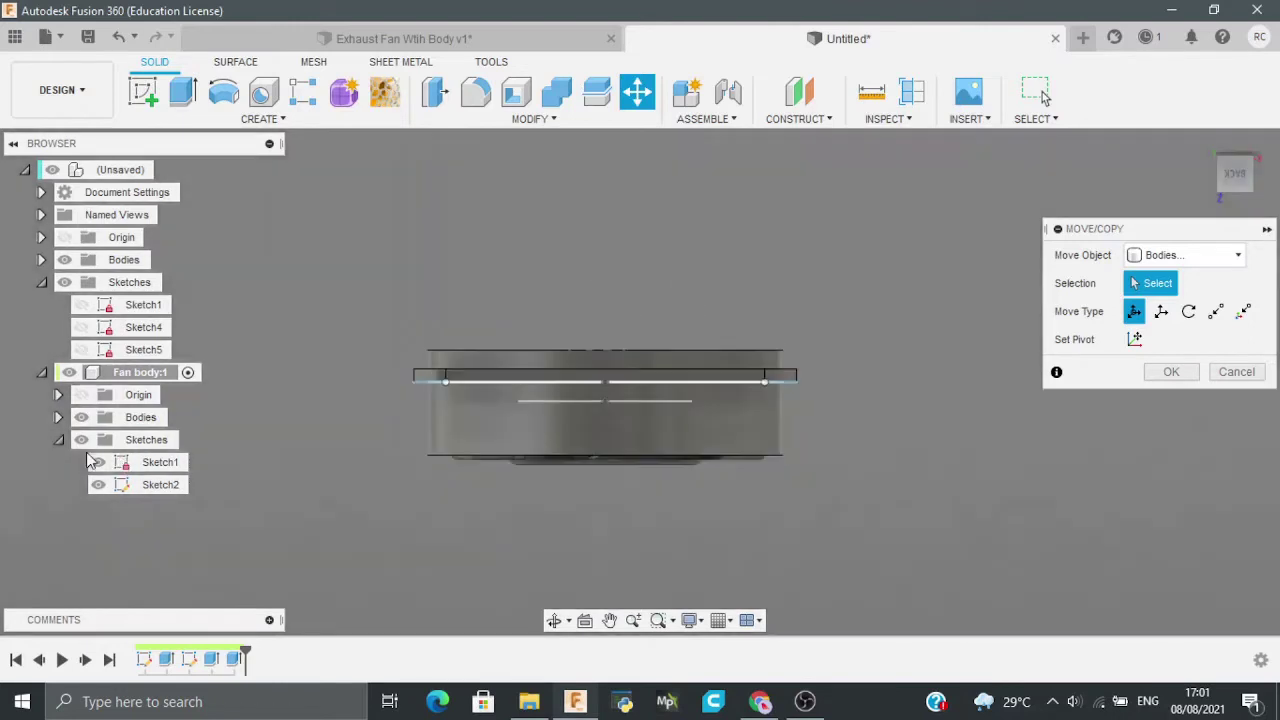
left_click(58, 441)
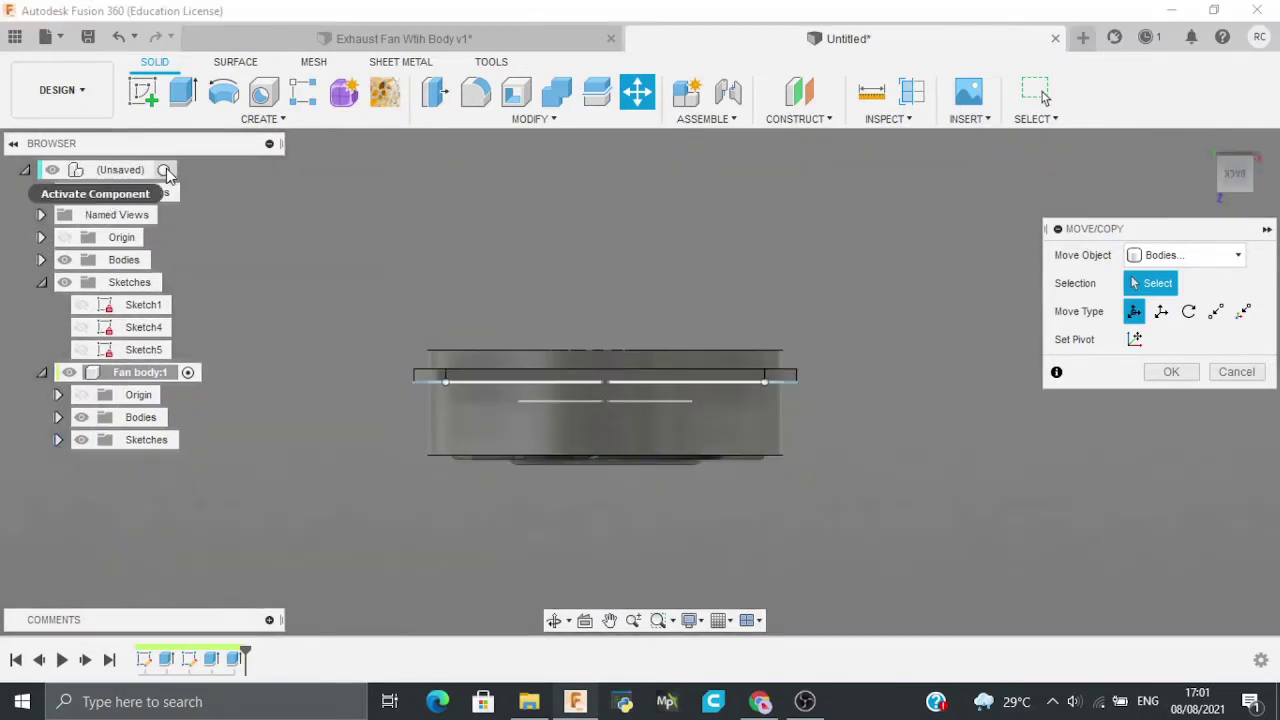
Step: Activate the top-level component and move the ring body along its axis toward the blade side, so it no longer projects past the square frame
left_click(167, 171)
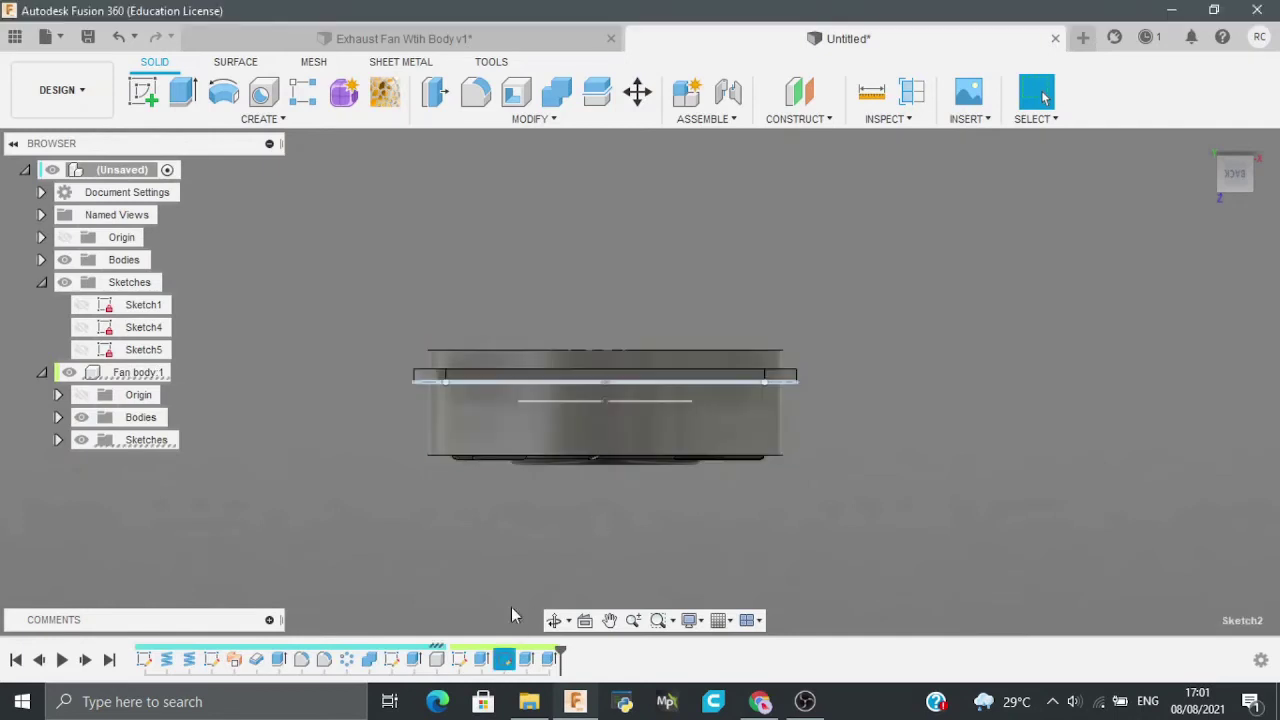
left_click(444, 502)
key("m")
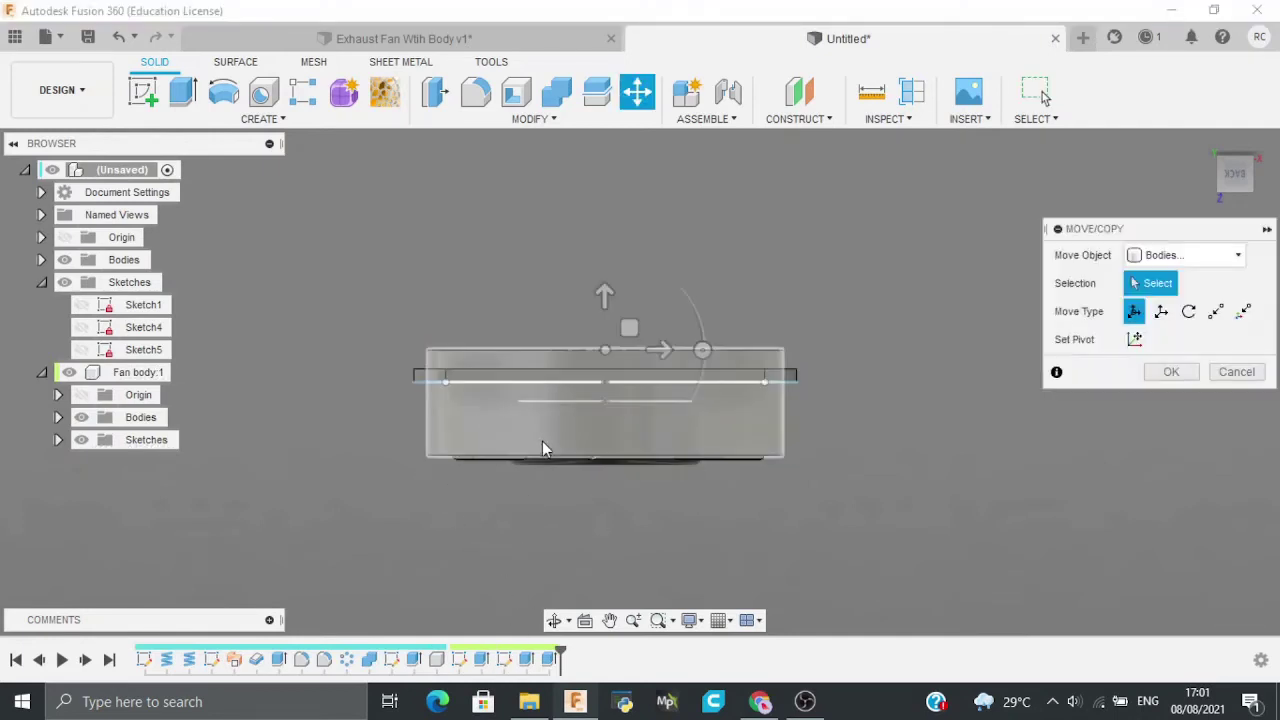
left_click(610, 388)
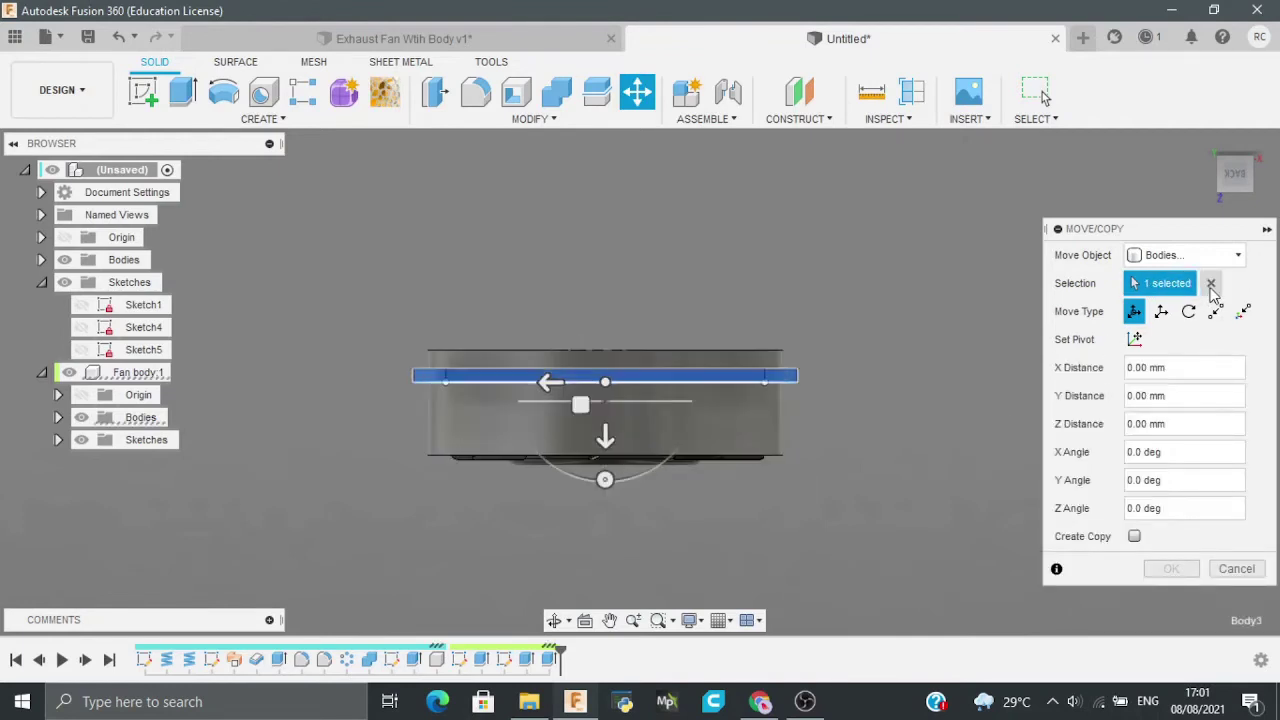
left_click(1210, 283)
left_click(538, 428)
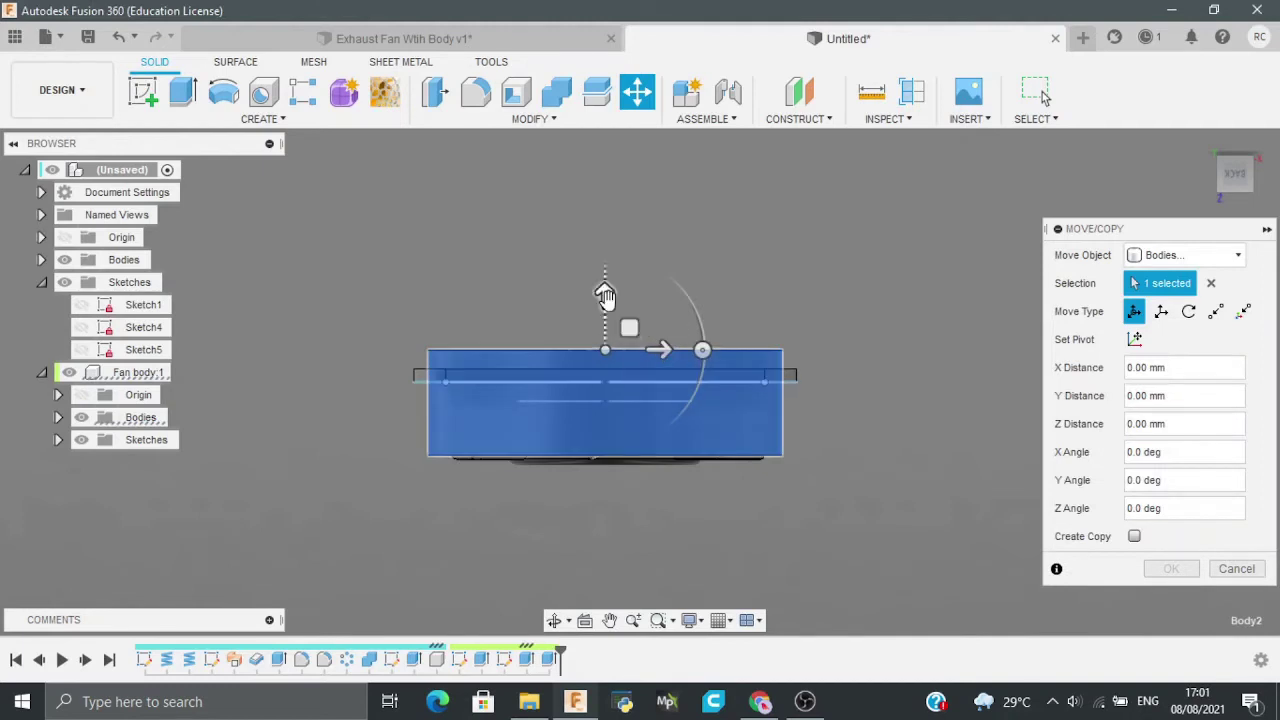
mouse_move(607, 313)
left_mouse_down()
mouse_move(603, 354)
mouse_move(603, 323)
left_mouse_up()
left_click(1170, 569)
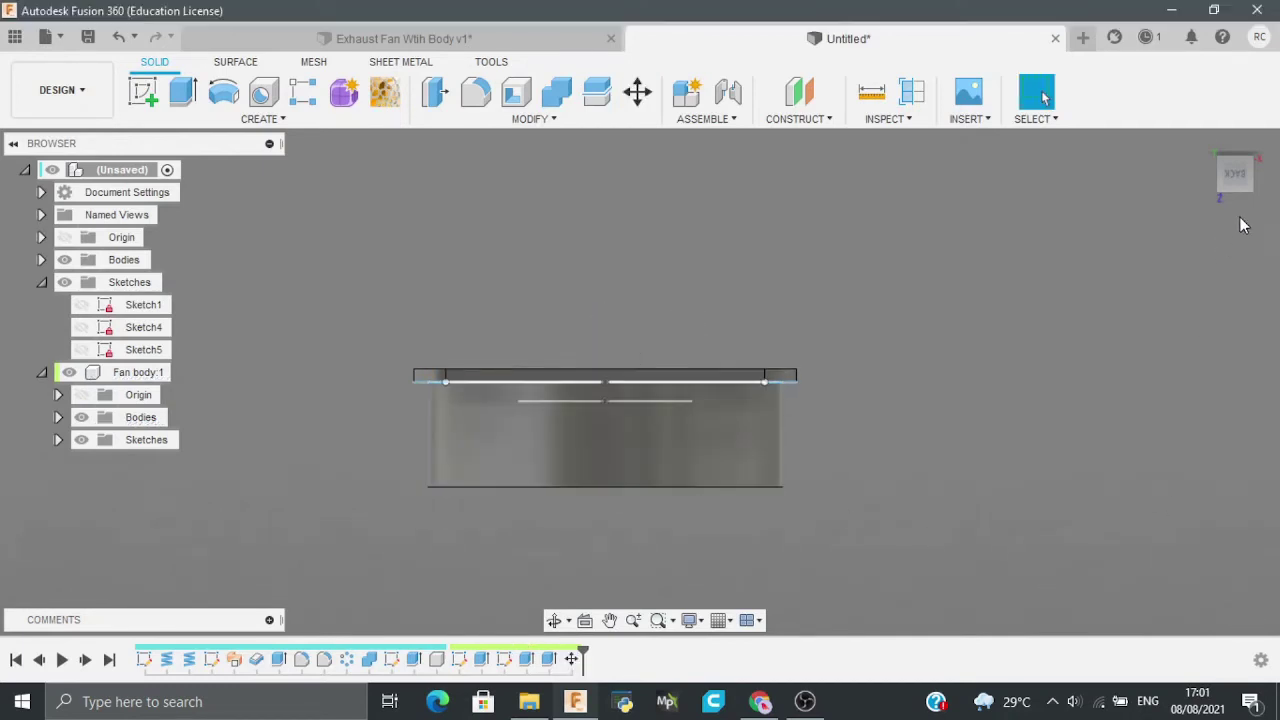
Step: Check the finished Exhaust Fan reference design, and shorten the ring by offsetting its blade-side end face to a distance of 50 mm
left_click_drag(1220, 172, 1208, 182)
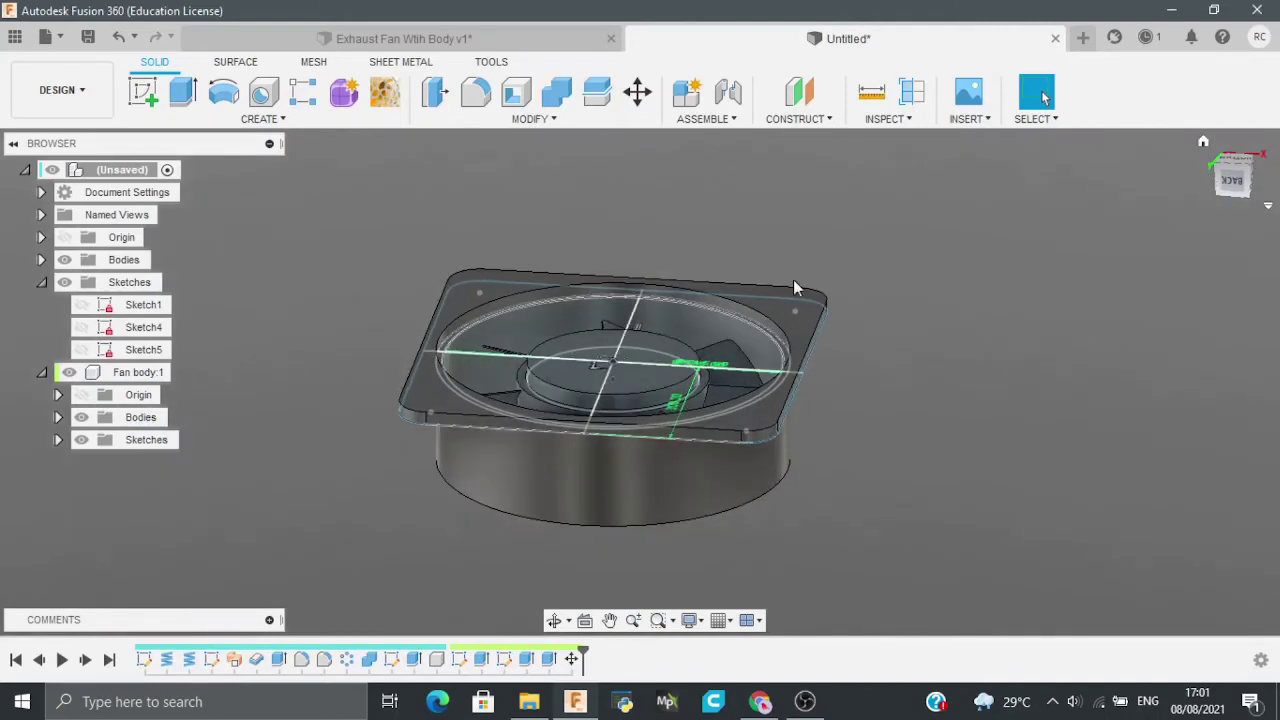
left_click(381, 41)
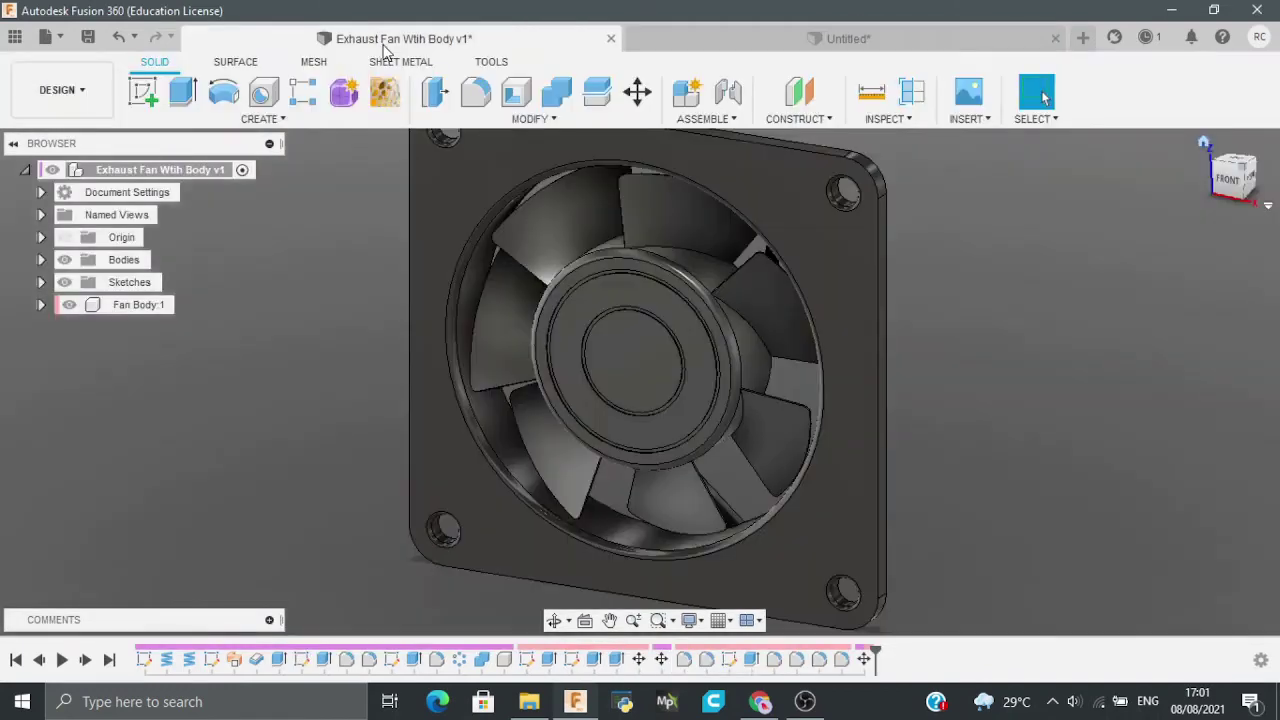
left_click(1243, 178)
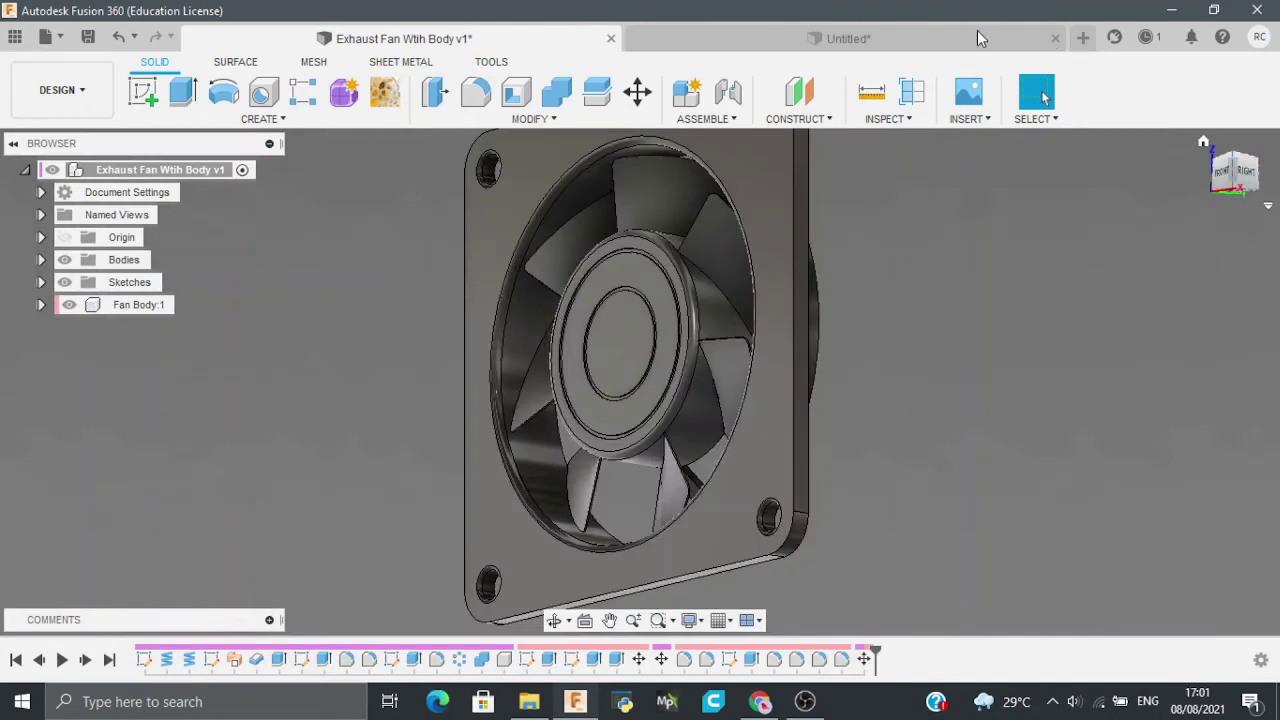
left_click(979, 38)
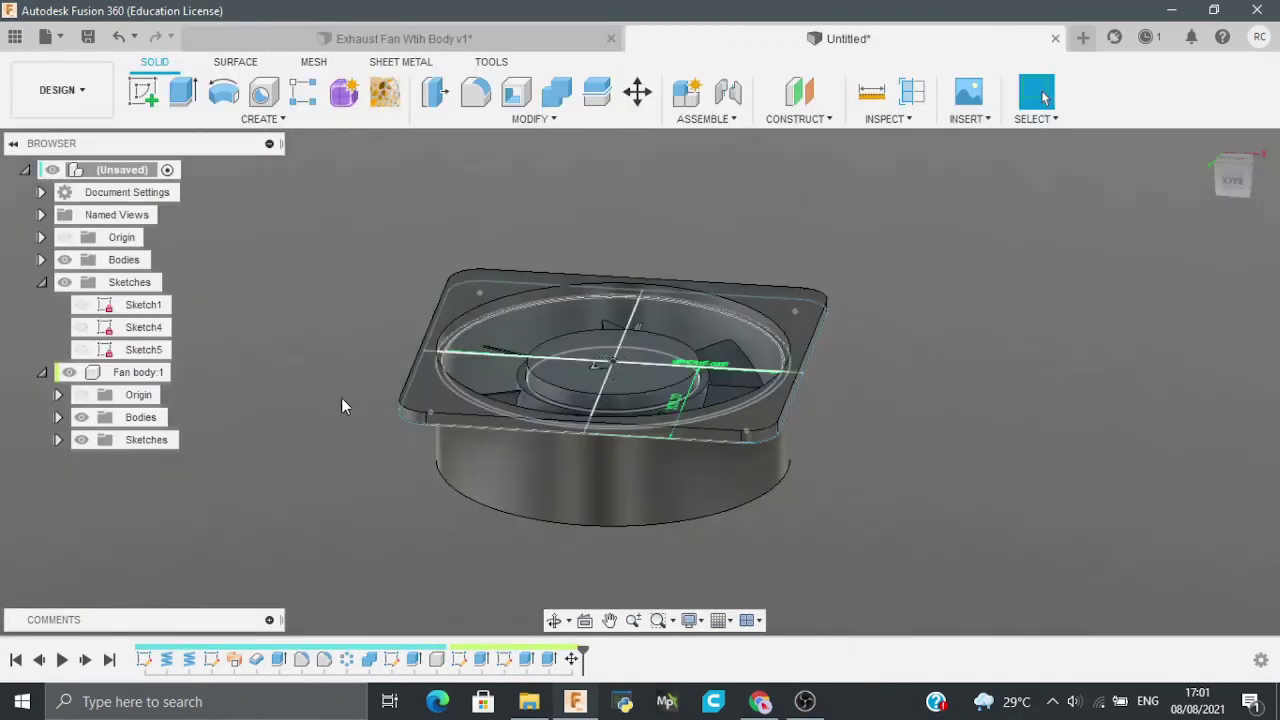
left_click_drag(1214, 180, 1200, 126)
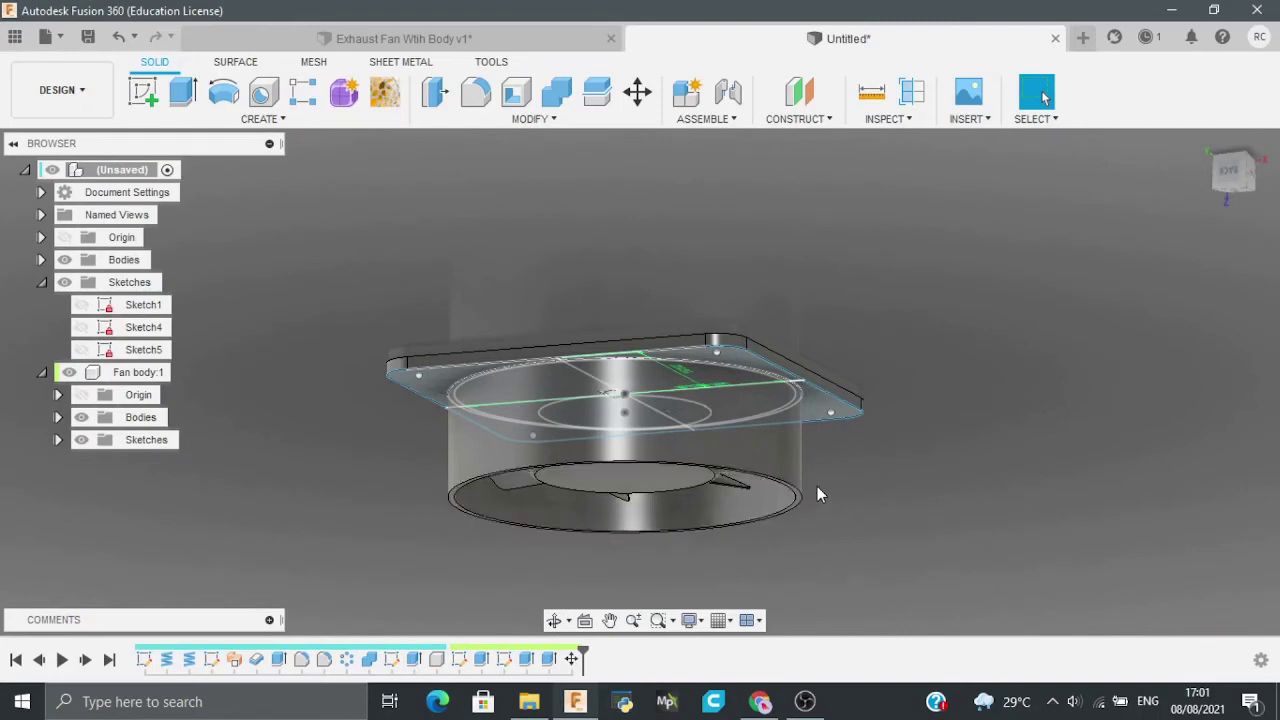
scroll(790, 515, "up", 3)
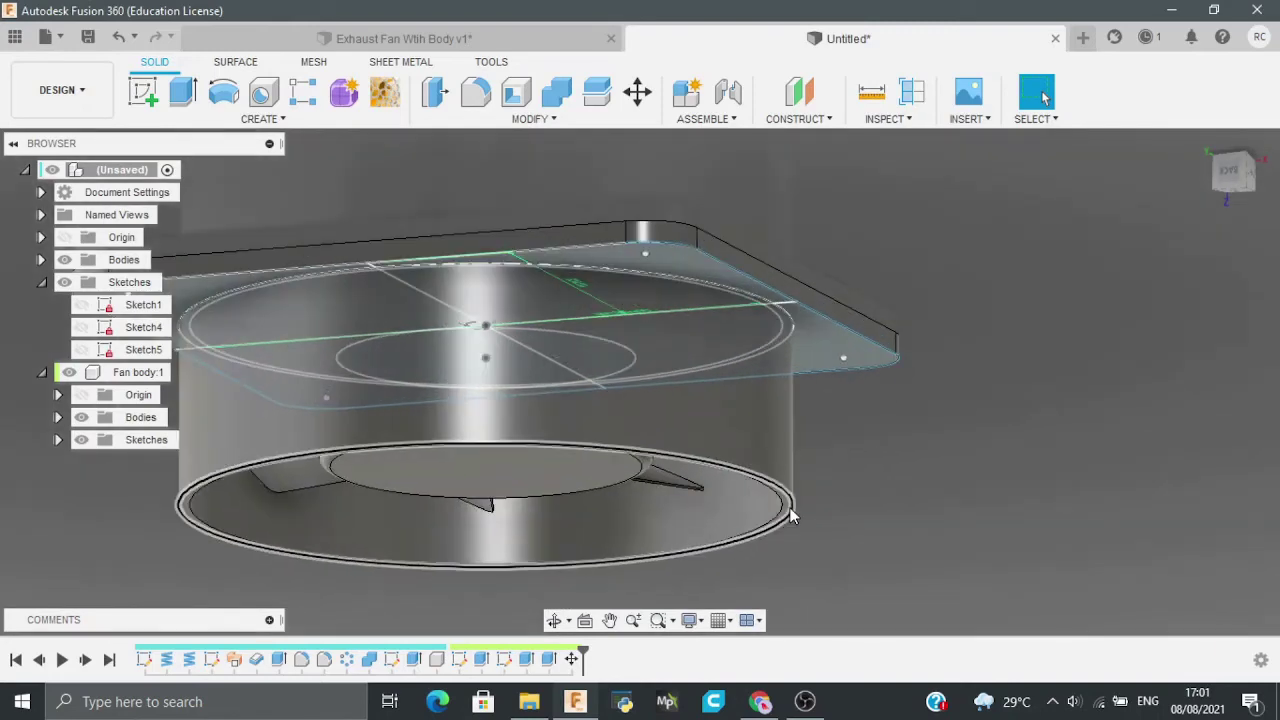
scroll(790, 515, "up", 4)
left_click(787, 512)
scroll(787, 512, "down", 5)
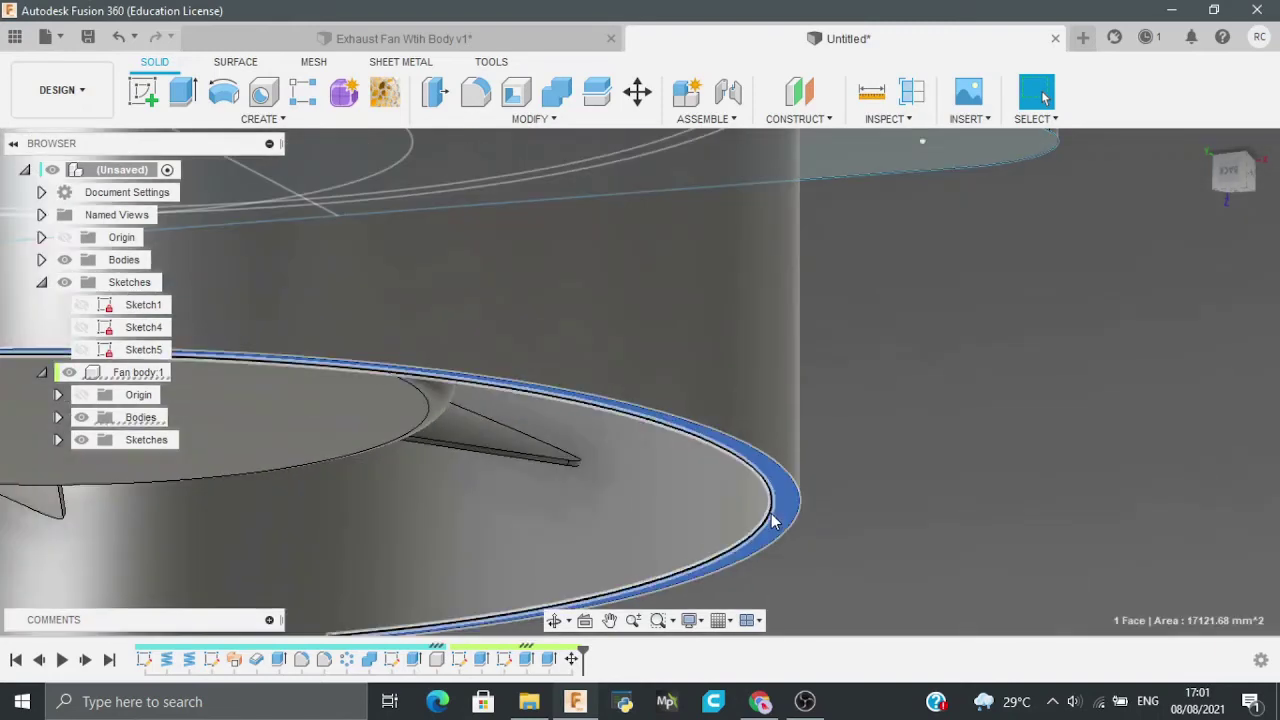
key("q")
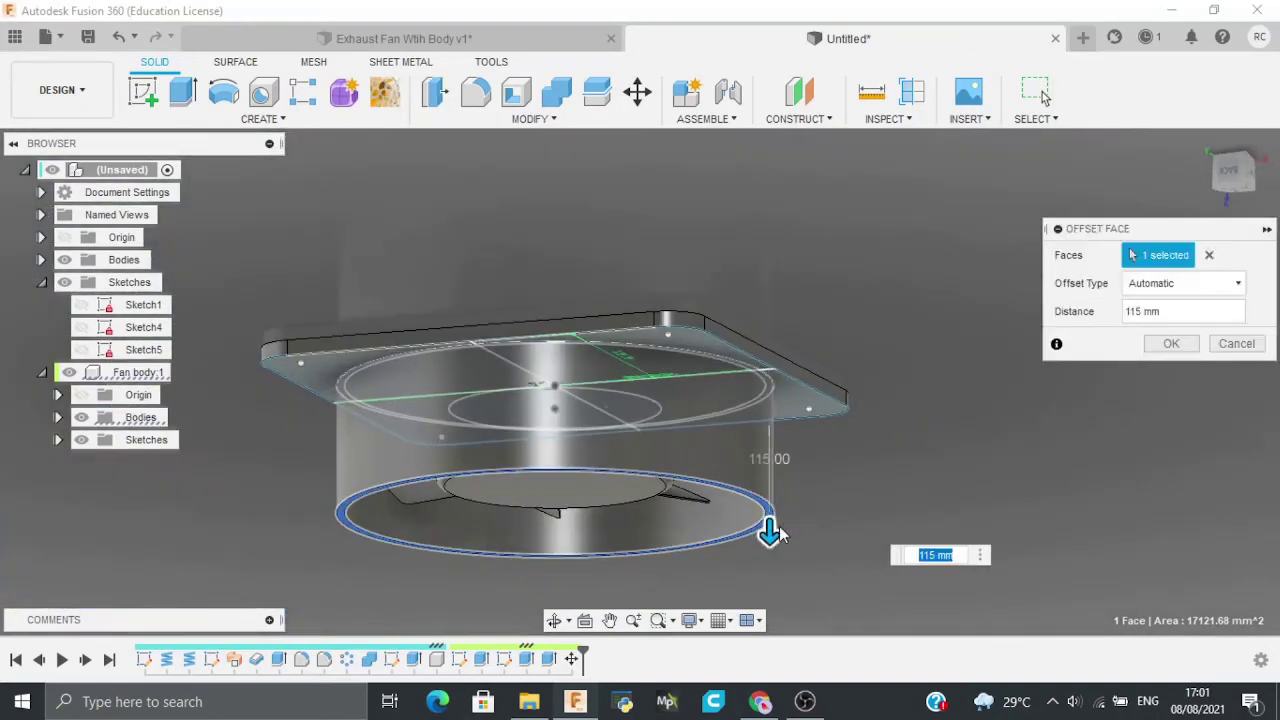
left_click_drag(779, 526, 766, 475)
left_click_drag(770, 530, 776, 490)
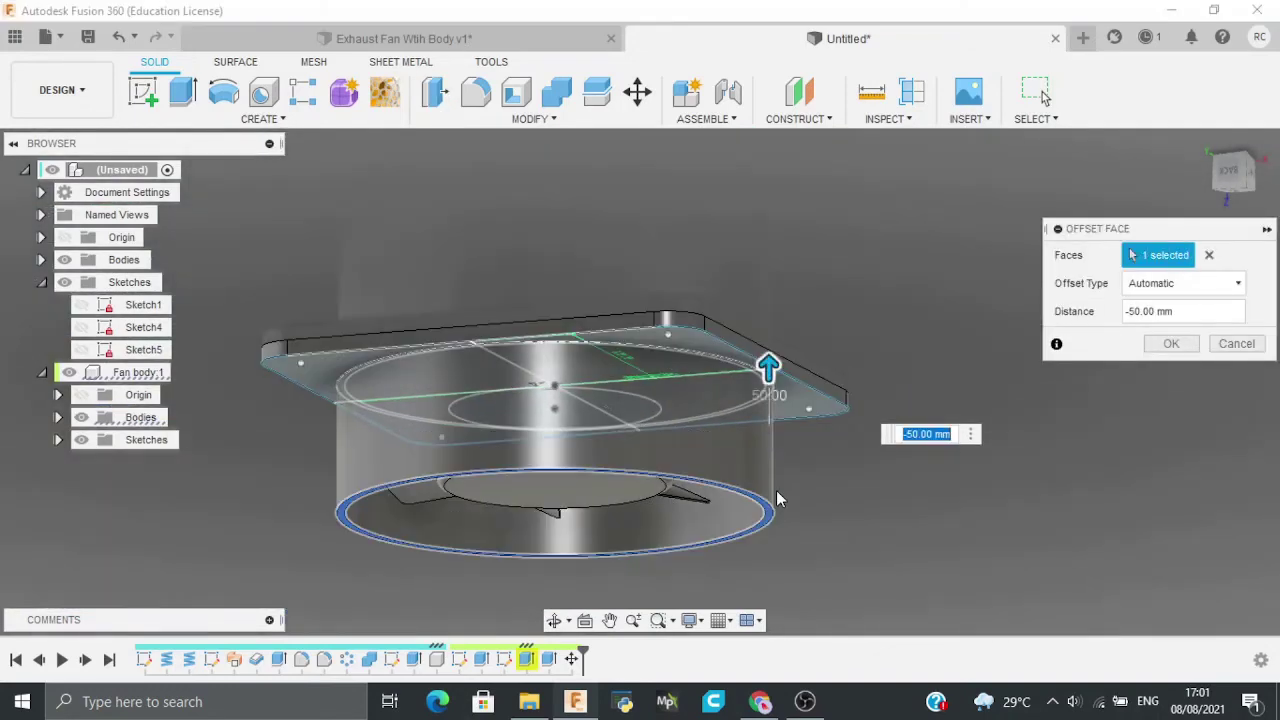
left_click_drag(769, 370, 765, 447)
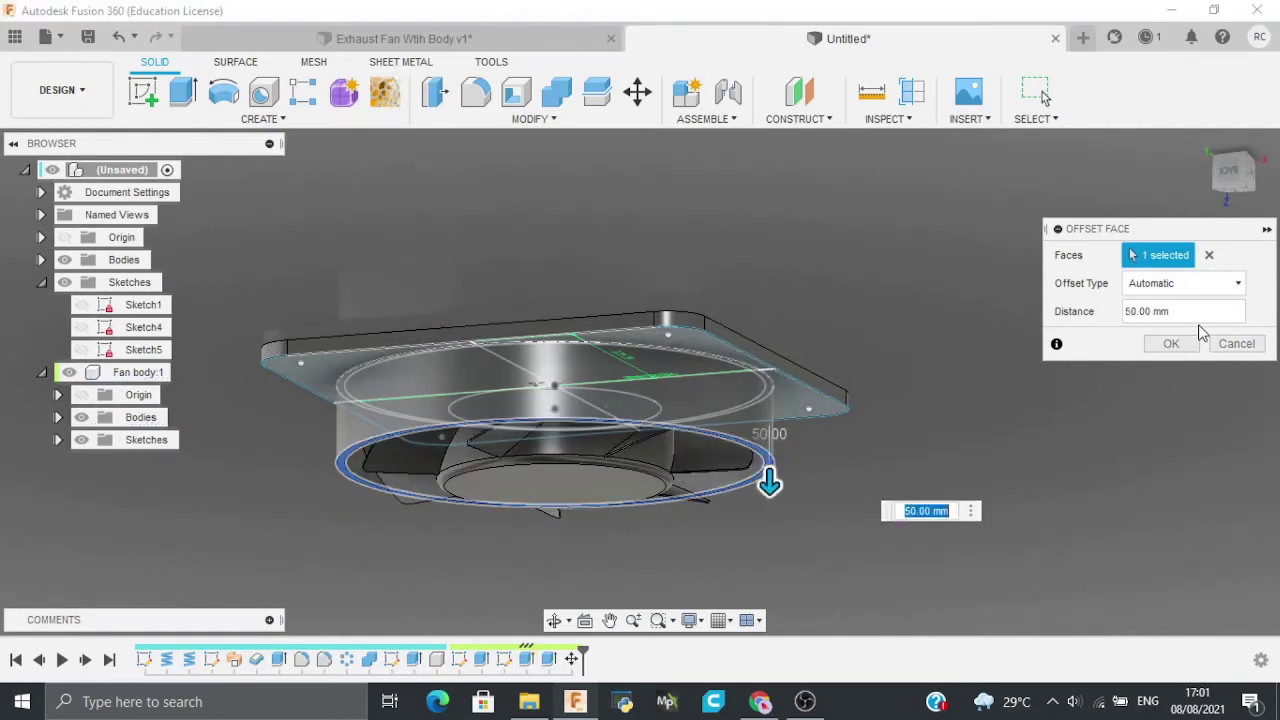
left_click(1175, 344)
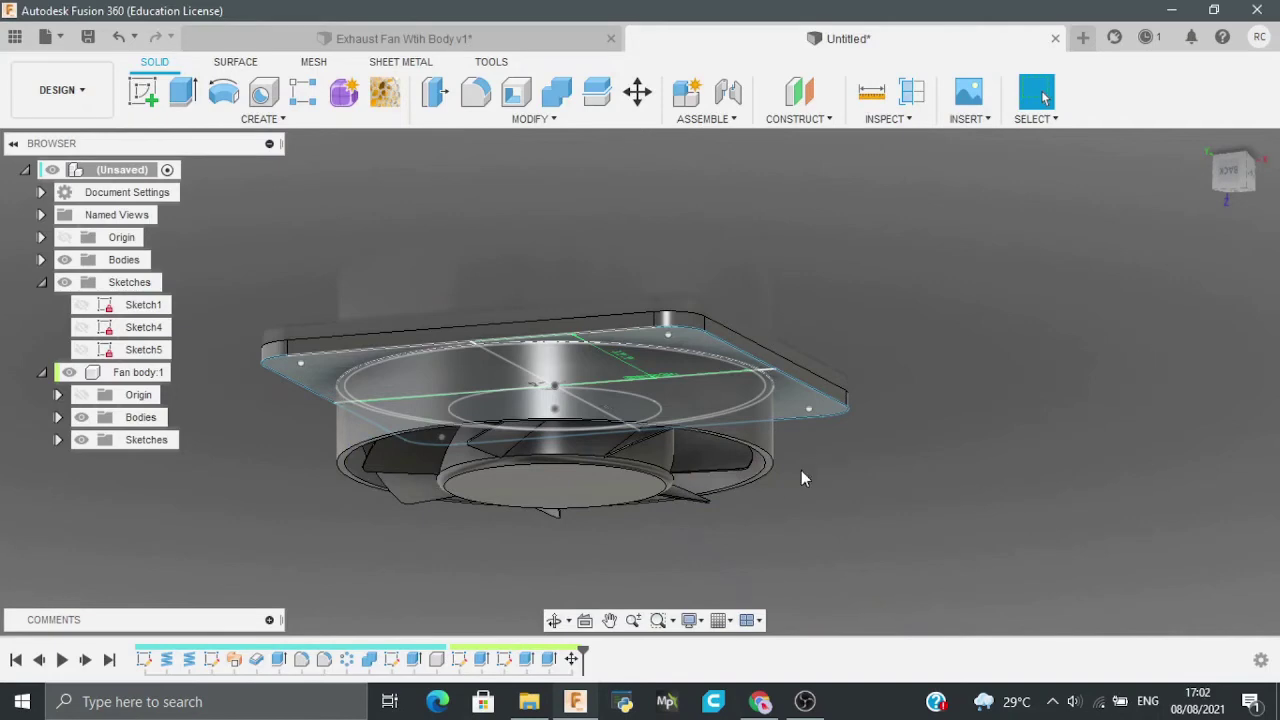
Step: Move the central cylindrical body of the fan body component 40 mm in Z, away from the blades and out past the square frame
scroll(524, 468, "up", 4)
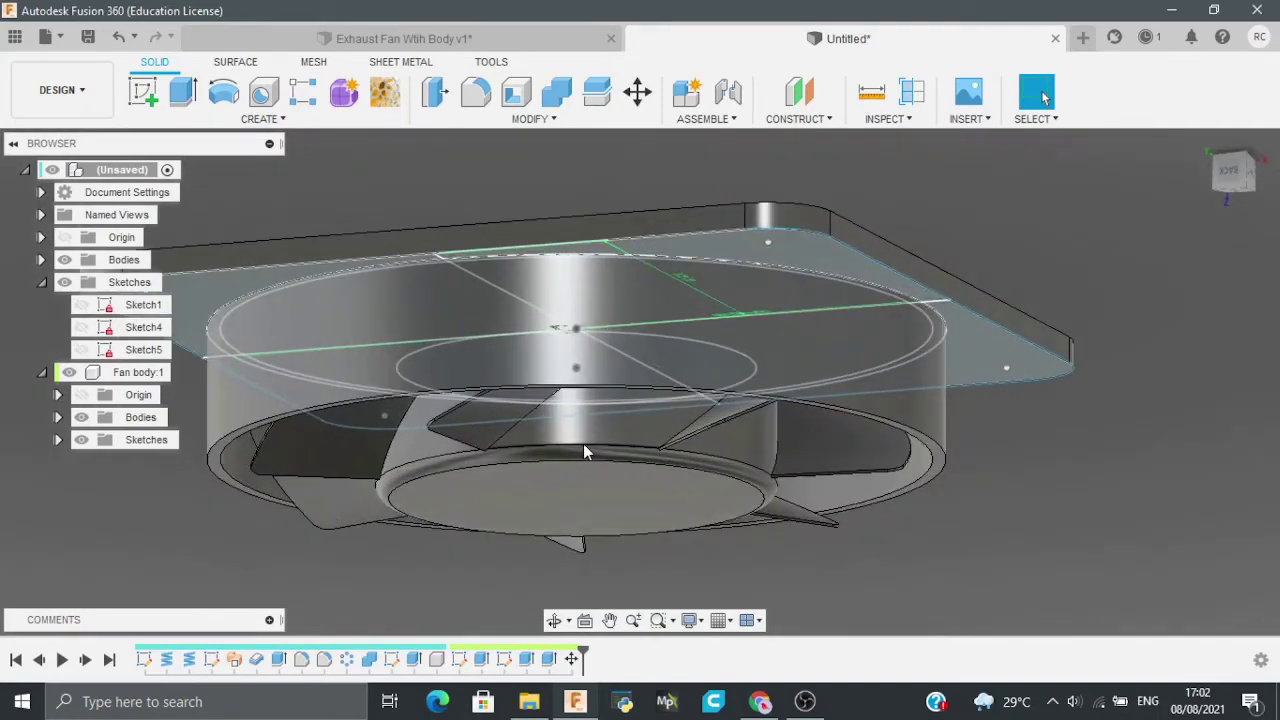
key("m")
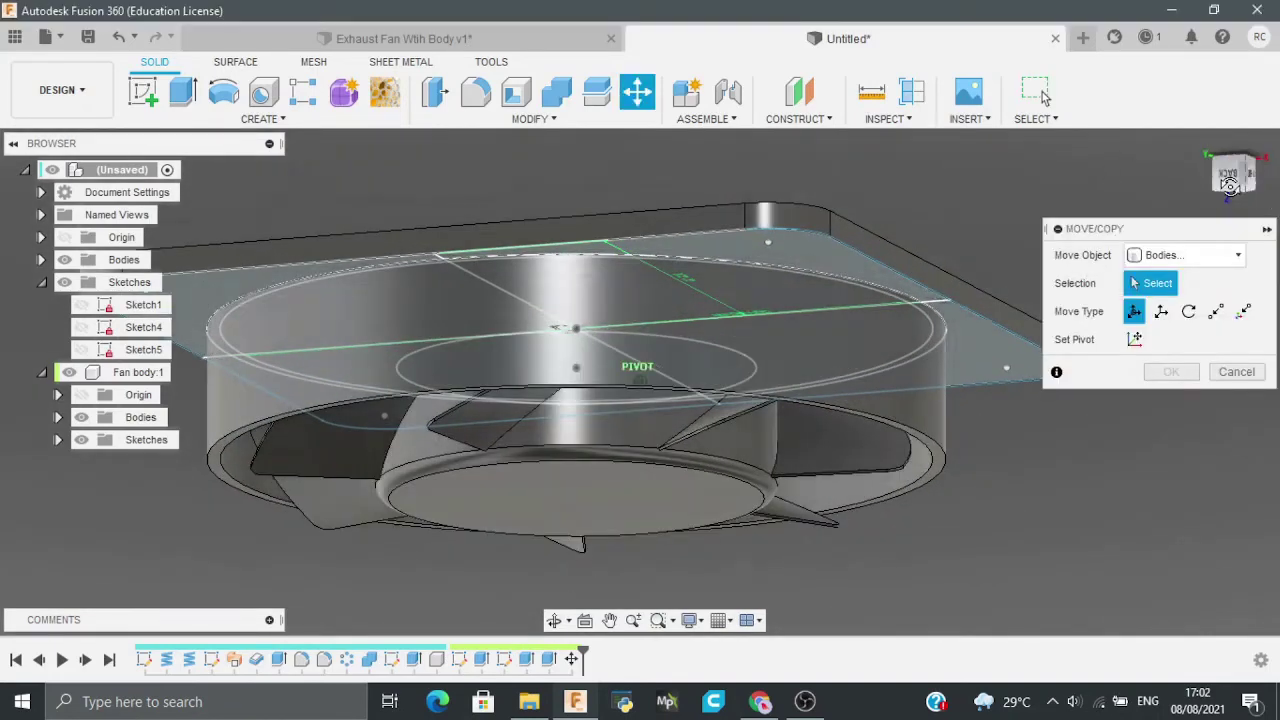
left_click(1230, 185)
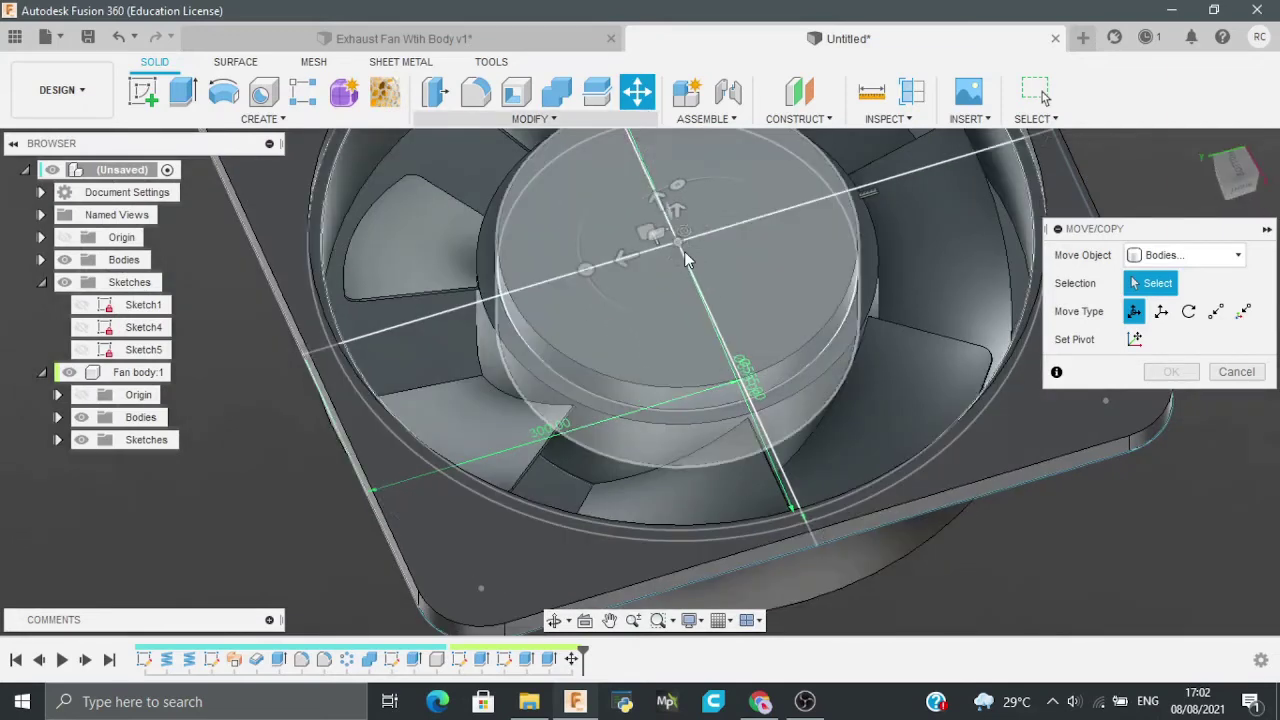
left_click(686, 252)
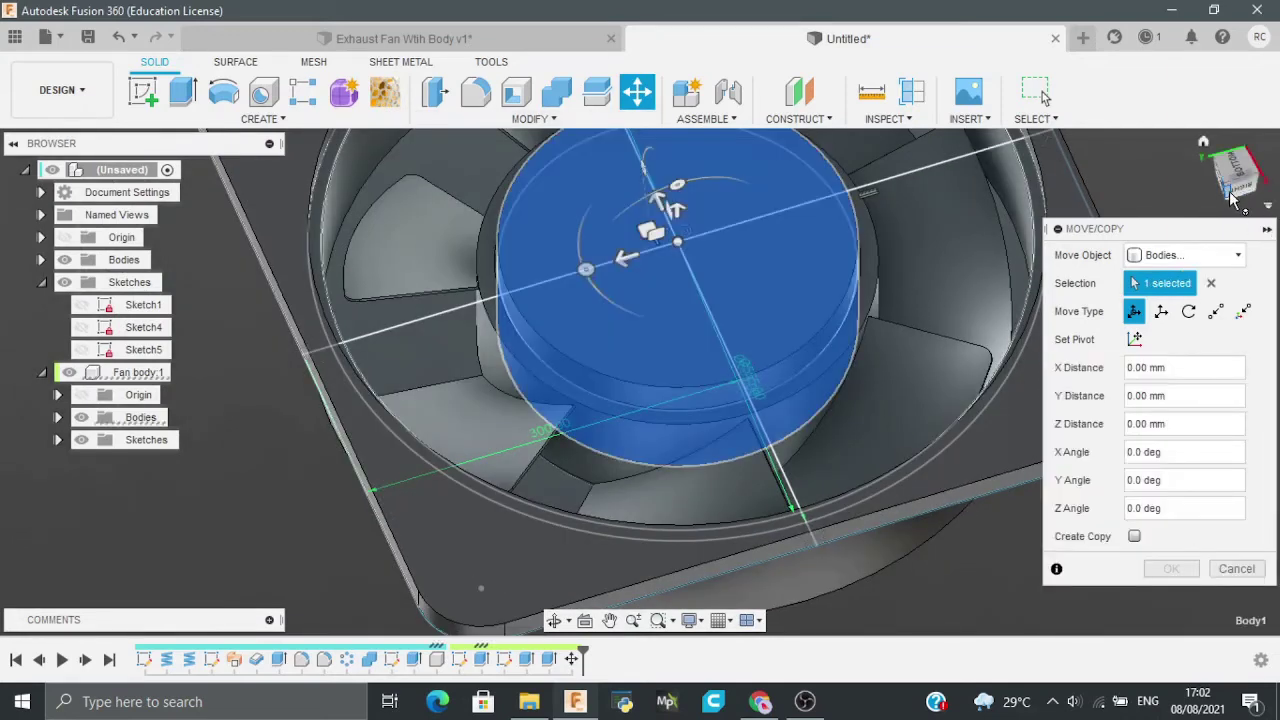
left_click(1229, 192)
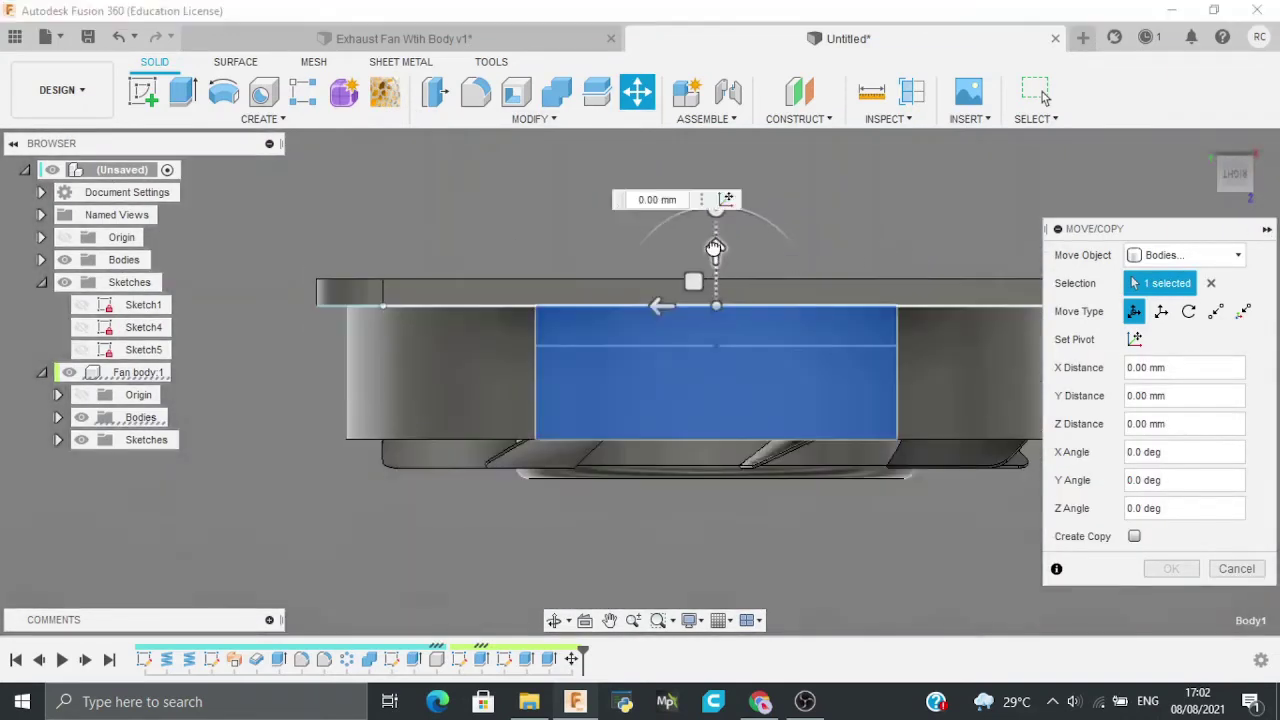
left_click_drag(714, 248, 714, 196)
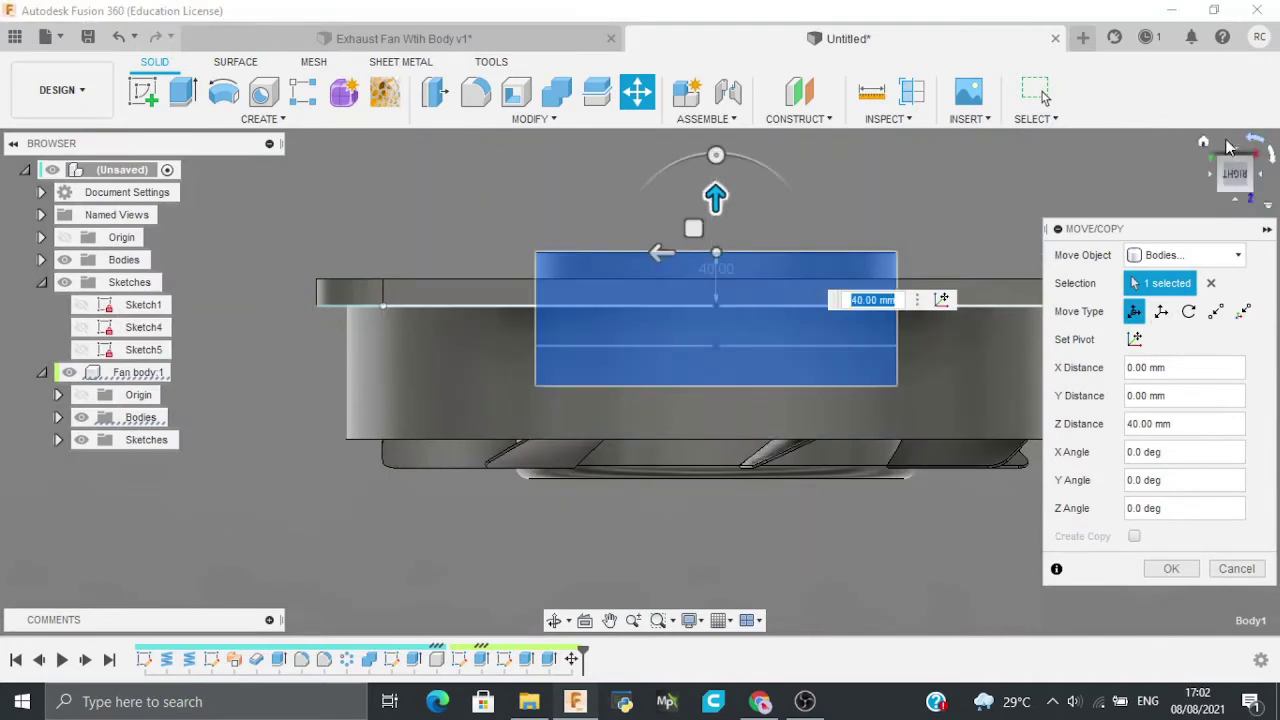
left_click(1229, 200)
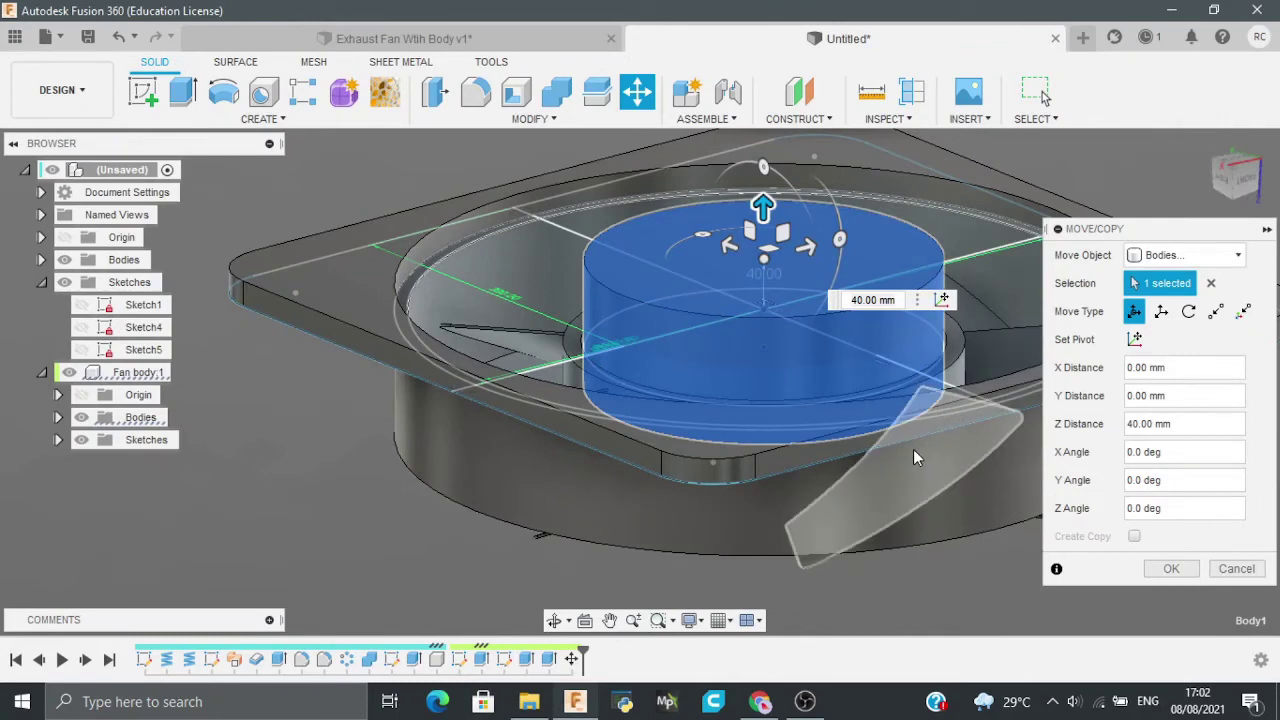
left_click(1172, 570)
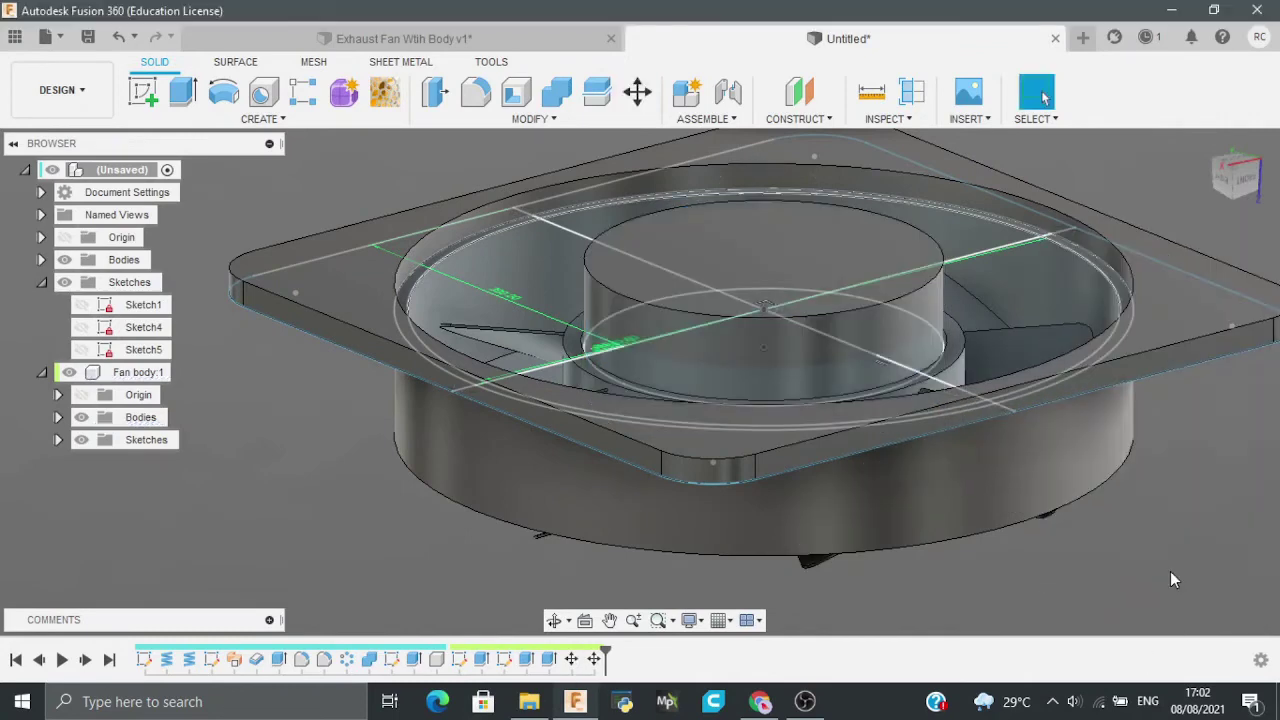
Step: Move the bladed fan body -40 mm in Z so it sits inside the ring, against the central cylinder
left_click(1218, 186)
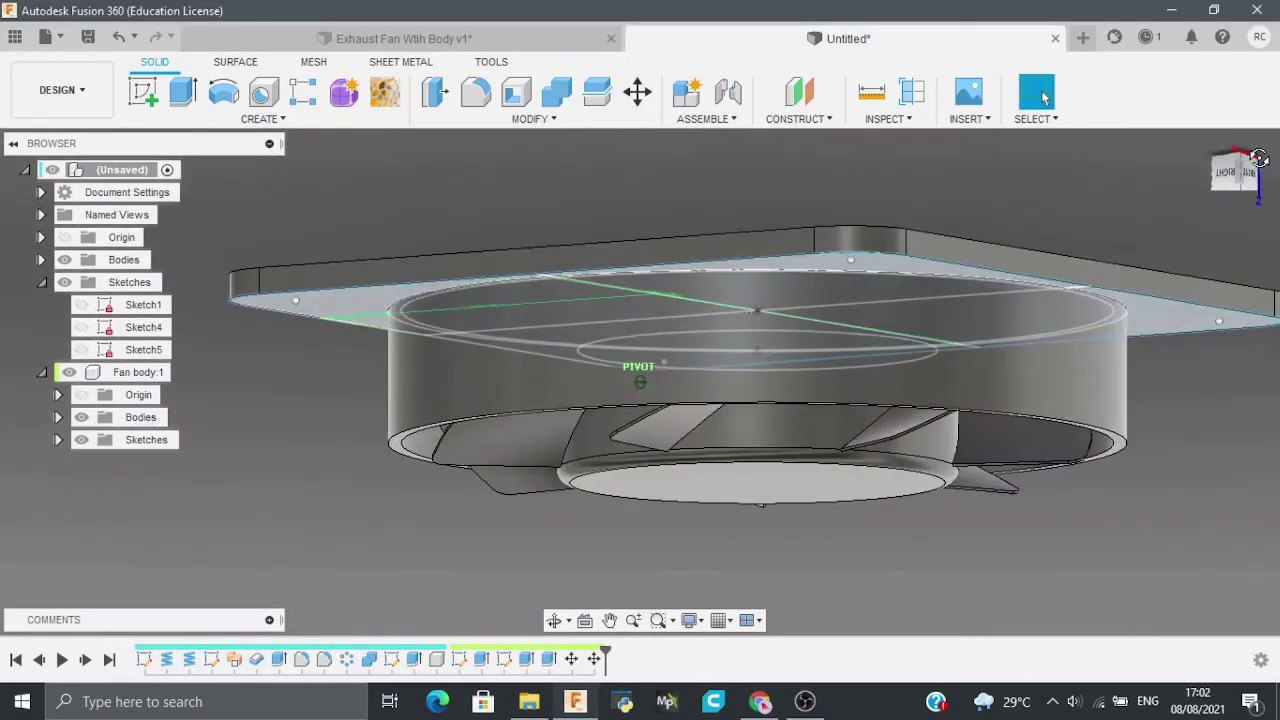
key("m")
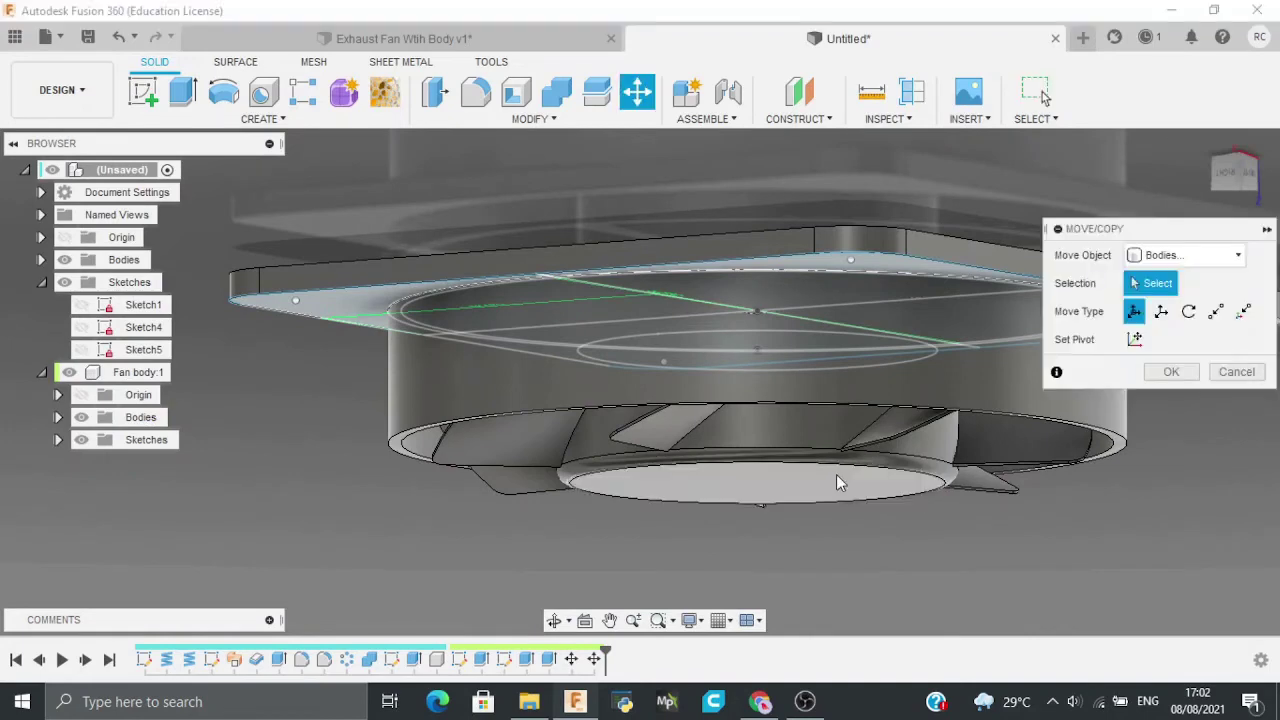
left_click(785, 448)
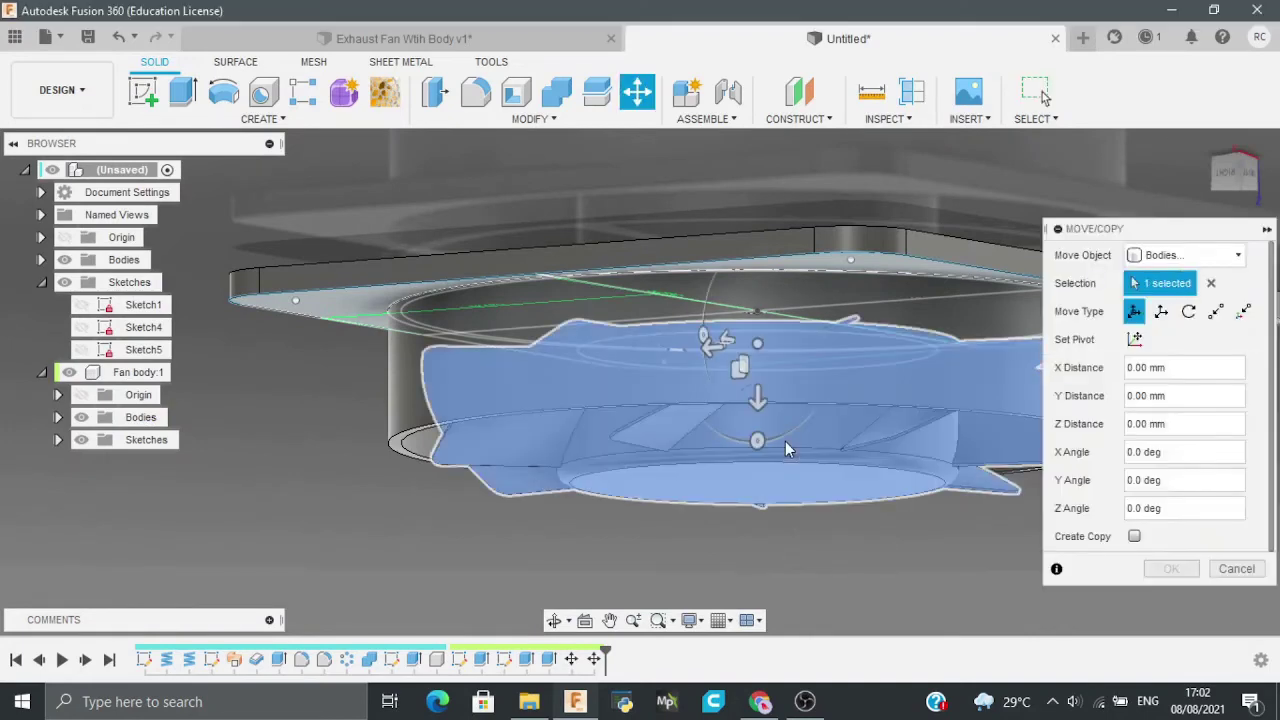
left_click_drag(762, 398, 759, 385)
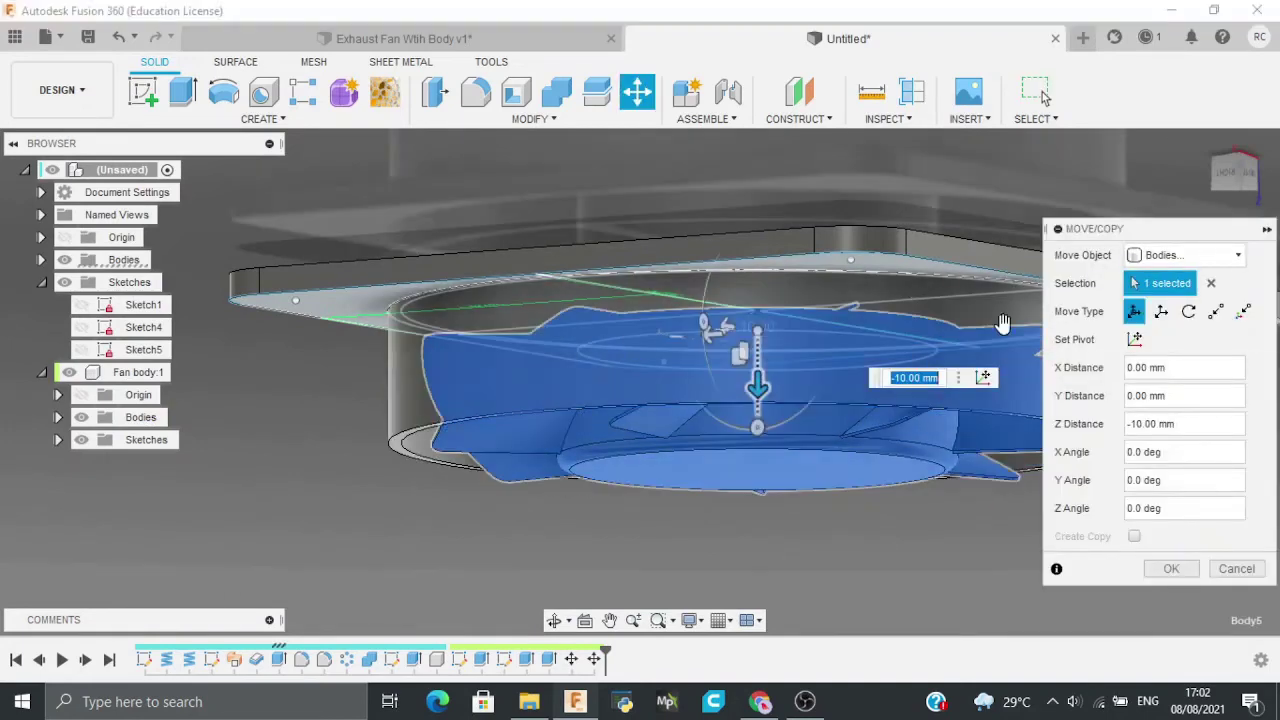
left_click(1225, 176)
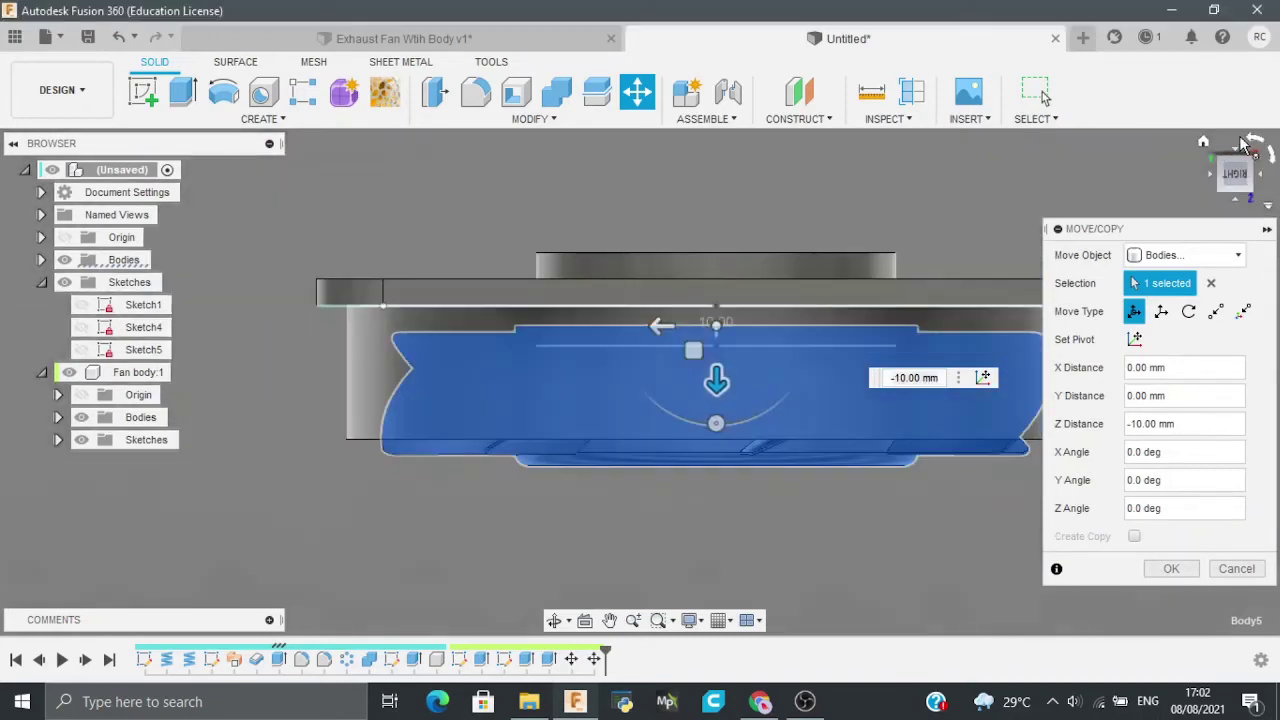
left_click(1256, 143)
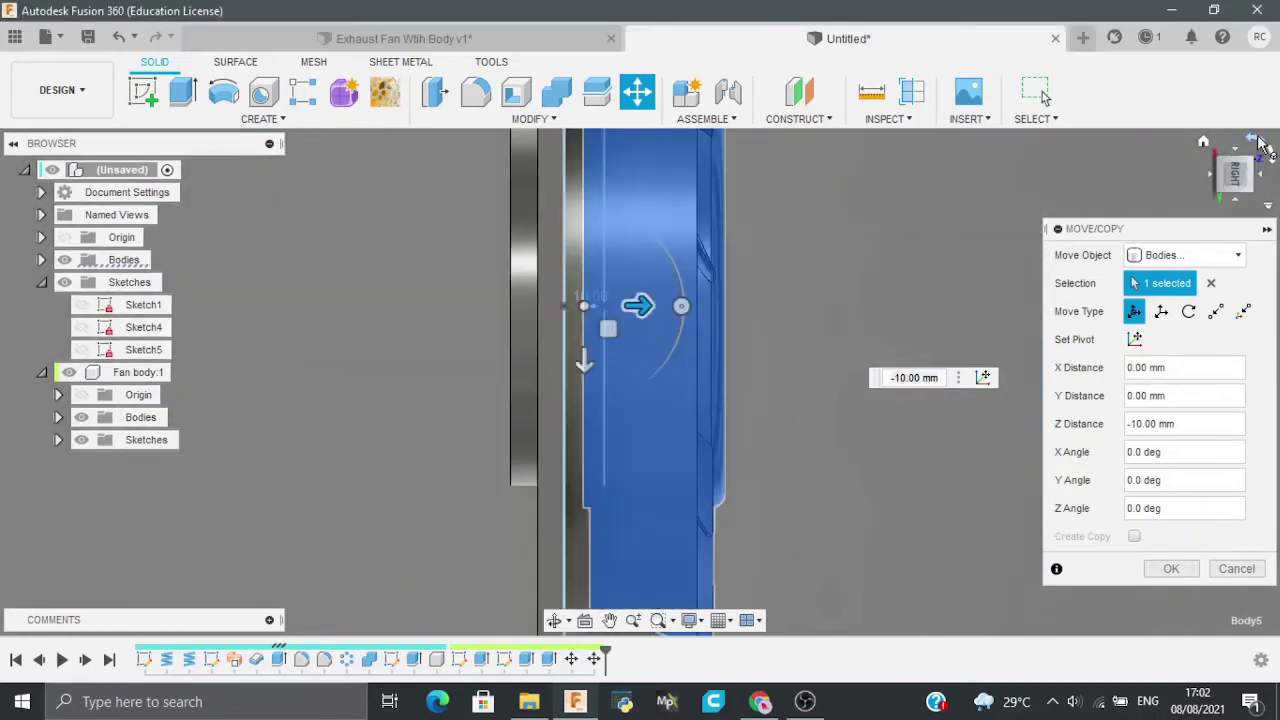
left_click(1254, 145)
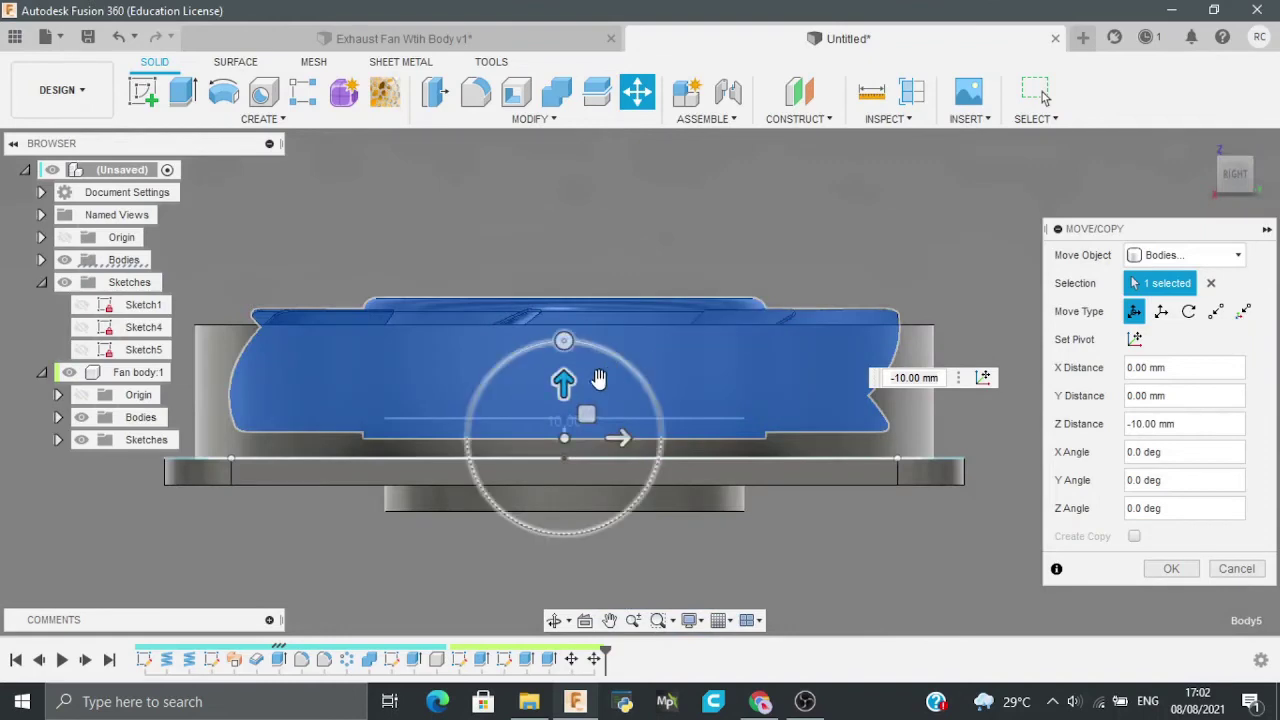
left_click_drag(575, 400, 714, 490)
mouse_move(1226, 192)
left_mouse_down()
mouse_move(1219, 178)
mouse_move(1226, 192)
left_mouse_up()
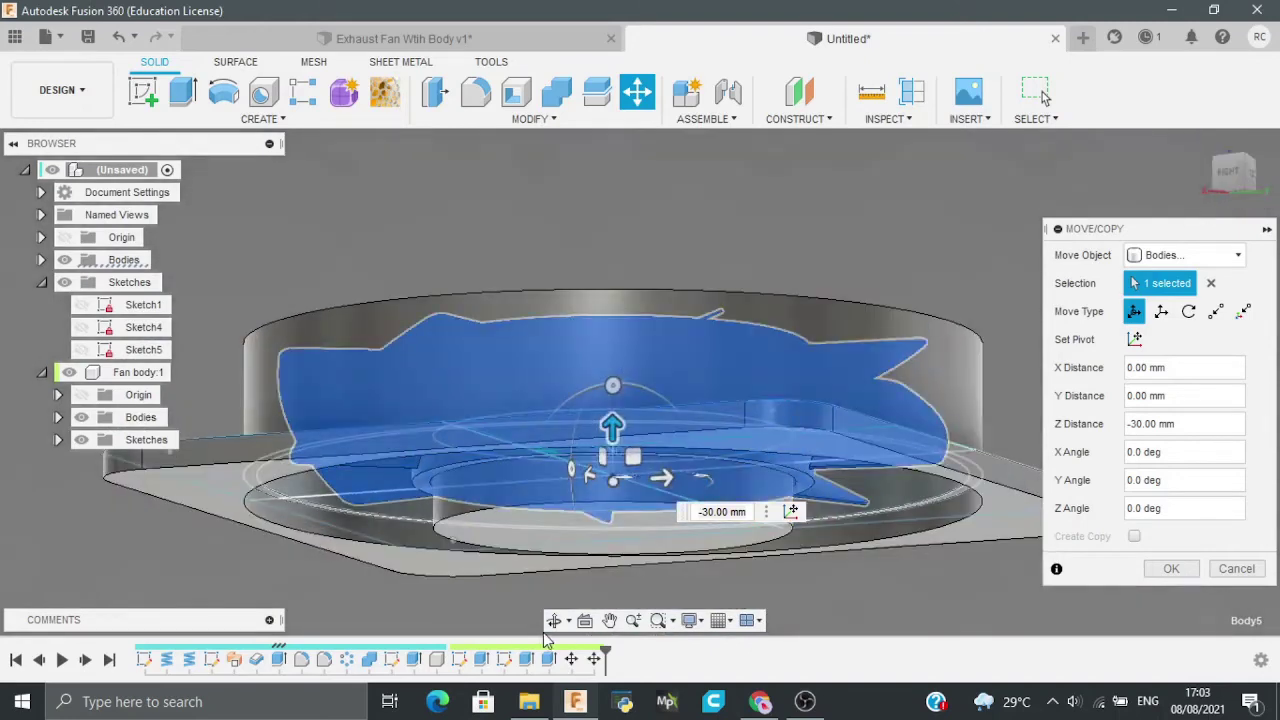
mouse_move(611, 428)
left_mouse_down()
mouse_move(613, 452)
mouse_move(612, 440)
left_mouse_up()
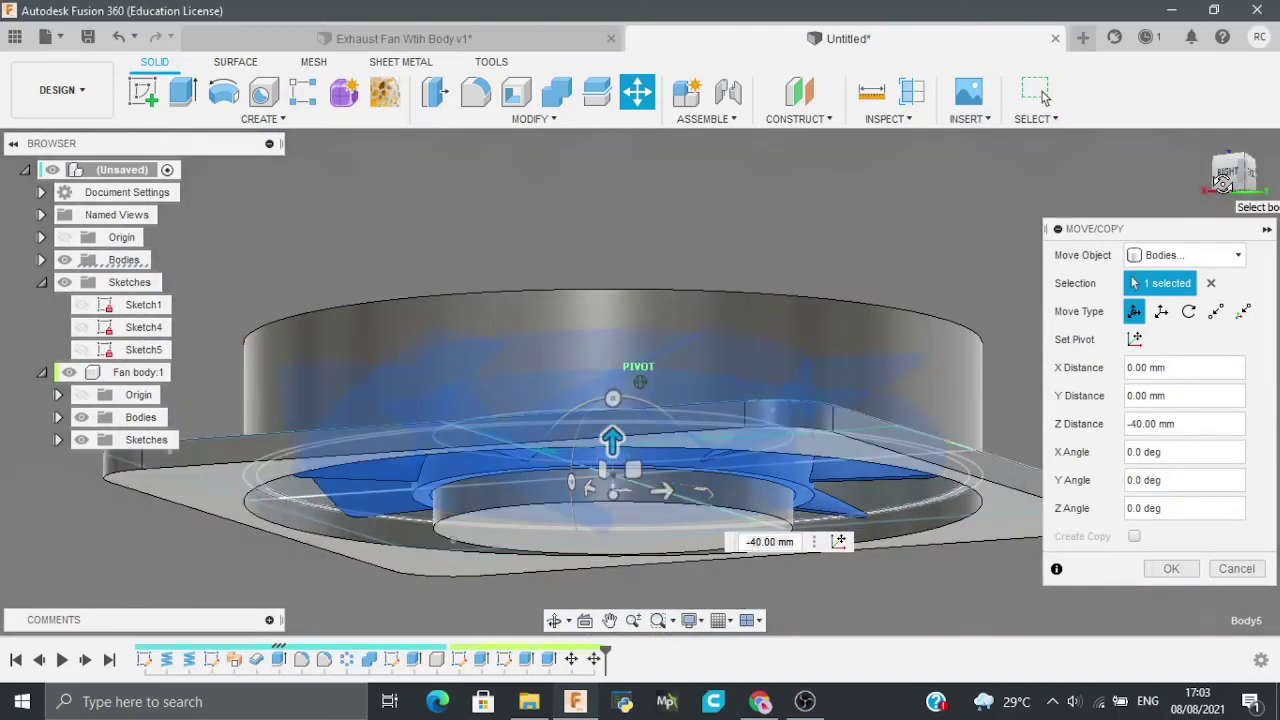
left_click_drag(1222, 184, 1182, 222)
left_click(1231, 178)
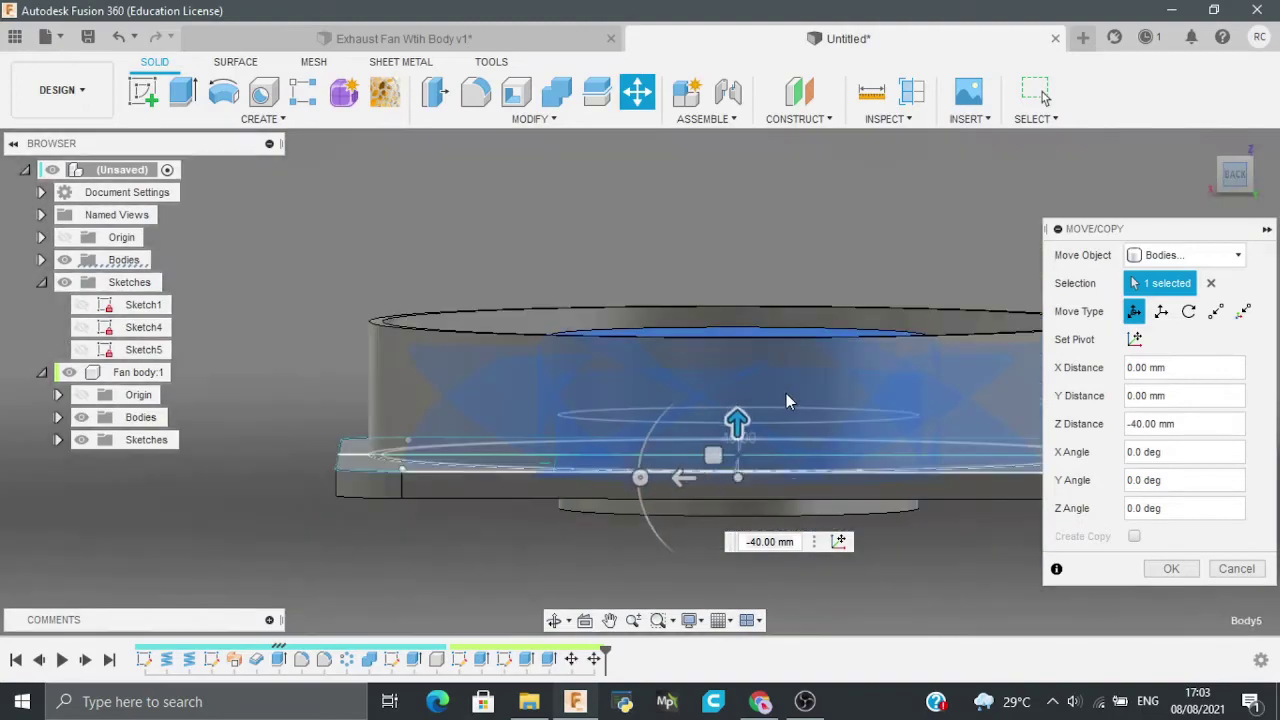
key("Return")
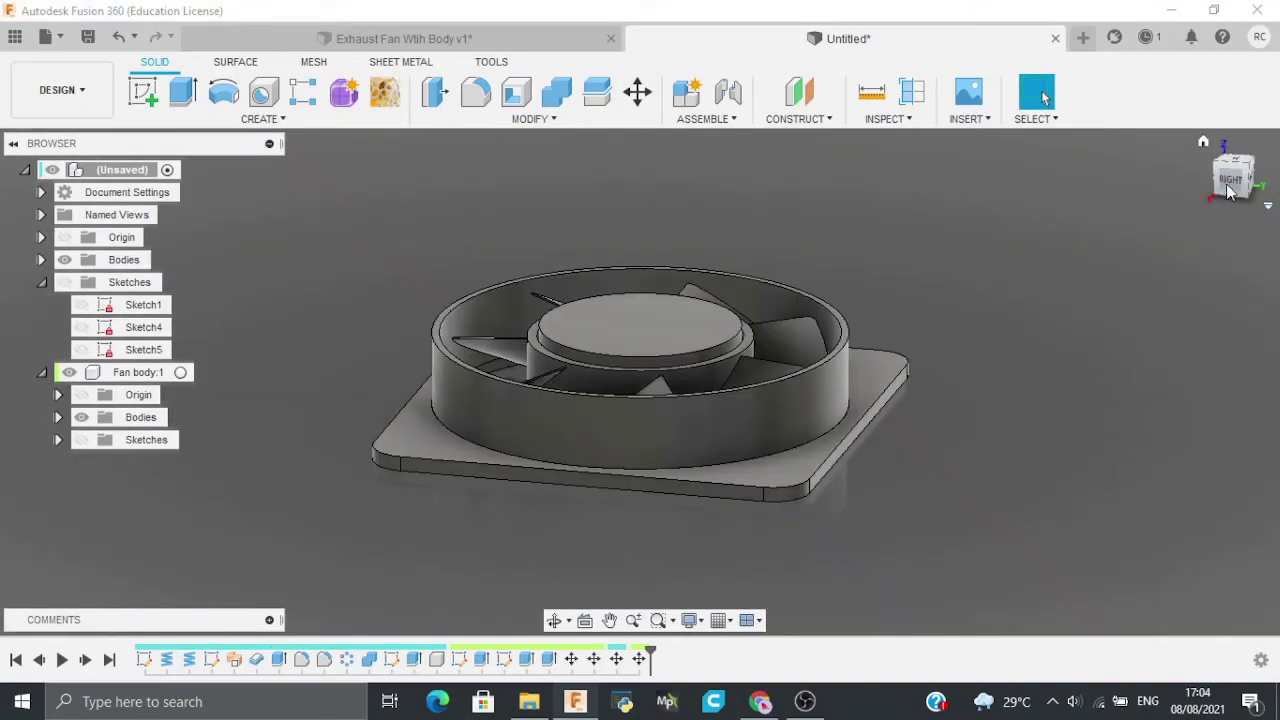
Step: Check the support arms in the finished Exhaust Fan reference design, and hide the top-level bodies in the working design
mouse_move(1230, 193)
left_mouse_down()
mouse_move(1226, 146)
mouse_move(1234, 198)
mouse_move(1226, 170)
mouse_move(1236, 176)
left_mouse_up()
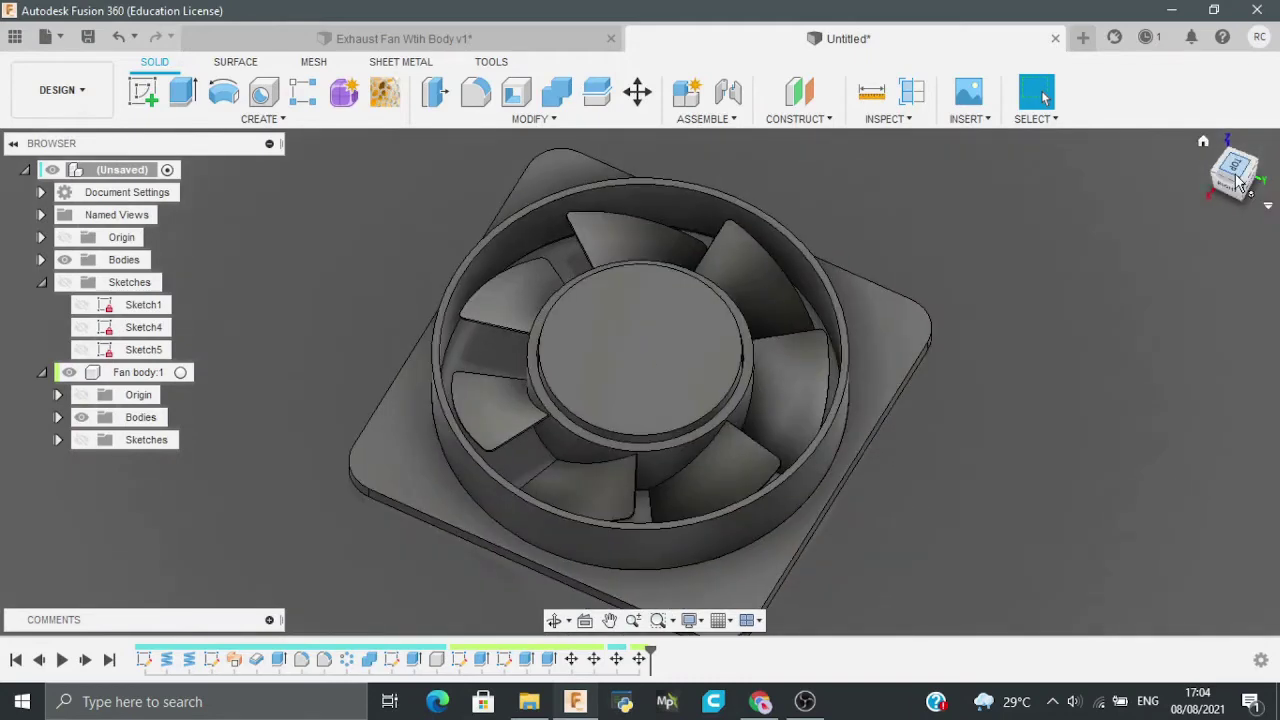
left_click(449, 38)
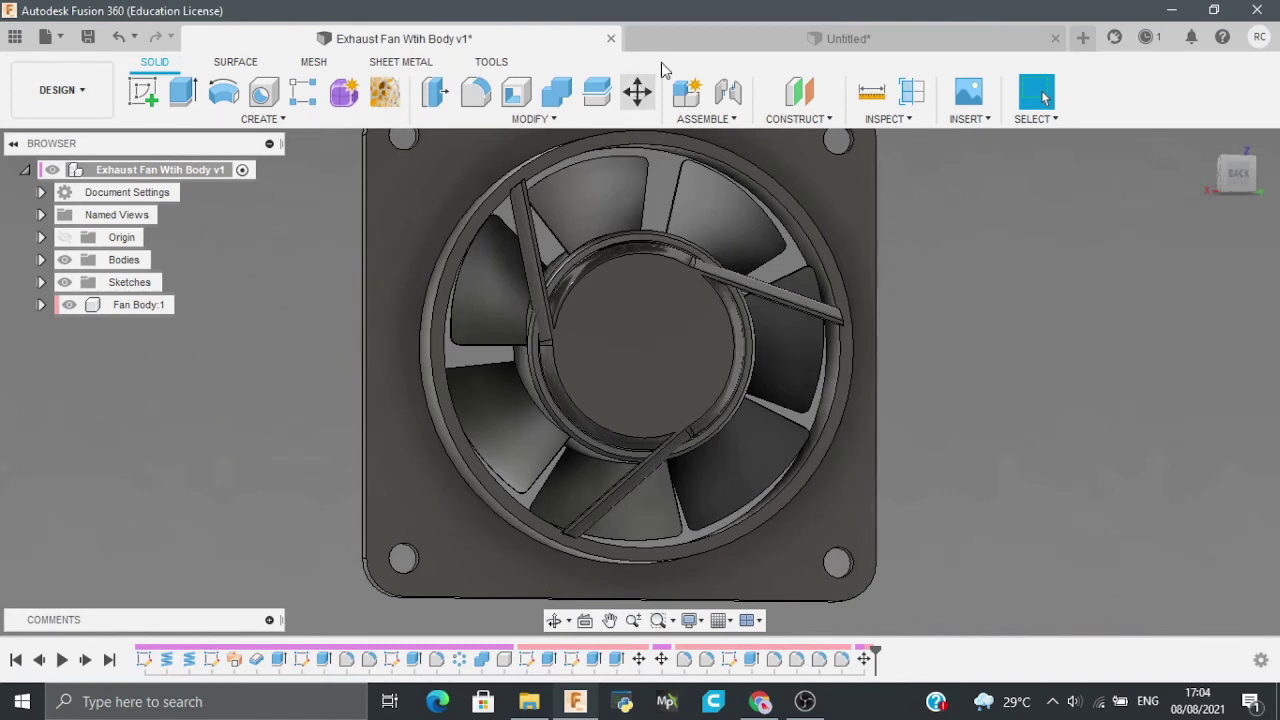
left_click(725, 35)
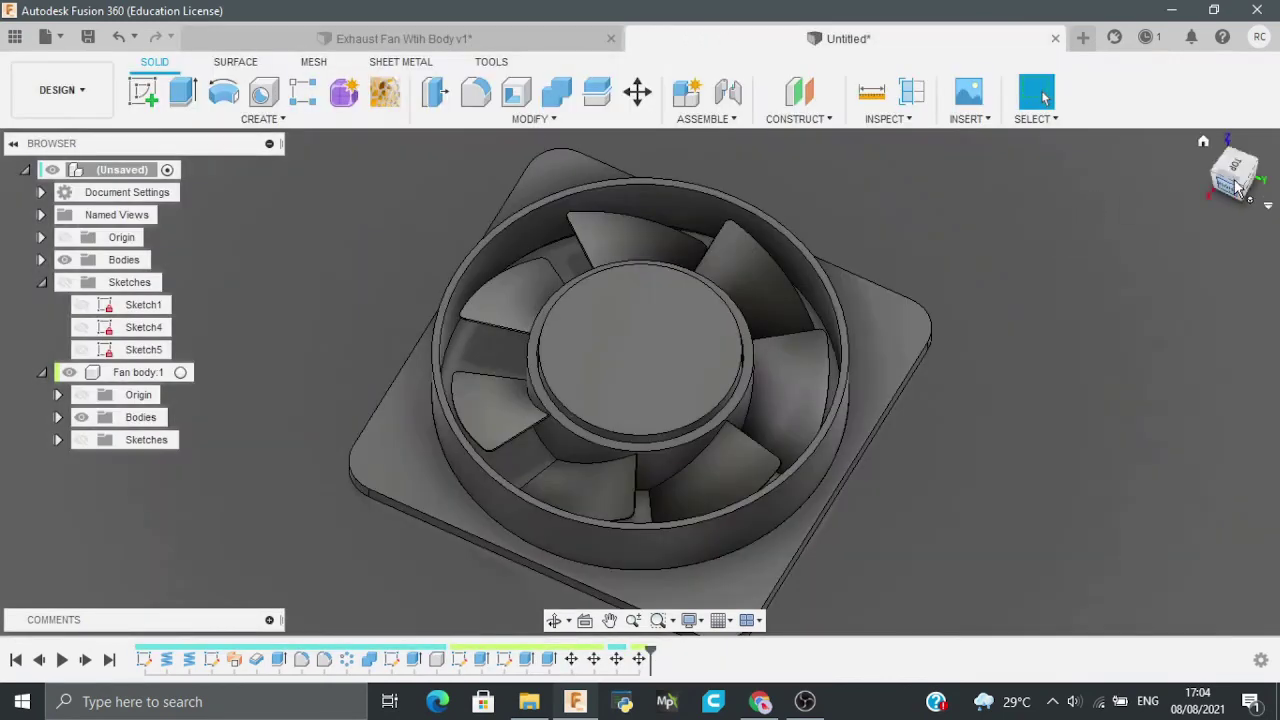
left_click(1236, 168)
left_click(604, 396)
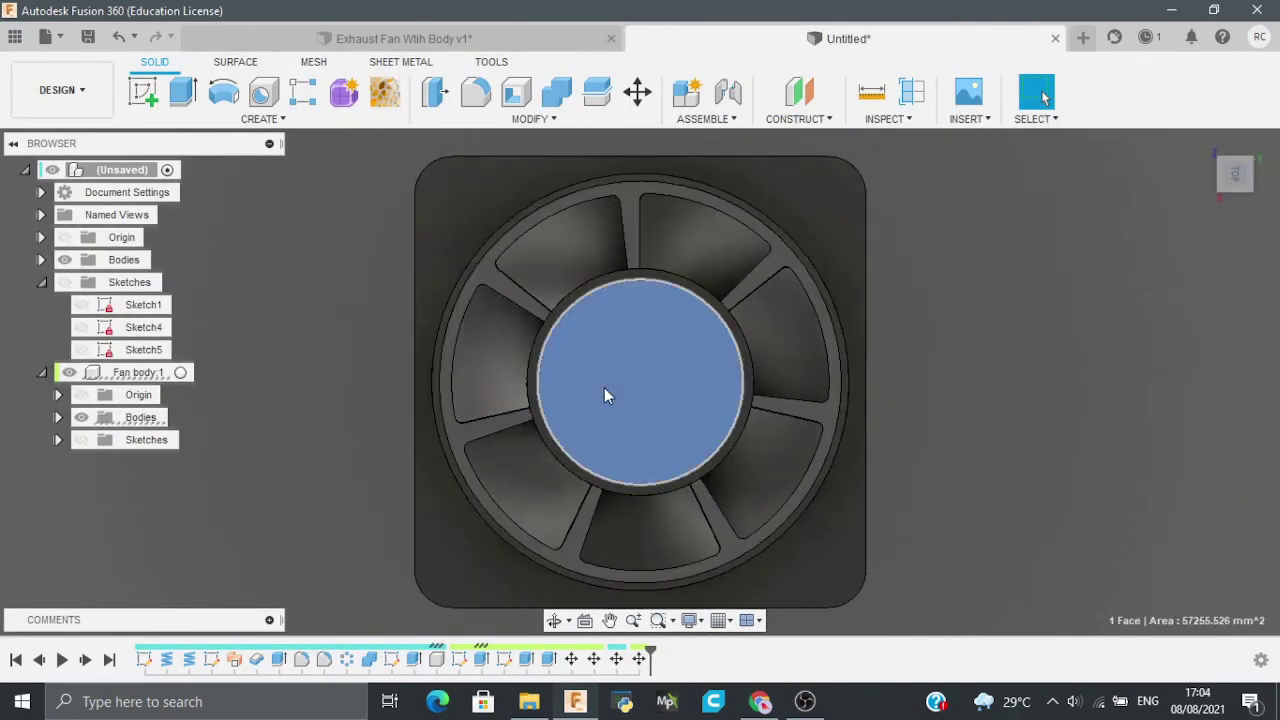
left_click(63, 261)
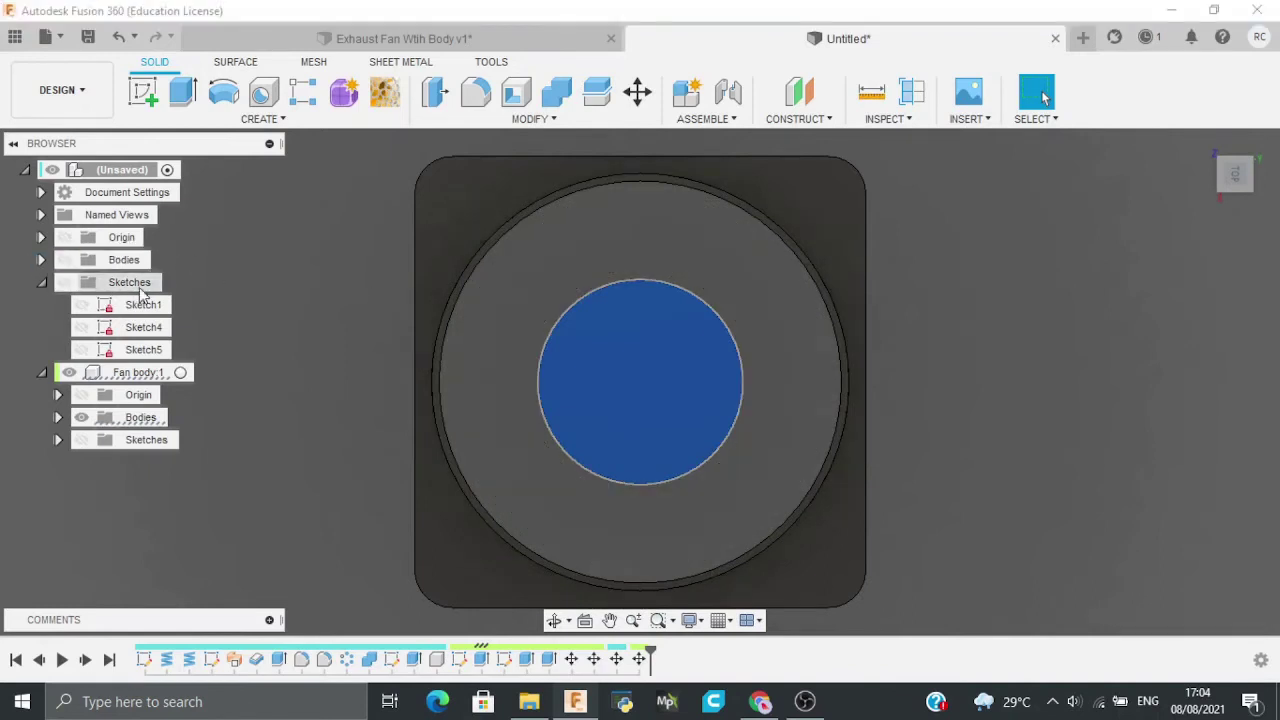
Step: In a new sketch on the central cylinder's end face, draw a slanted line about 205 mm long from the cylinder's edge to the ring's inner edge
key("c")
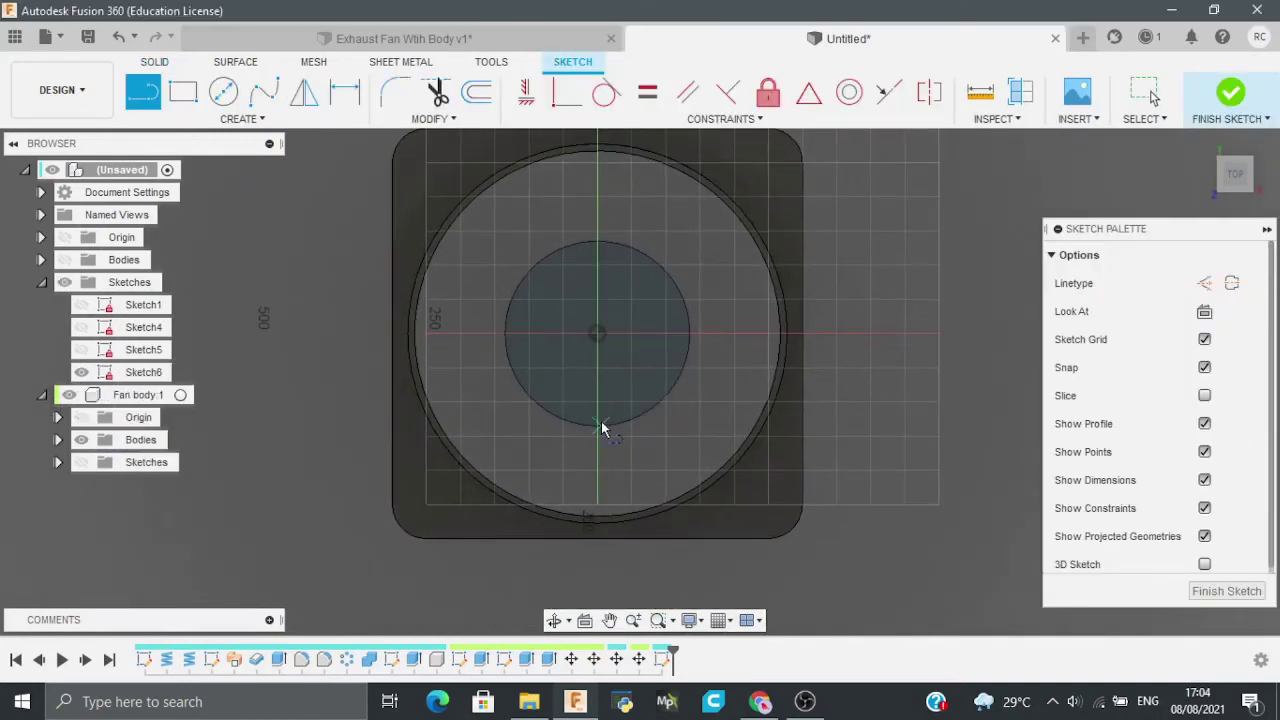
left_click(689, 333)
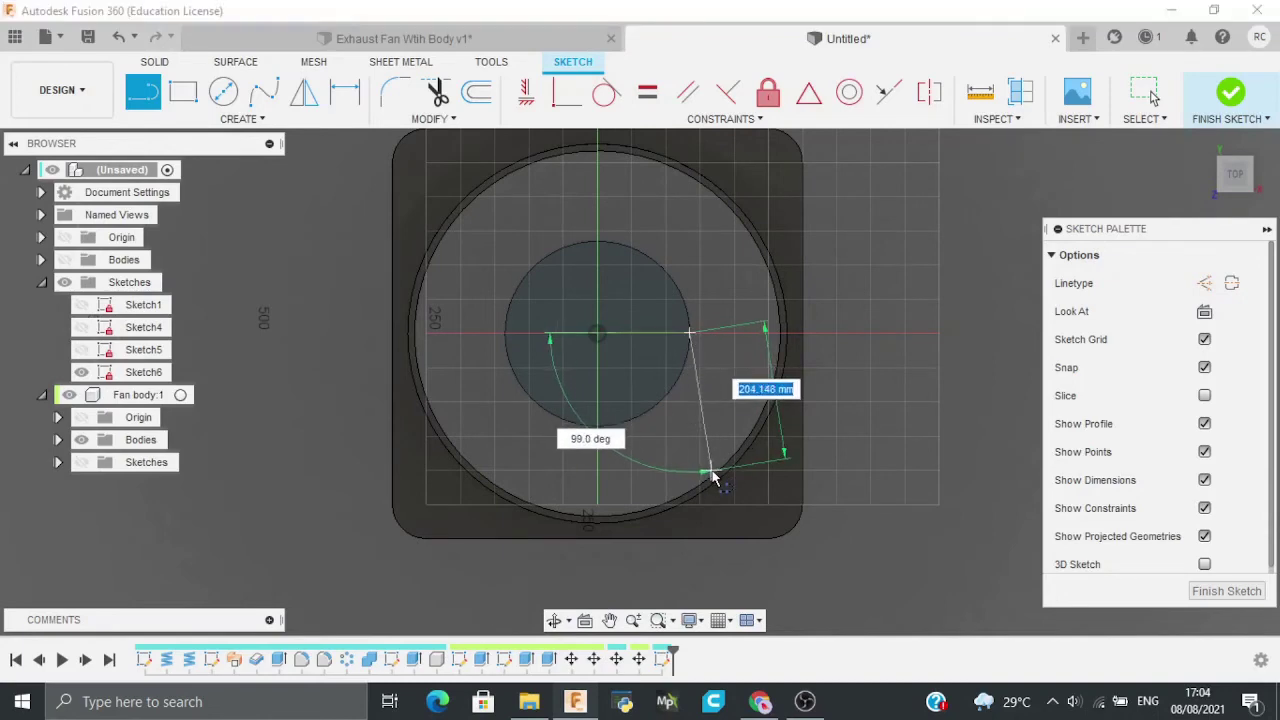
scroll(713, 480, "up", 2)
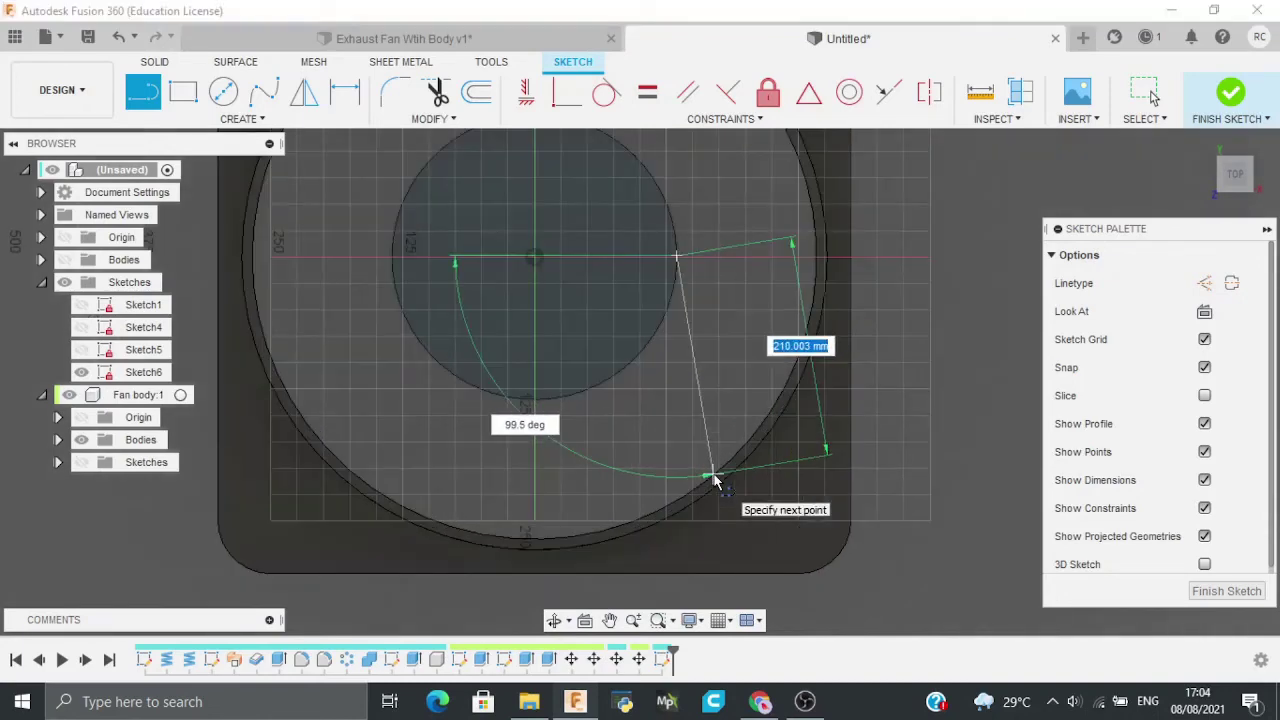
left_click(716, 472)
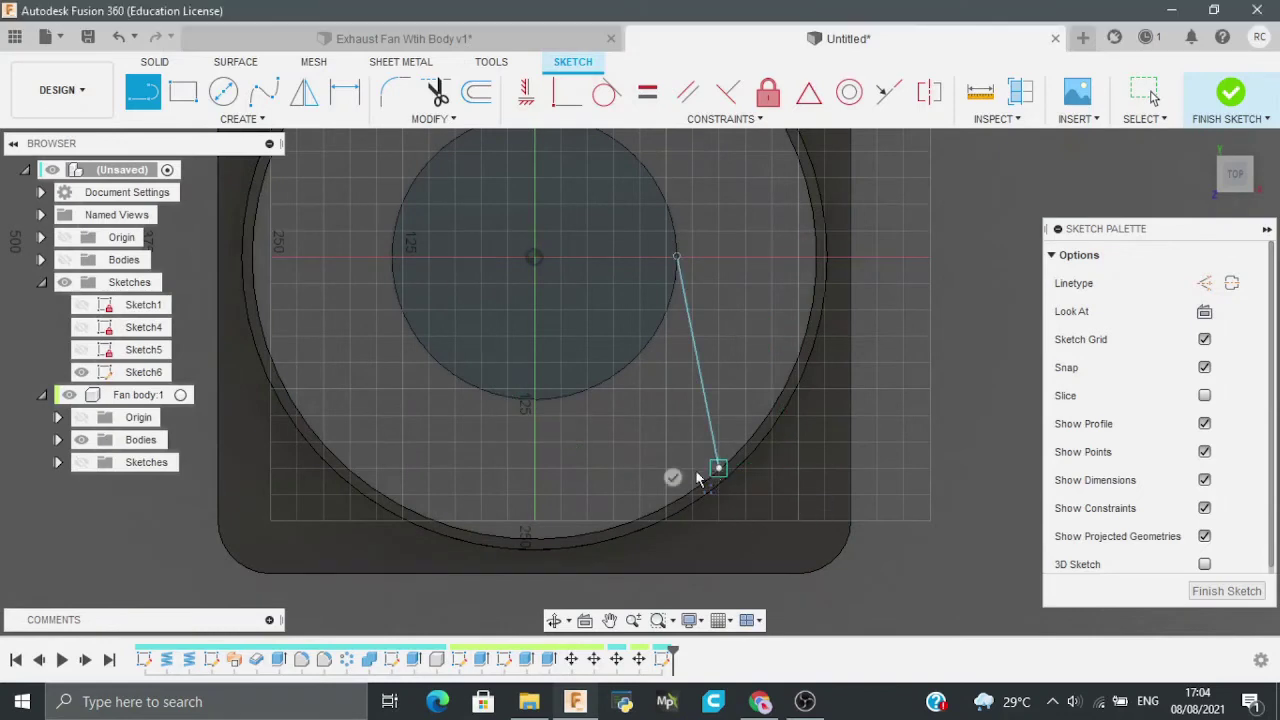
left_click(672, 477)
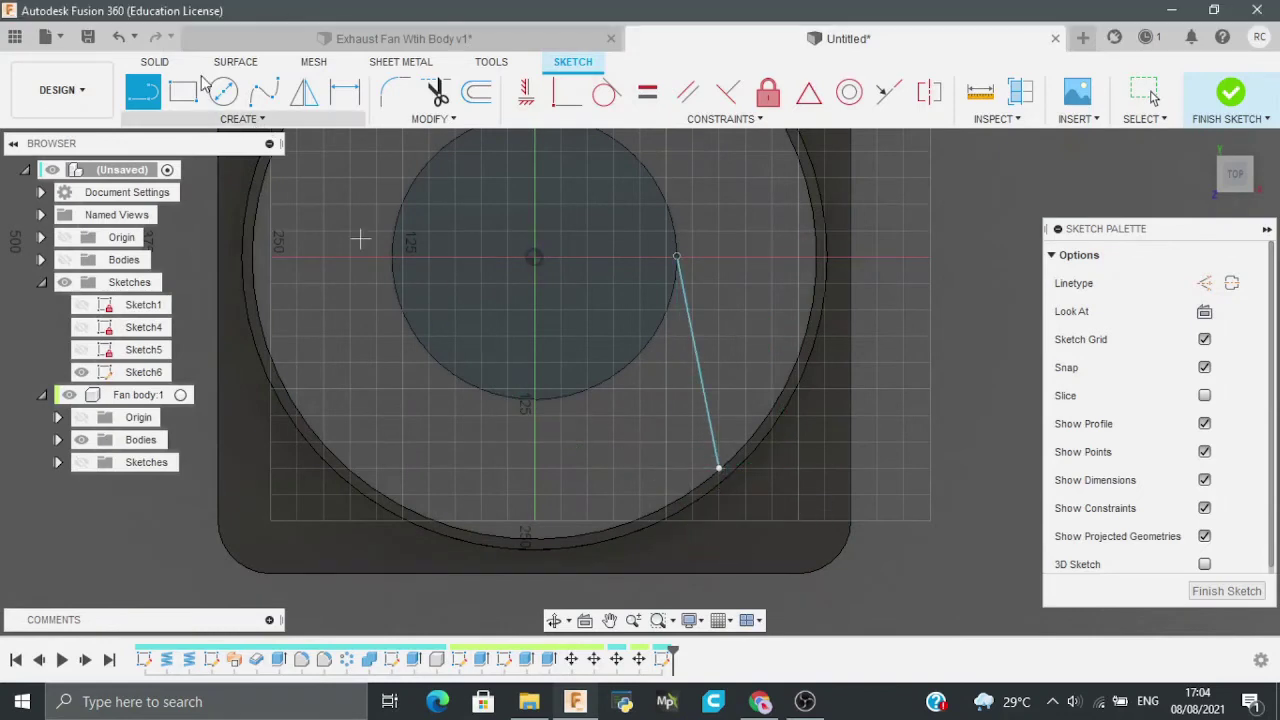
left_click(154, 62)
left_click(240, 118)
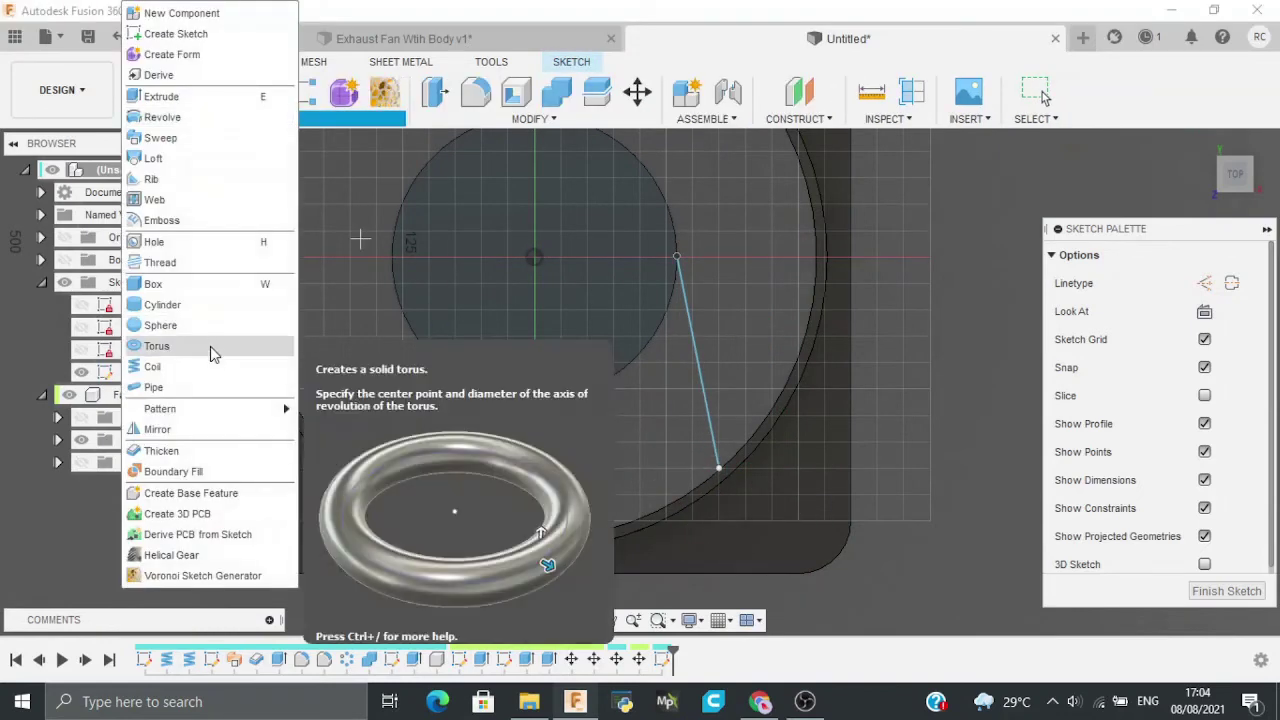
left_click(170, 200)
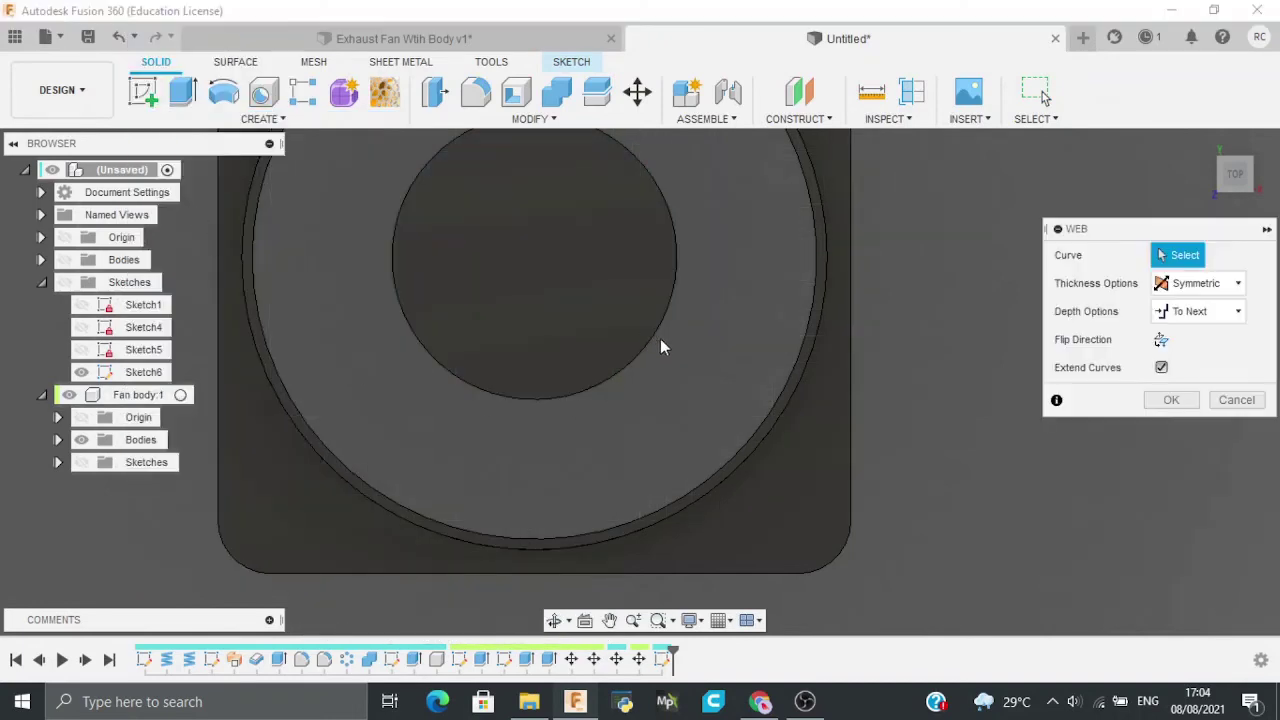
left_click(81, 461)
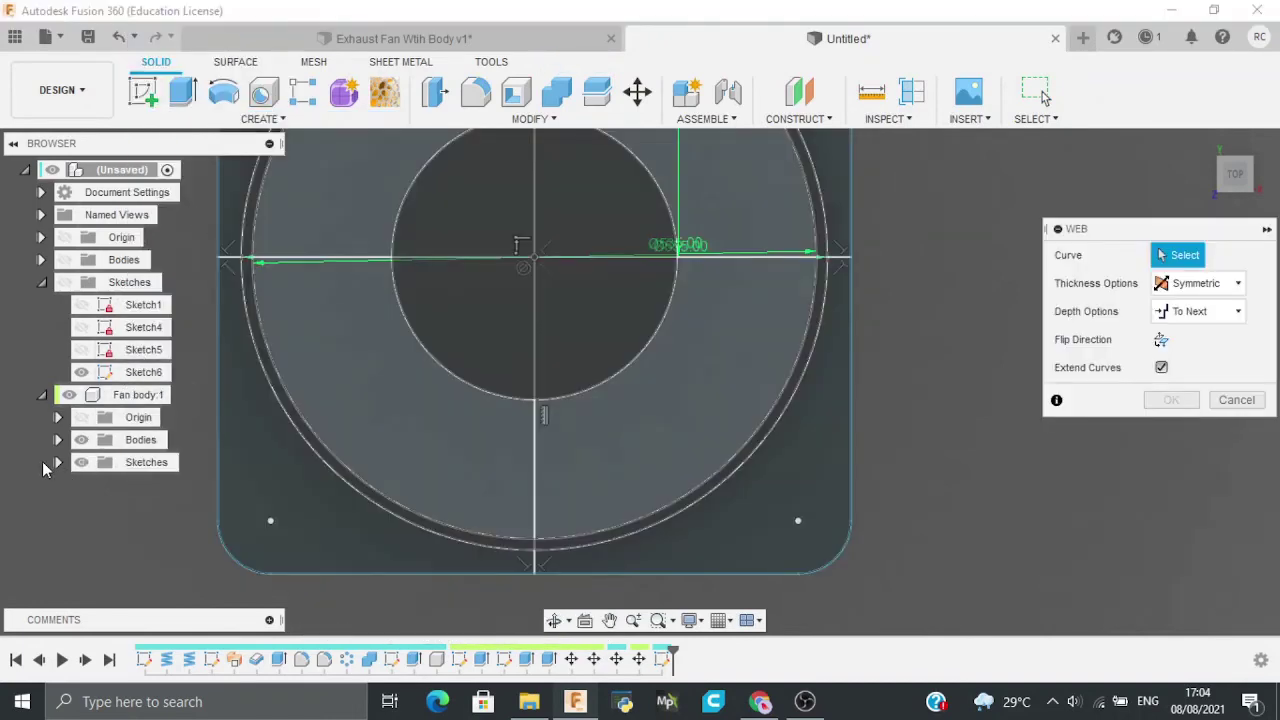
left_click(58, 463)
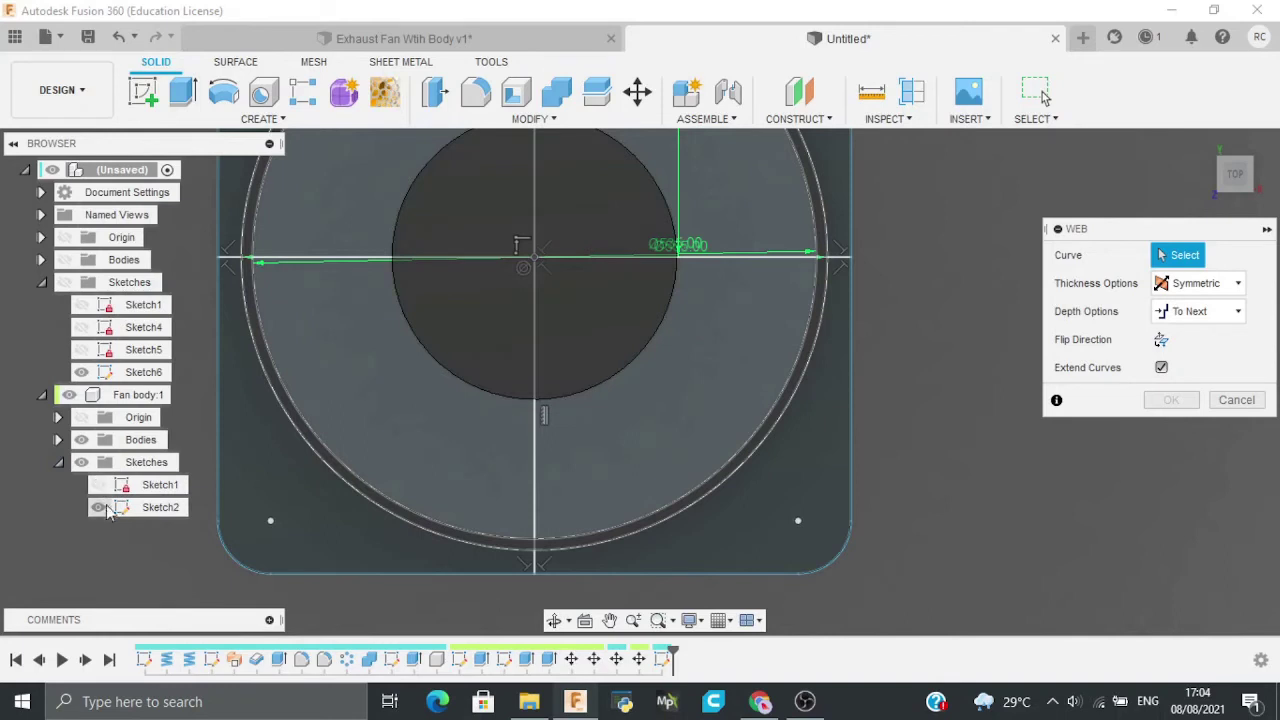
left_click(99, 508)
left_click(98, 486)
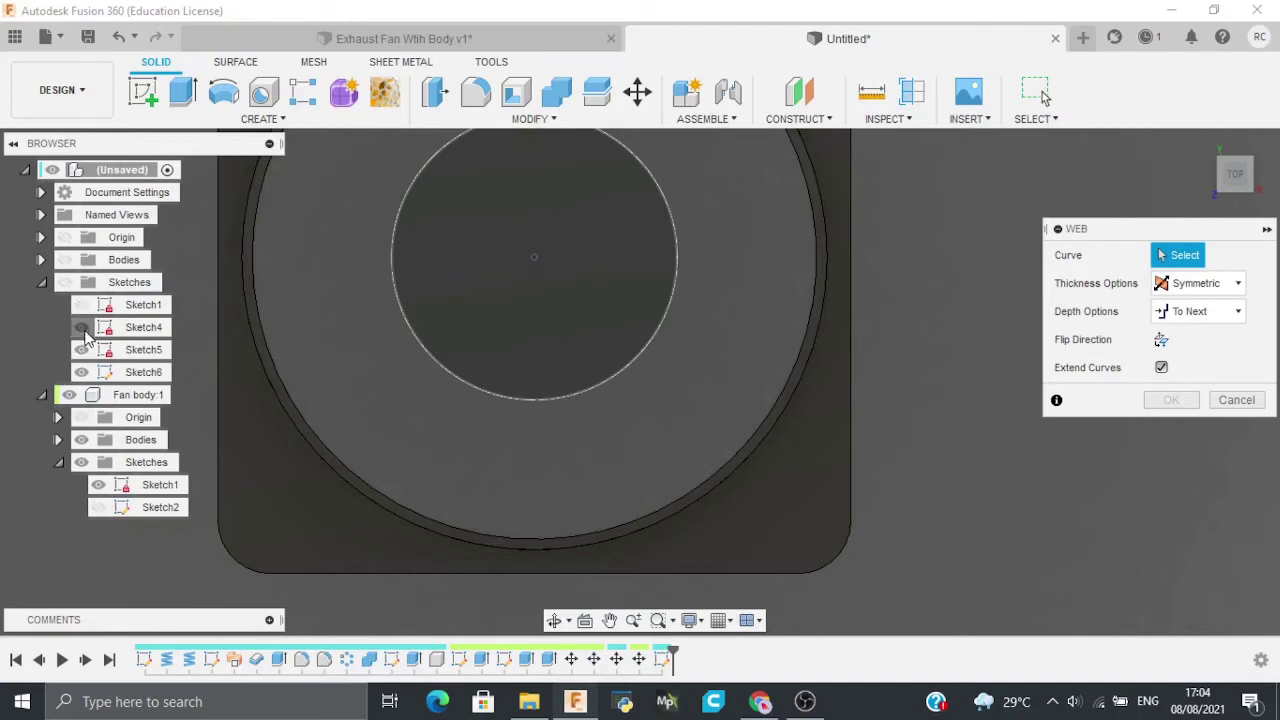
left_click(82, 349)
scroll(428, 337, "down", 1)
left_click(98, 507)
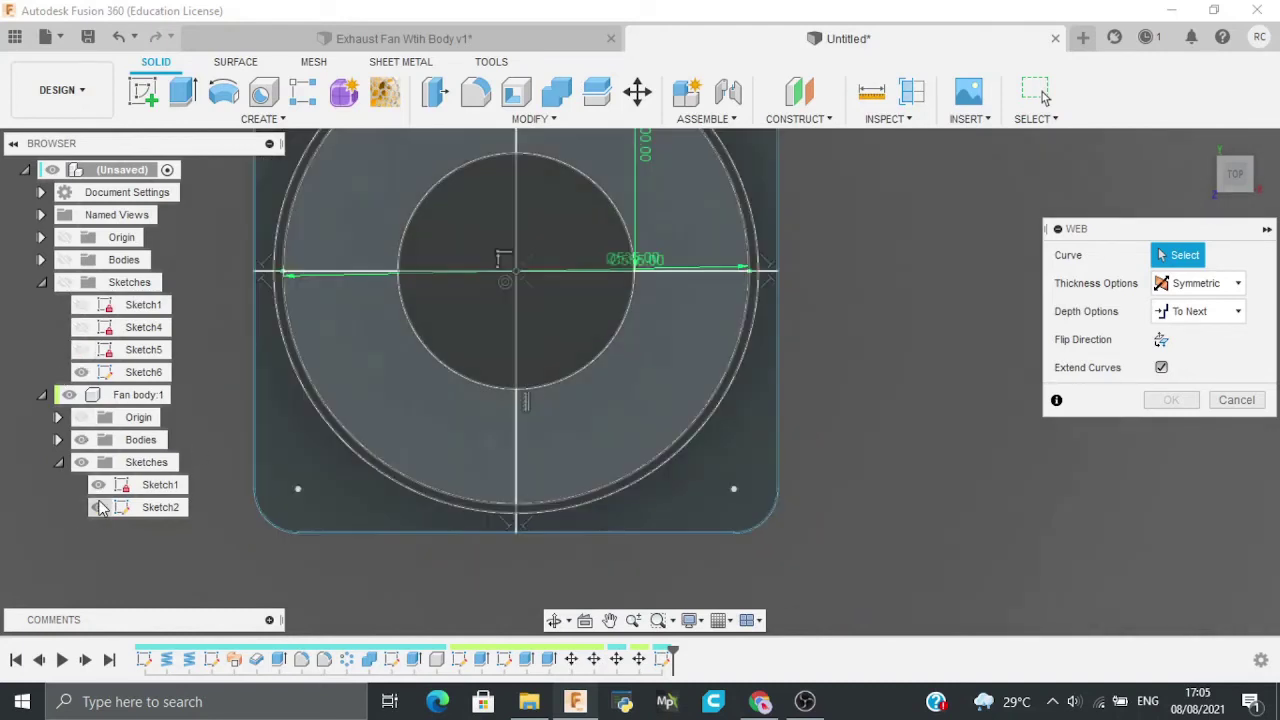
scroll(499, 281, "down", 1)
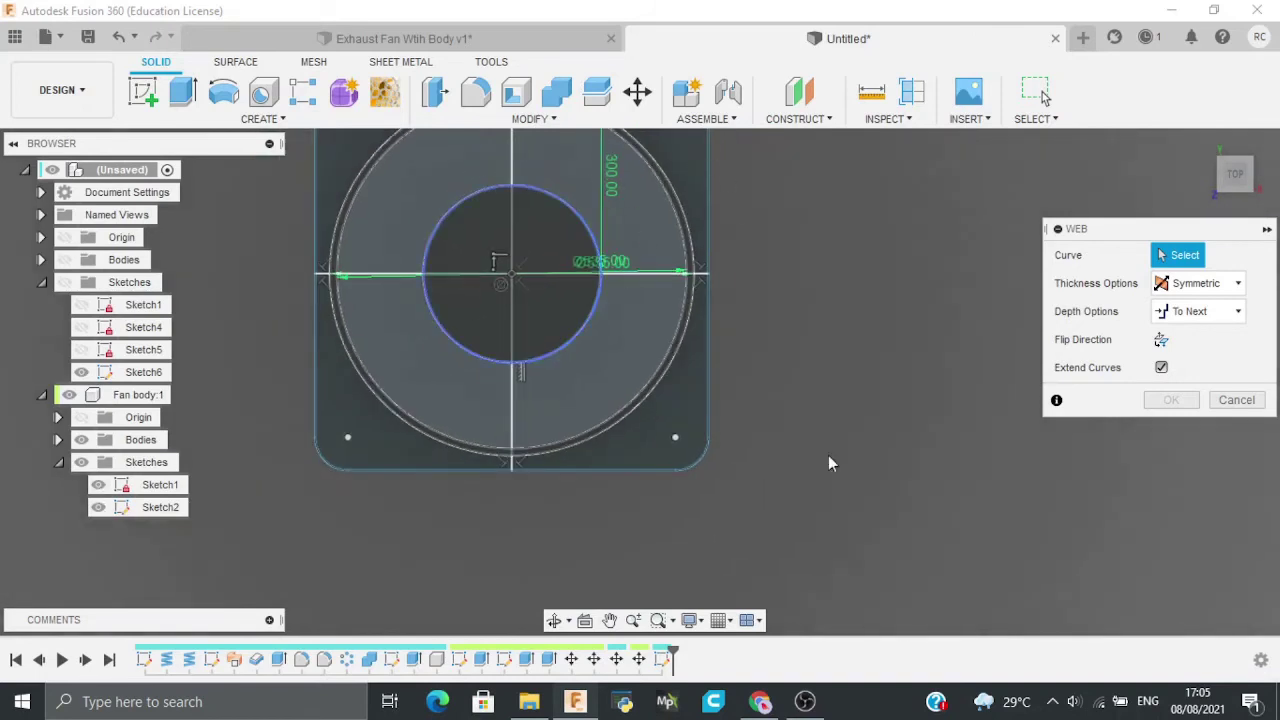
left_click(1236, 399)
Step: Reopen the sketch with the slanted line and offset that line 20 mm toward the centre of the hub
double_click(614, 340)
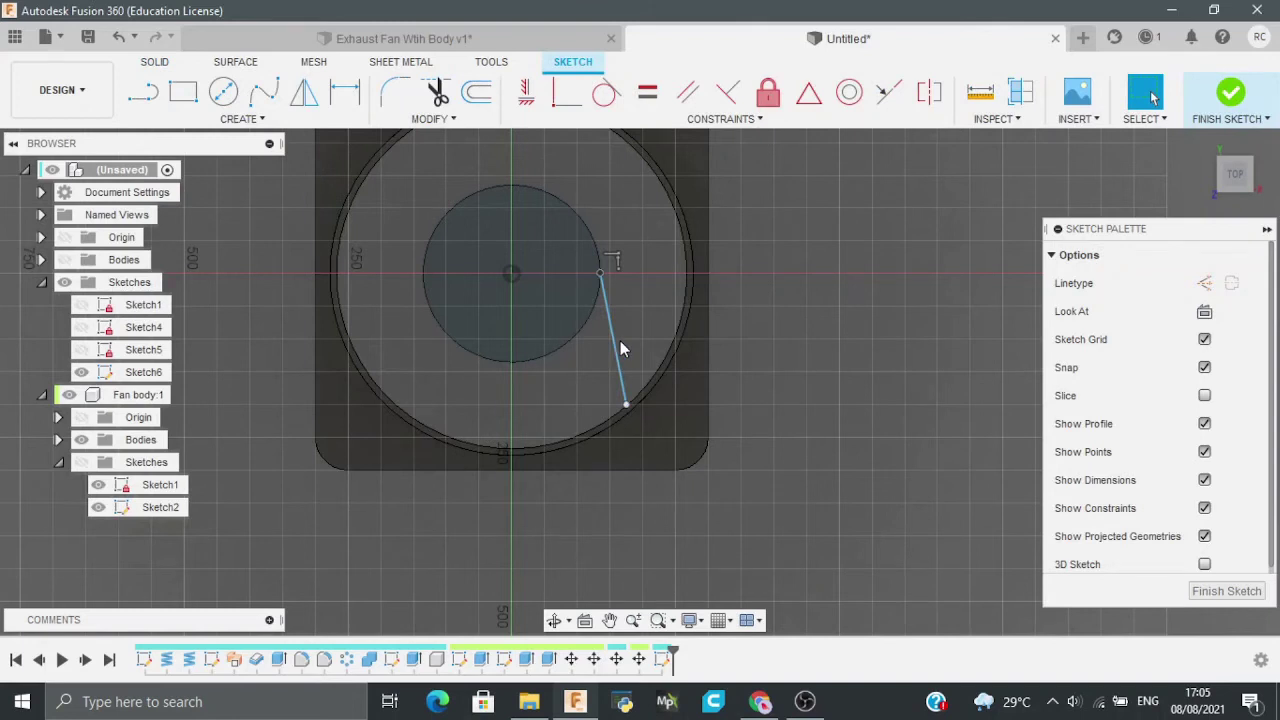
key("l")
key("o")
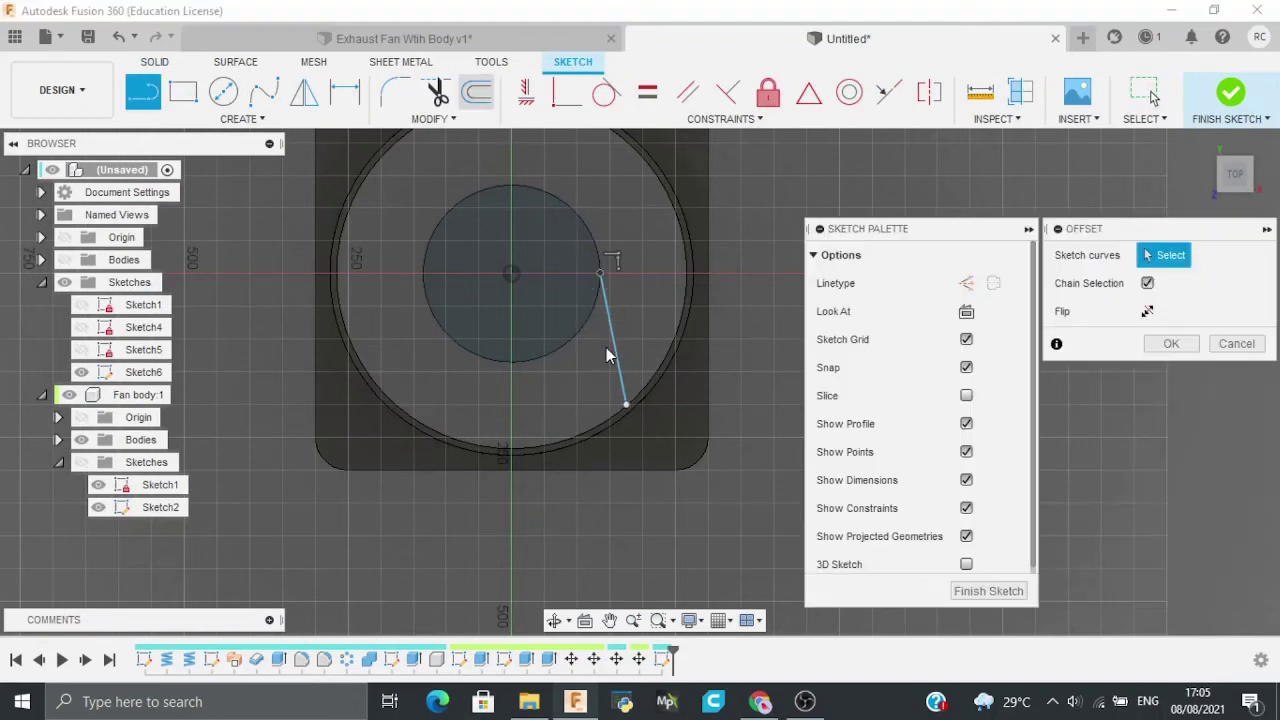
left_click(614, 350)
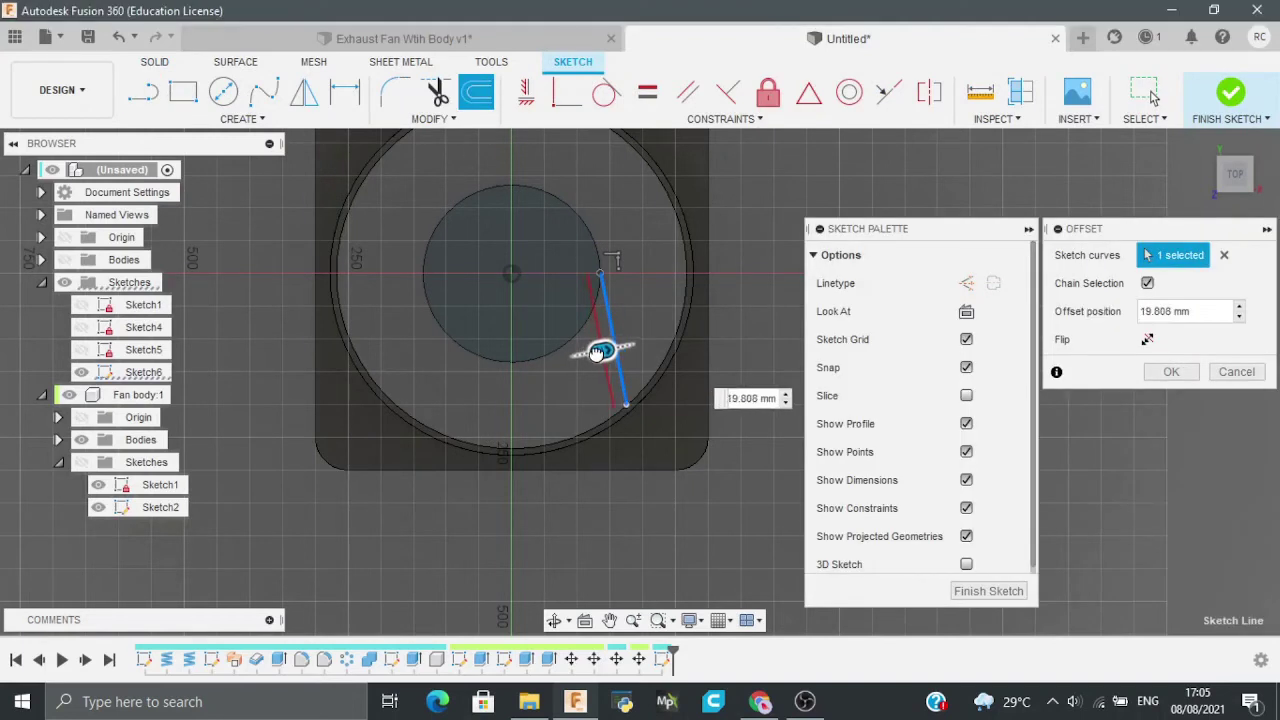
type("20")
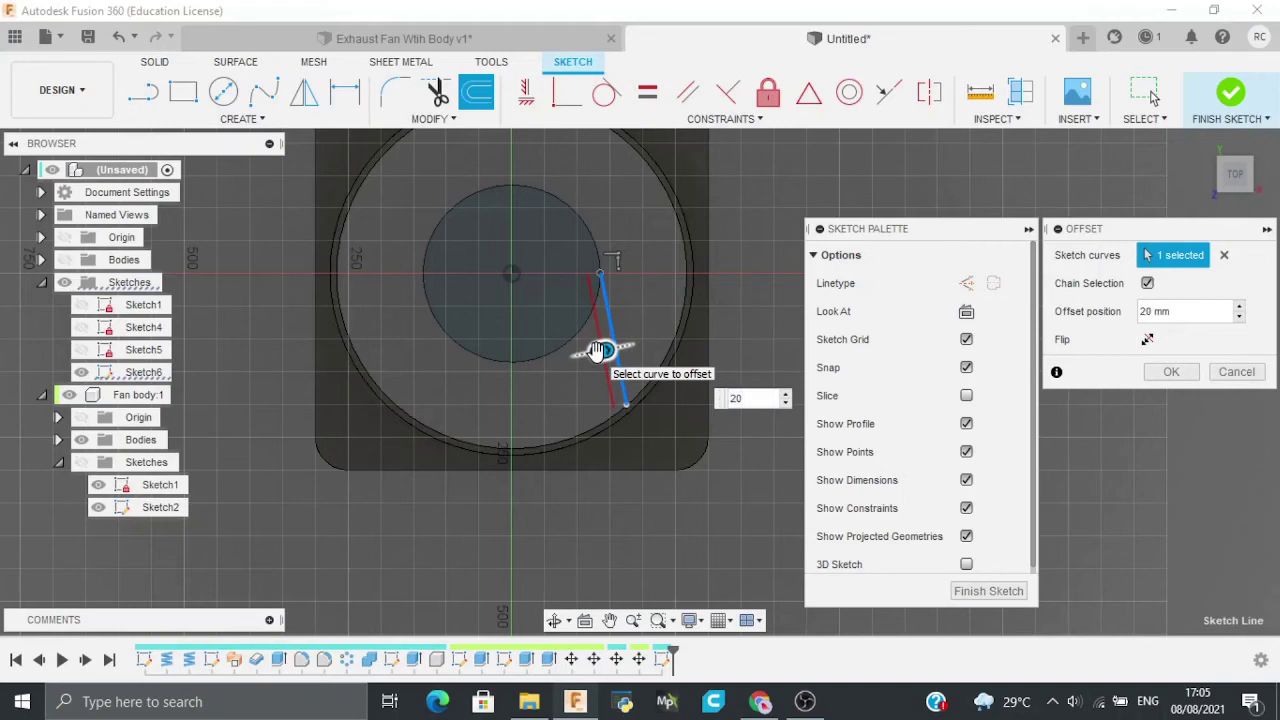
key("Return")
Step: Extend both slanted arm lines slightly past the ring's inner edge and close their outer end with a connecting line
key("l")
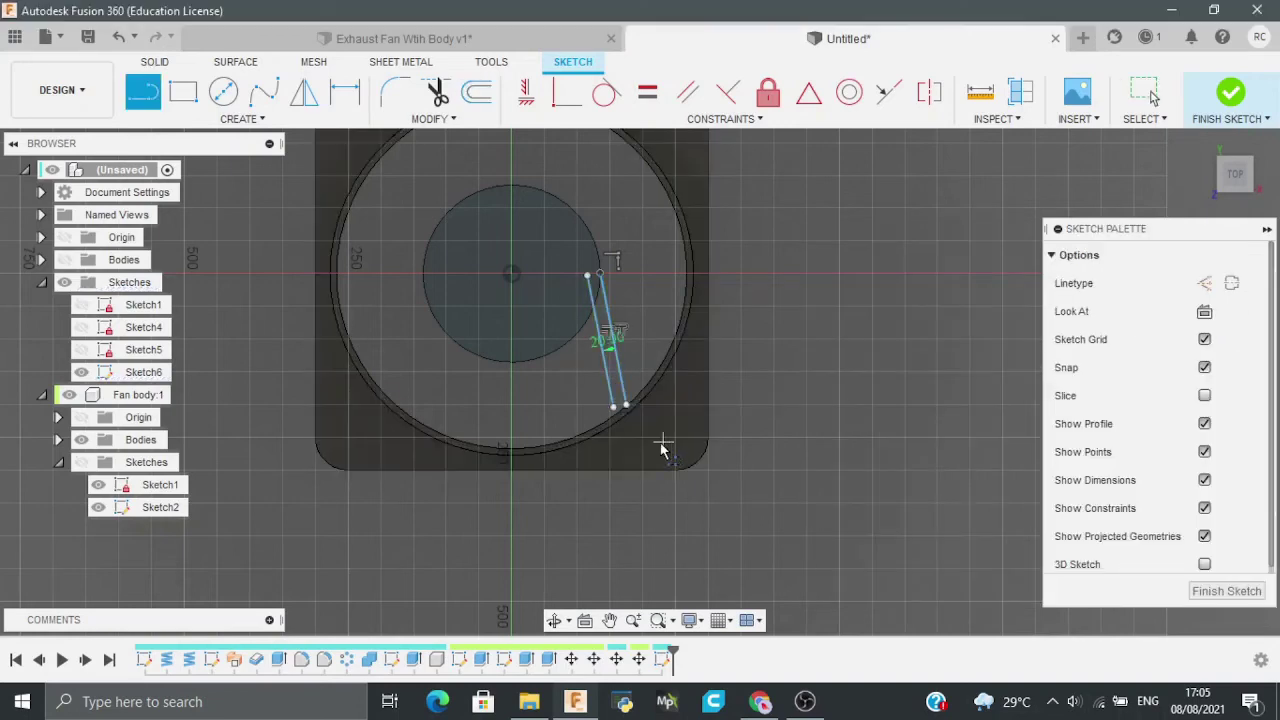
scroll(663, 447, "up", 3)
left_click(584, 381)
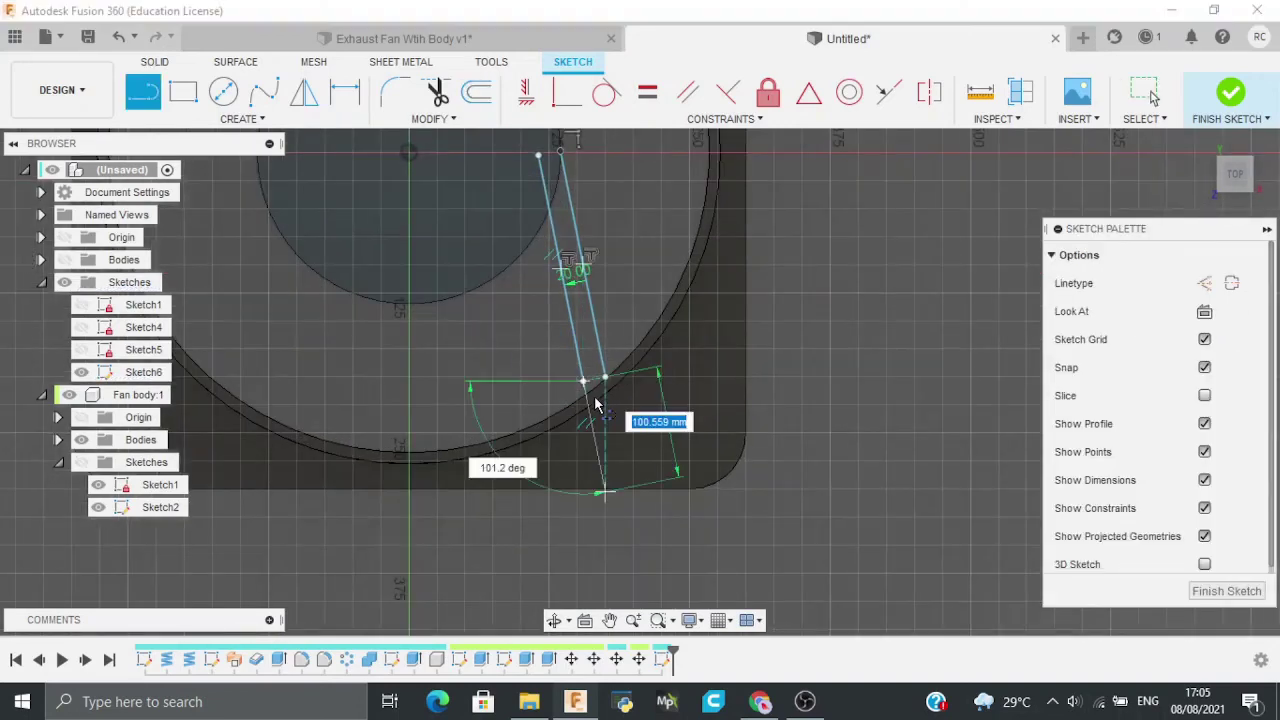
scroll(586, 382, "up", 5)
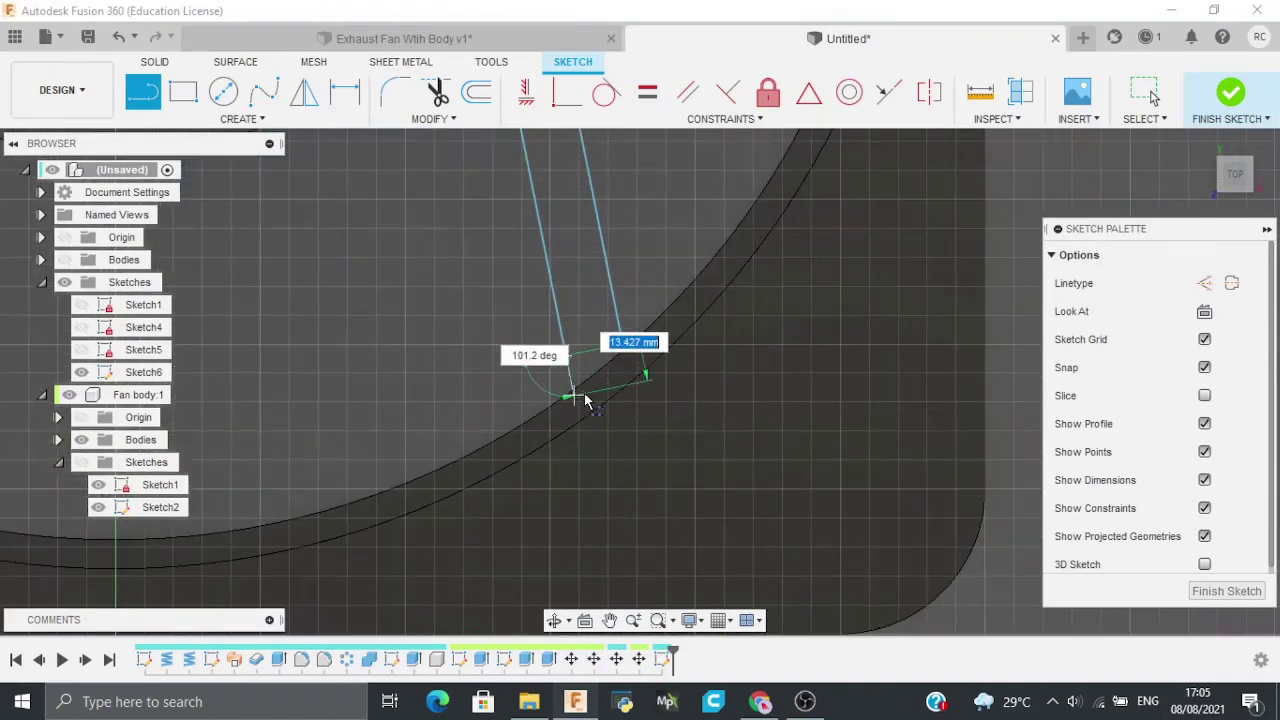
left_click(575, 401)
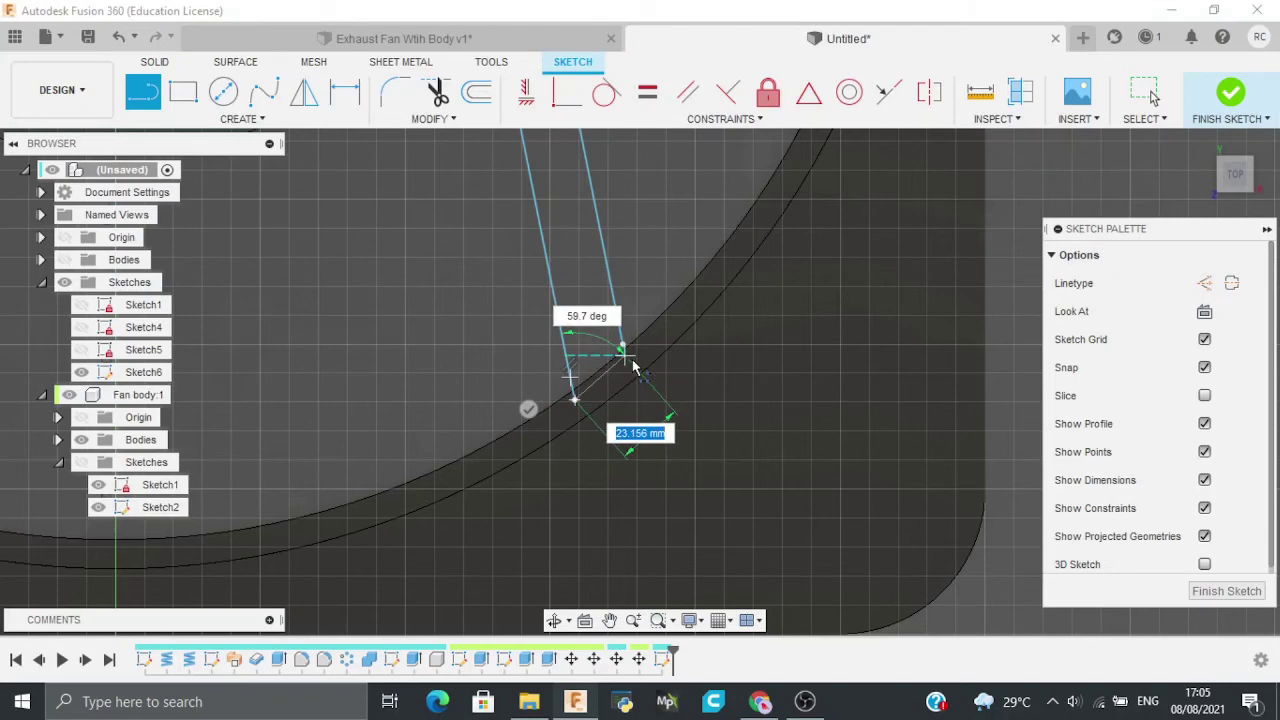
left_click(632, 366)
left_click(634, 365)
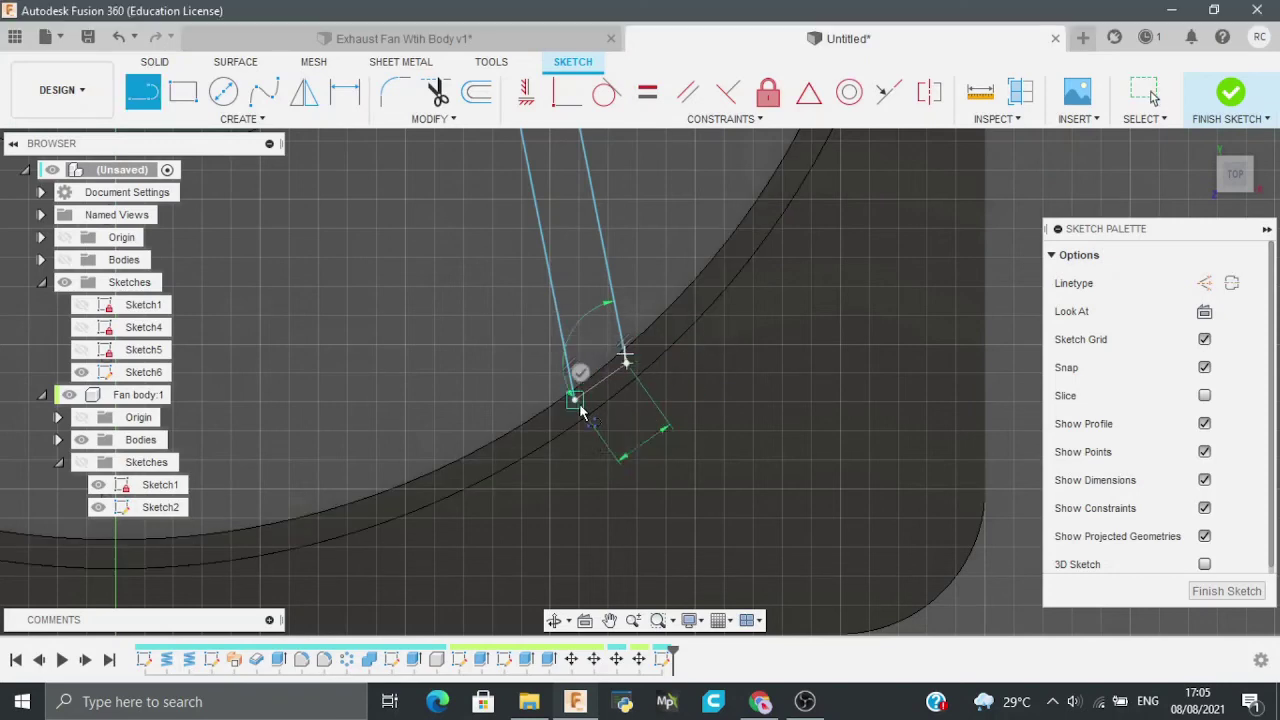
left_click(575, 400)
scroll(575, 400, "down", 6)
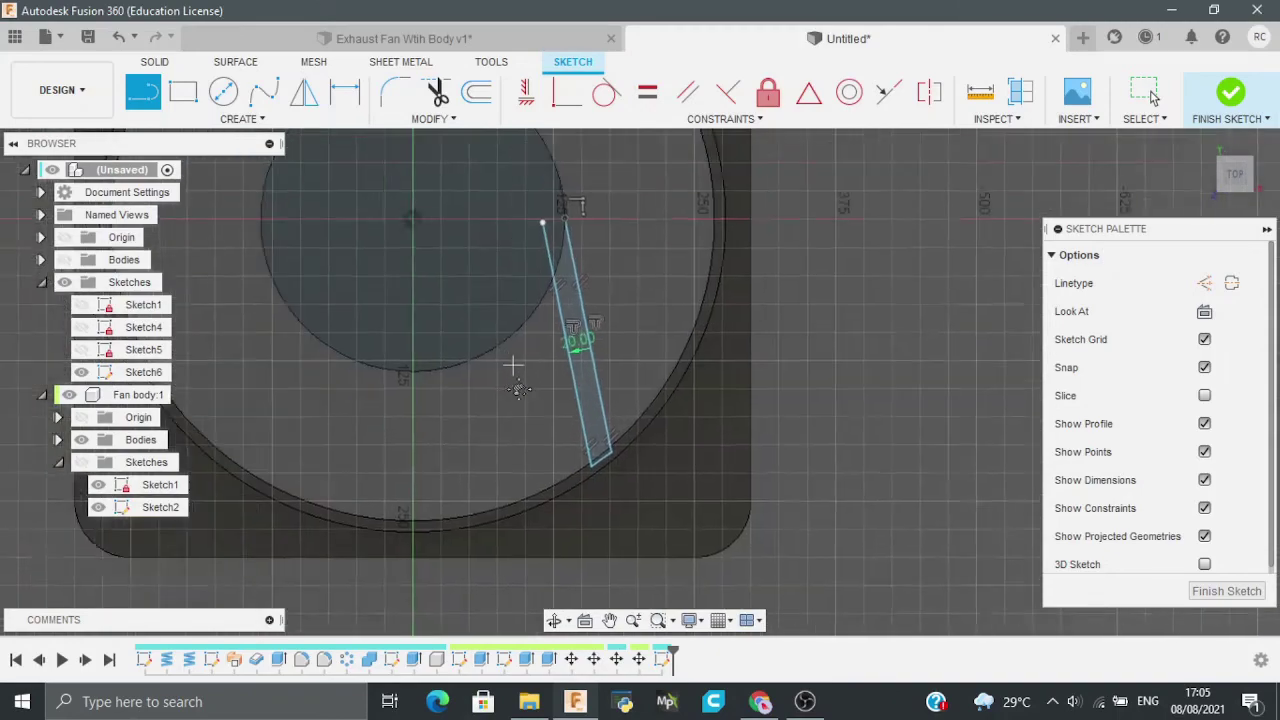
Step: Close the arm outline at the hub end with a short line between the two slanted lines and finish the sketch
middle_click_drag(518, 389, 545, 508)
scroll(552, 372, "down", 1)
left_click(570, 345)
left_click(589, 342)
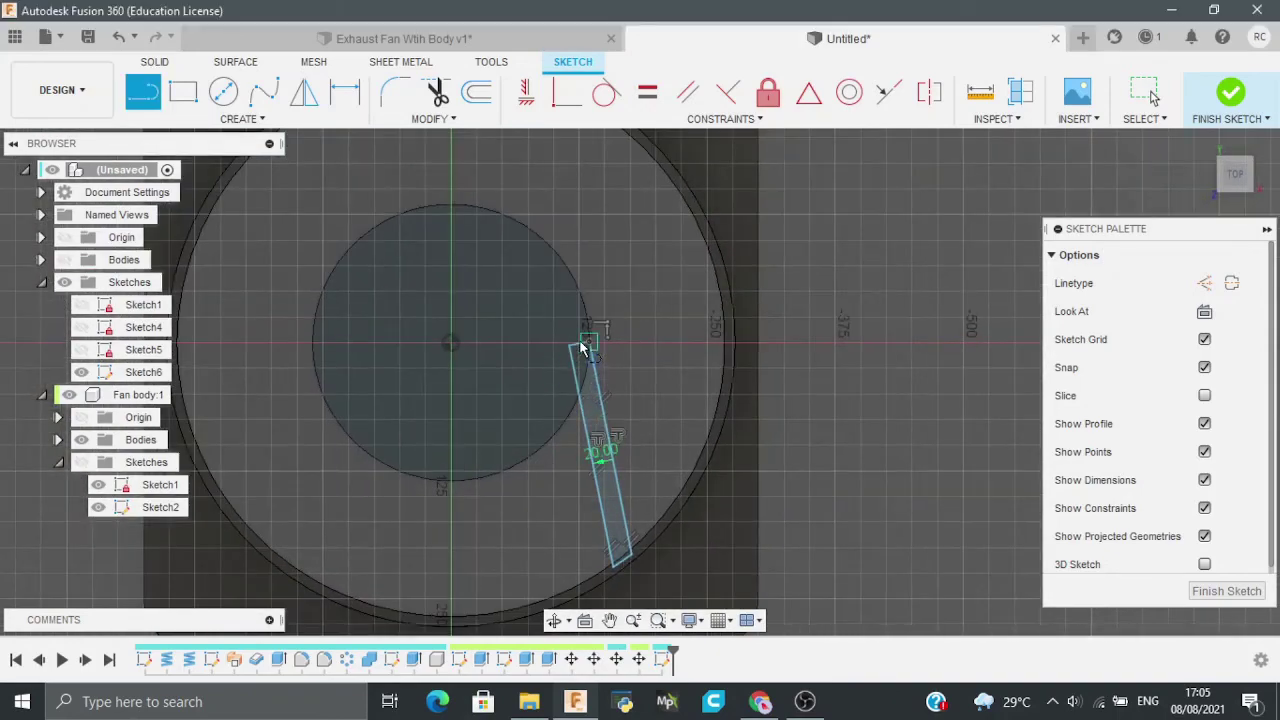
left_click(1228, 94)
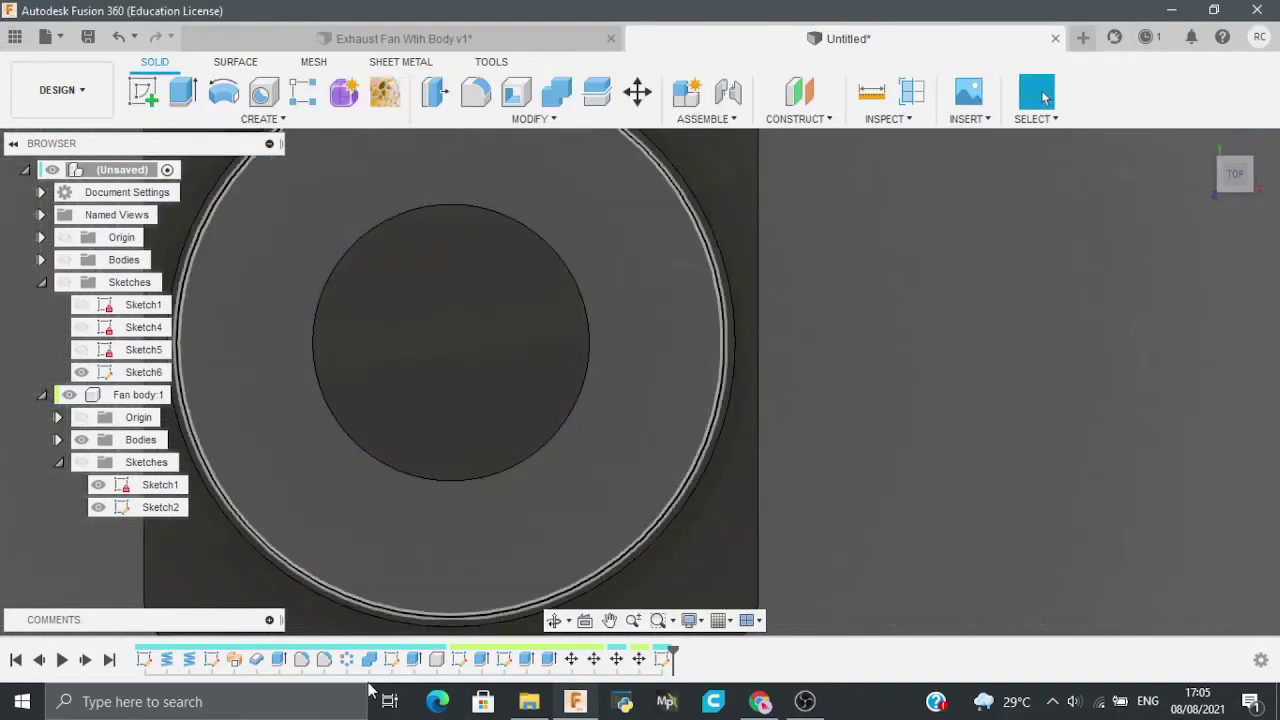
Step: Reopen the arm sketch, circular-pattern the whole arm outline around the hub centre with full spacing and quantity 3, and finish the sketch
double_click(663, 659)
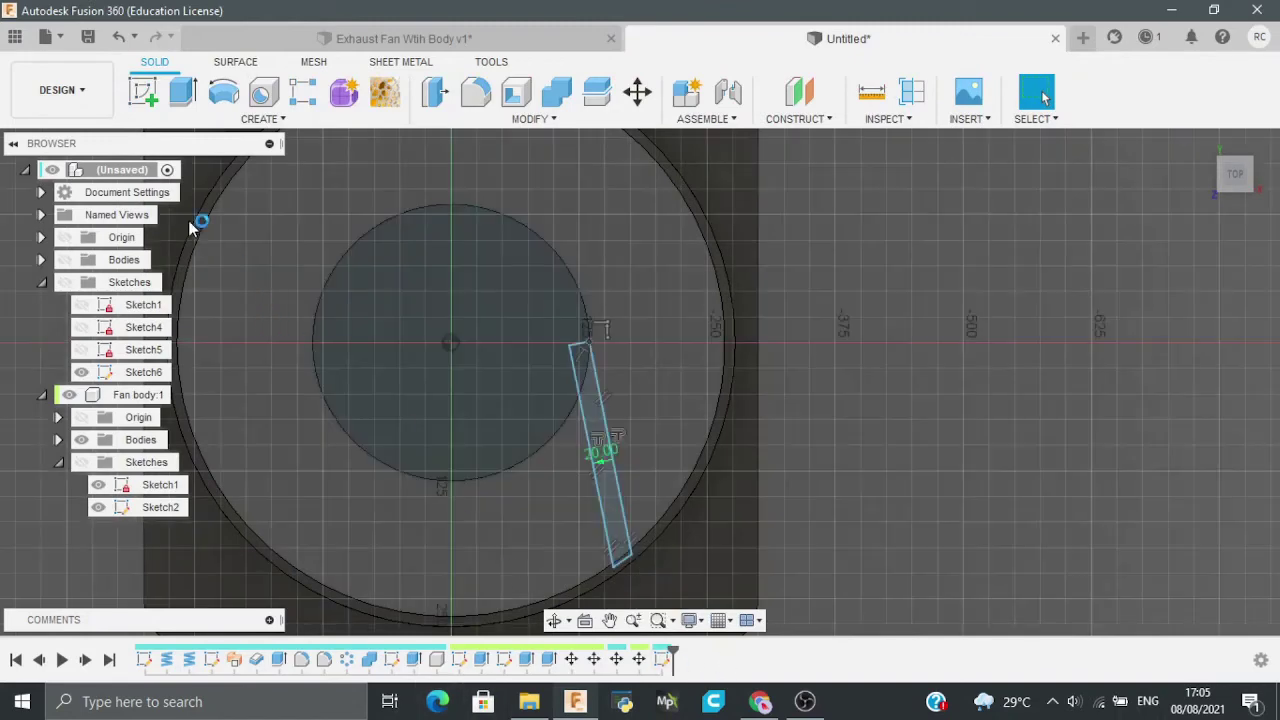
left_click(241, 119)
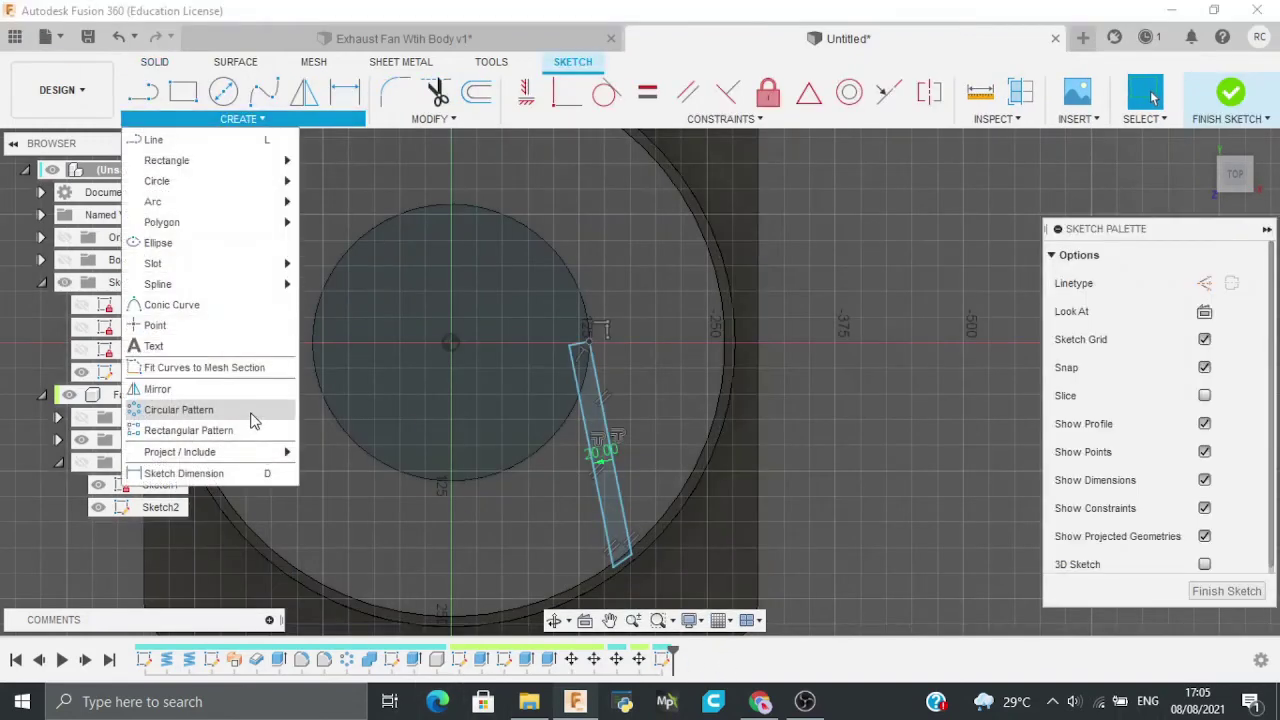
left_click(210, 410)
double_click(603, 467)
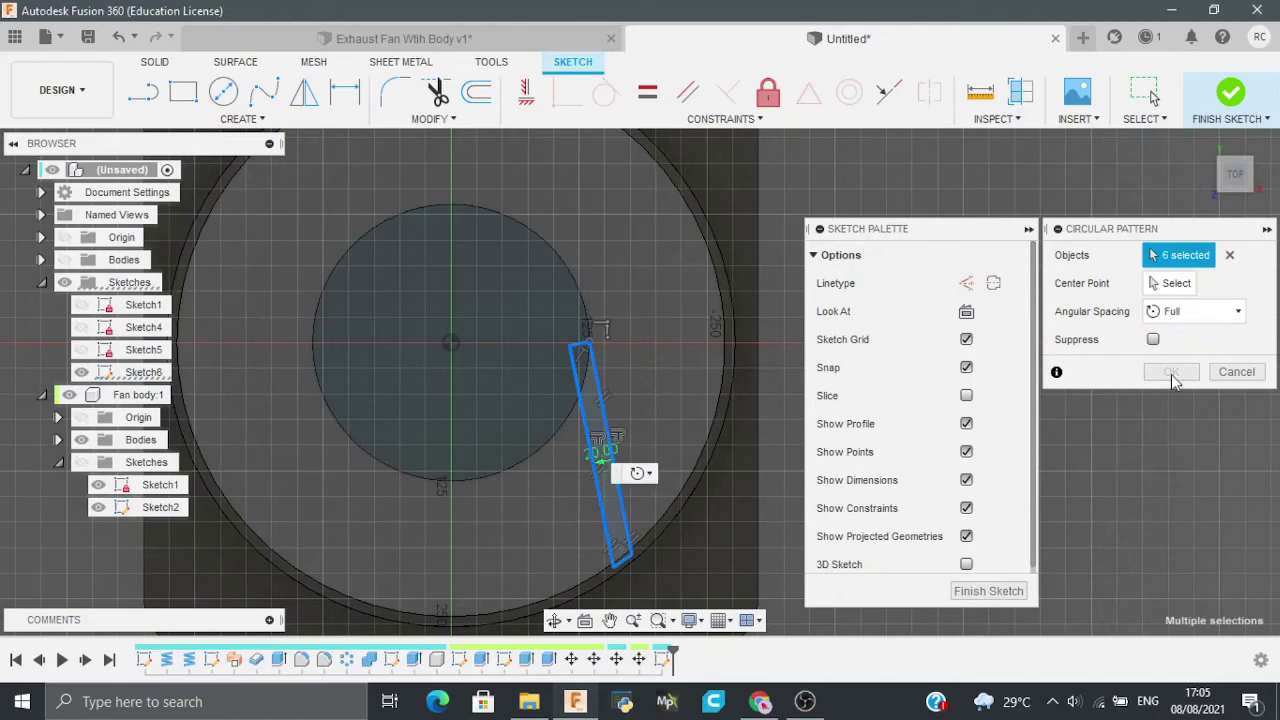
left_click(1173, 283)
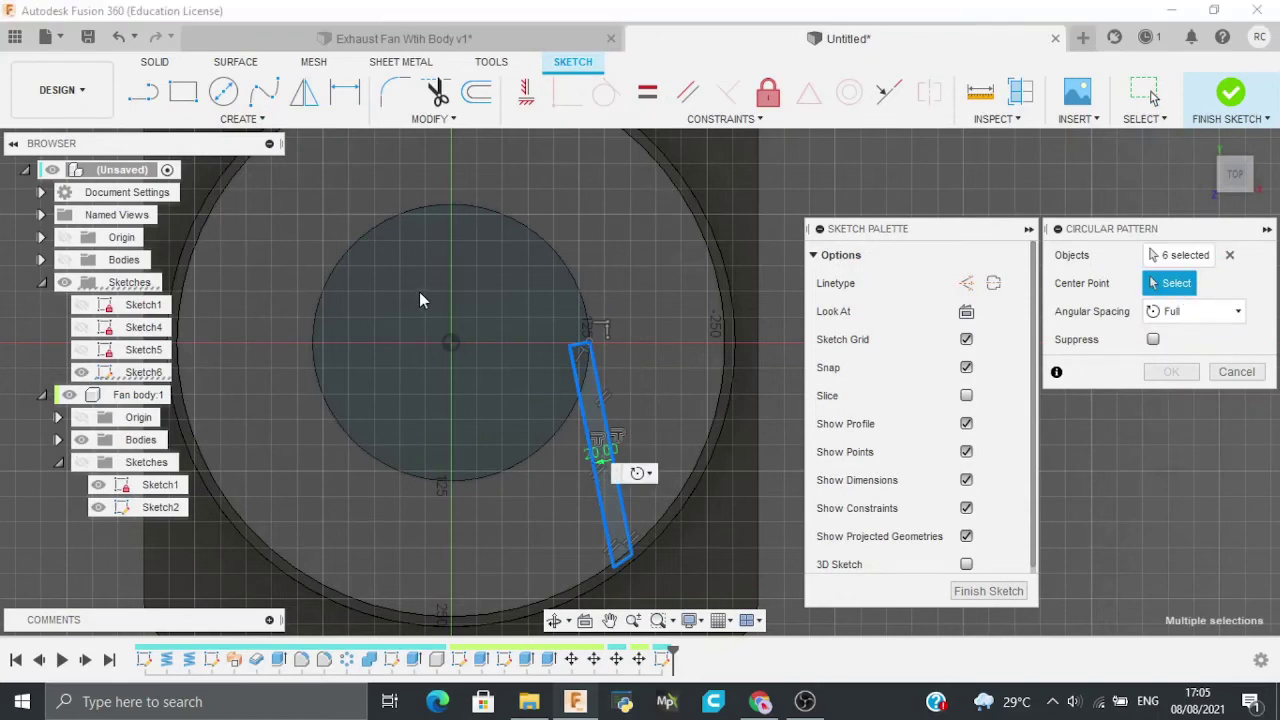
left_click(451, 344)
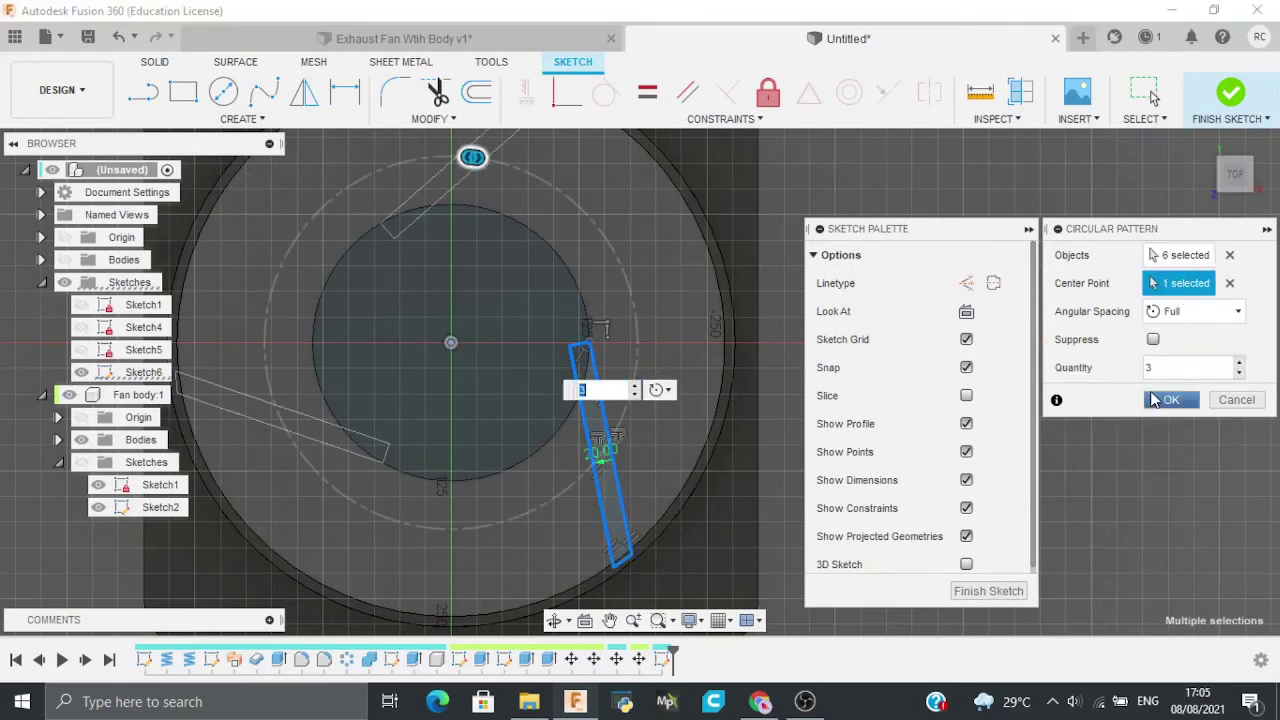
left_click(1165, 400)
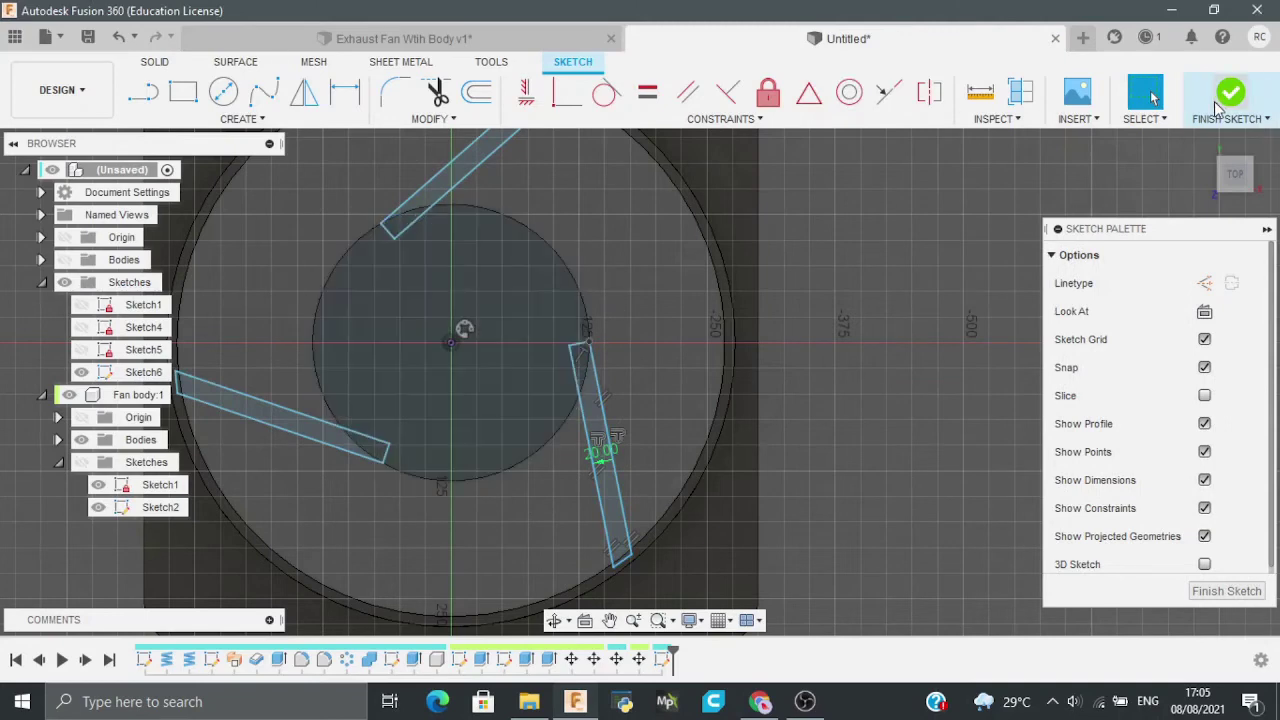
left_click(1214, 101)
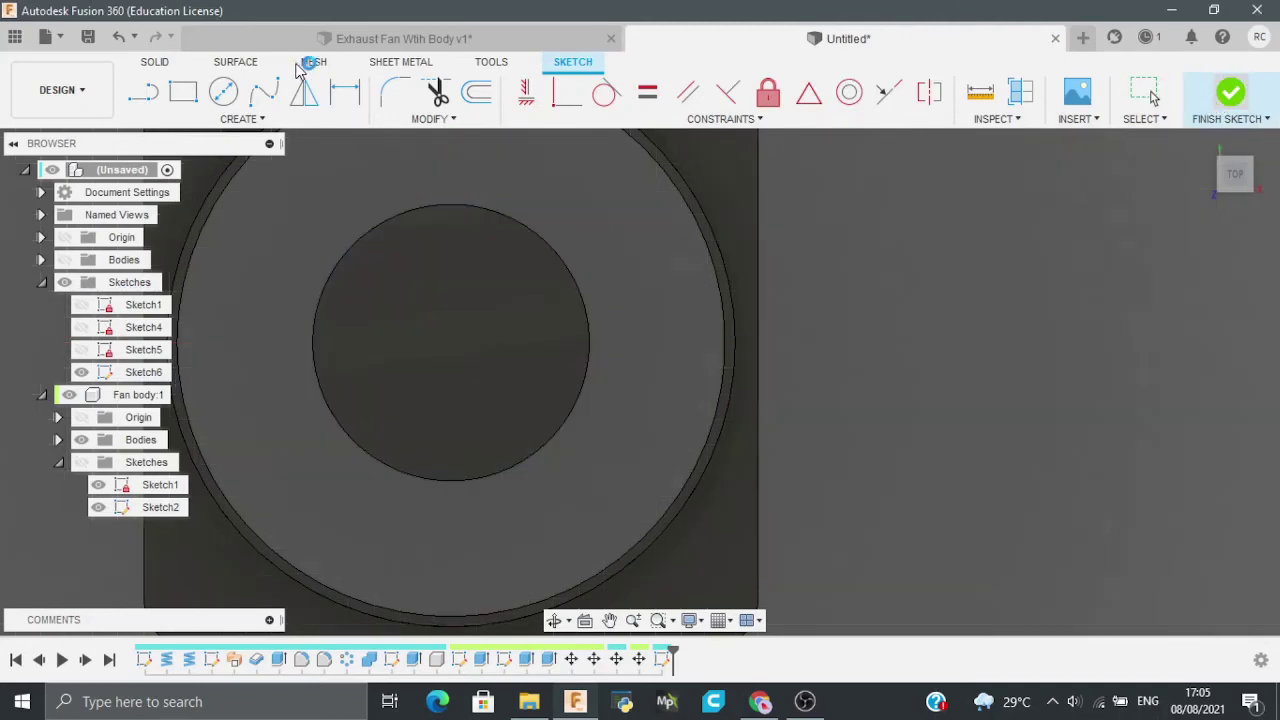
Step: Start an Extrude and show the sketches of the Fan body component
left_click(183, 92)
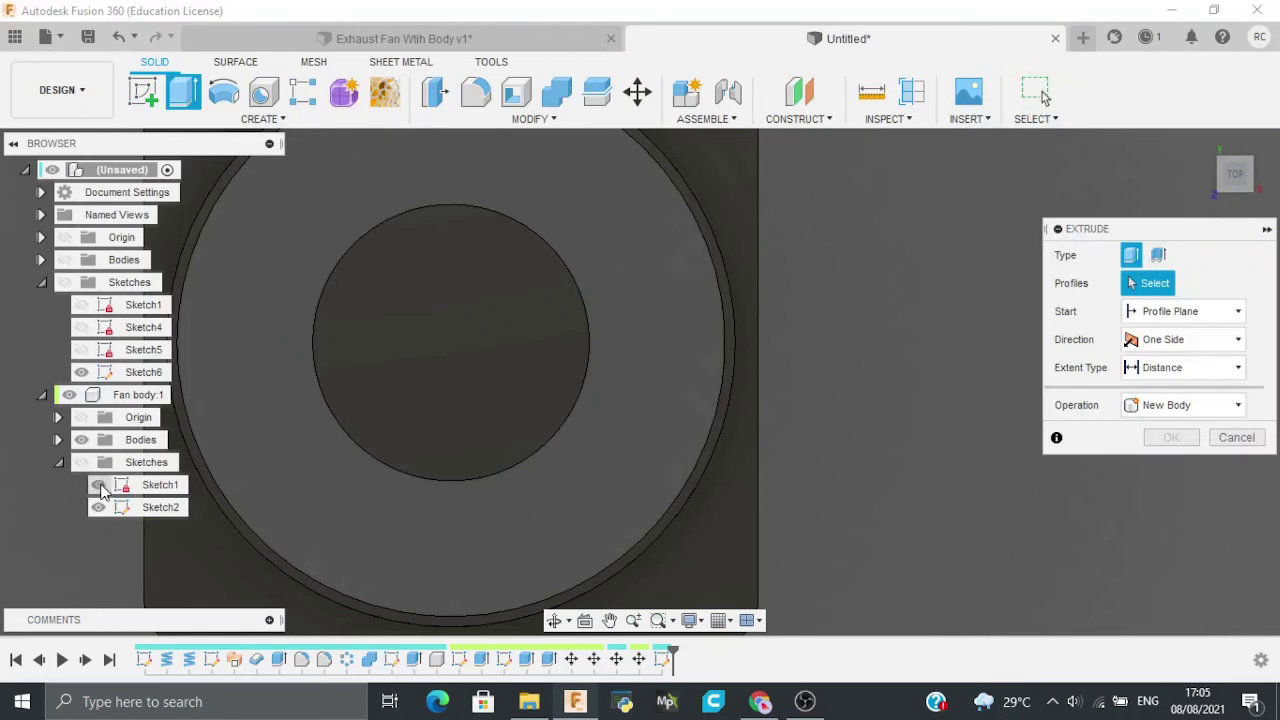
left_click(81, 463)
left_click(101, 514)
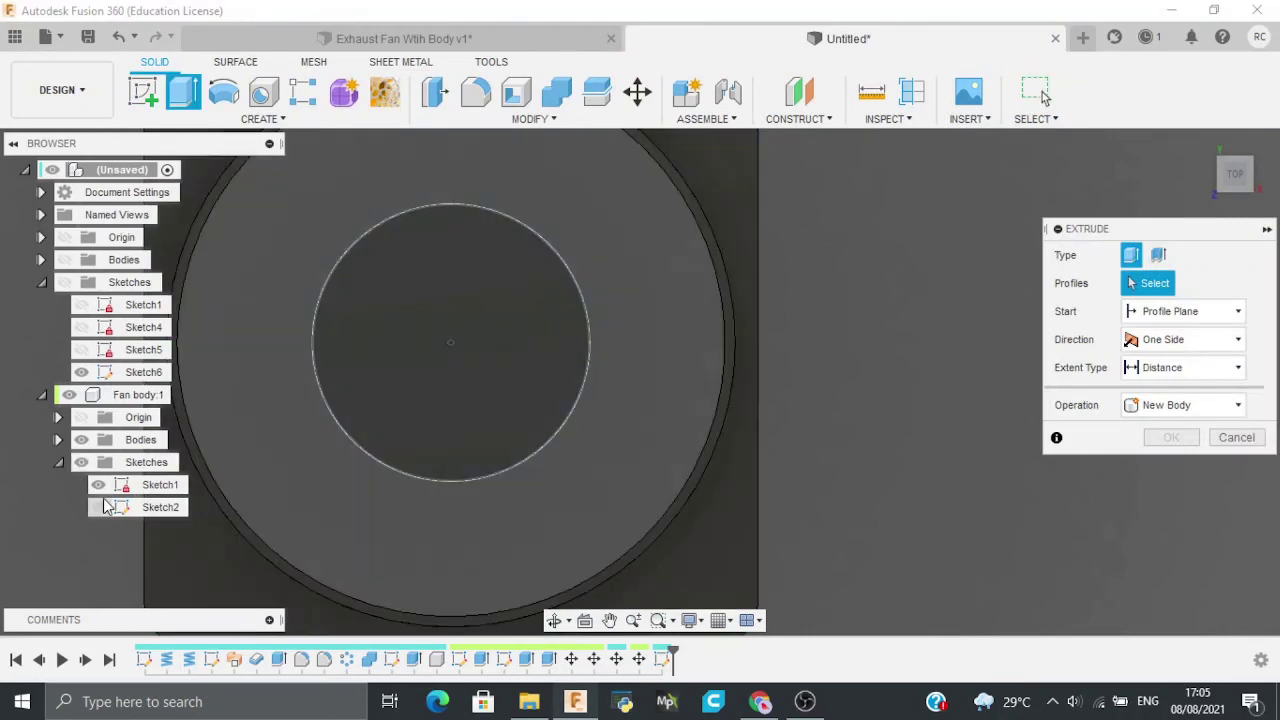
left_click(104, 508)
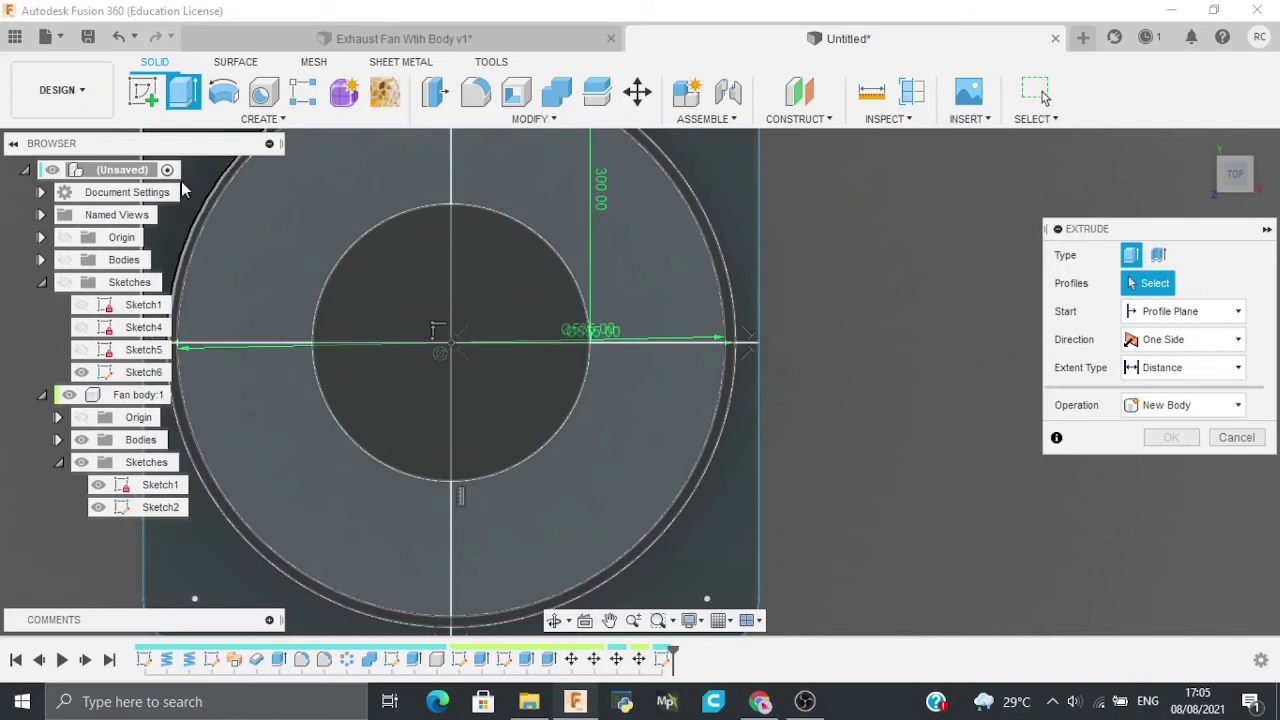
Step: Leave only the arm sketch, Sketch6, visible among the top-level sketches, with the top-level component active
left_click(182, 396)
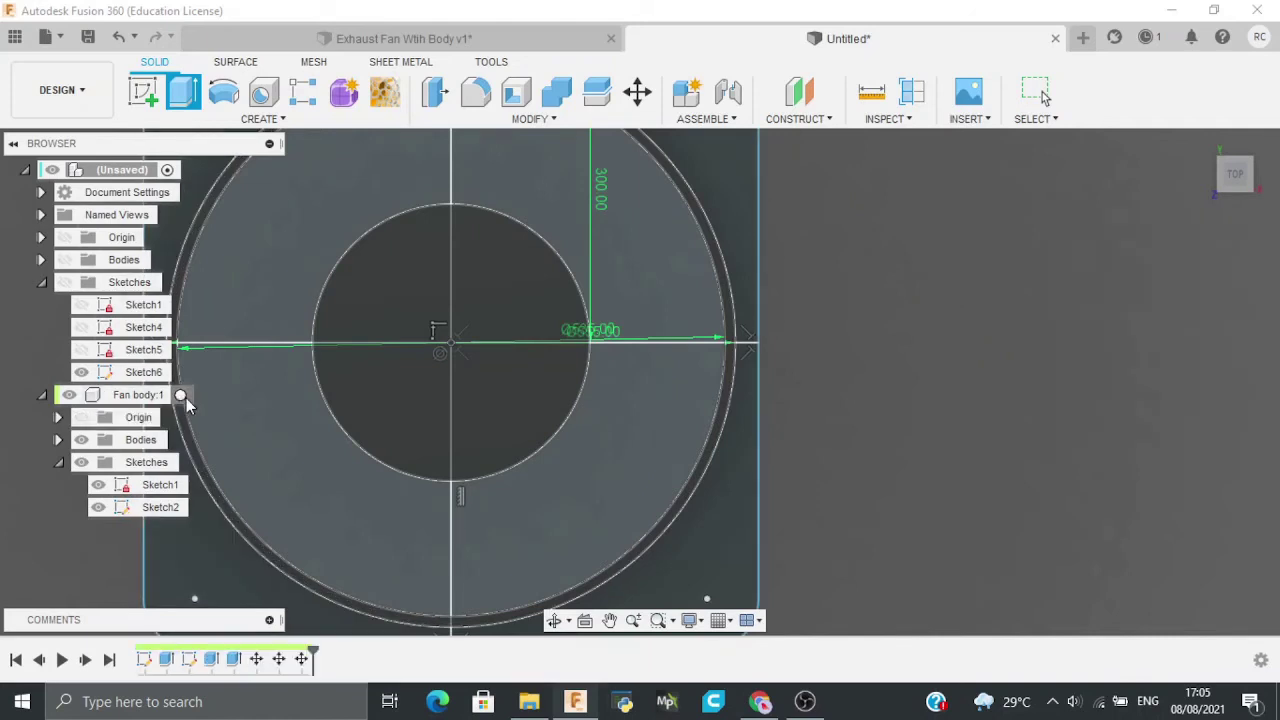
left_click(81, 305)
left_click(81, 327)
left_click(81, 349)
left_click(81, 372)
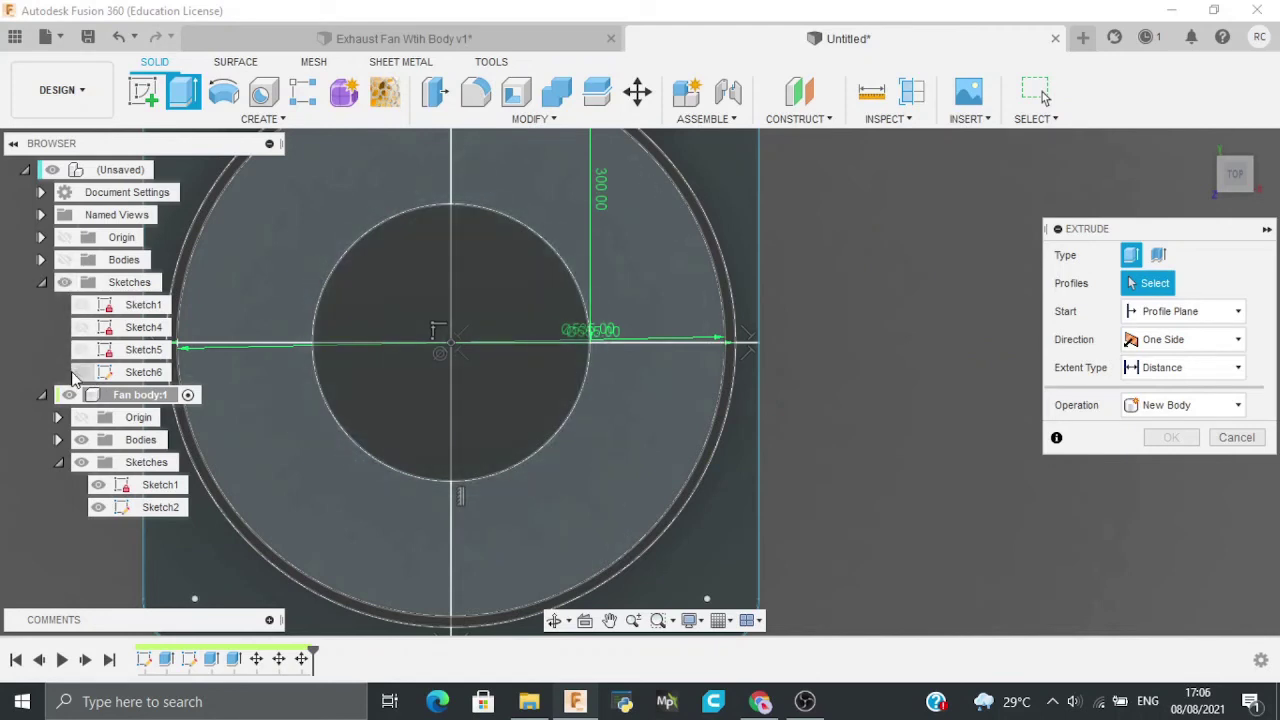
left_click(81, 349)
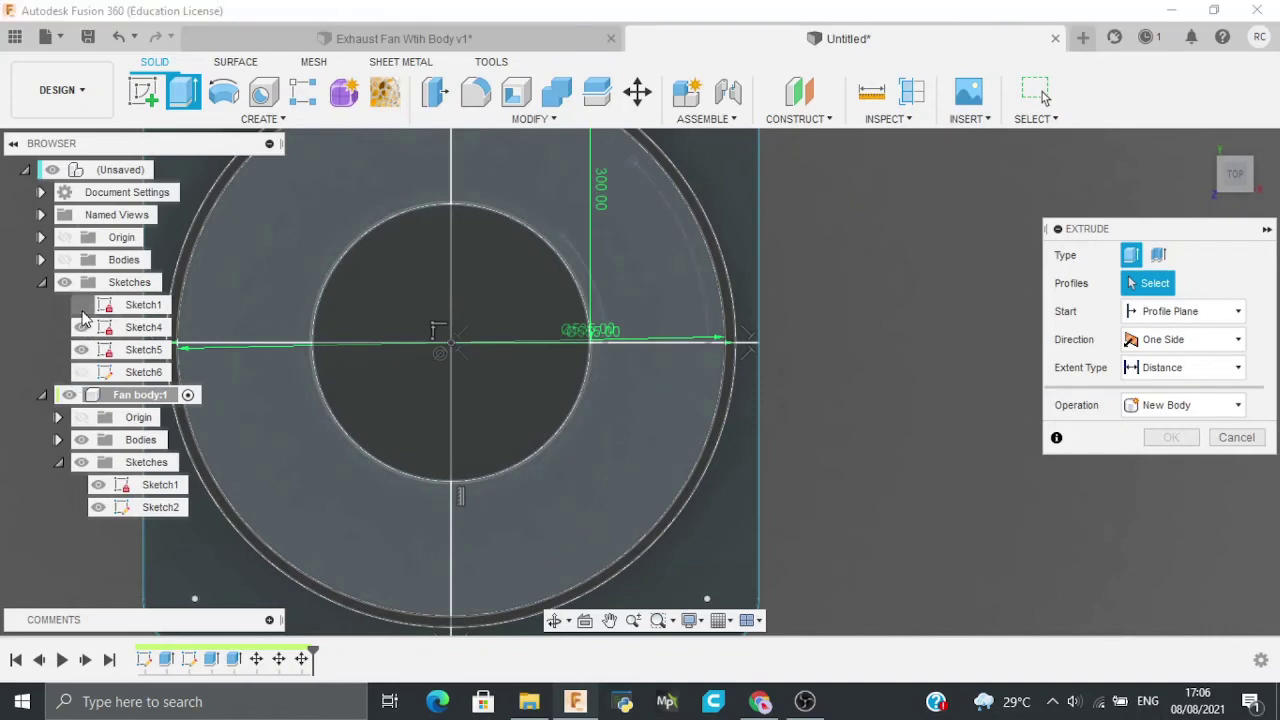
left_click(82, 307)
left_click(81, 349)
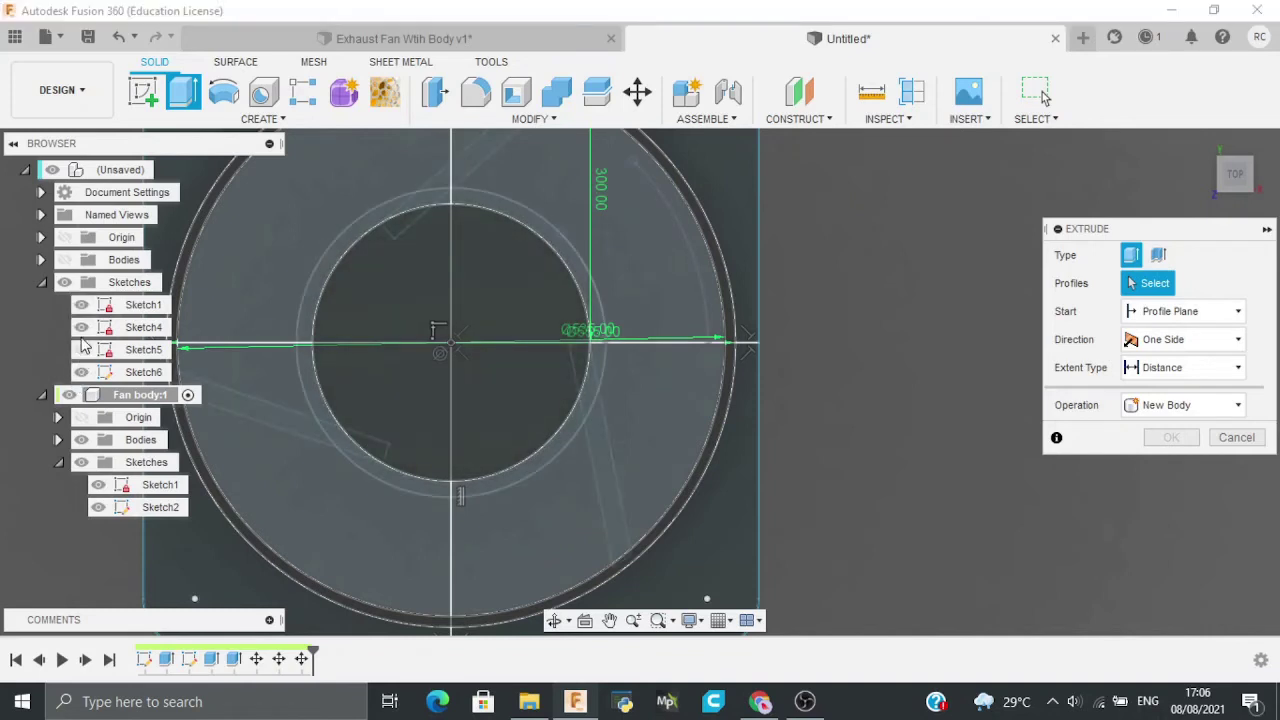
left_click(81, 306)
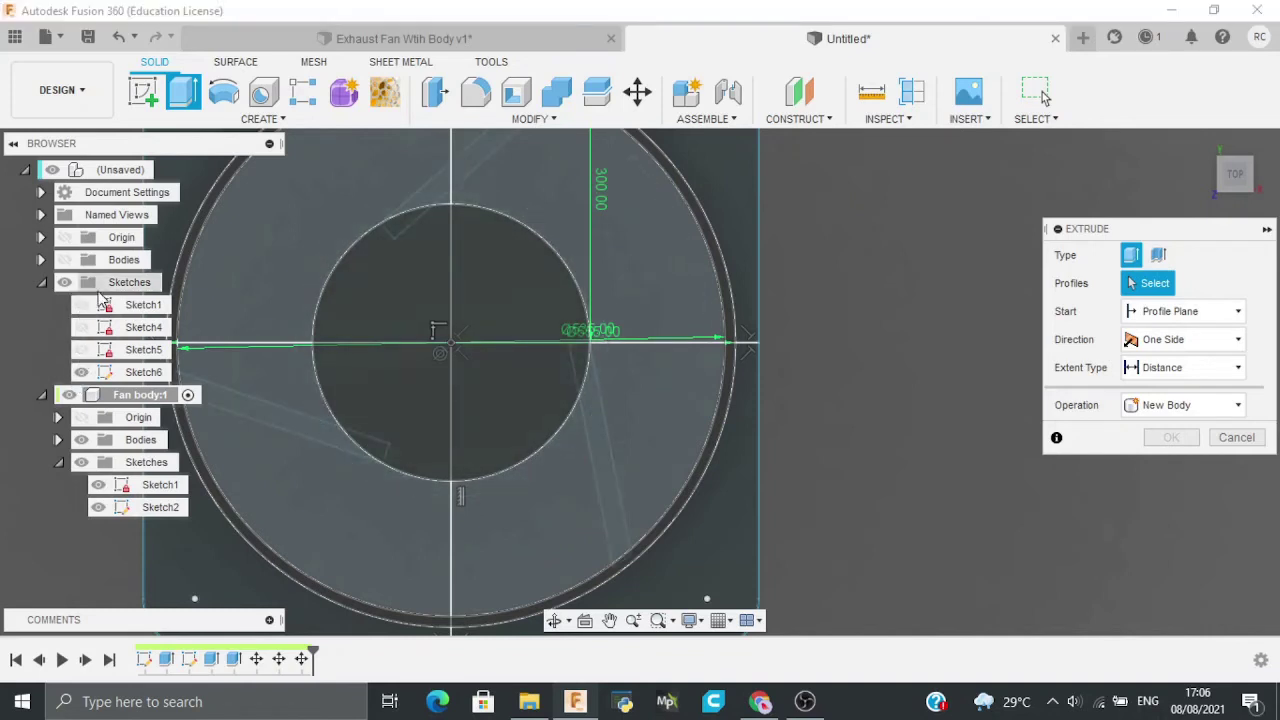
left_click(168, 171)
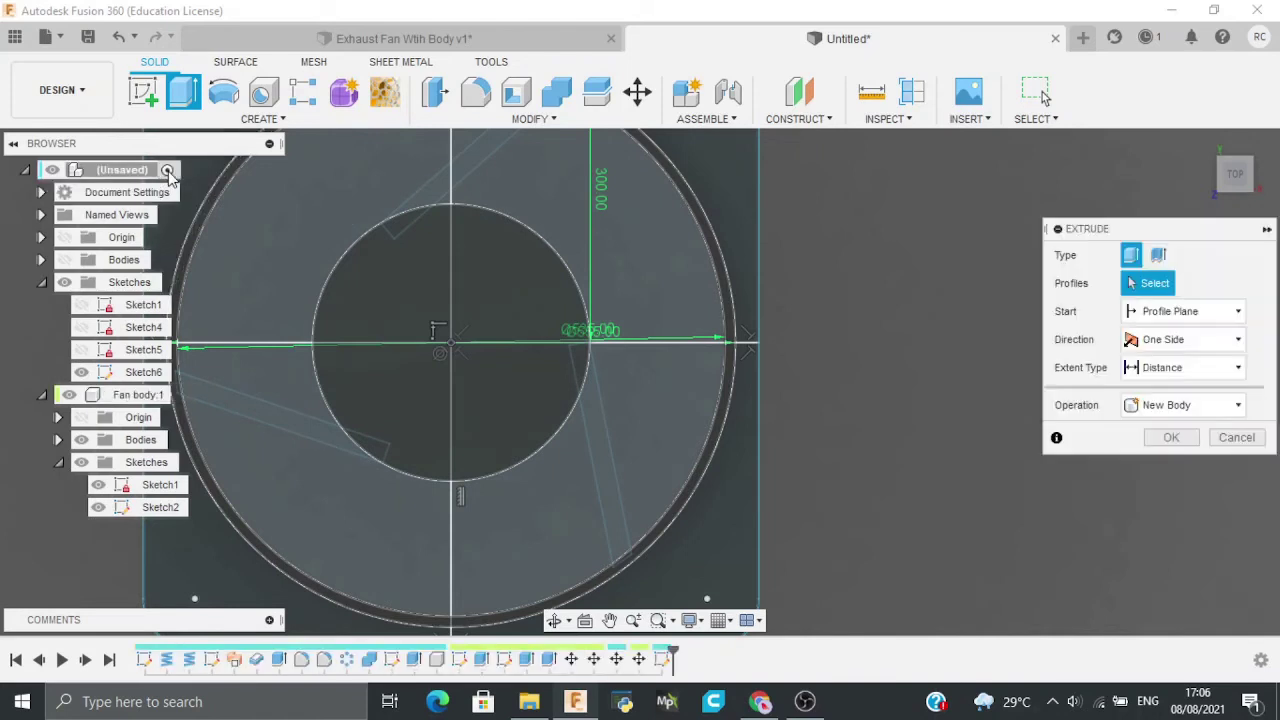
Step: Extrude all six profile regions of the three arms -15 mm as new bodies
left_click(605, 458)
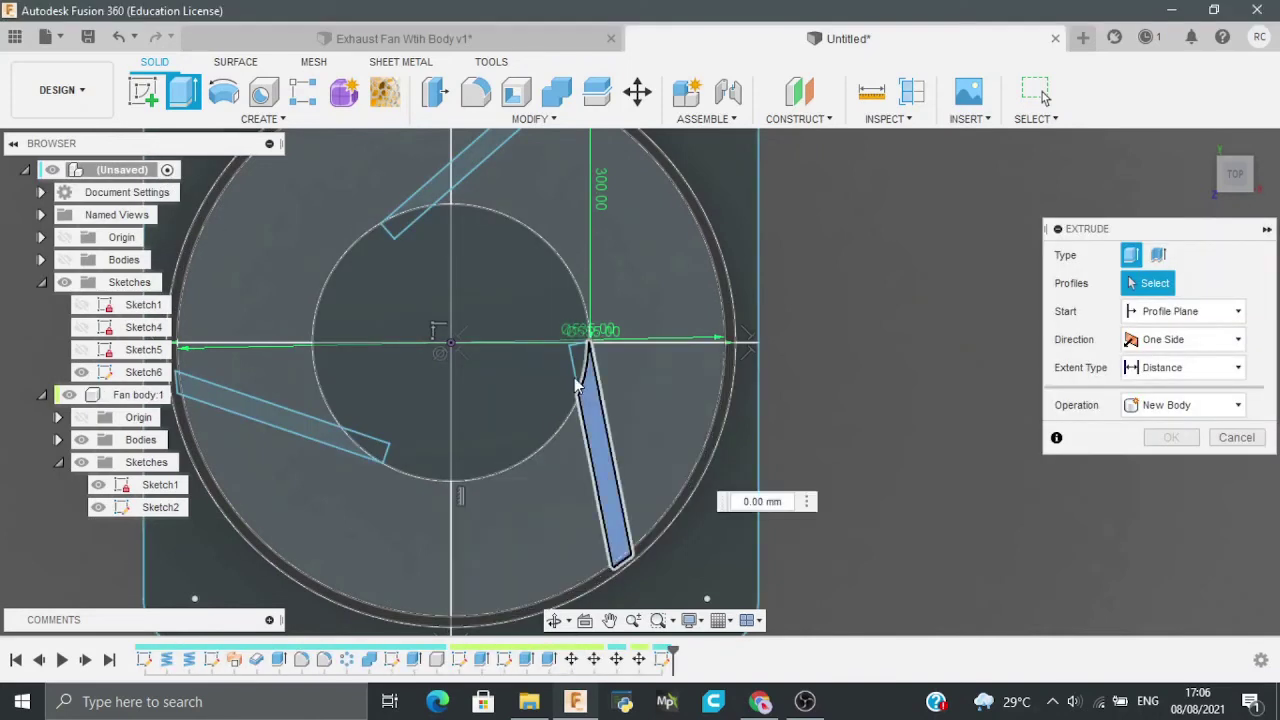
left_click(330, 433)
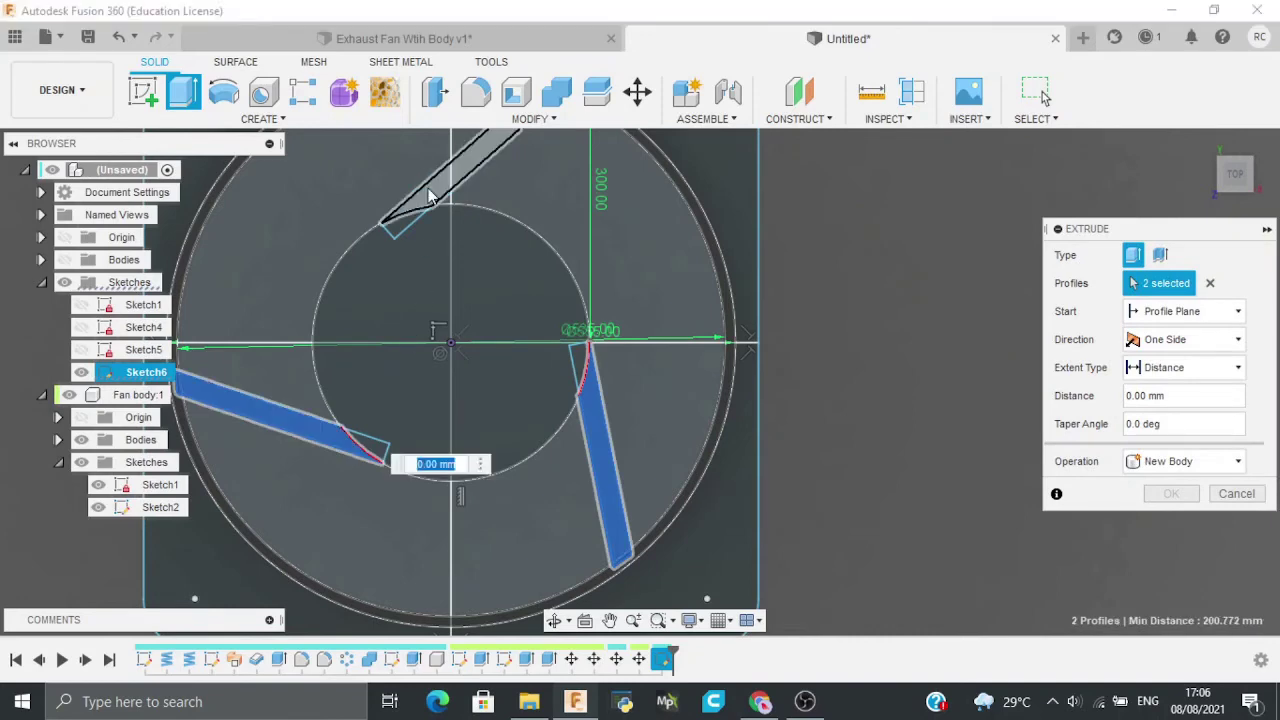
left_click(430, 195)
left_click(398, 226)
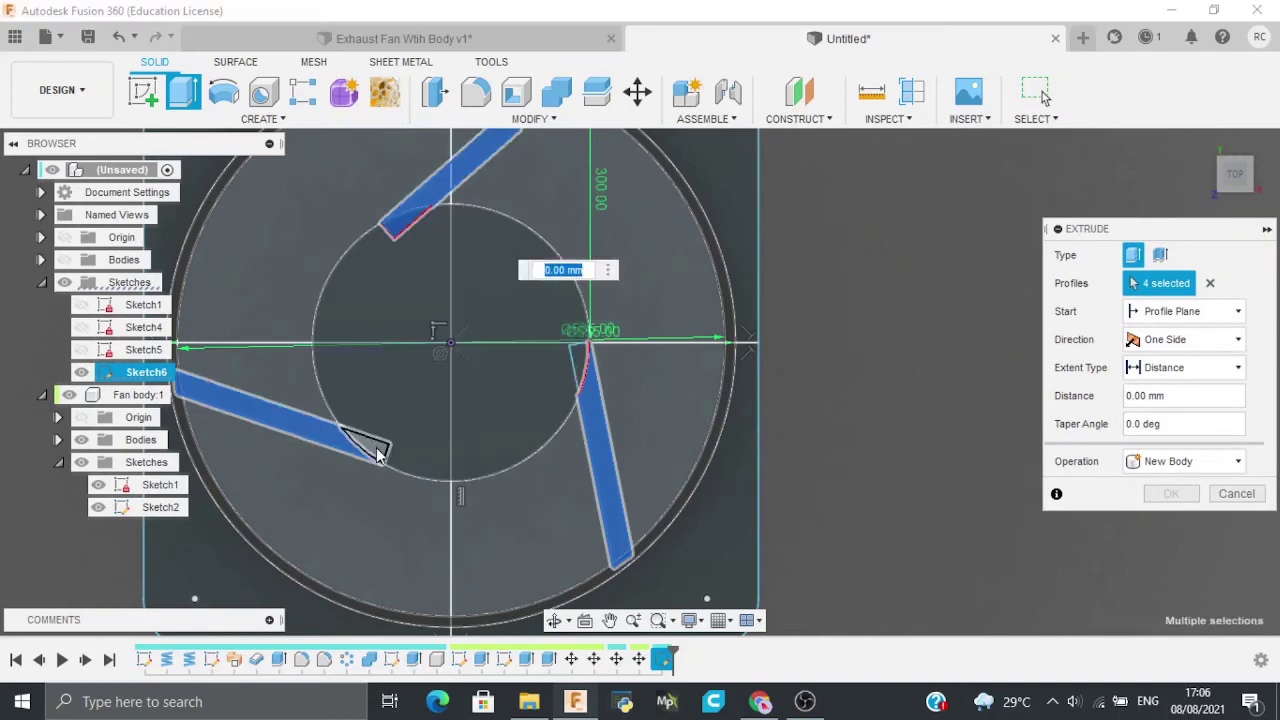
left_click(378, 453)
left_click(580, 362)
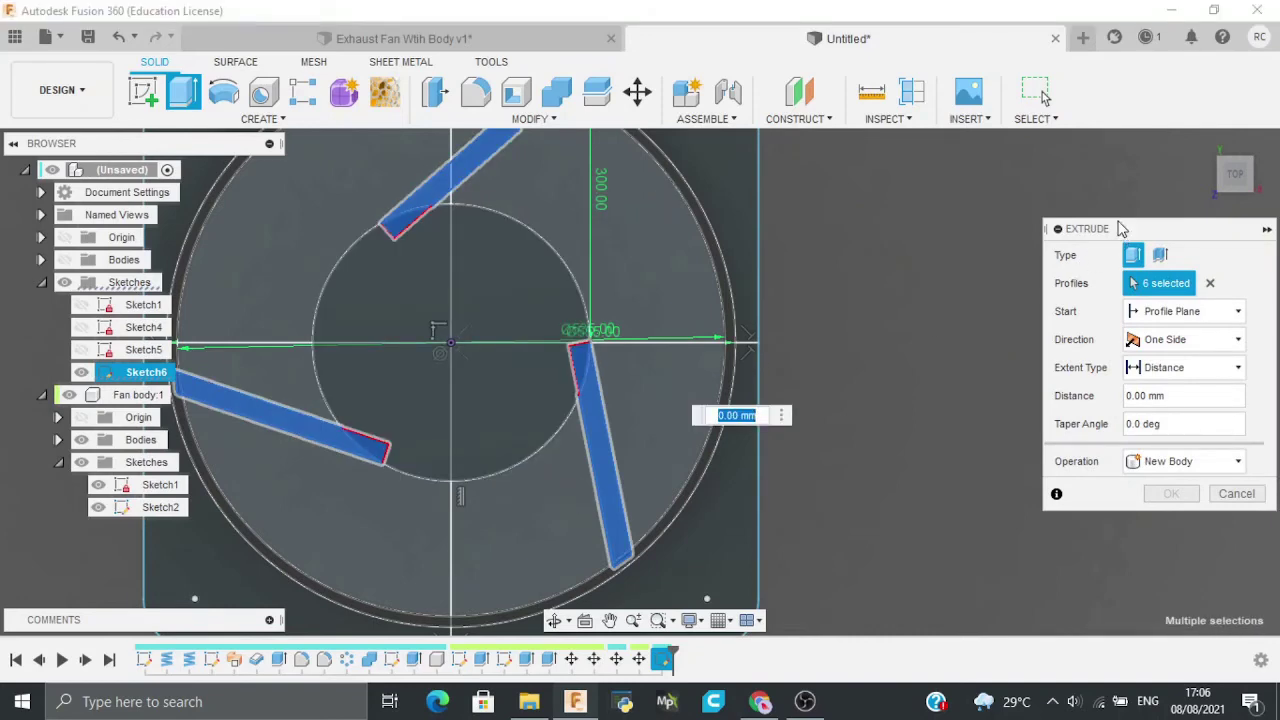
left_click_drag(1228, 186, 1212, 142)
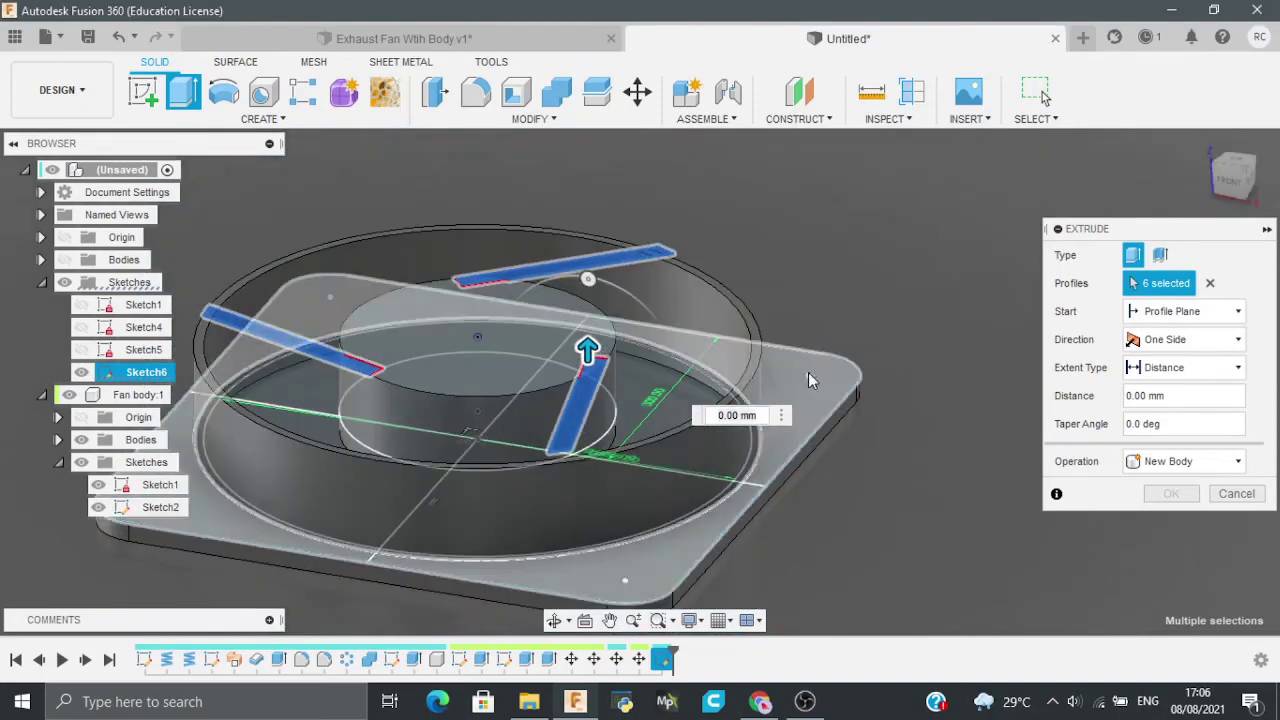
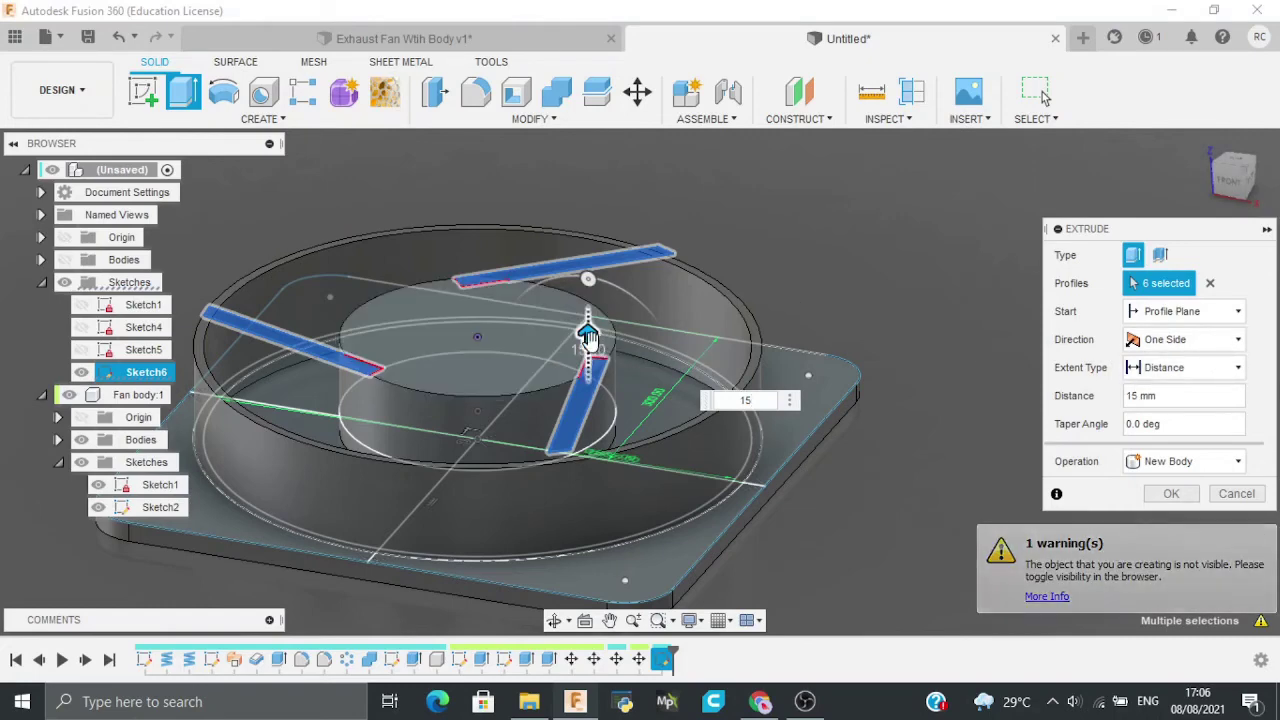
left_click_drag(587, 337, 590, 383)
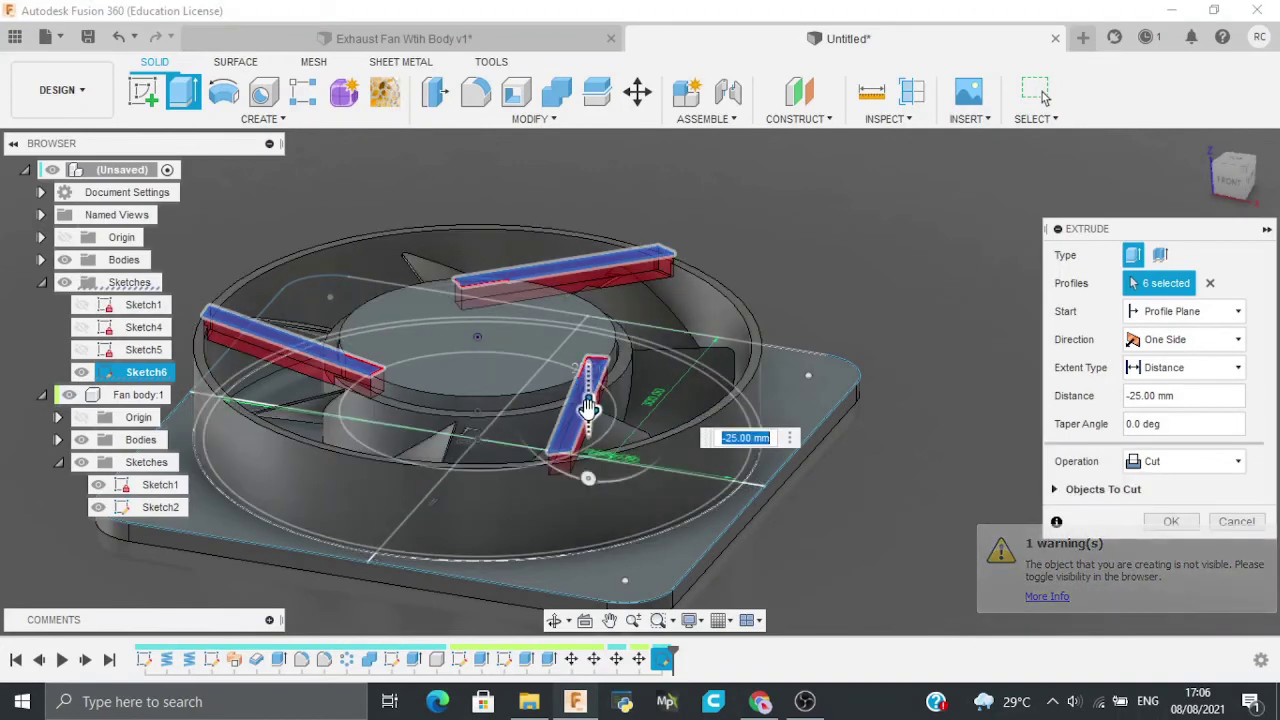
type("-15")
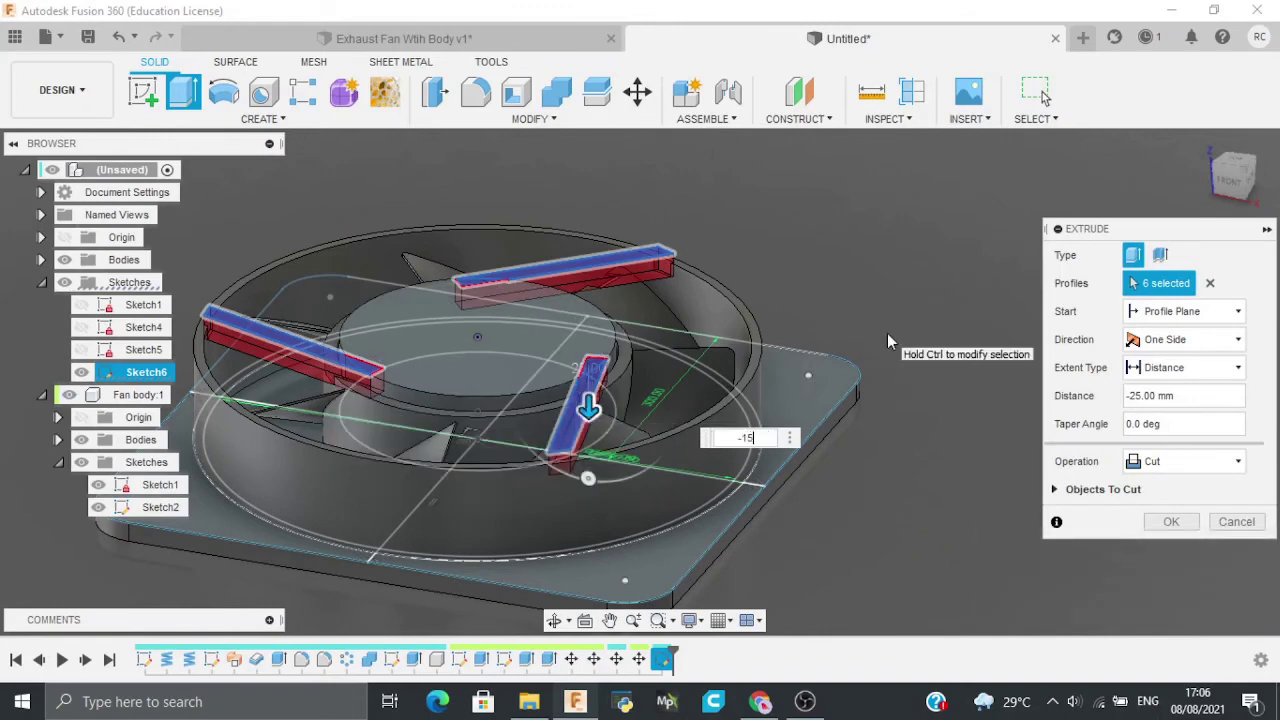
key("Tab")
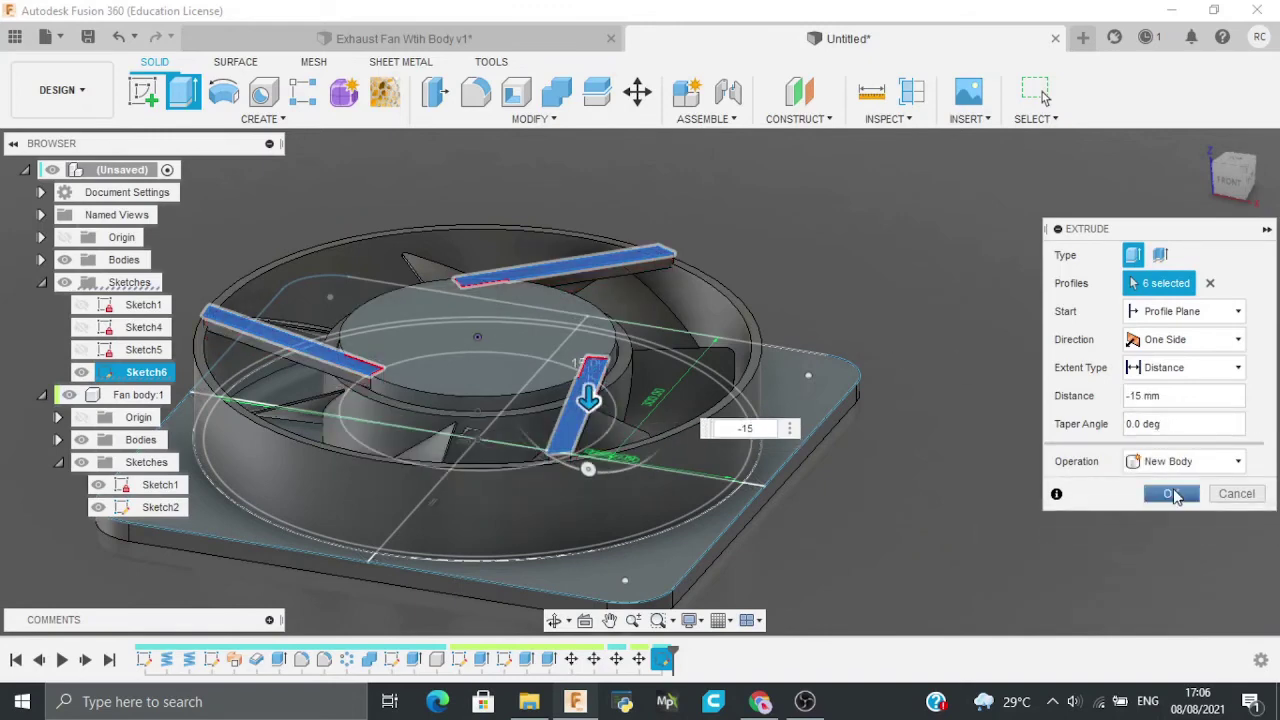
left_click(1172, 494)
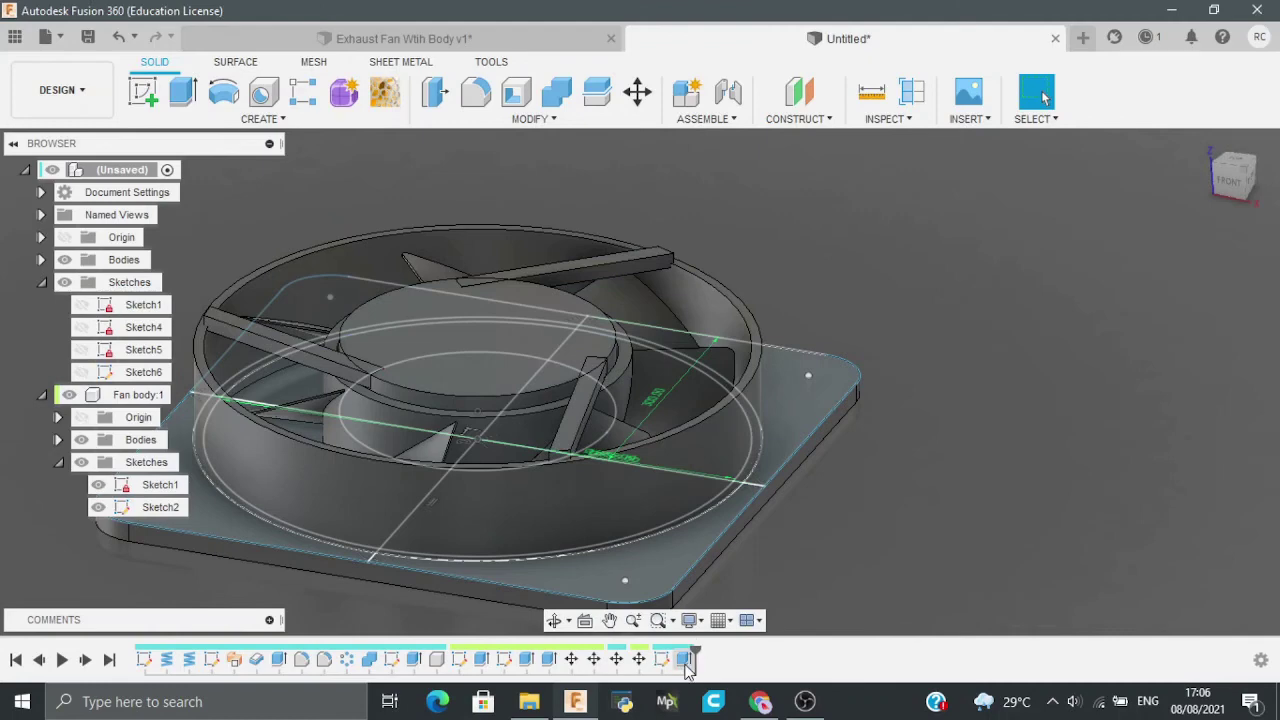
Step: Edit the three-arm extrusion and change its operation to Join
double_click(684, 660)
left_click(1140, 462)
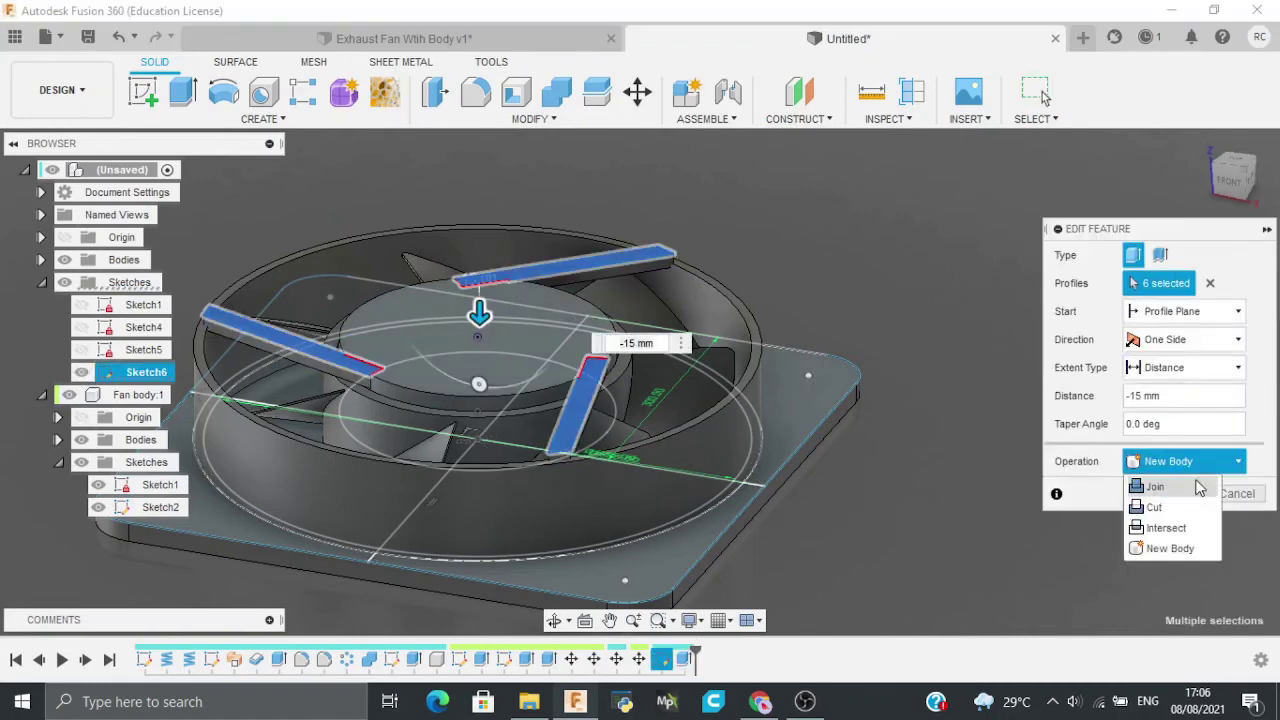
left_click(1198, 487)
left_click(1172, 494)
Step: Start a Fillet and hide the sketches of the Fan body component
scroll(568, 383, "up", 2)
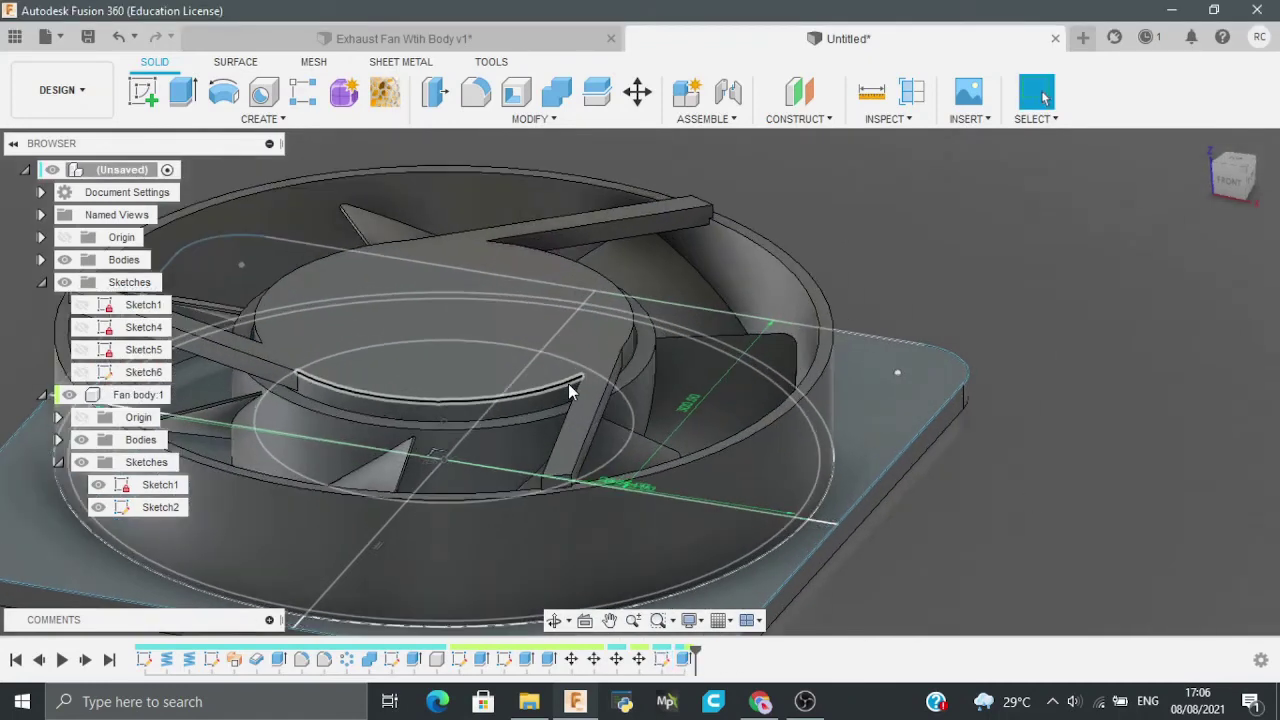
scroll(760, 380, "up", 1)
middle_click_drag(760, 380, 704, 399, "shift")
key("f")
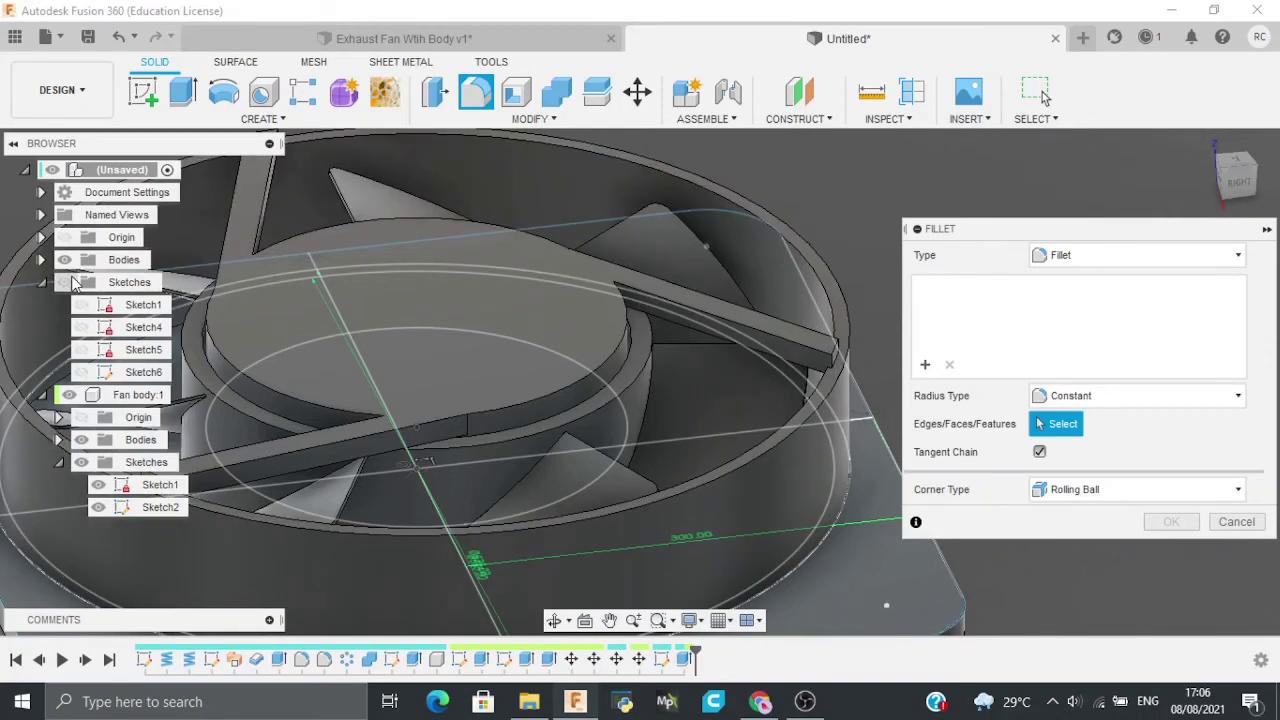
left_click(81, 462)
left_click(58, 462)
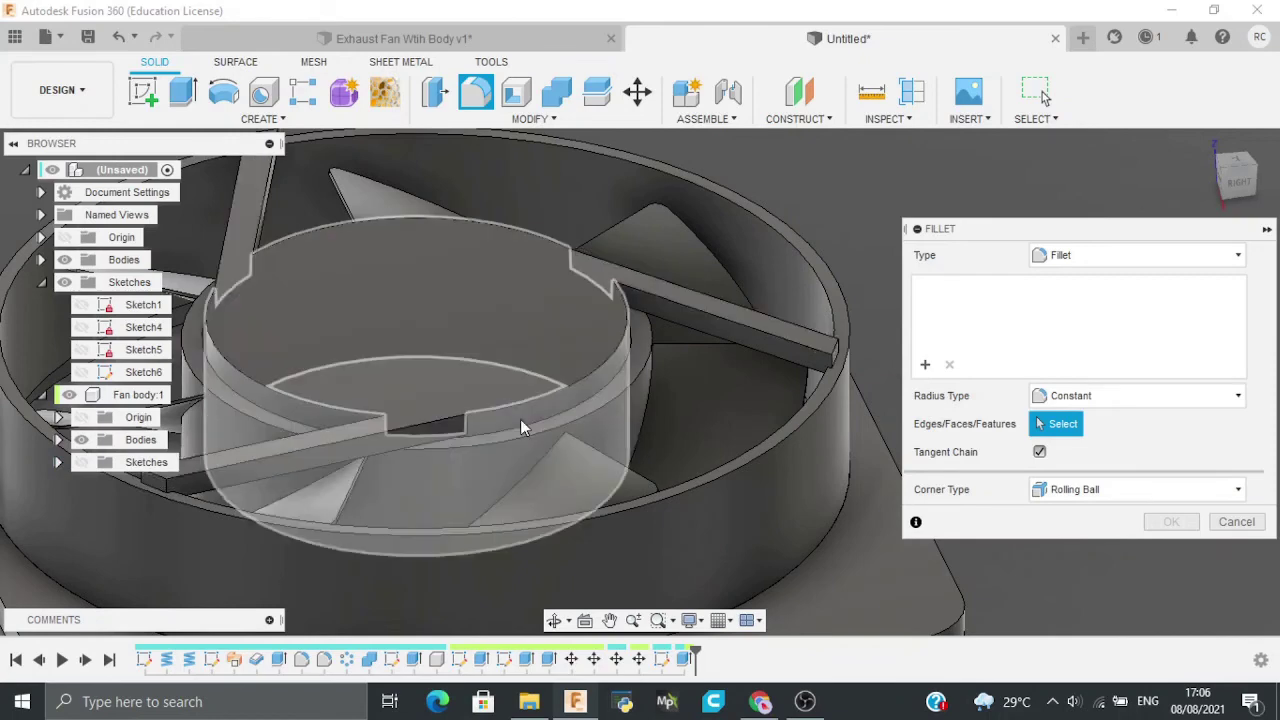
left_click(518, 404)
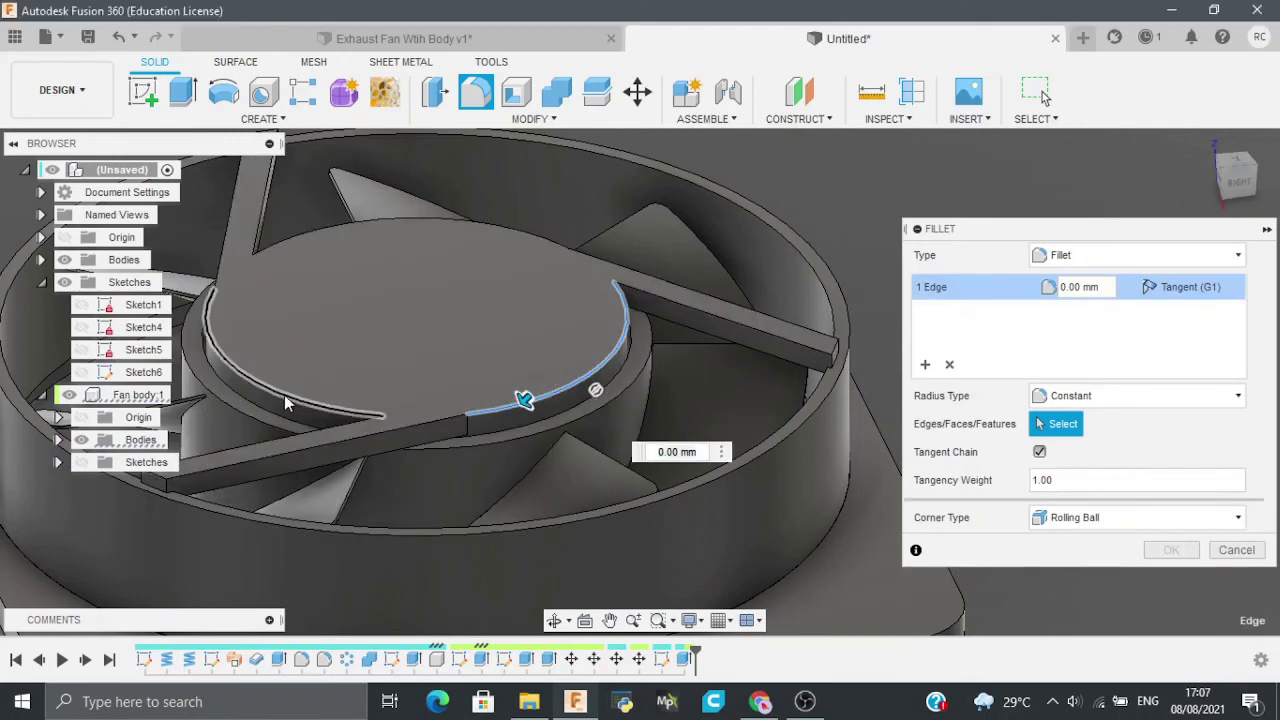
left_click(285, 403)
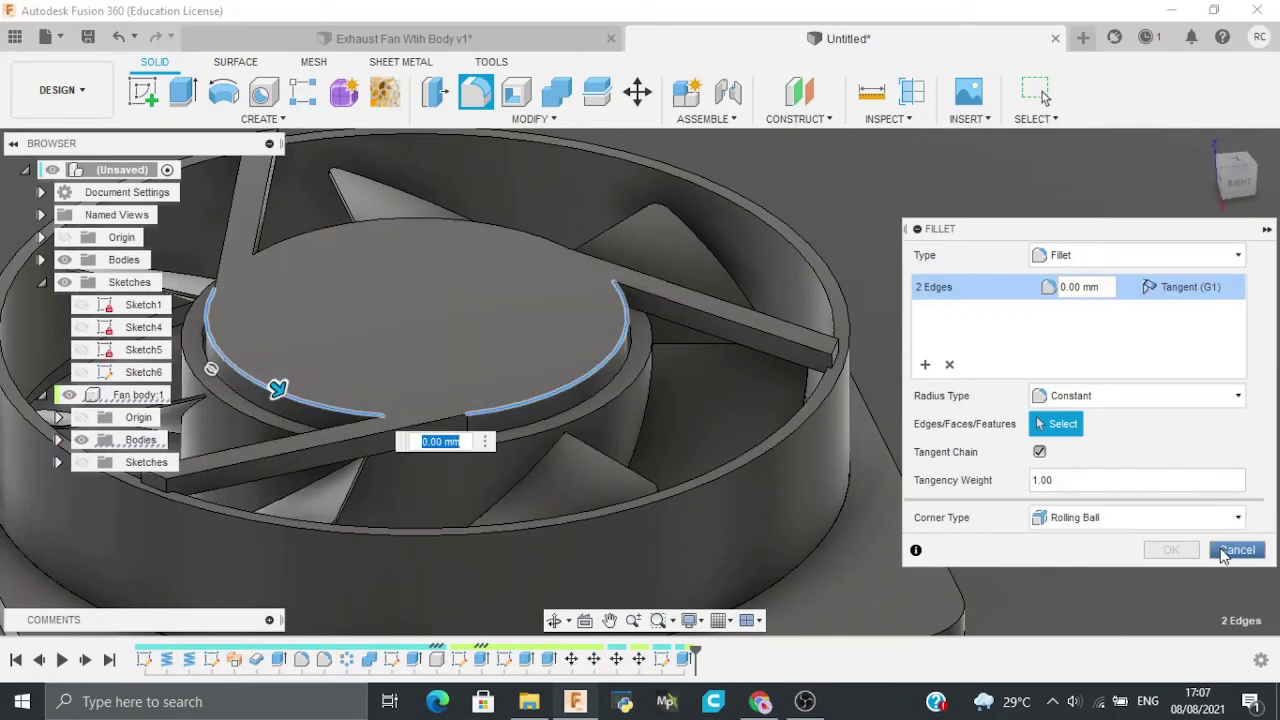
left_click(949, 364)
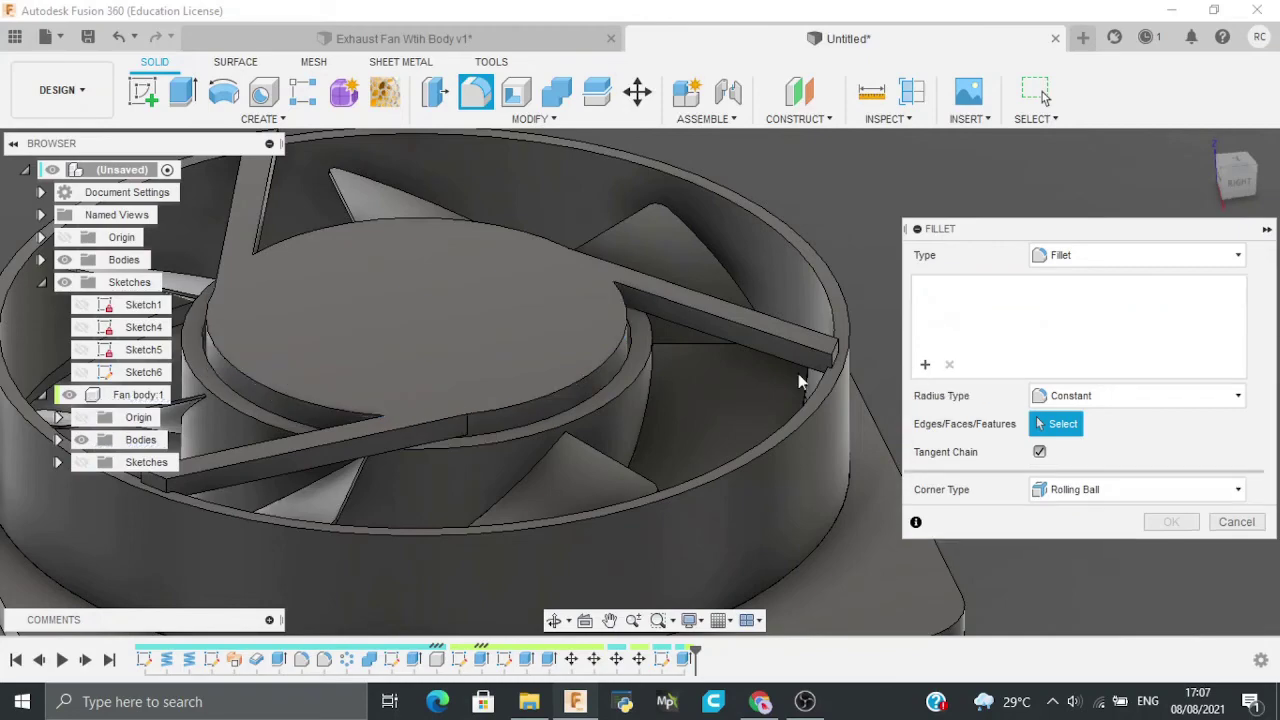
Step: Fillet the three vertical edges where the support arms meet the hub disc with a constant 25 mm radius
left_click(466, 429)
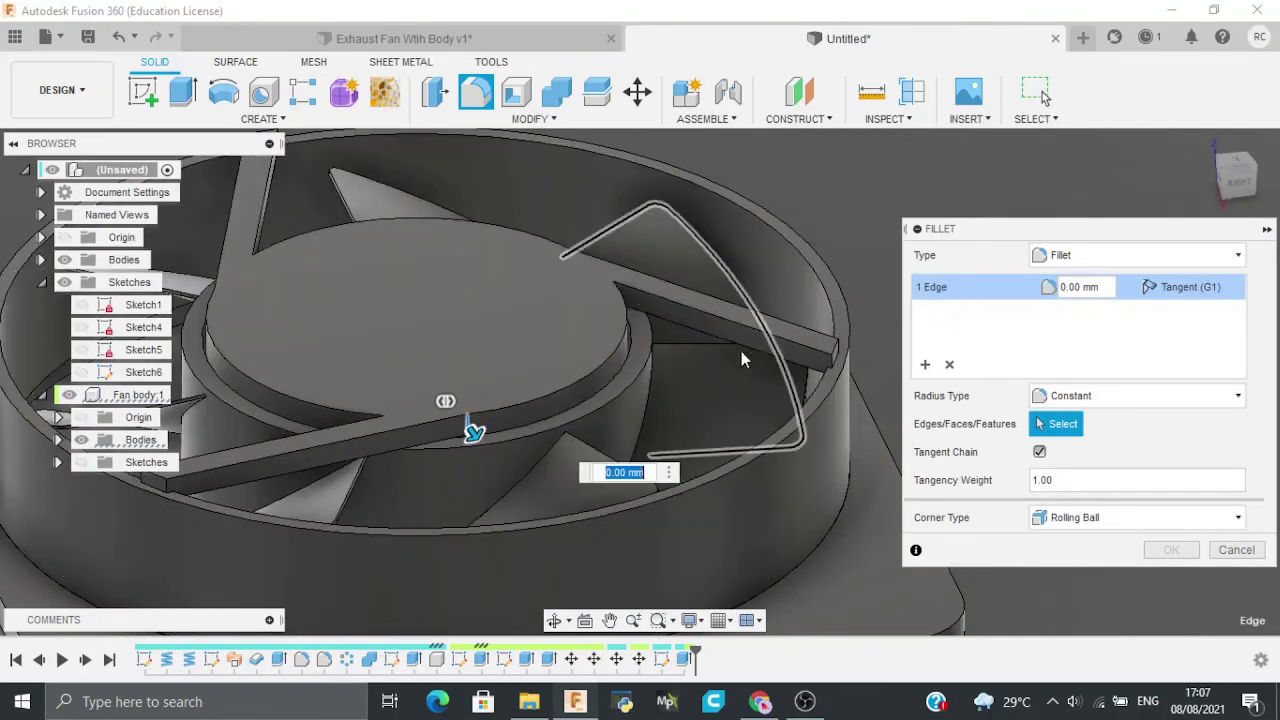
middle_click_drag(626, 364, 477, 363, "shift")
scroll(477, 363, "down", 3)
middle_click_drag(200, 365, 380, 360)
middle_click_drag(880, 366, 601, 432, "shift")
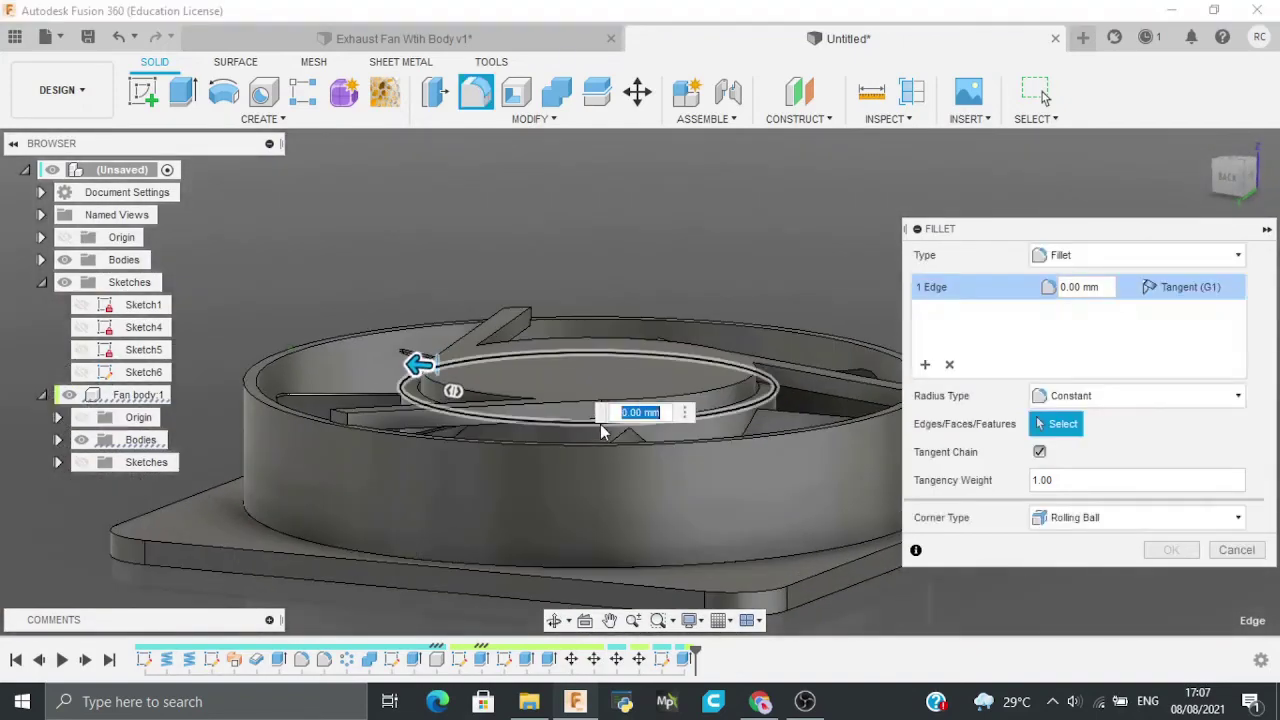
scroll(612, 410, "up", 3)
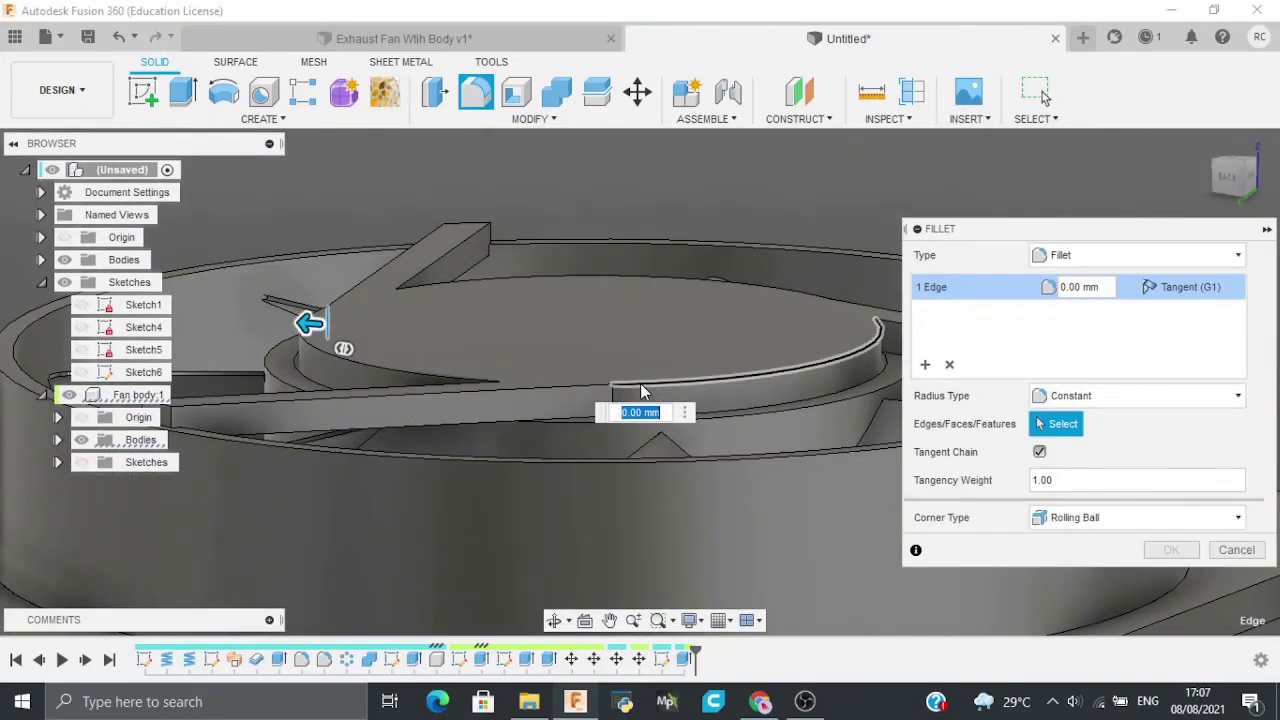
left_click(614, 396)
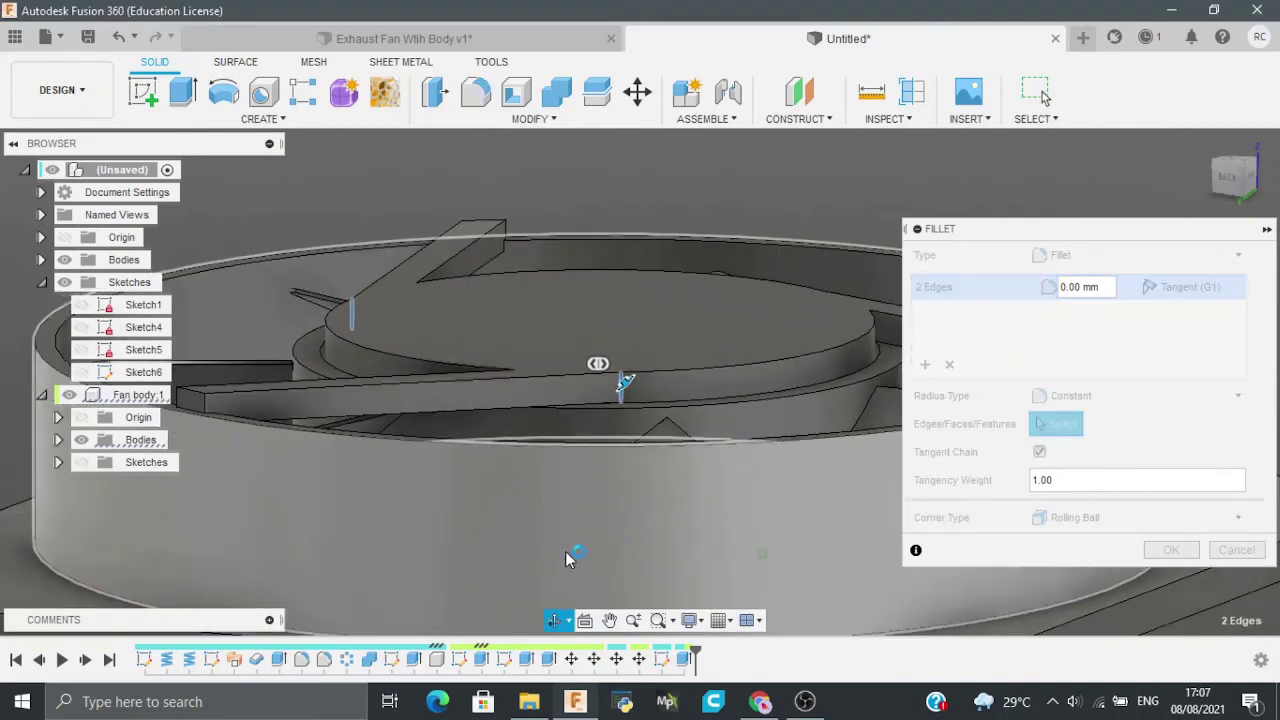
scroll(757, 411, "down", 2)
middle_click_drag(757, 411, 537, 349, "shift")
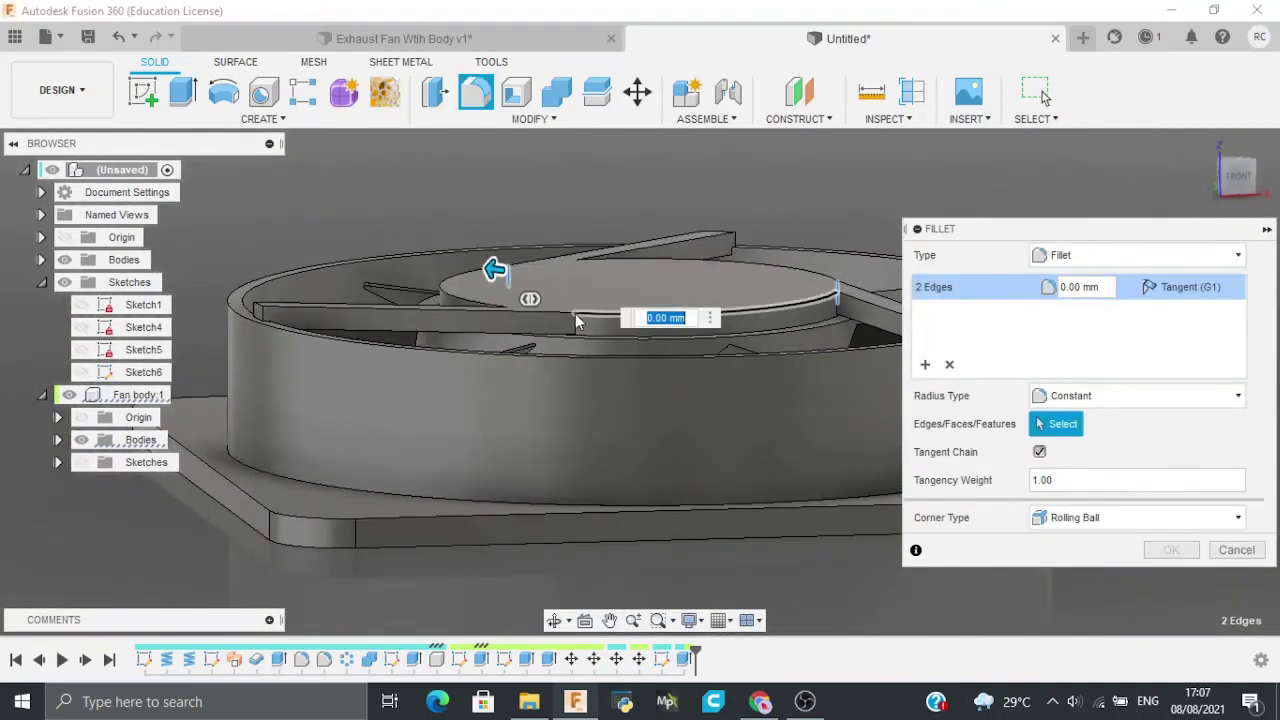
left_click(572, 326)
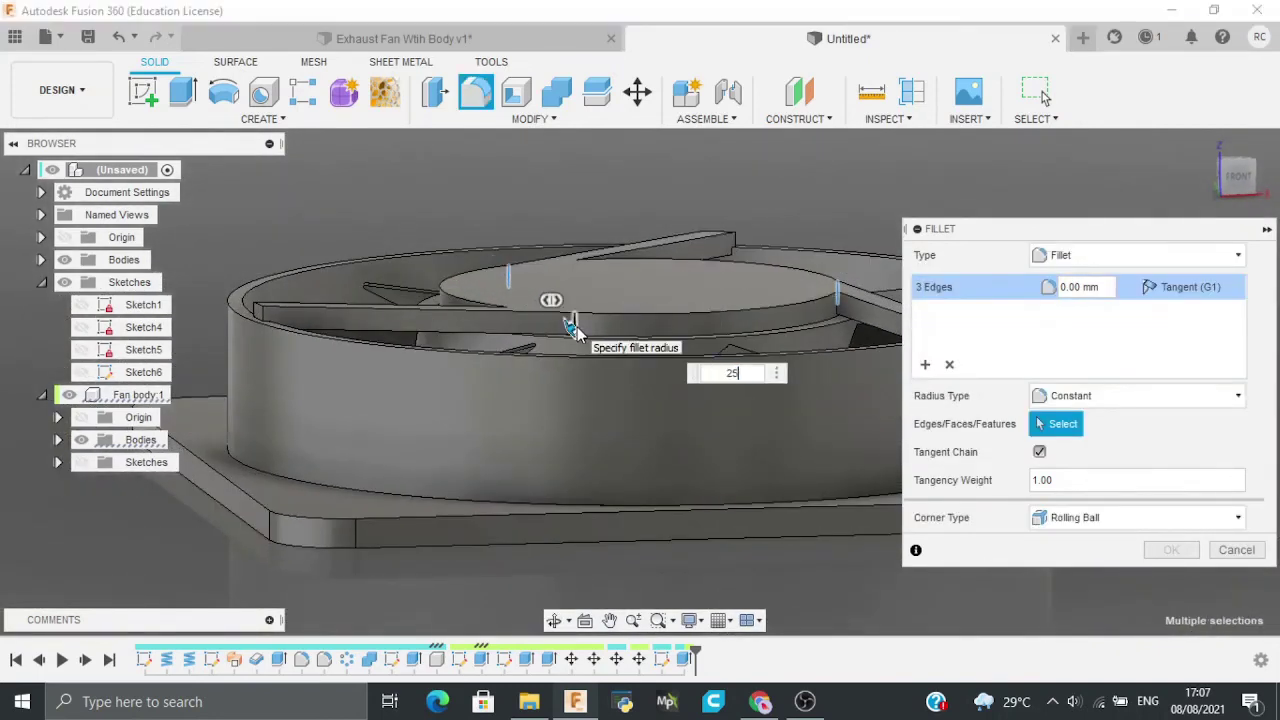
left_click(958, 393)
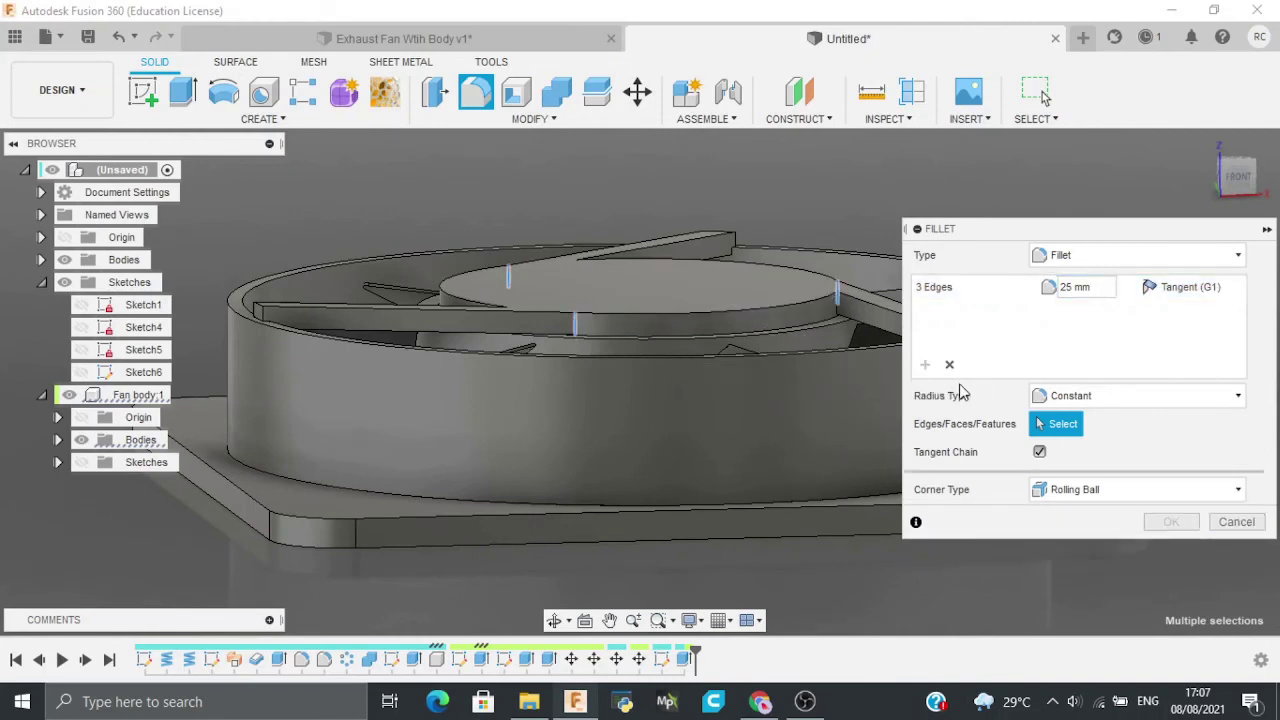
left_click(943, 292)
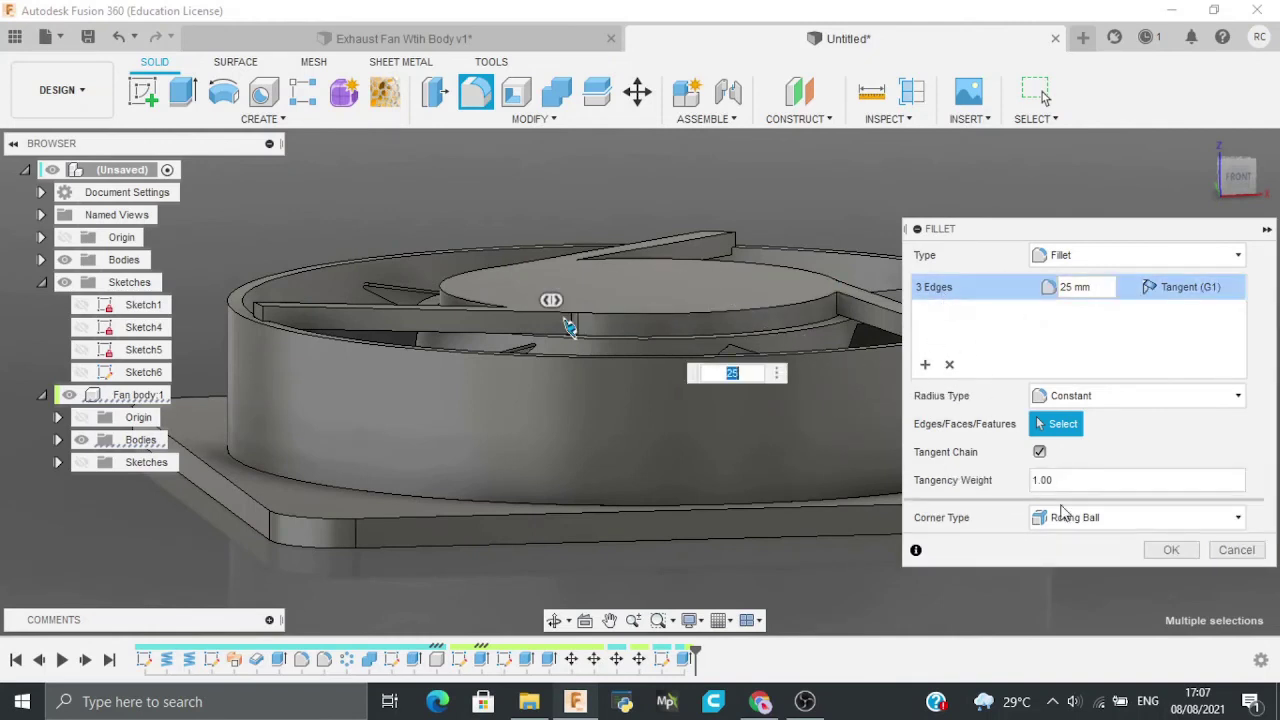
left_click(1171, 546)
Step: Fillet the three tangent chains of outer top edges along the arms and hub disc with a 15 mm radius
key("f")
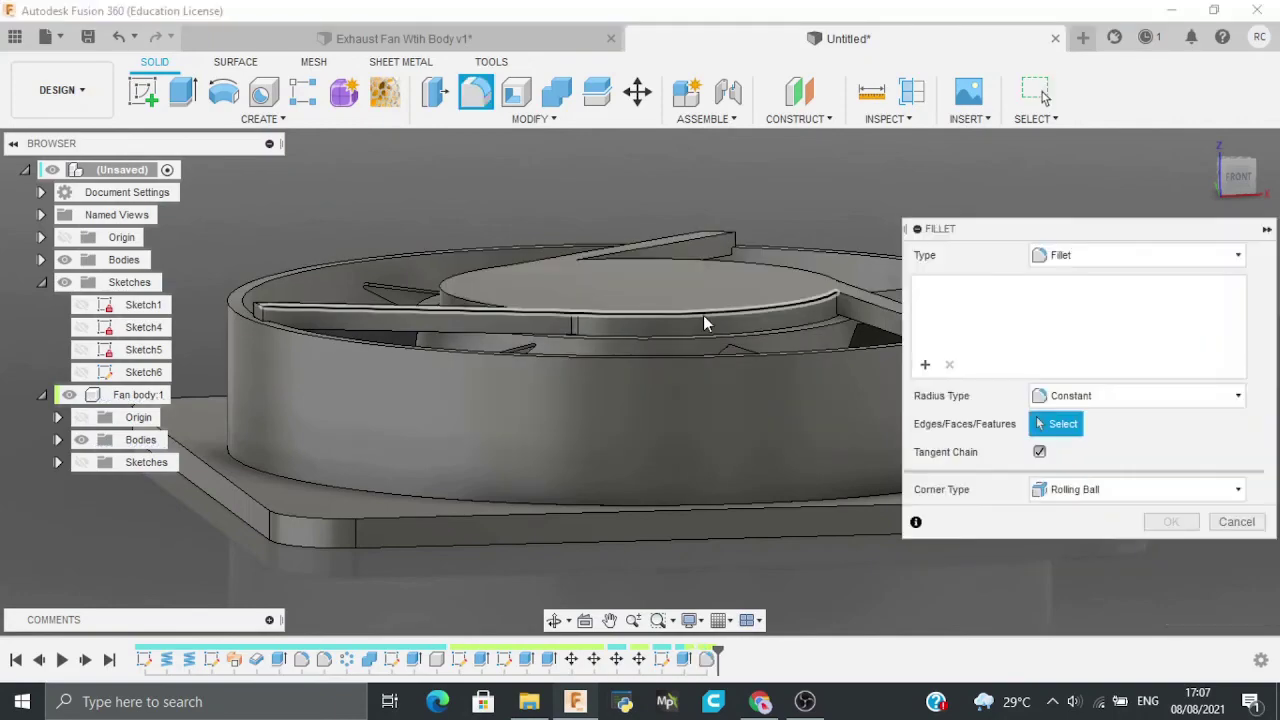
left_click(704, 316)
middle_click_drag(716, 342, 626, 410, "shift")
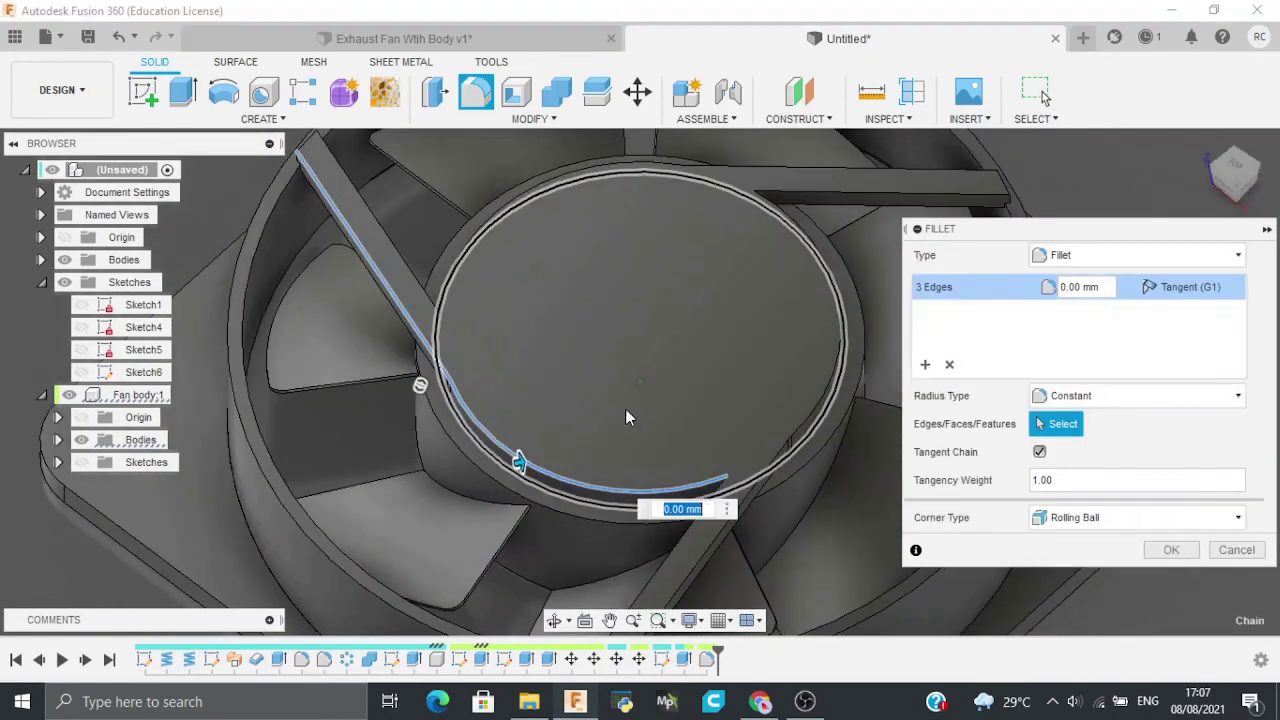
left_click(805, 440)
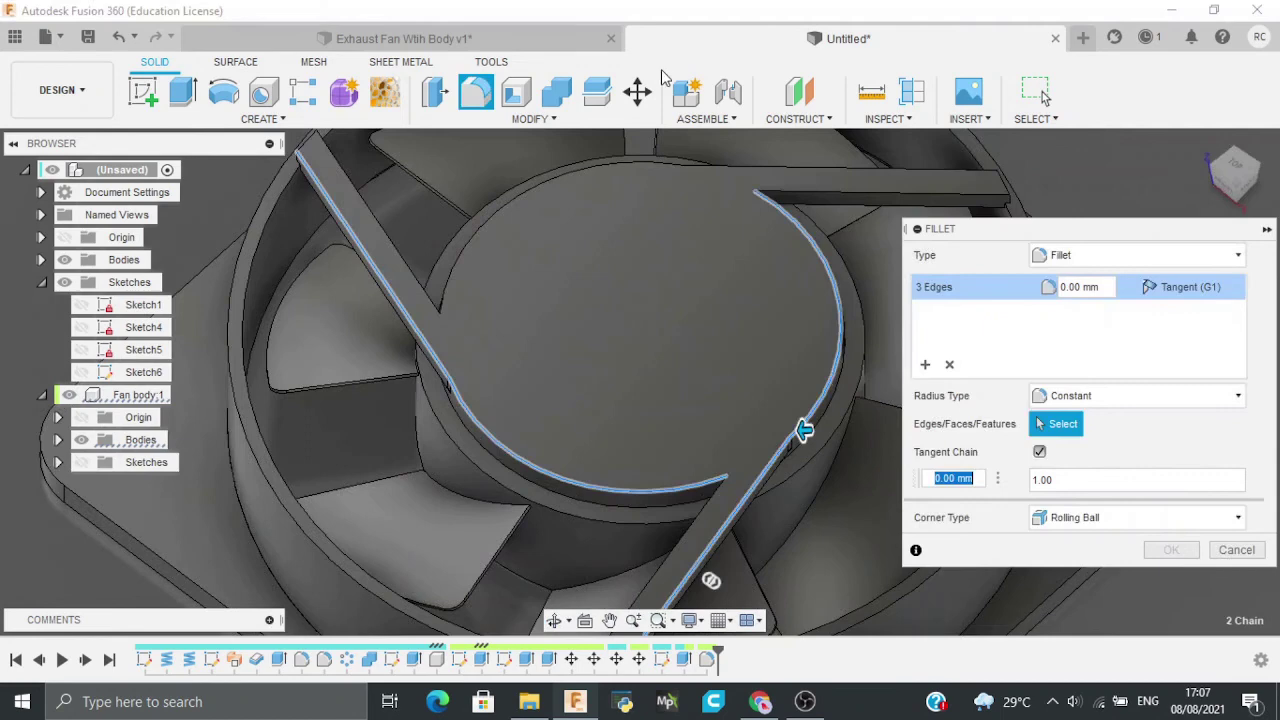
left_click(637, 165)
type("15")
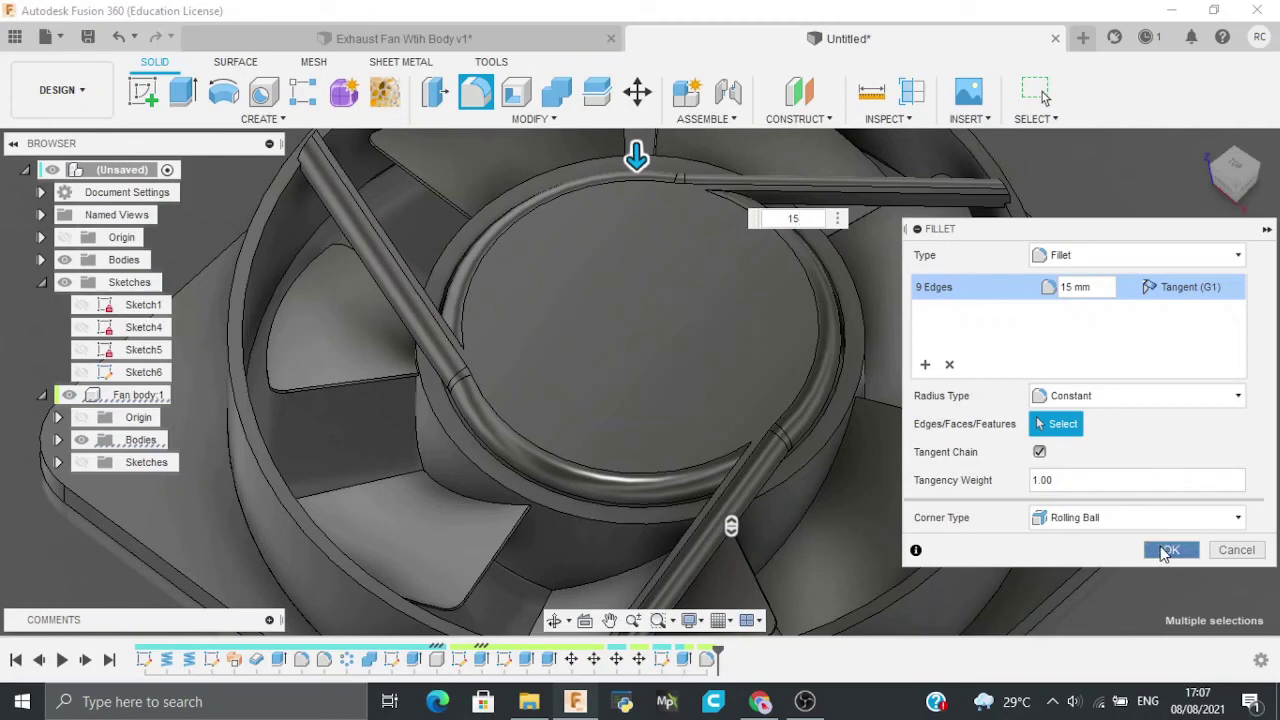
left_click(1165, 553)
Step: Extrude the recessed ring face on the square frame side 20 mm outward, joined to the body
left_click(1204, 150)
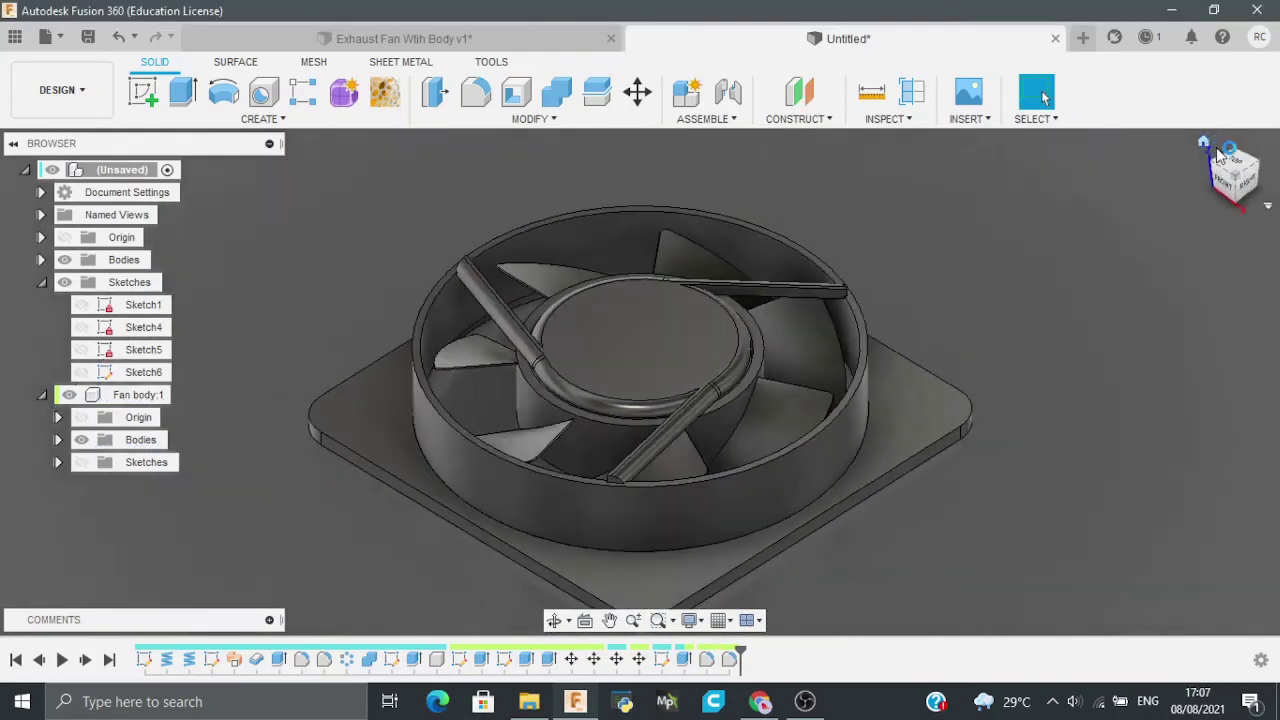
left_click_drag(1234, 180, 1218, 62)
middle_click_drag(1043, 96, 906, 295, "shift")
scroll(492, 364, "up", 3)
key("e")
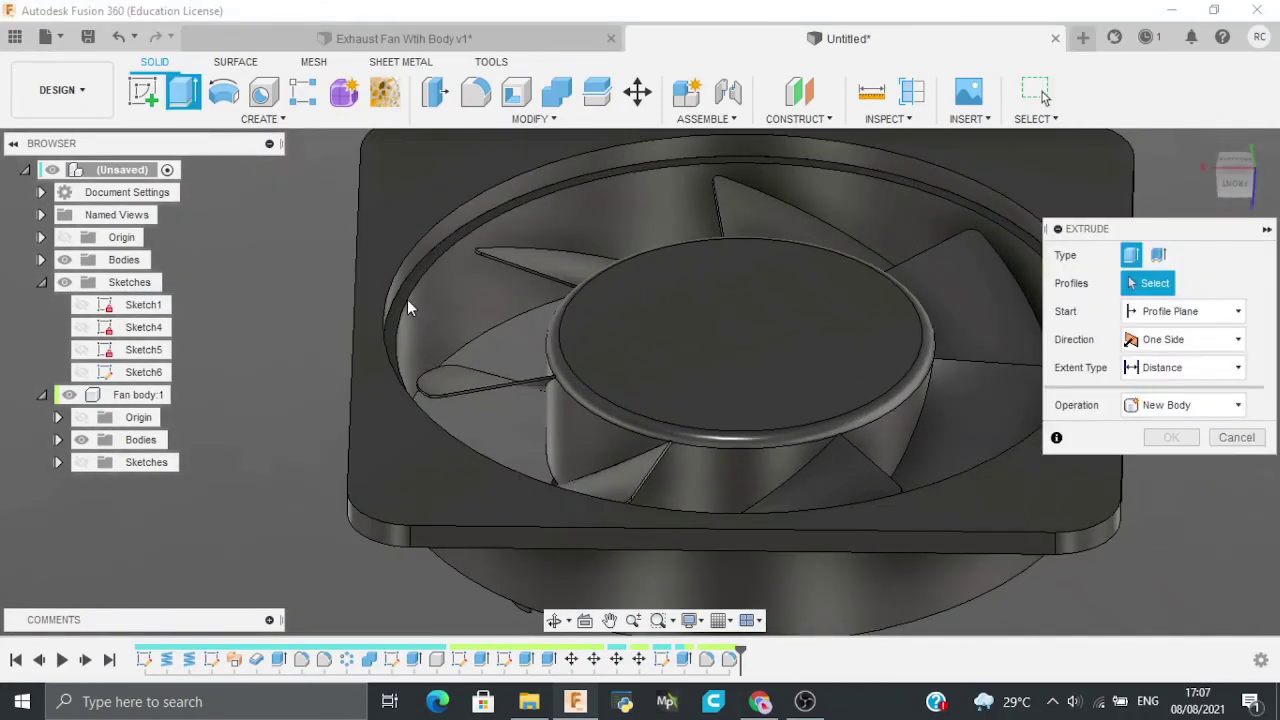
left_click(401, 297)
left_click_drag(395, 278, 400, 255)
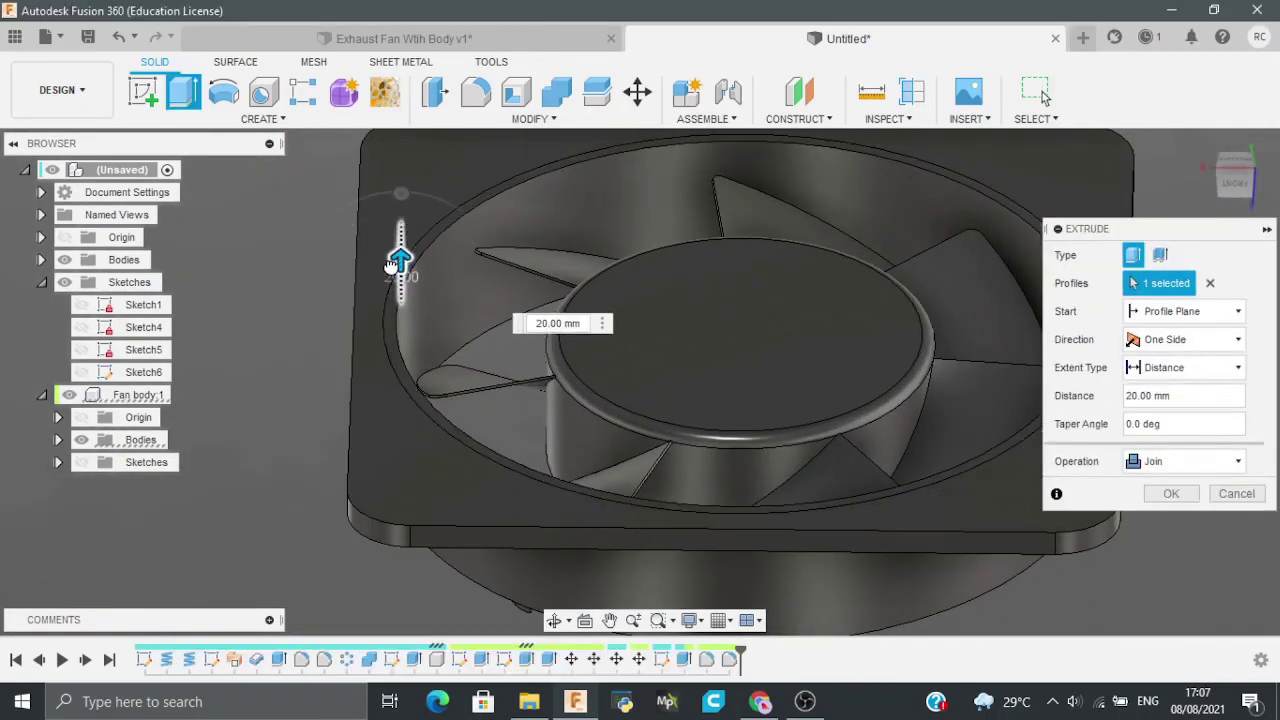
left_click(1224, 462)
left_click(1158, 487)
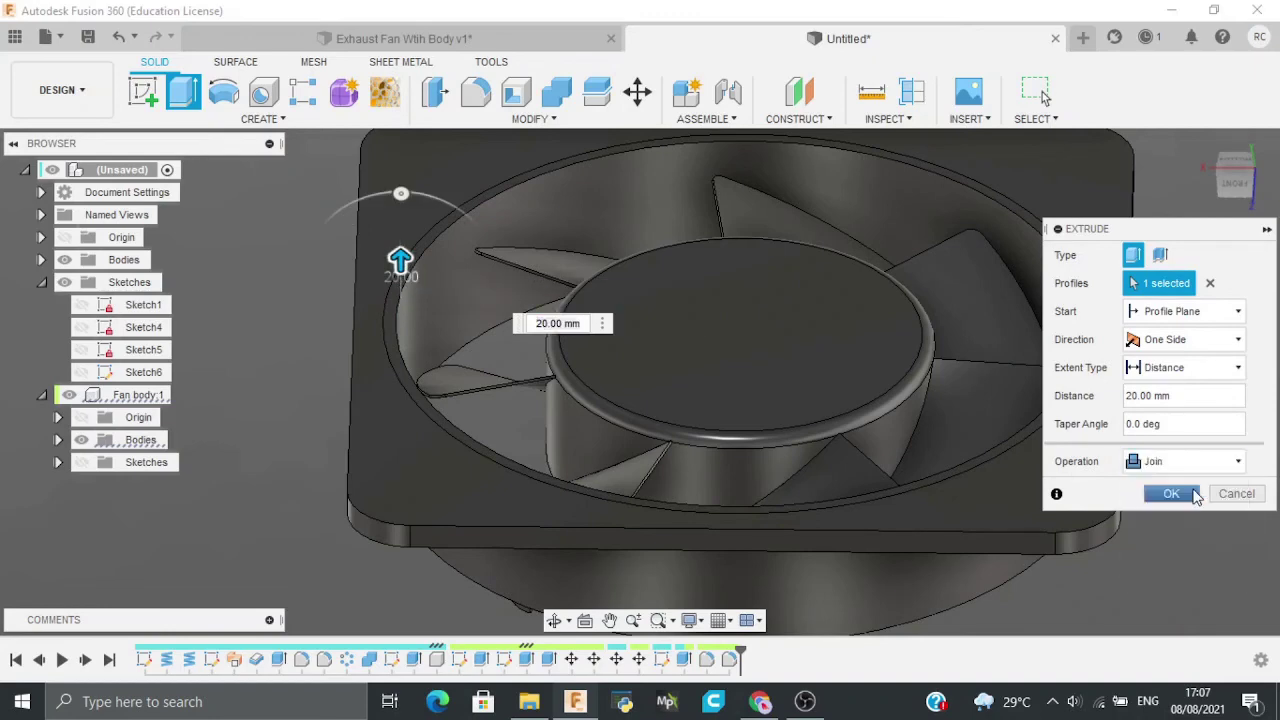
left_click(1184, 493)
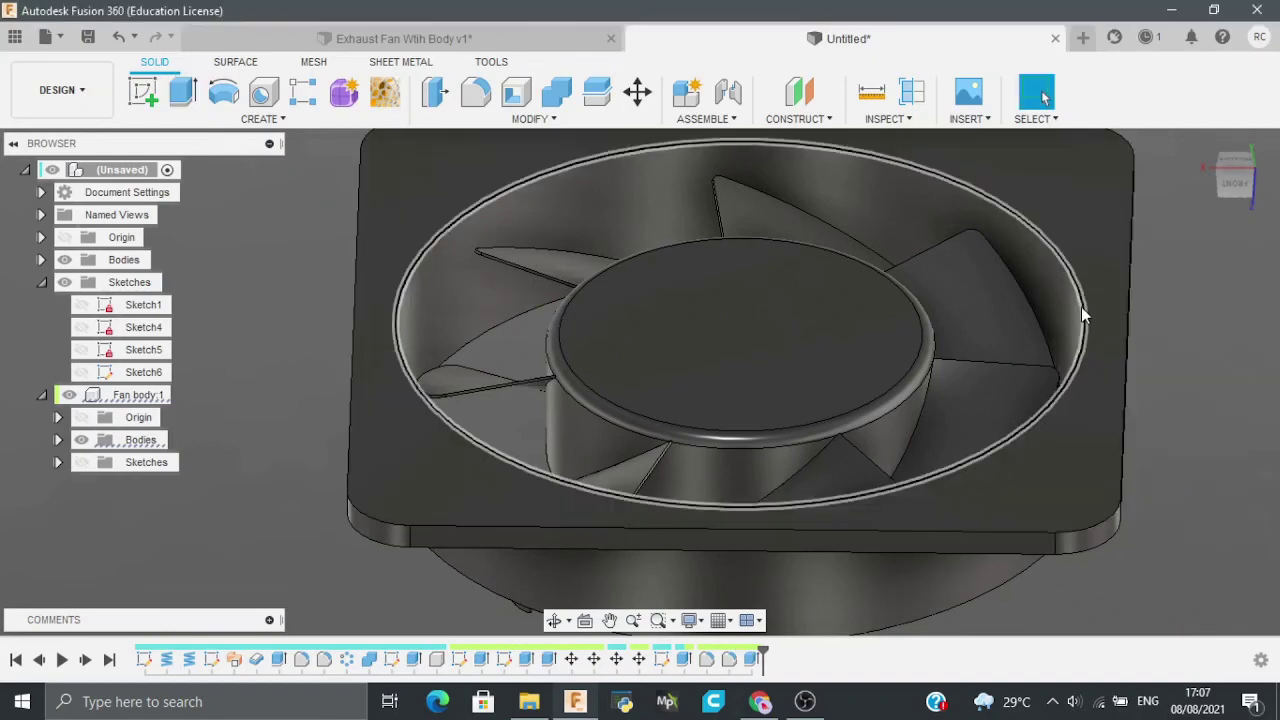
Step: Fillet the inner circular edge of the square frame's opening with a 10 mm radius
left_click(1081, 306)
key("f")
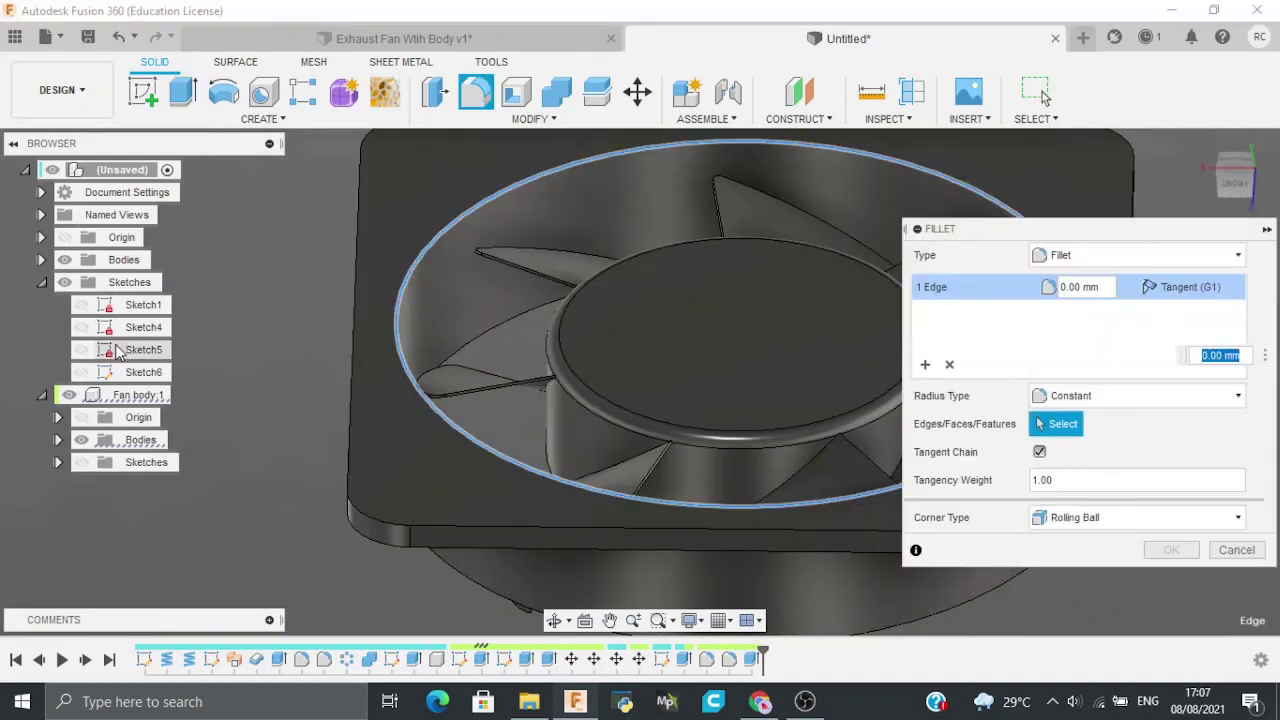
type("10")
key("Return")
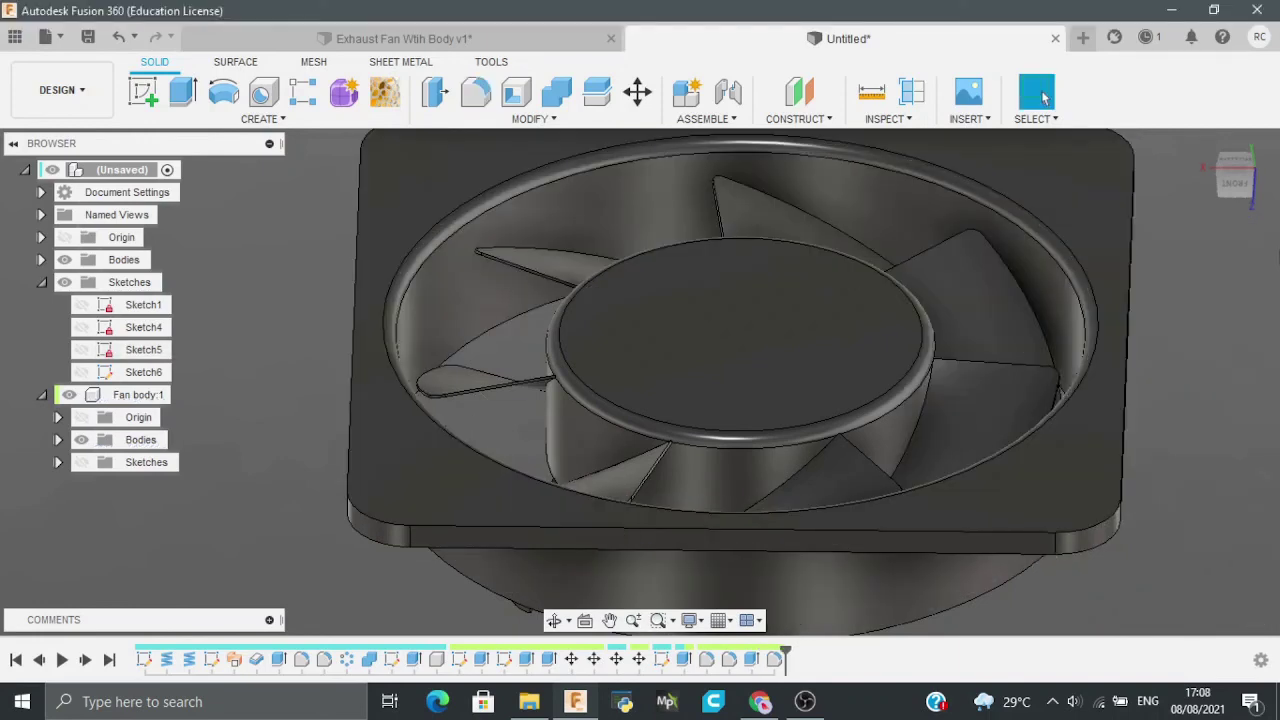
Step: Rotate the ring-and-frame body -90 degrees about the X axis so that it stands upright
left_click(1202, 144)
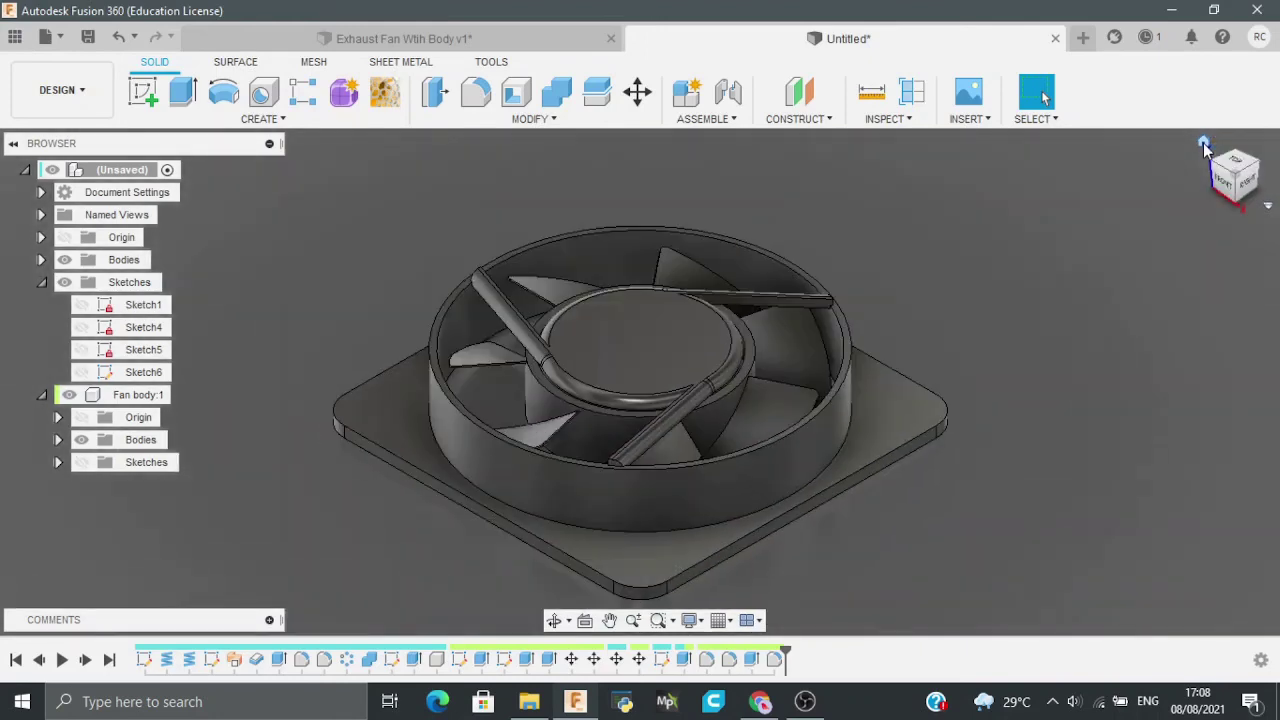
left_click(1244, 182)
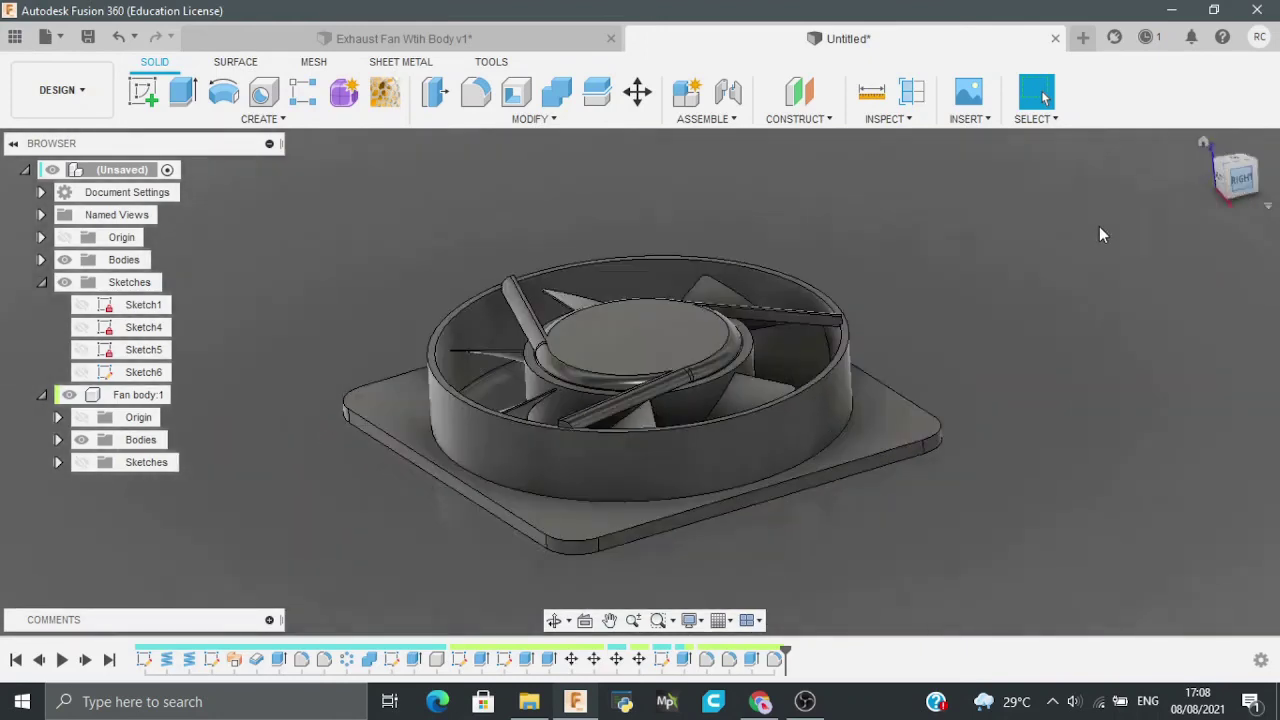
key("m")
left_click(659, 397)
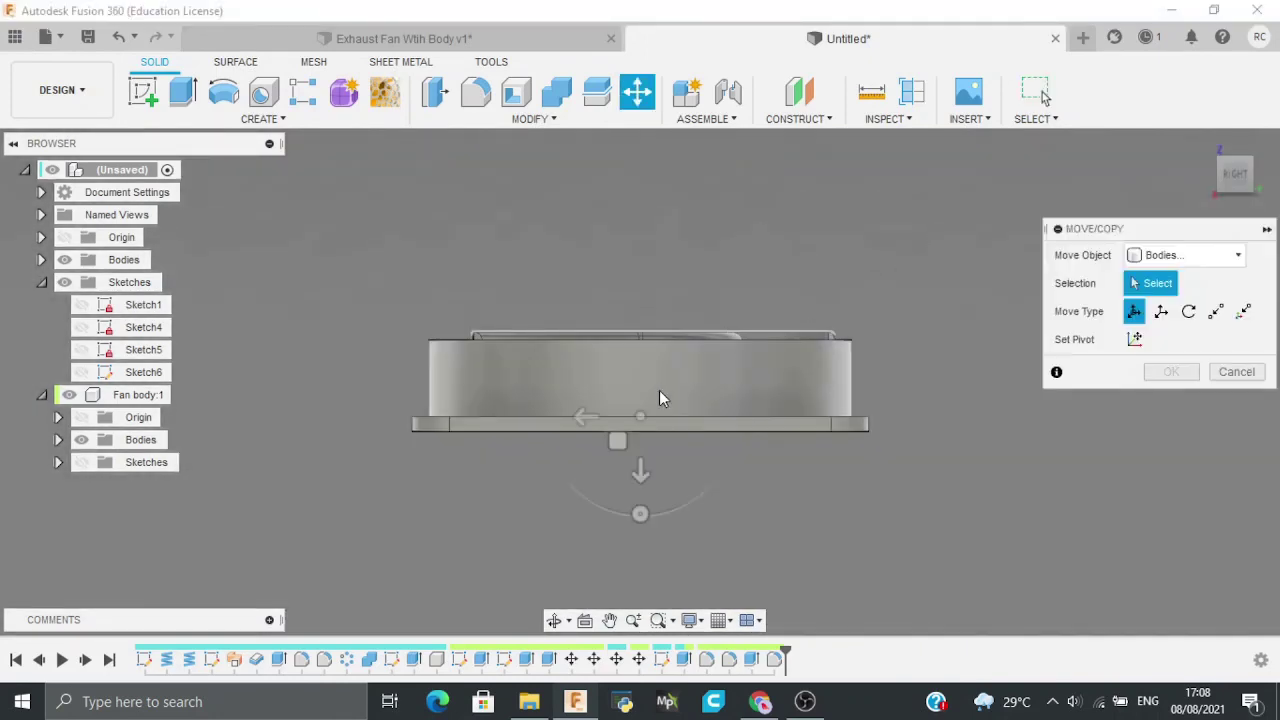
left_click_drag(640, 513, 580, 415)
left_click(1171, 566)
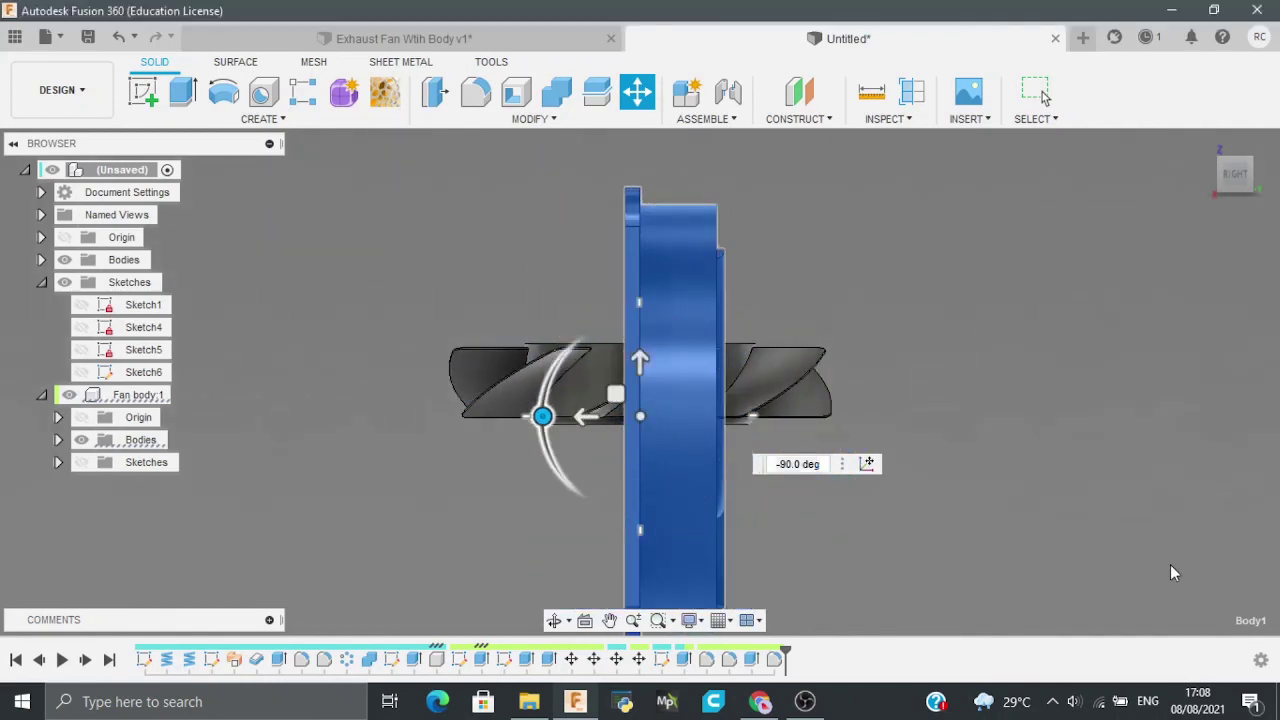
Step: Start another Move and rotate the bladed fan body -90 degrees about the X axis to match the frame
key("m")
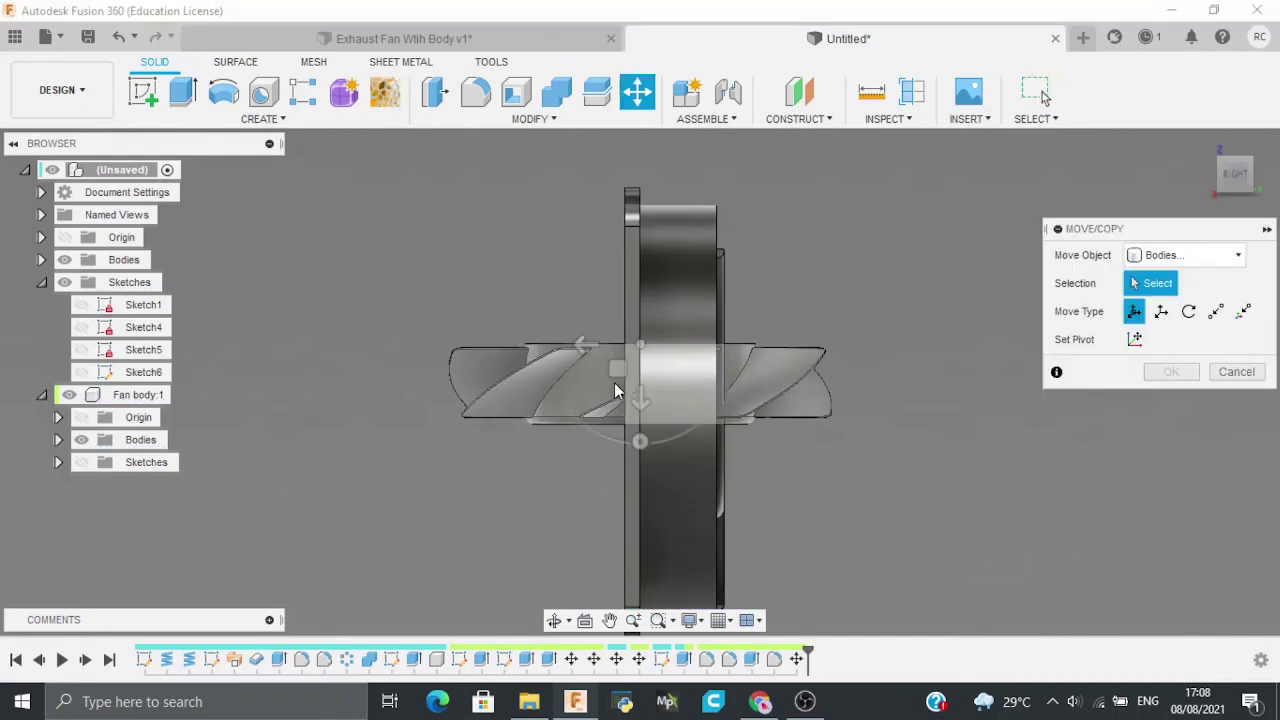
left_click(628, 440)
left_click_drag(632, 443, 595, 344)
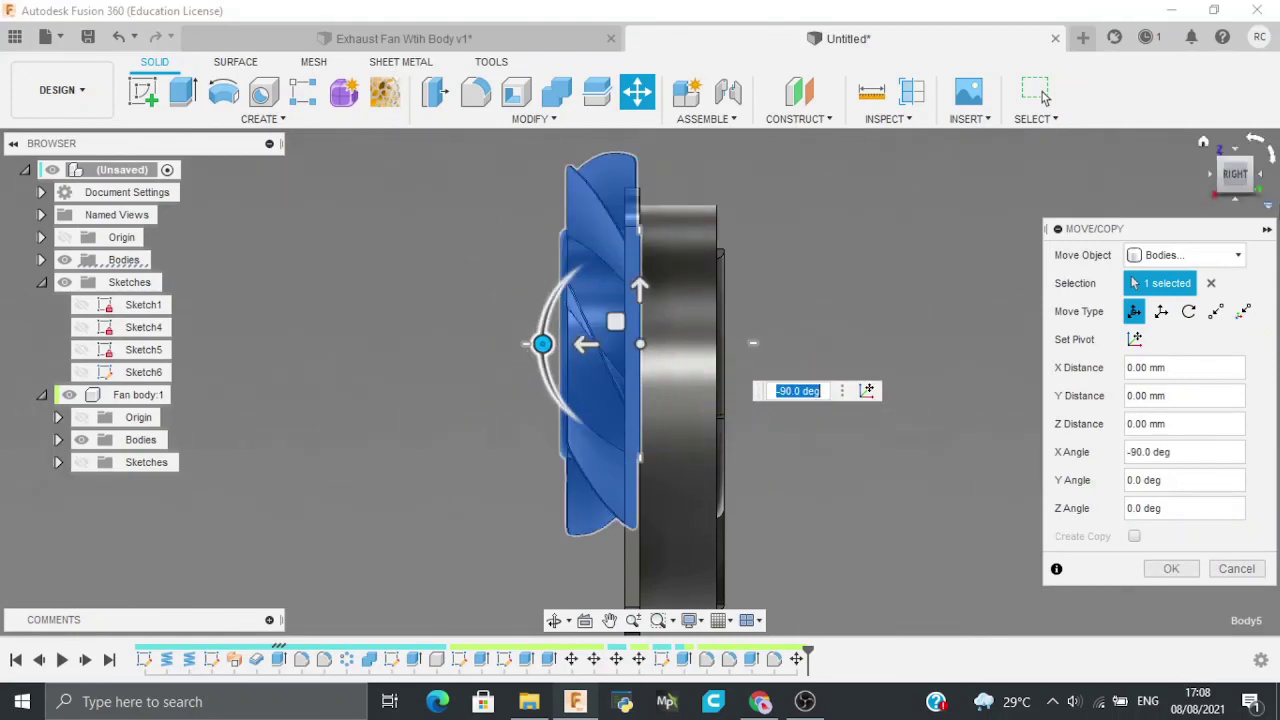
Step: Move the fan body -100 mm in Y and -90 mm in Z to seat it inside the ring
left_click(1240, 210)
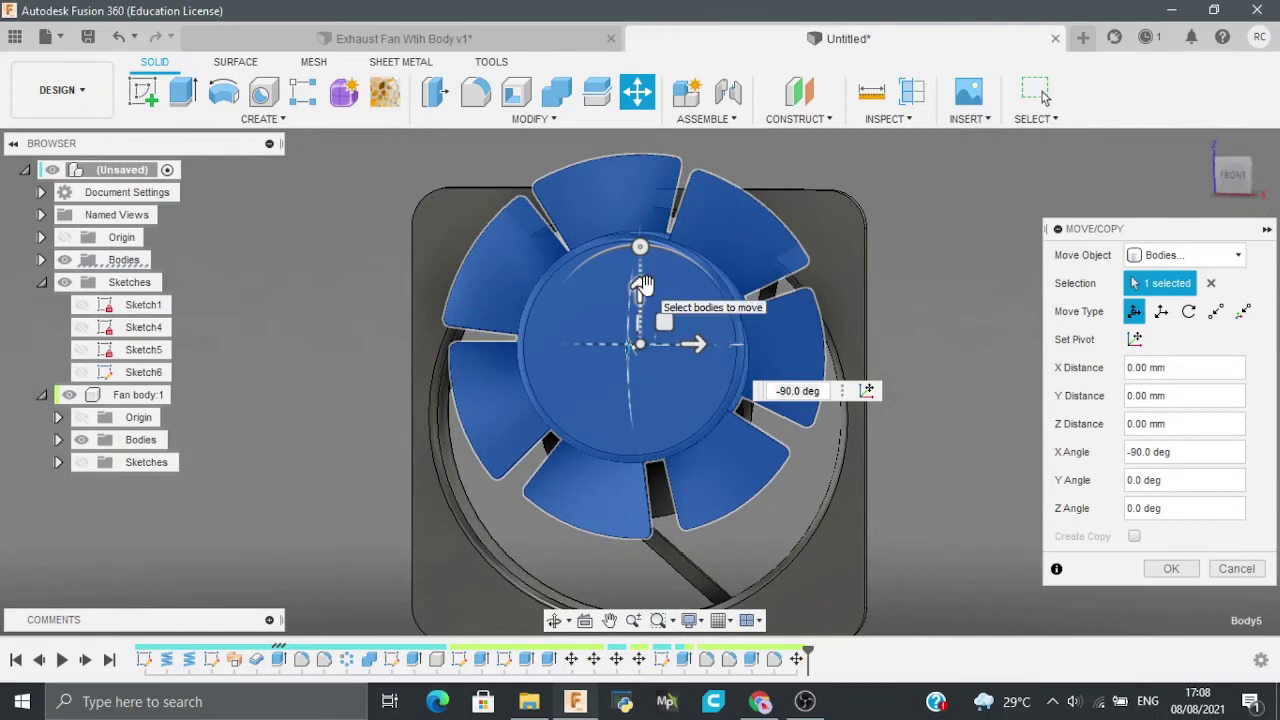
left_click_drag(638, 295, 640, 358)
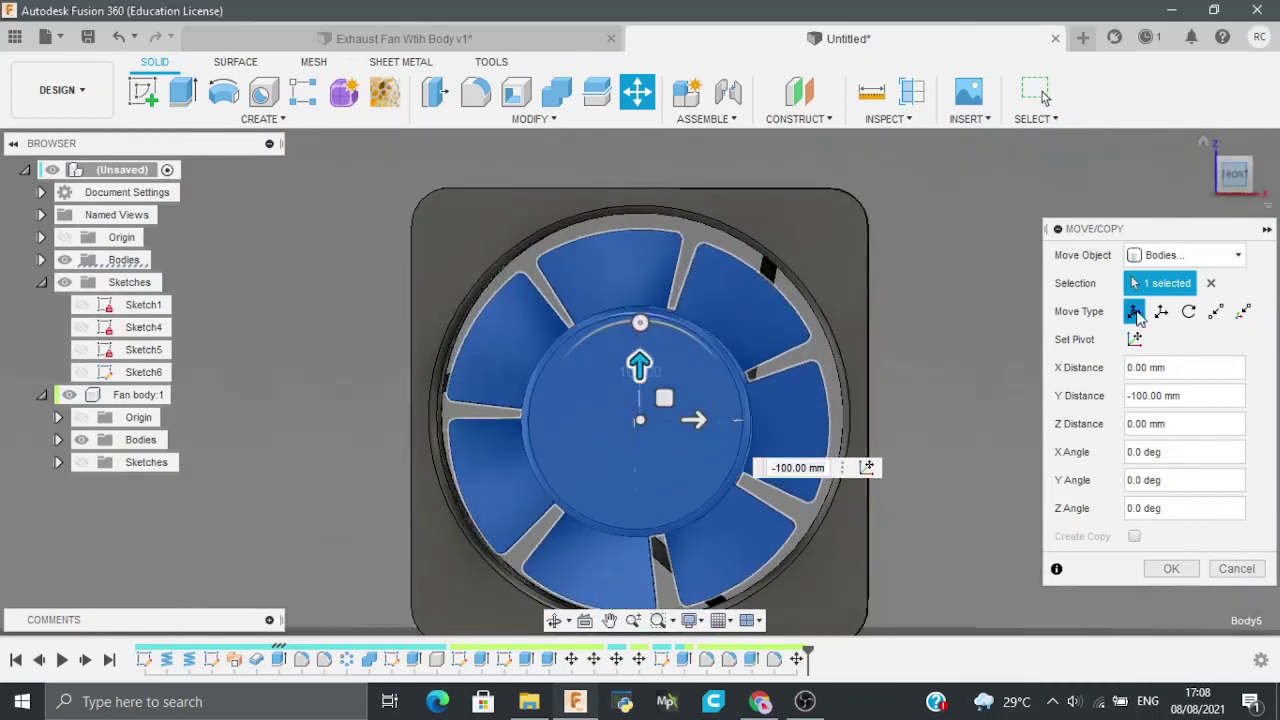
left_click(1263, 177)
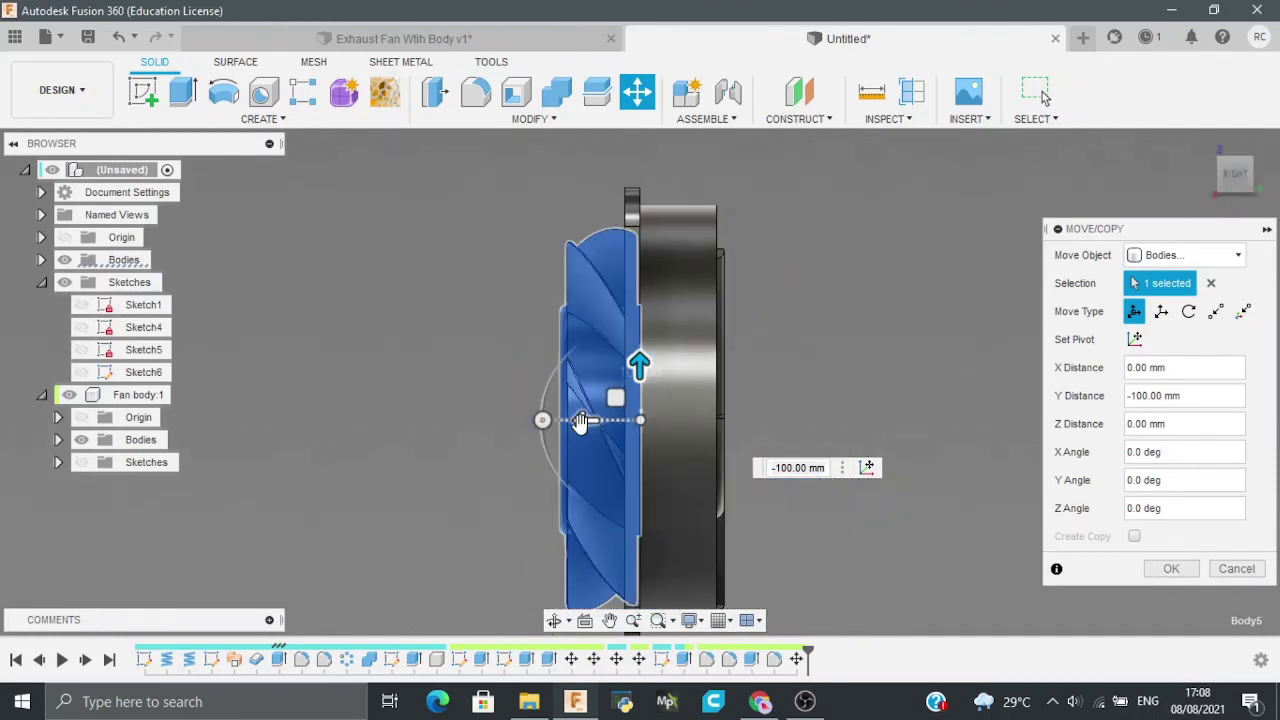
left_click_drag(581, 421, 640, 421)
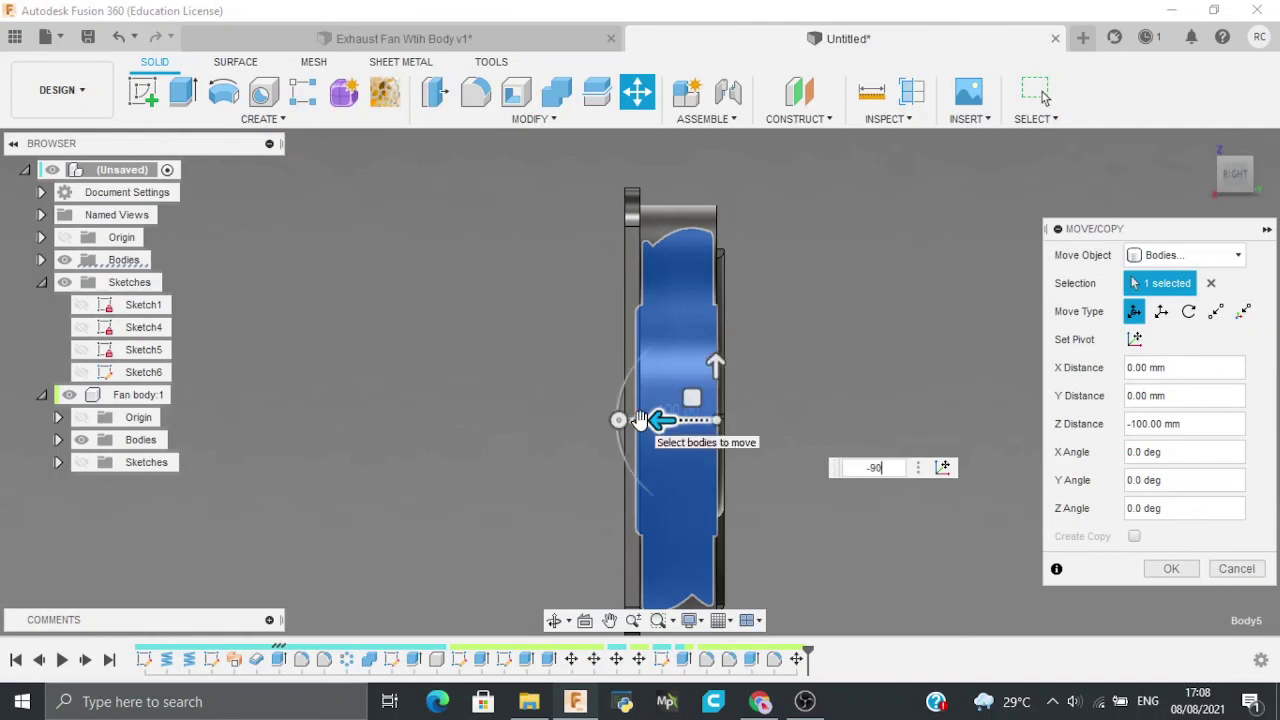
type("-90")
key("Return")
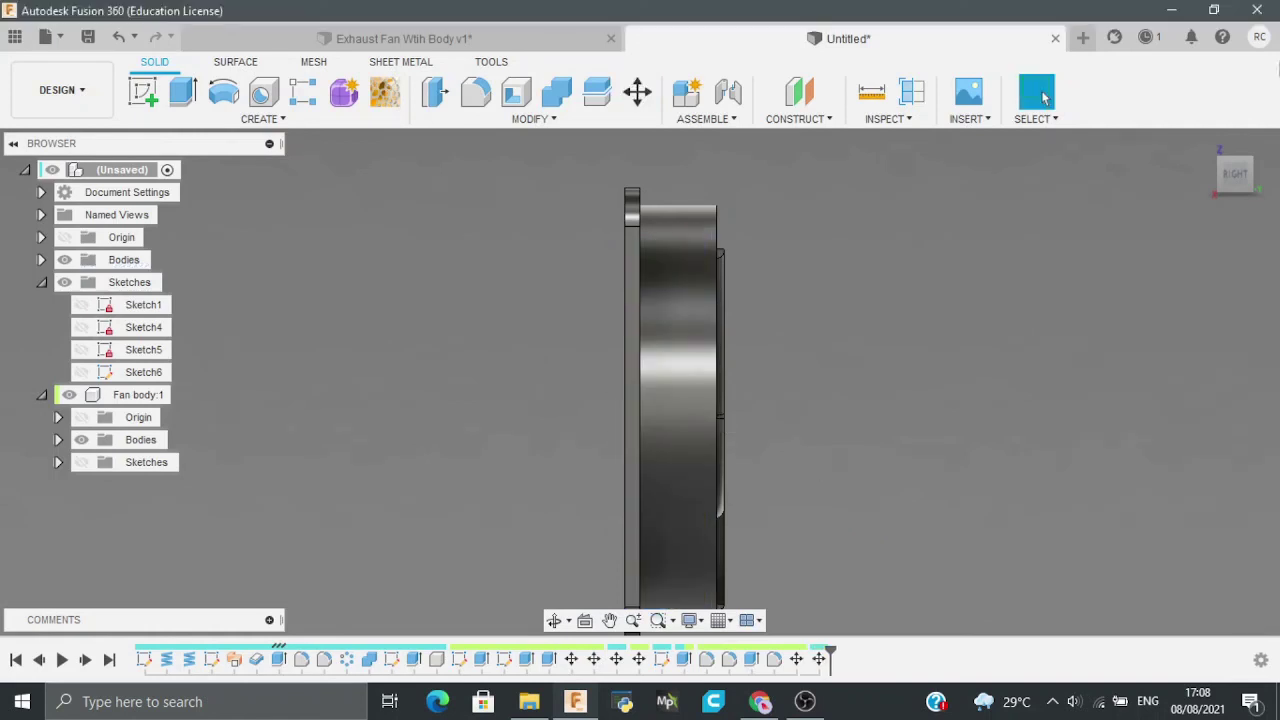
left_click(1204, 143)
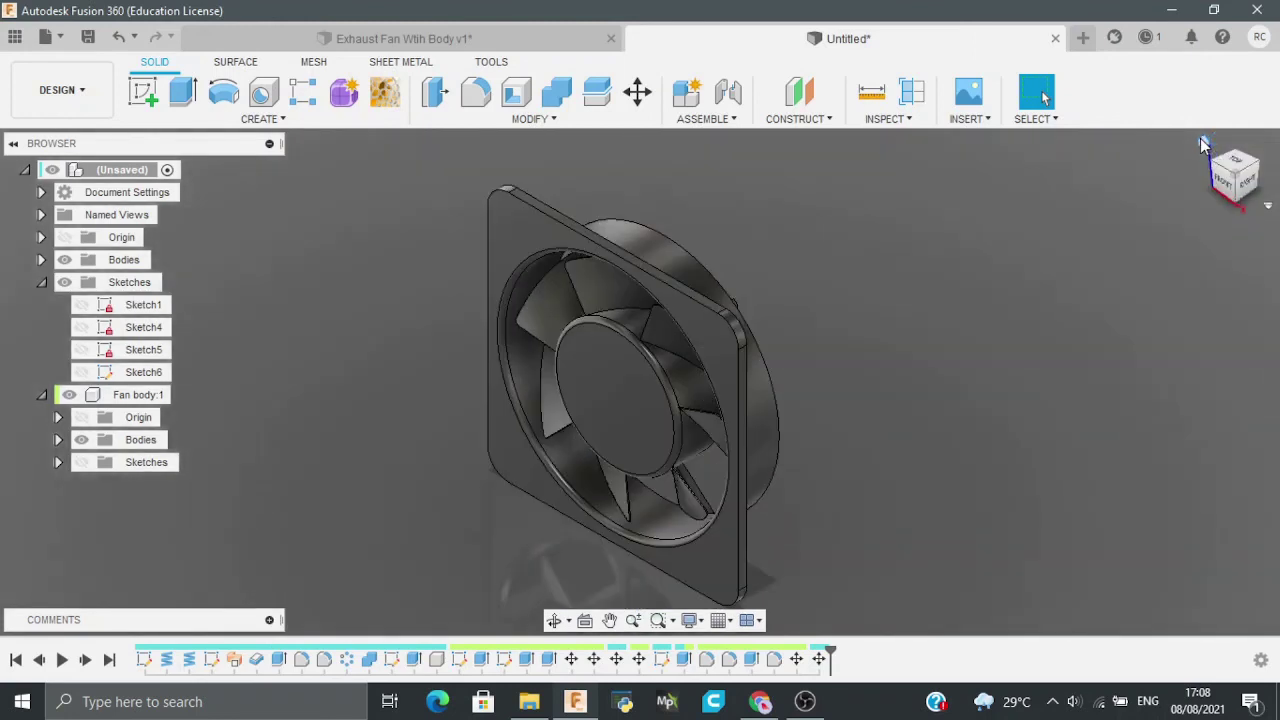
left_click(1227, 175)
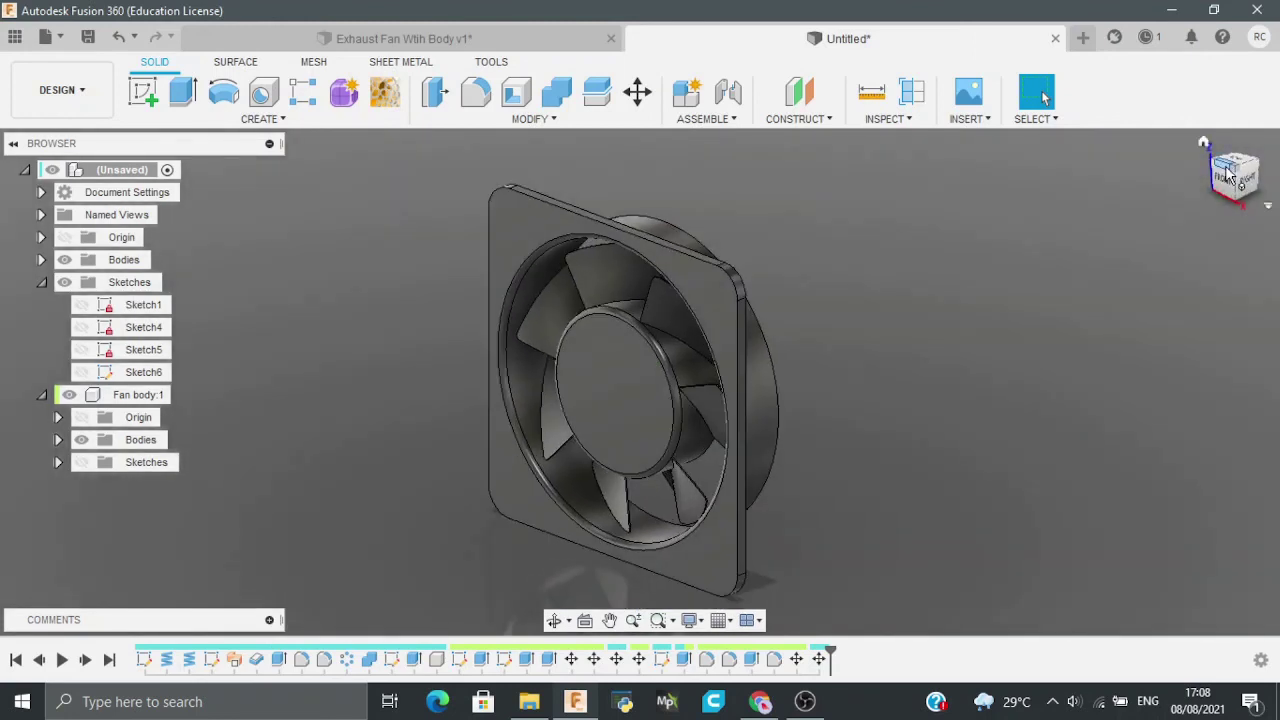